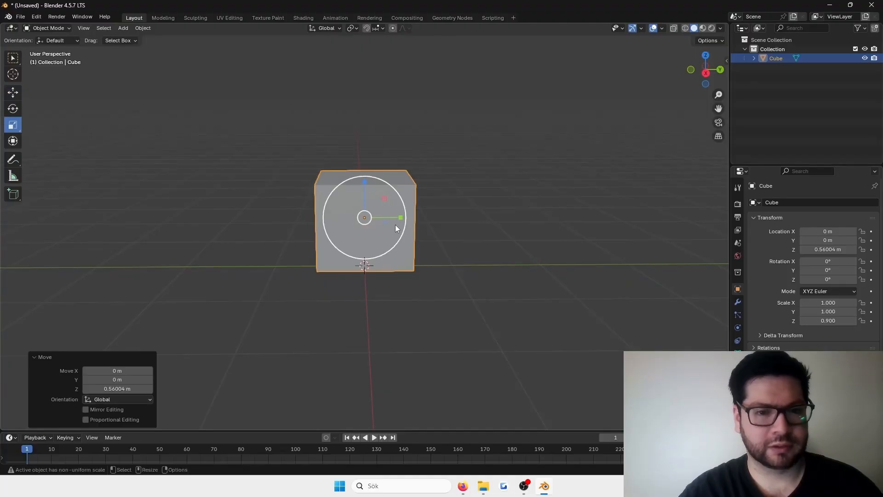
Scale the cube down to about 0.5 along Y and about 0.555 along X
{"action": "left_click_drag", "start_coordinate": [397, 222], "coordinate": [381, 221]}
{"action": "key", "text": "ctrl+z"}
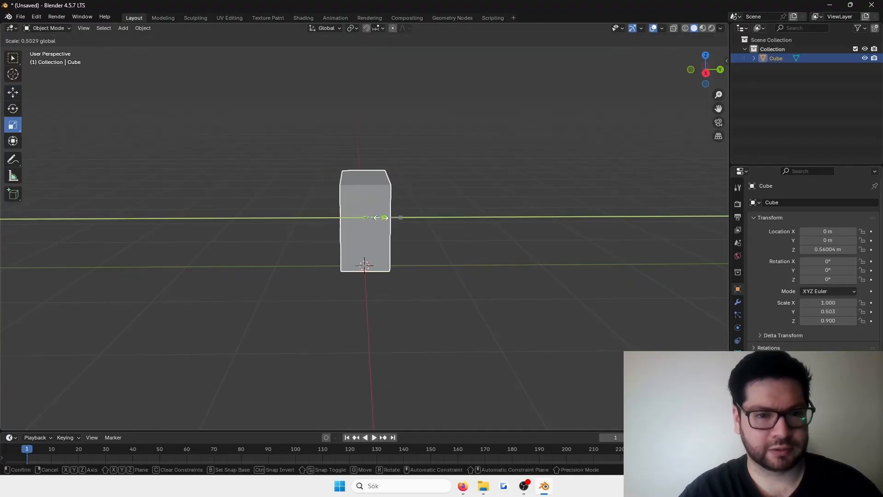
{"action": "middle_click_drag", "start_coordinate": [382, 221], "coordinate": [396, 209]}
{"action": "left_click_drag", "start_coordinate": [395, 210], "coordinate": [386, 213]}
{"action": "middle_click_drag", "start_coordinate": [387, 213], "coordinate": [416, 189]}
Move the cube about -1.44 m along Y and lower it to about 0.49 m in Z
{"action": "key", "text": "w"}
{"action": "left_click_drag", "start_coordinate": [399, 223], "coordinate": [278, 185]}
{"action": "key", "text": "KP_Decimal"}
{"action": "middle_click_drag", "start_coordinate": [435, 151], "coordinate": [498, 148]}
{"action": "scroll", "coordinate": [498, 148], "scroll_direction": "down", "scroll_amount": 5}
{"action": "middle_click_drag", "start_coordinate": [460, 189], "coordinate": [440, 197]}
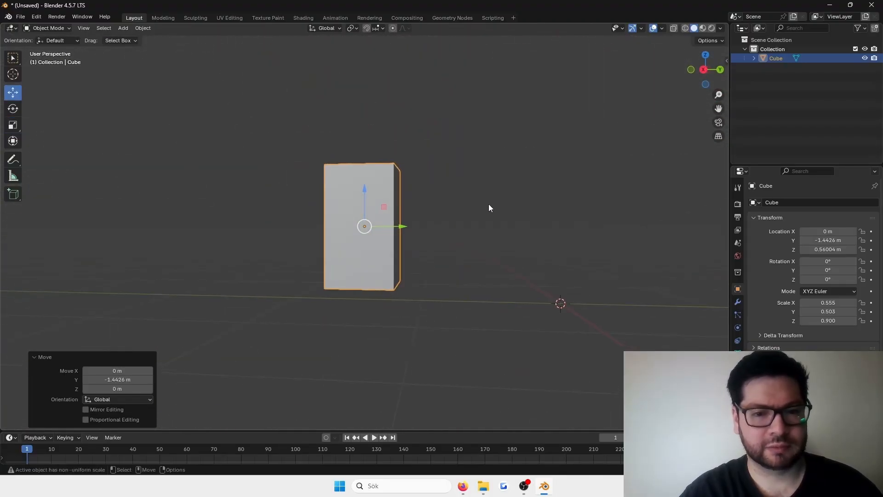
{"action": "left_click_drag", "start_coordinate": [363, 189], "coordinate": [519, 211]}
{"action": "left_click", "coordinate": [518, 211]}
Add a cylinder mesh at the origin and scale it uniformly to 0.4
{"action": "middle_click_drag", "start_coordinate": [519, 211], "coordinate": [471, 215]}
{"action": "key", "text": "F3"}
{"action": "type", "text": "cylin"}
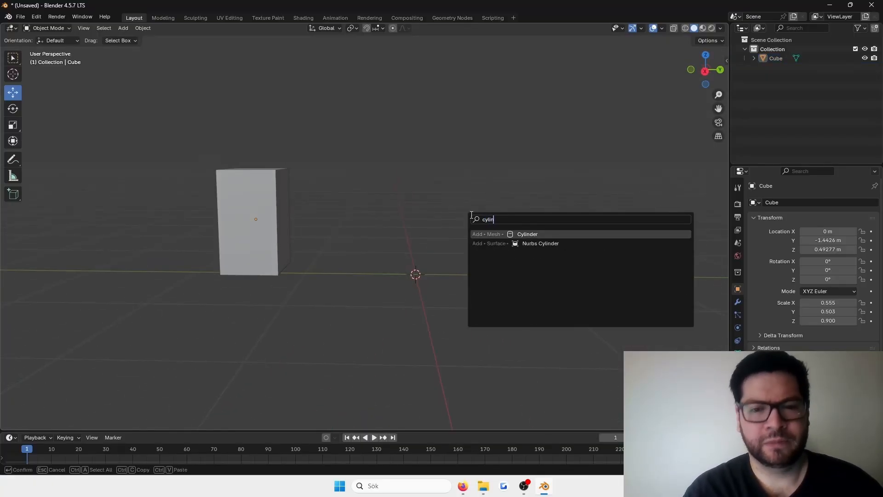
{"action": "key", "text": "Return"}
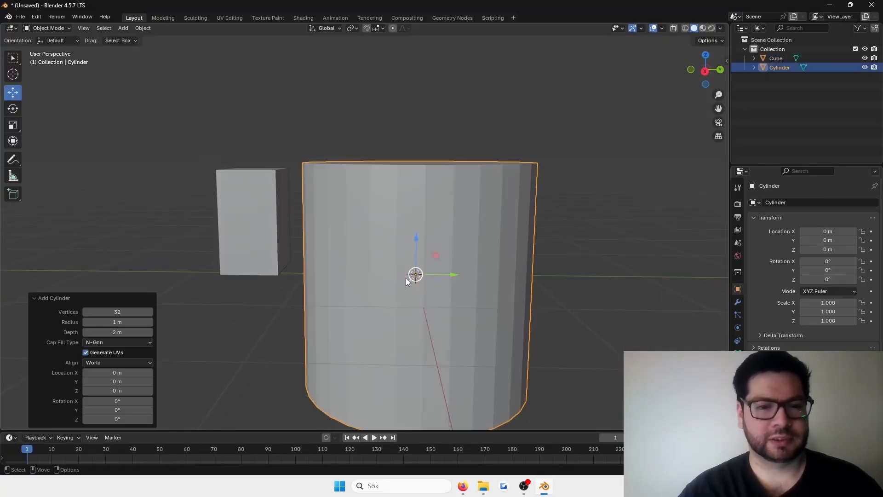
{"action": "key", "text": "s"}
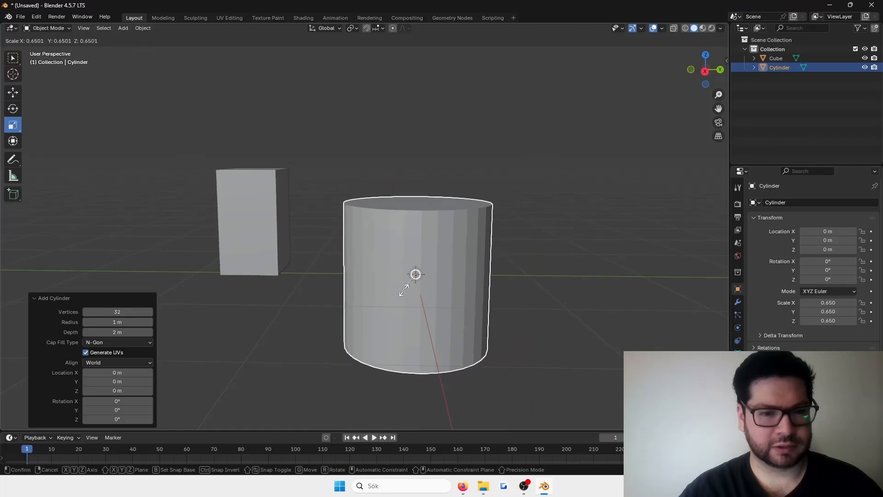
{"action": "type", "text": "0.4"}
{"action": "key", "text": "Return"}
{"action": "key", "text": "w"}
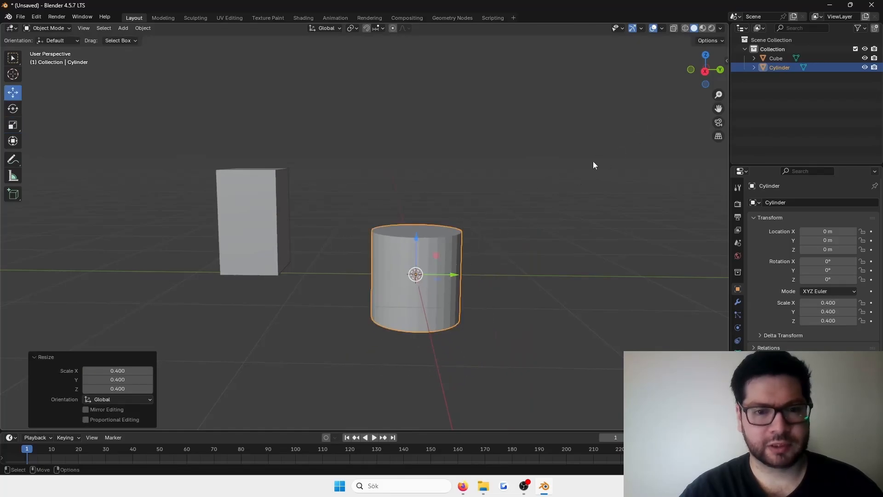
Raise the cylinder to about 0.41 m in Z to stand on the ground line and lower the cube slightly onto it
{"action": "left_click", "coordinate": [702, 71]}
{"action": "scroll", "coordinate": [438, 266], "scroll_direction": "up", "scroll_amount": 2}
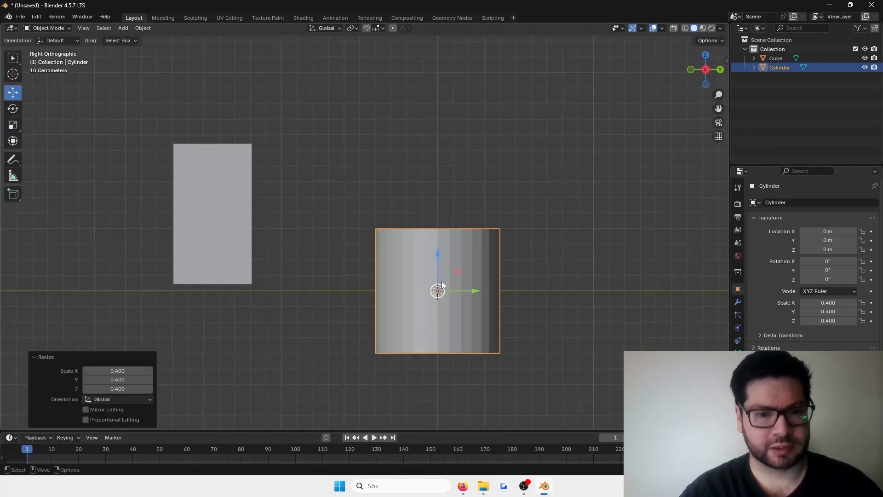
{"action": "left_click_drag", "start_coordinate": [443, 282], "coordinate": [435, 190]}
{"action": "key", "text": "ctrl+z"}
{"action": "left_click", "coordinate": [211, 195]}
{"action": "left_click_drag", "start_coordinate": [211, 195], "coordinate": [213, 189]}
Scale the cylinder down uniformly to about 0.277 and lower it to about 0.28 m in Z
{"action": "left_click", "coordinate": [465, 183]}
{"action": "key", "text": "shift+space"}
{"action": "key", "text": "s"}
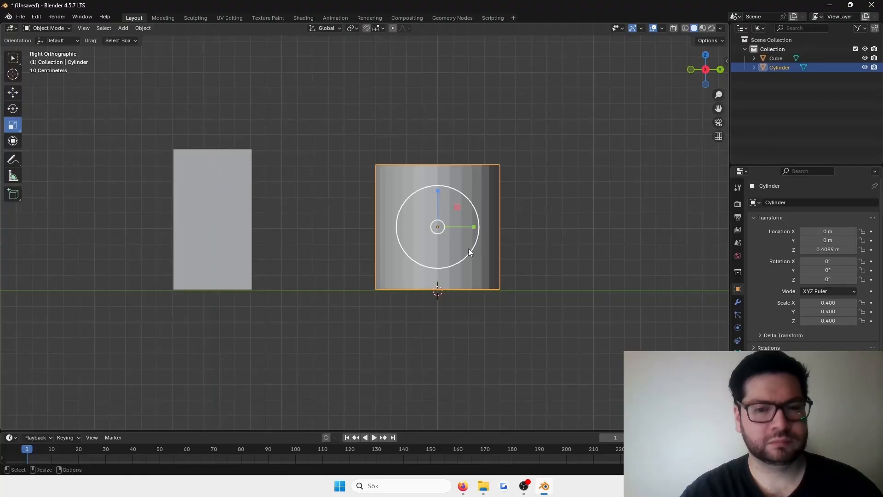
{"action": "left_click_drag", "start_coordinate": [468, 249], "coordinate": [455, 244]}
{"action": "key", "text": "shift+space"}
{"action": "key", "text": "g"}
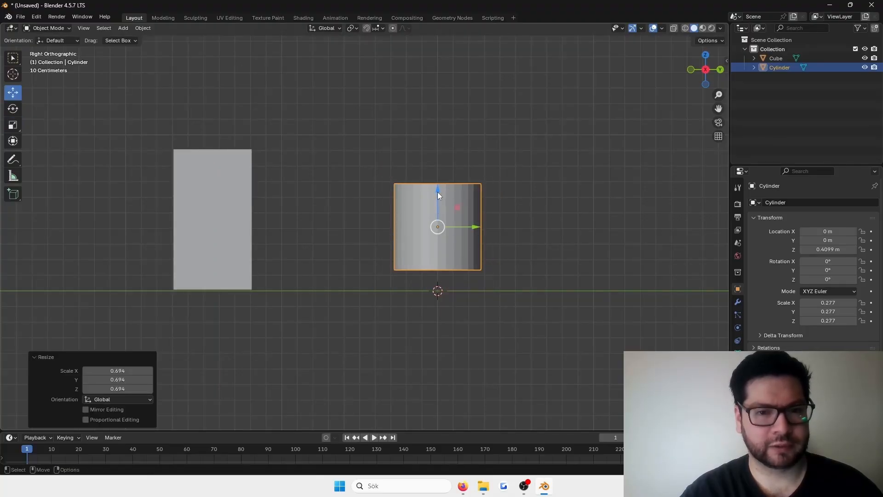
{"action": "left_click_drag", "start_coordinate": [438, 192], "coordinate": [443, 213]}
Move the cylinder's top face up about 0.35 m to match the cube's height
{"action": "middle_click_drag", "start_coordinate": [456, 187], "coordinate": [443, 169]}
{"action": "key", "text": "Tab"}
{"action": "left_click", "coordinate": [442, 212]}
{"action": "left_click", "coordinate": [704, 70]}
{"action": "key", "text": "shift+space"}
{"action": "key", "text": "g"}
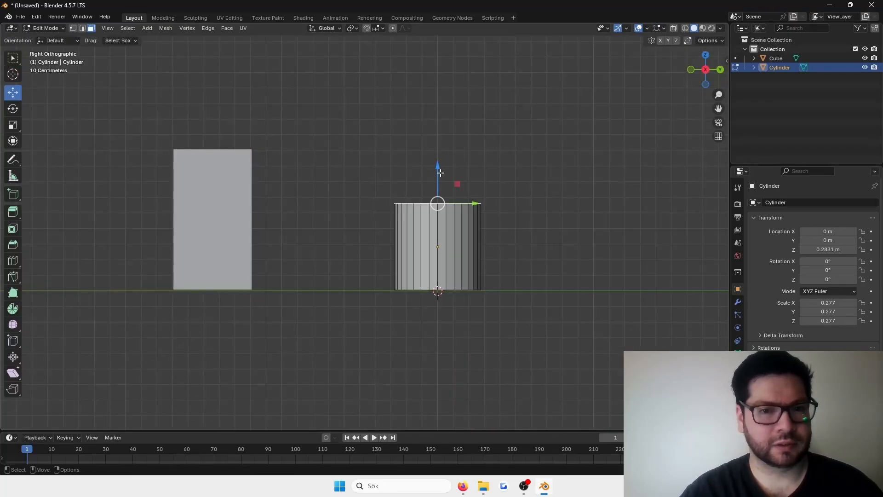
{"action": "left_click_drag", "start_coordinate": [440, 173], "coordinate": [430, 121]}
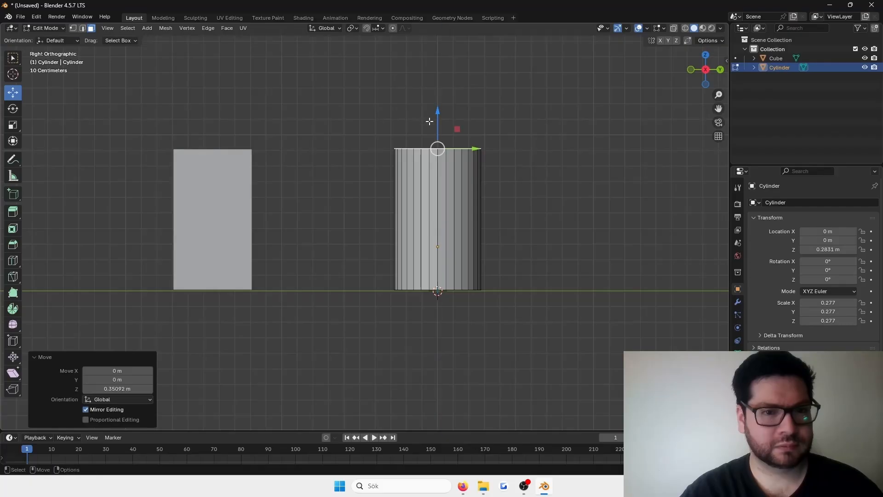
{"action": "key", "text": "Tab"}
Scale the cylinder up uniformly by about 1.15 and raise it to about 0.33 m in Z
{"action": "middle_click_drag", "start_coordinate": [430, 121], "coordinate": [466, 203]}
{"action": "scroll", "coordinate": [426, 173], "scroll_direction": "down", "scroll_amount": 3}
{"action": "scroll", "coordinate": [439, 213], "scroll_direction": "up", "scroll_amount": 3}
{"action": "scroll", "coordinate": [435, 225], "scroll_direction": "up", "scroll_amount": 3}
{"action": "scroll", "coordinate": [450, 217], "scroll_direction": "down", "scroll_amount": 5}
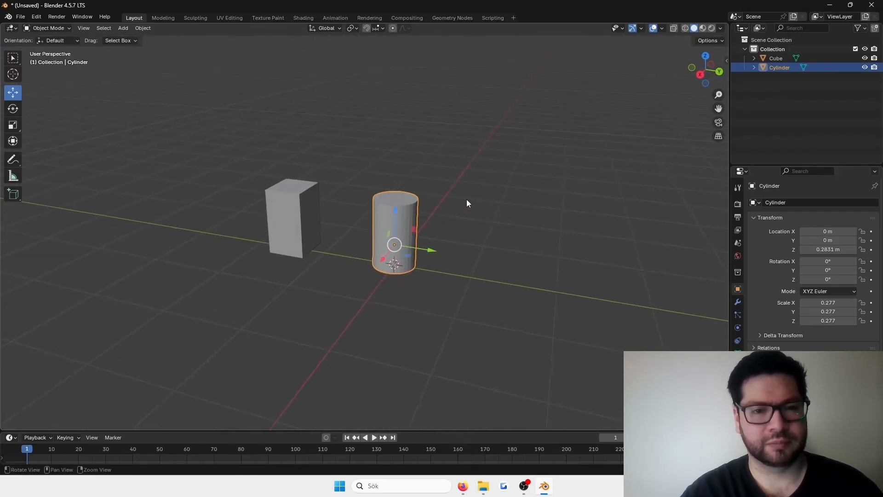
{"action": "scroll", "coordinate": [451, 217], "scroll_direction": "up", "scroll_amount": 4}
{"action": "middle_click_drag", "start_coordinate": [440, 234], "coordinate": [477, 194]}
{"action": "key", "text": "shift+space"}
{"action": "key", "text": "s"}
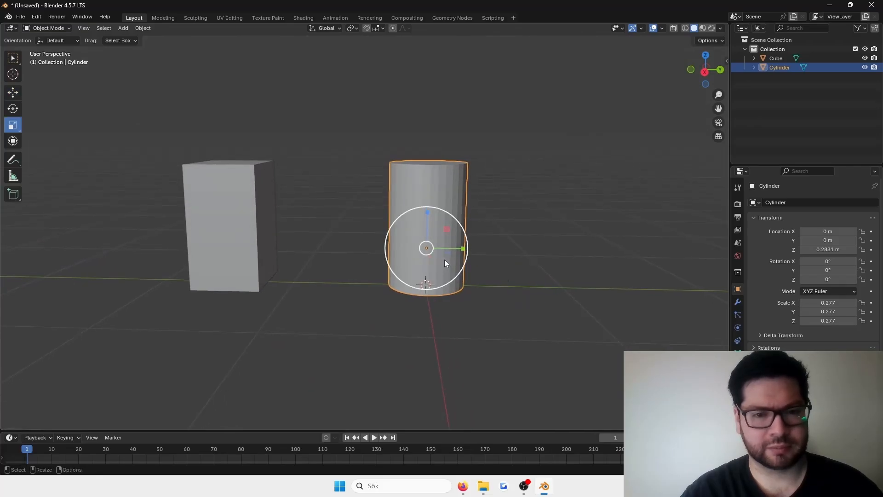
{"action": "key", "text": "s"}
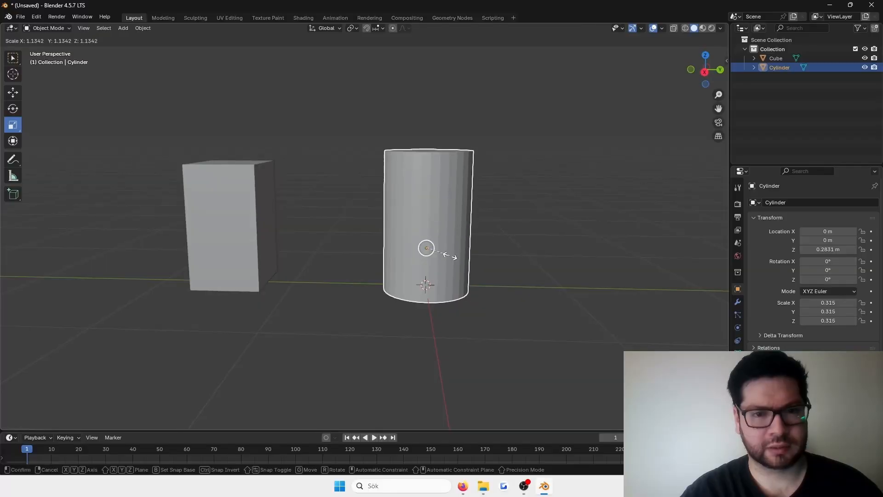
{"action": "left_click", "coordinate": [450, 256]}
{"action": "left_click", "coordinate": [706, 69]}
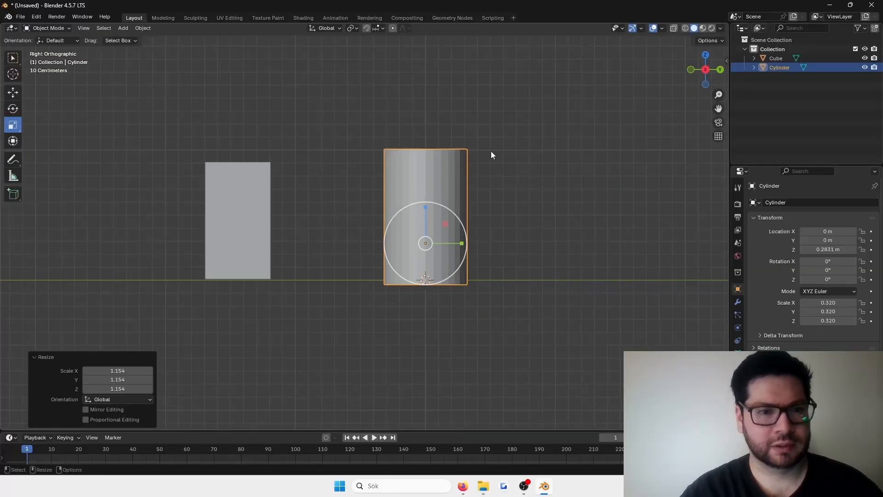
{"action": "key", "text": "shift+space"}
{"action": "key", "text": "g"}
{"action": "left_click_drag", "start_coordinate": [424, 205], "coordinate": [433, 199]}
Lower the cylinder's top face to bring its height back near that of the cube
{"action": "key", "text": "Tab"}
{"action": "middle_click_drag", "start_coordinate": [442, 126], "coordinate": [432, 107]}
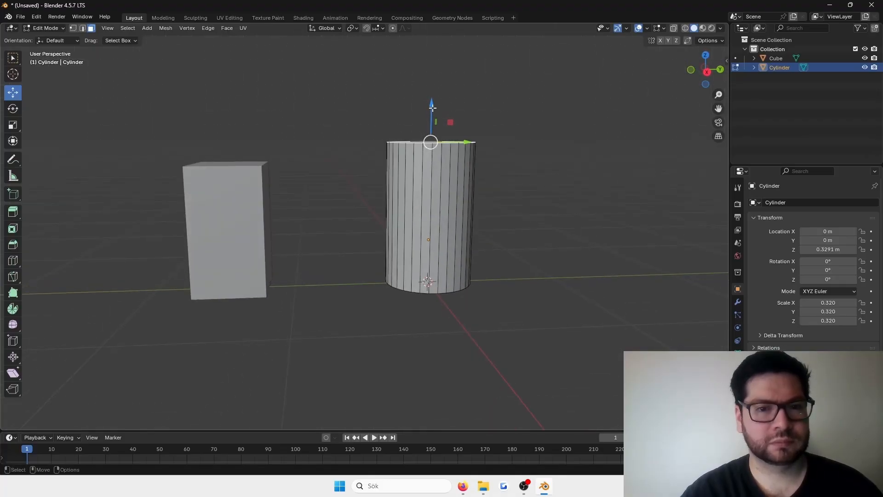
{"action": "left_click", "coordinate": [707, 72]}
{"action": "left_click_drag", "start_coordinate": [427, 108], "coordinate": [427, 129]}
{"action": "key", "text": "Tab"}
Add one horizontal loop cut at the cylinder's mid-height and scale it outward by about 1.19 for a barrel bulge
{"action": "middle_click_drag", "start_coordinate": [462, 131], "coordinate": [490, 193]}
{"action": "key", "text": "Tab"}
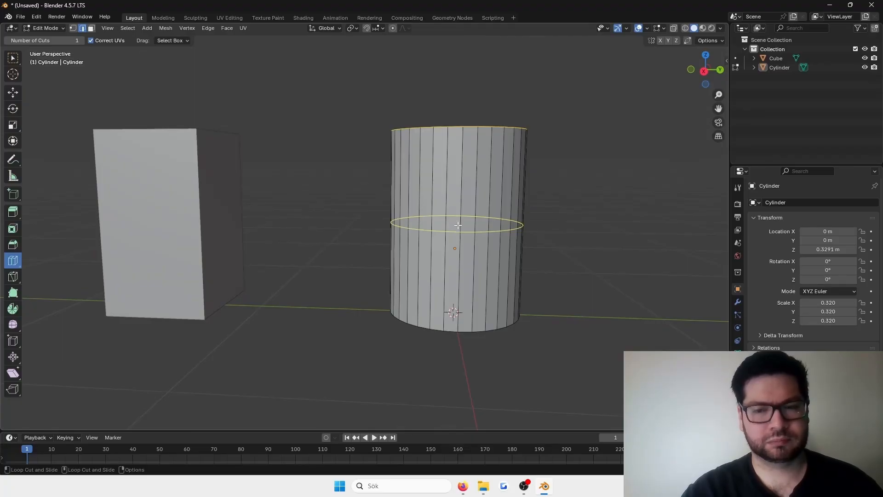
{"action": "left_click", "coordinate": [458, 225]}
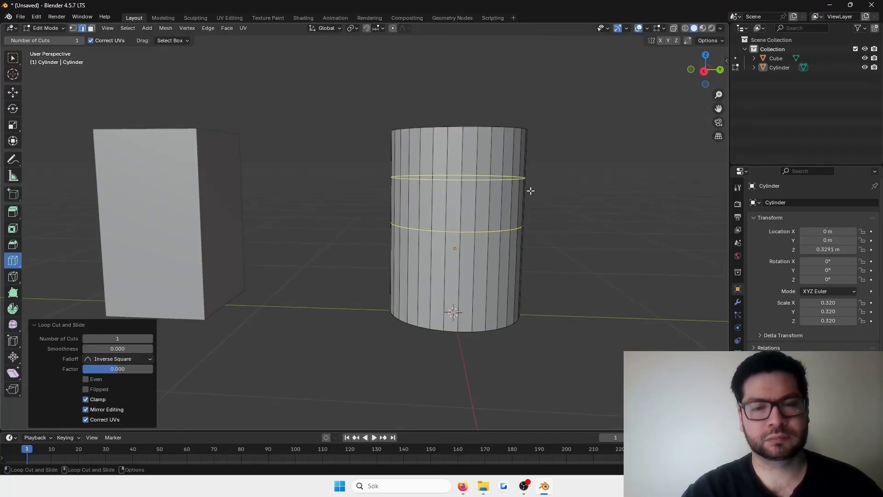
{"action": "key", "text": "shift+space"}
{"action": "key", "text": "s"}
{"action": "left_click_drag", "start_coordinate": [475, 240], "coordinate": [489, 240]}
{"action": "scroll", "coordinate": [501, 235], "scroll_direction": "down", "scroll_amount": 3}
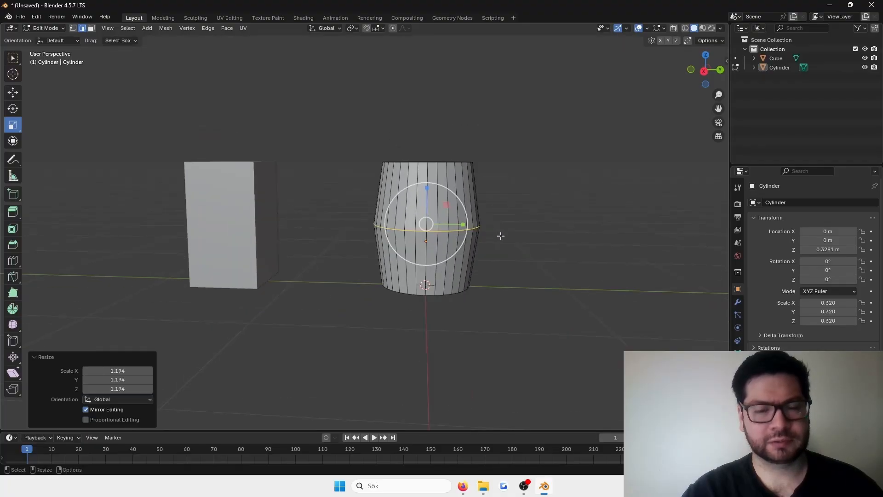
{"action": "scroll", "coordinate": [473, 221], "scroll_direction": "up", "scroll_amount": 2}
Bevel the bulging middle edge loop with a width of about 0.35 m and 10 segments
{"action": "right_click", "coordinate": [477, 206]}
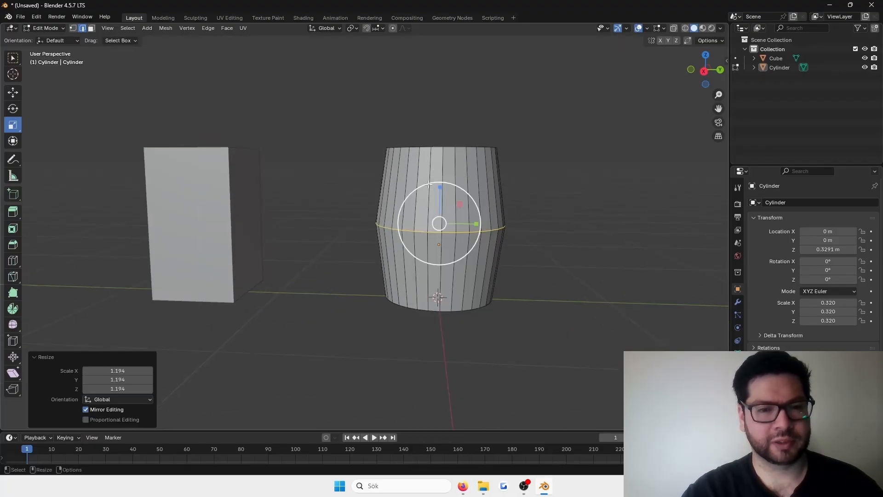
{"action": "right_click", "coordinate": [460, 197]}
{"action": "left_click", "coordinate": [449, 212]}
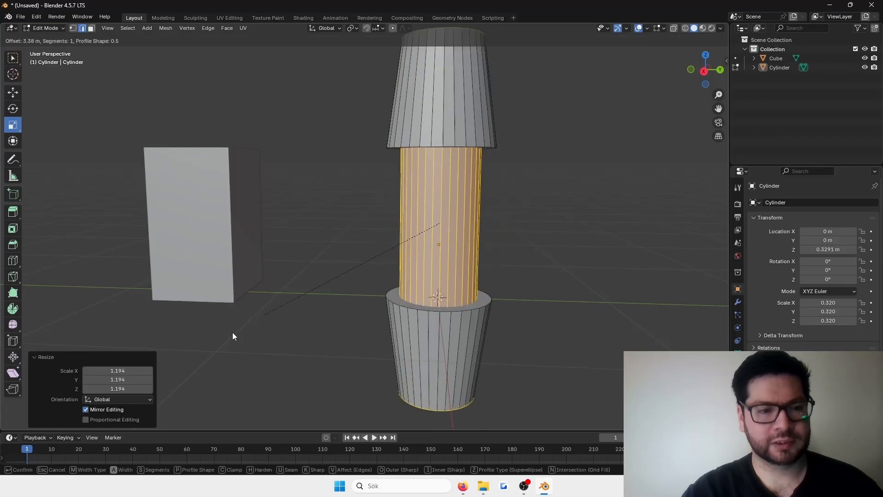
{"action": "left_click", "coordinate": [404, 222]}
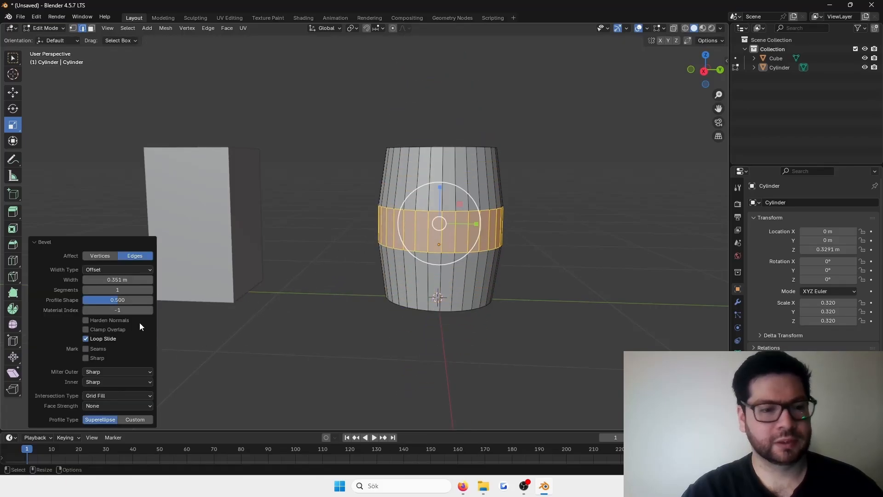
{"action": "left_click", "coordinate": [150, 290]}
{"action": "left_click", "coordinate": [150, 290]}
{"action": "left_click", "coordinate": [150, 290]}
{"action": "left_click", "coordinate": [150, 290]}
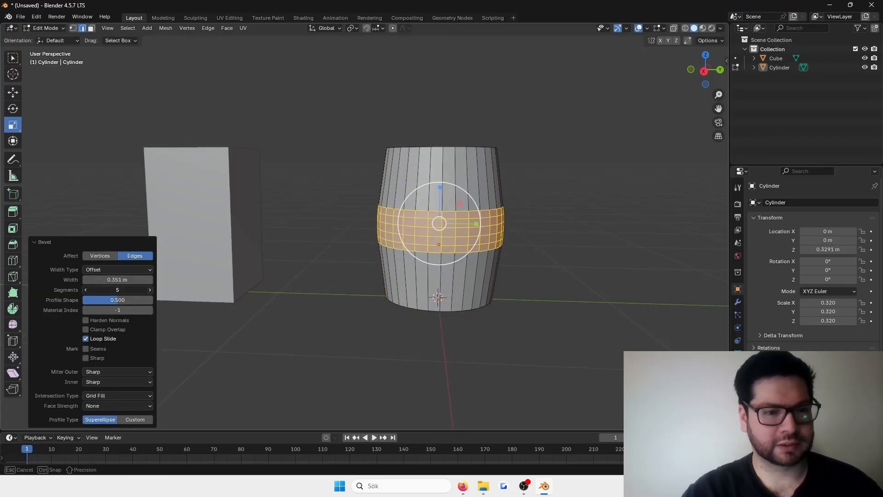
{"action": "left_click", "coordinate": [150, 290]}
{"action": "left_click", "coordinate": [150, 290]}
{"action": "left_click", "coordinate": [150, 290]}
{"action": "left_click", "coordinate": [150, 289]}
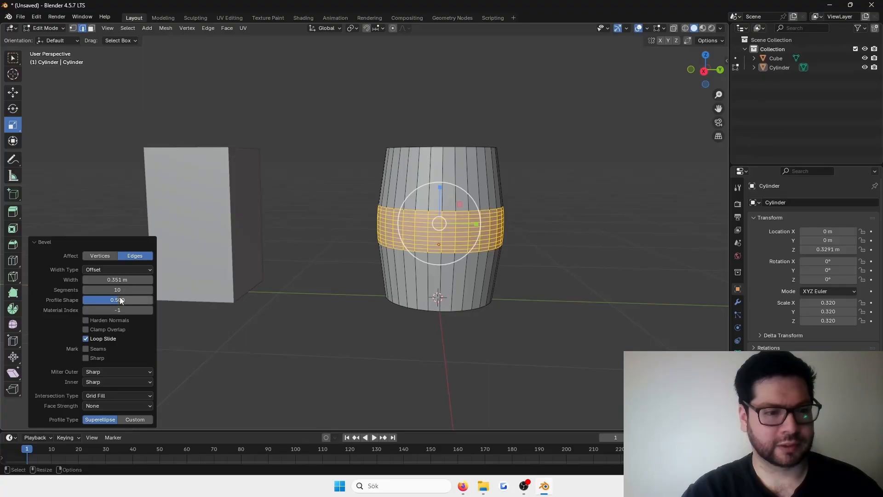
Widen the bevel to about 1.07 m with 10 segments so the barrel's curve spans most of its height
{"action": "left_click_drag", "start_coordinate": [118, 279], "coordinate": [150, 286]}
{"action": "left_click", "coordinate": [150, 290]}
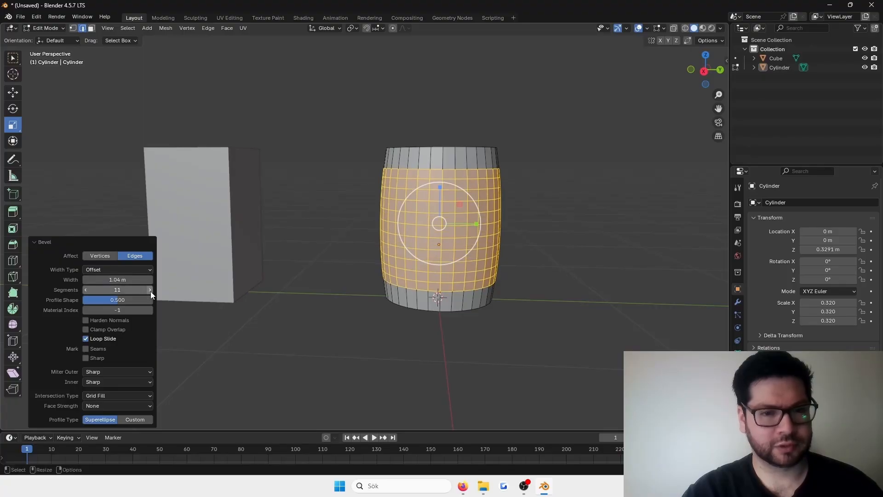
{"action": "left_click", "coordinate": [150, 290]}
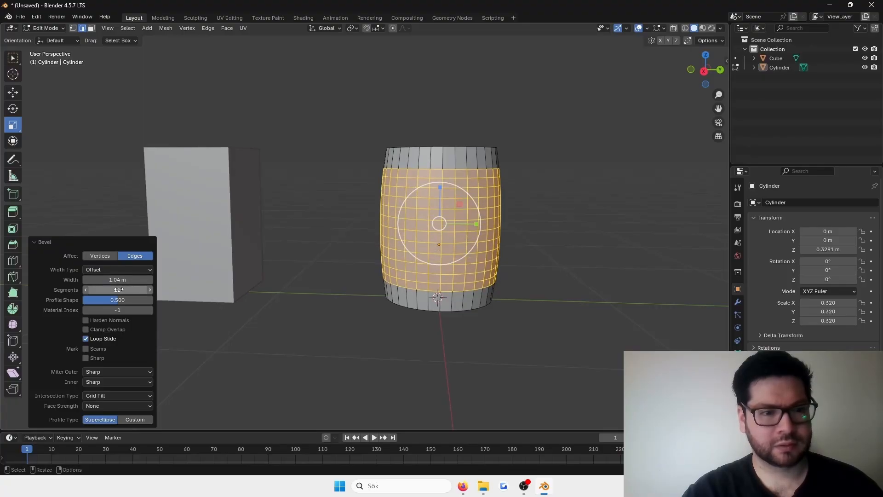
{"action": "mouse_move", "coordinate": [119, 286]}
{"action": "left_mouse_down"}
{"action": "mouse_move", "coordinate": [152, 286]}
{"action": "mouse_move", "coordinate": [110, 285]}
{"action": "left_mouse_up"}
{"action": "left_click", "coordinate": [128, 290]}
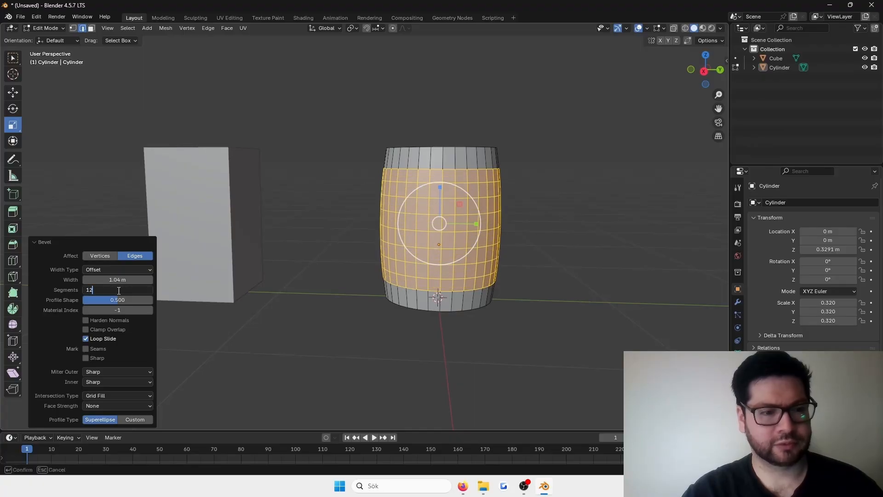
{"action": "key", "text": "Return"}
{"action": "mouse_move", "coordinate": [117, 279]}
{"action": "left_mouse_down"}
{"action": "mouse_move", "coordinate": [131, 280]}
{"action": "mouse_move", "coordinate": [120, 279]}
{"action": "left_mouse_up"}
{"action": "left_click", "coordinate": [118, 290]}
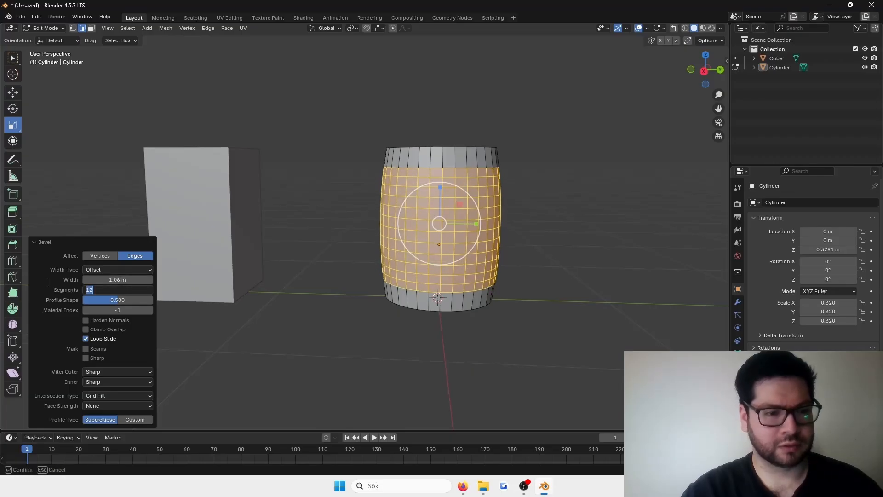
{"action": "key", "text": "Return"}
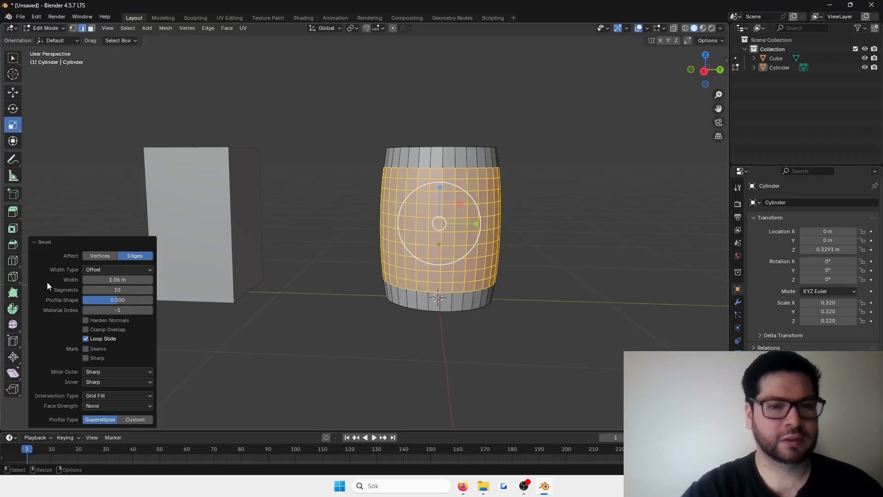
{"action": "mouse_move", "coordinate": [117, 280]}
{"action": "left_mouse_down"}
{"action": "mouse_move", "coordinate": [131, 279]}
{"action": "mouse_move", "coordinate": [121, 280]}
{"action": "left_mouse_up"}
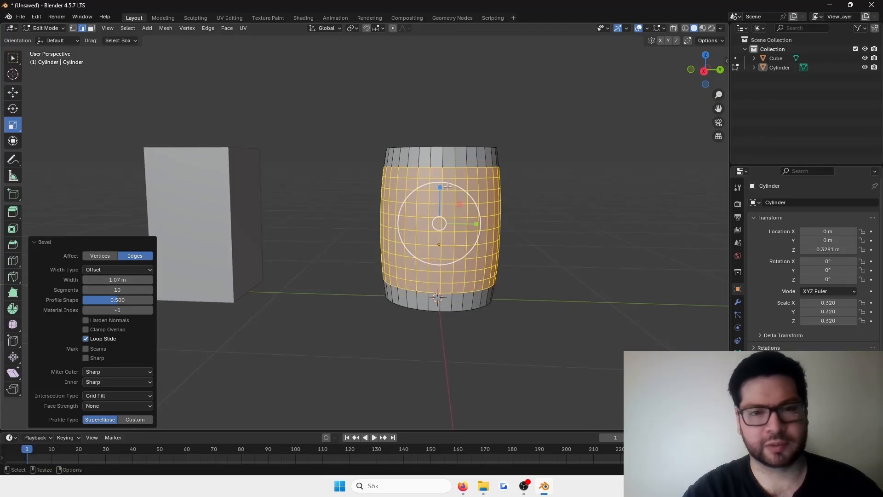
{"action": "scroll", "coordinate": [474, 189], "scroll_direction": "up", "scroll_amount": 2}
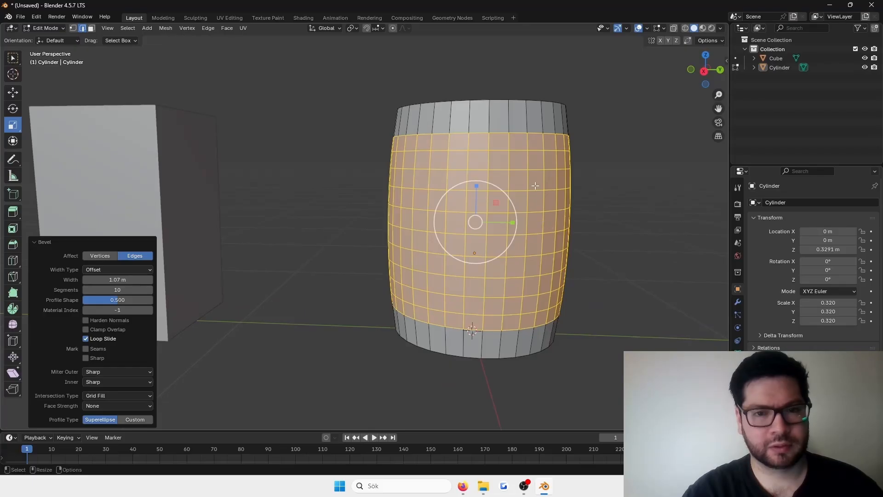
{"action": "key", "text": "ctrl+r"}
{"action": "left_click", "coordinate": [494, 123]}
{"action": "key", "text": "ctrl+z"}
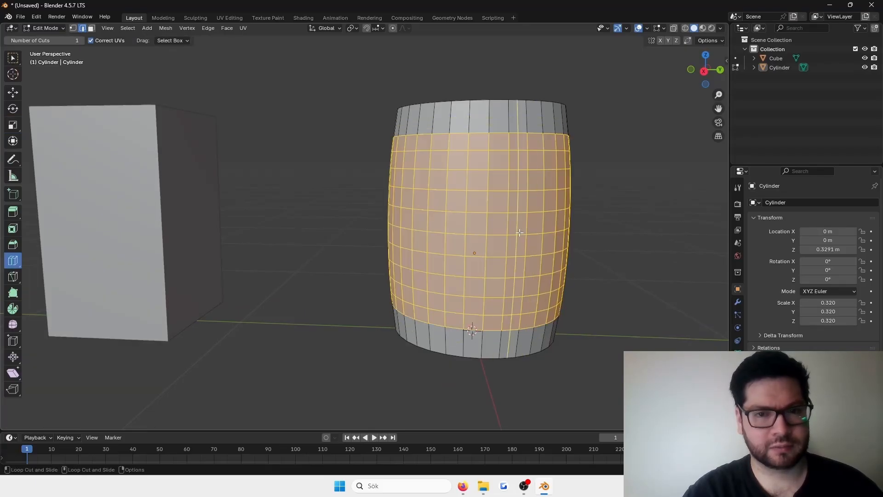
Select the complete horizontal edge loop around the middle of the barrel with the selection tool
{"action": "key", "text": "w"}
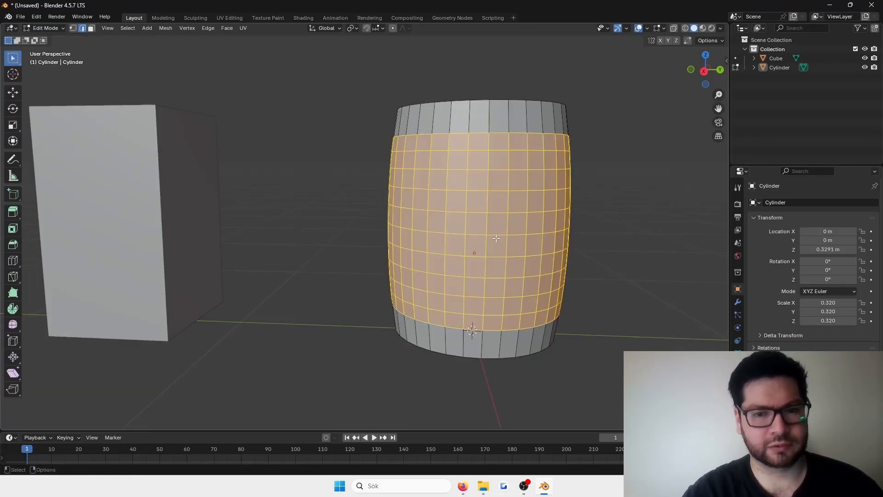
{"action": "left_click", "coordinate": [508, 235]}
{"action": "mouse_move", "coordinate": [510, 209]}
{"action": "middle_mouse_down"}
{"action": "mouse_move", "coordinate": [487, 205]}
{"action": "mouse_move", "coordinate": [508, 208]}
{"action": "middle_mouse_up"}
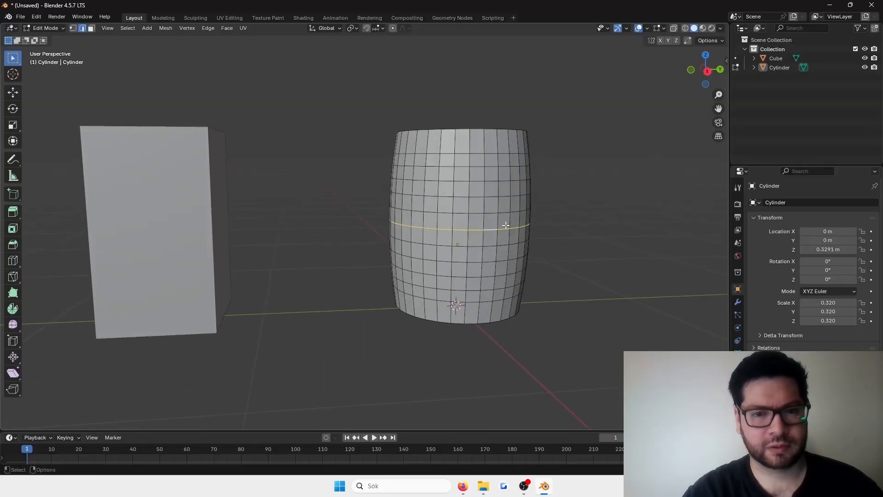
{"action": "scroll", "coordinate": [506, 226], "scroll_direction": "up", "scroll_amount": 4}
{"action": "scroll", "coordinate": [499, 219], "scroll_direction": "down", "scroll_amount": 6}
{"action": "scroll", "coordinate": [451, 219], "scroll_direction": "up", "scroll_amount": 2}
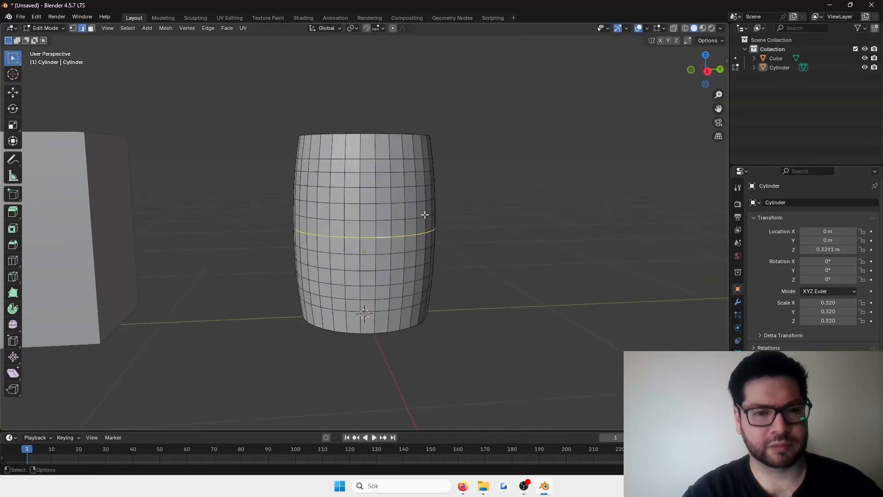
Delete the ring of faces directly below the barrel's middle edge loop, working from the right orthographic view
{"action": "scroll", "coordinate": [411, 223], "scroll_direction": "up", "scroll_amount": 2}
{"action": "scroll", "coordinate": [401, 217], "scroll_direction": "down", "scroll_amount": 3}
{"action": "middle_click_drag", "start_coordinate": [400, 218], "coordinate": [441, 202]}
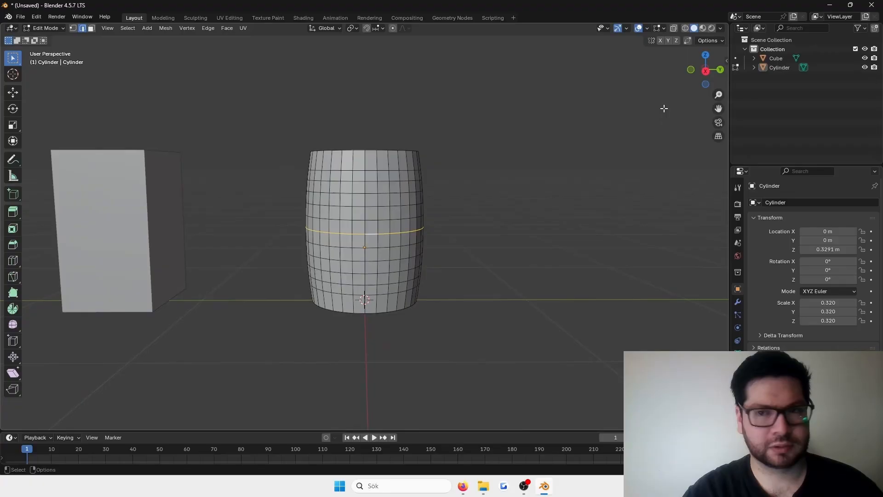
{"action": "left_click", "coordinate": [706, 72]}
{"action": "scroll", "coordinate": [456, 208], "scroll_direction": "up", "scroll_amount": 3}
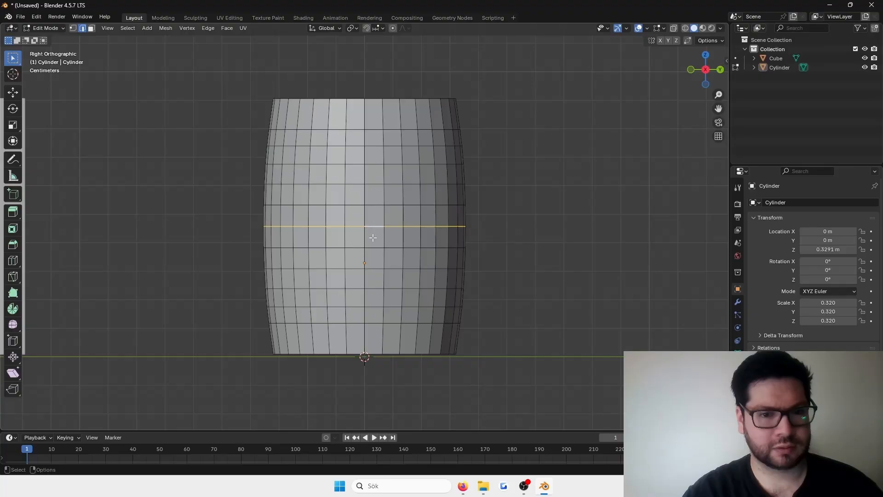
{"action": "key", "text": "3"}
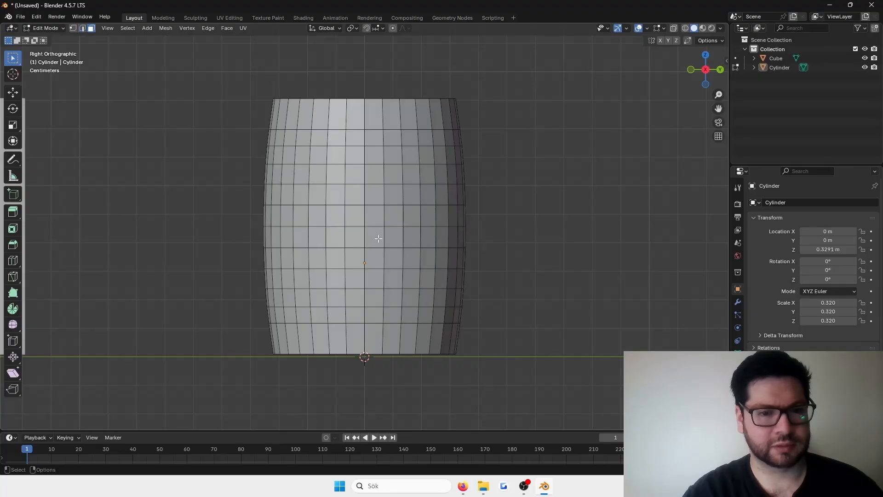
{"action": "left_click", "coordinate": [374, 237]}
{"action": "left_click", "coordinate": [397, 231], "text": "alt"}
{"action": "right_click", "coordinate": [397, 231]}
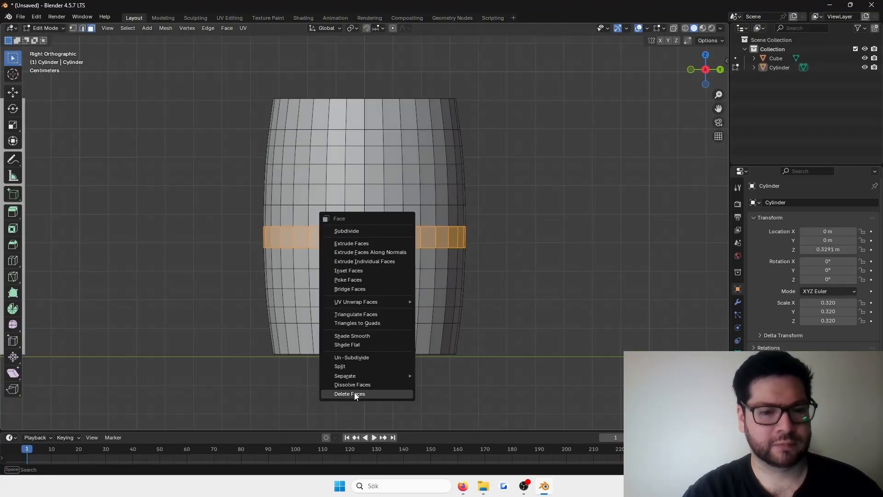
{"action": "left_click", "coordinate": [354, 393]}
Delete all faces of the barrel's separated lower half and return to Object Mode
{"action": "left_click", "coordinate": [371, 276], "text": "alt"}
{"action": "key", "text": "ctrl+KP_Add"}
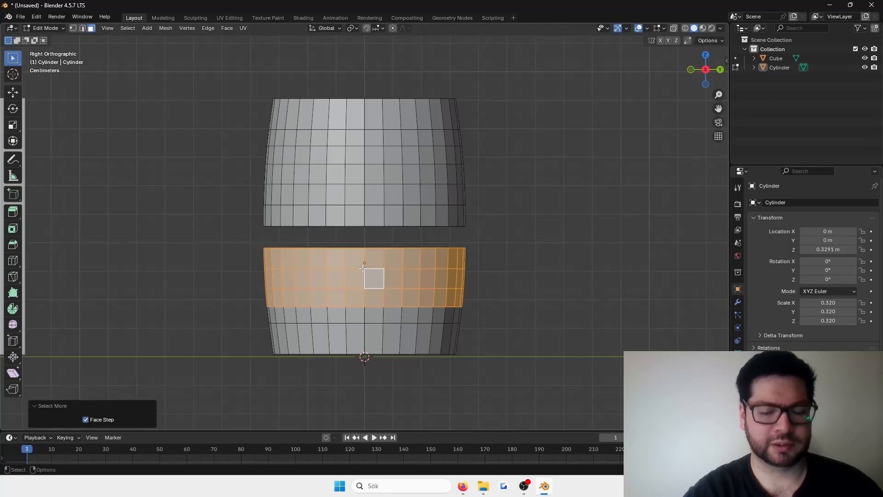
{"action": "key", "text": "ctrl+KP_Add"}
{"action": "key", "text": "x"}
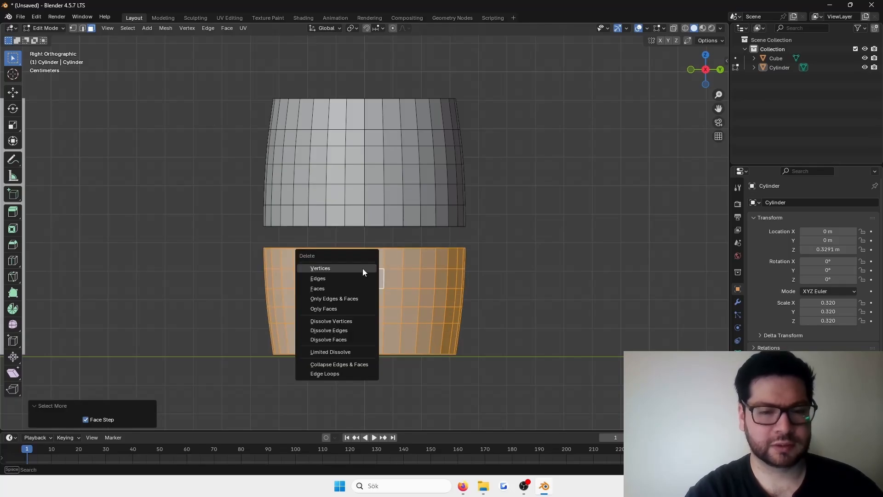
{"action": "left_click", "coordinate": [334, 289]}
{"action": "key", "text": "Tab"}
Set the remaining upper half's origin to its center of mass (surface)
{"action": "scroll", "coordinate": [424, 157], "scroll_direction": "down", "scroll_amount": 3}
{"action": "left_click", "coordinate": [368, 202]}
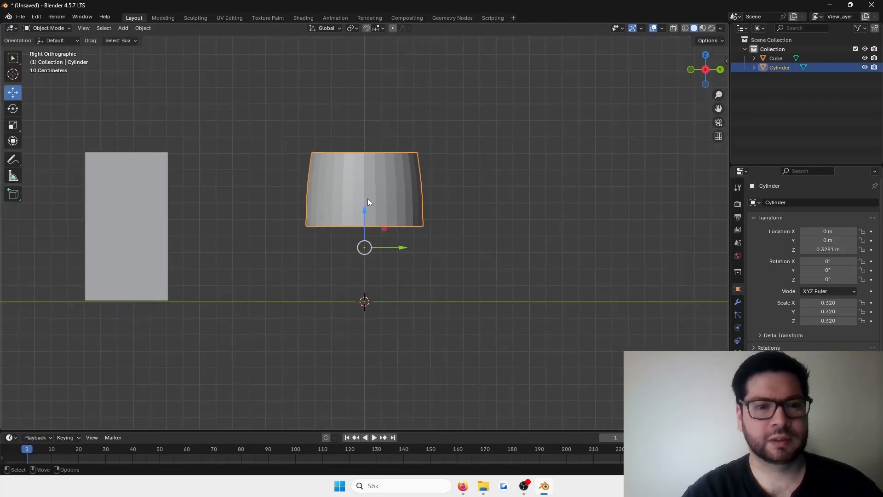
{"action": "scroll", "coordinate": [480, 189], "scroll_direction": "up", "scroll_amount": 4}
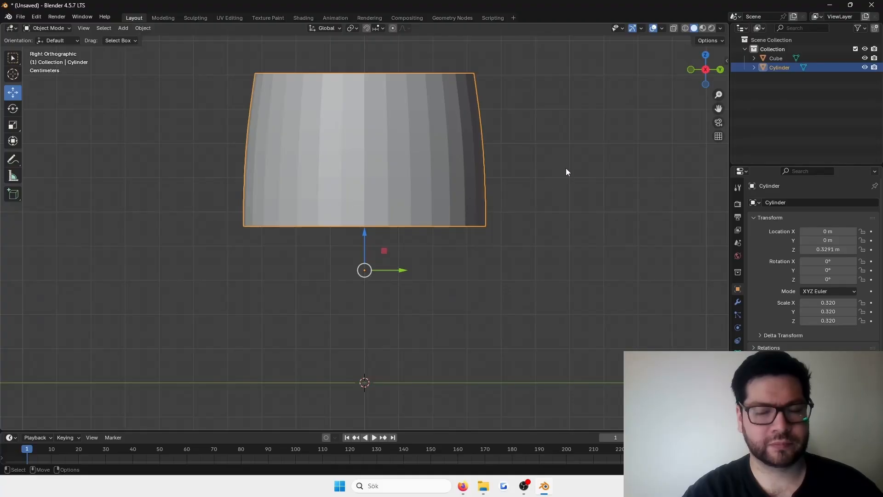
{"action": "middle_click_drag", "start_coordinate": [566, 172], "coordinate": [416, 165]}
{"action": "right_click", "coordinate": [419, 199]}
{"action": "mouse_move", "coordinate": [419, 201]}
{"action": "left_click", "coordinate": [517, 229]}
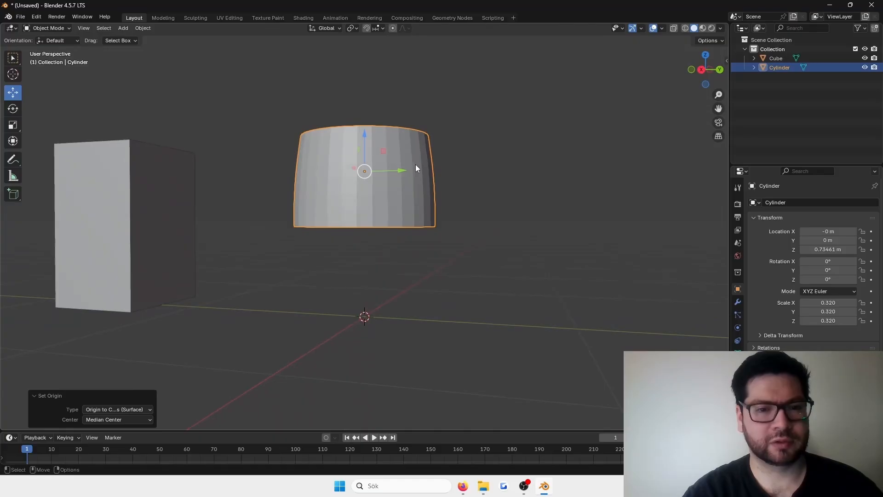
{"action": "scroll", "coordinate": [418, 130], "scroll_direction": "up", "scroll_amount": 3}
{"action": "middle_click_drag", "start_coordinate": [418, 131], "coordinate": [446, 160]}
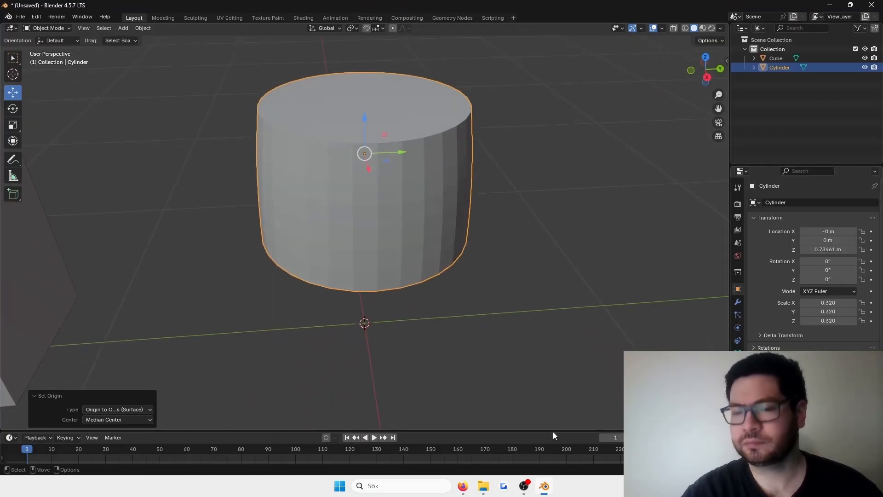
Switch to File Explorer and open the first barrel photo in the ref folder of the Barrel textures
{"action": "left_click", "coordinate": [484, 488]}
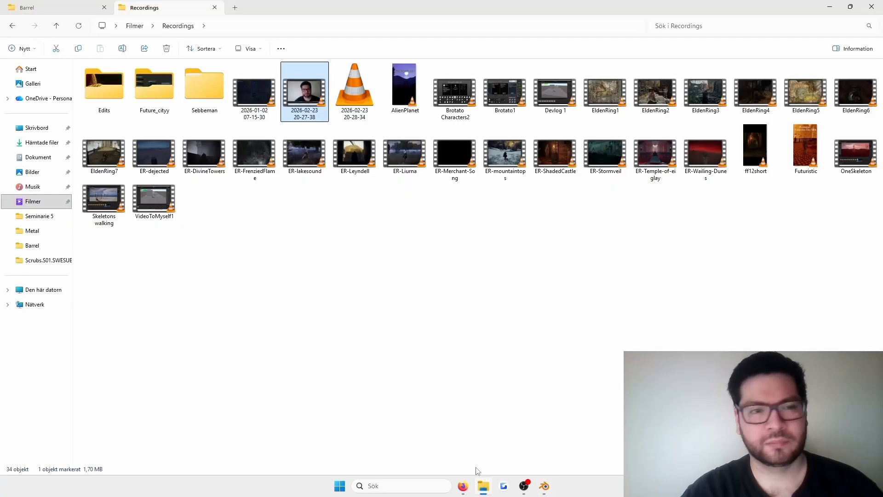
{"action": "left_click", "coordinate": [92, 7]}
{"action": "left_click", "coordinate": [214, 7]}
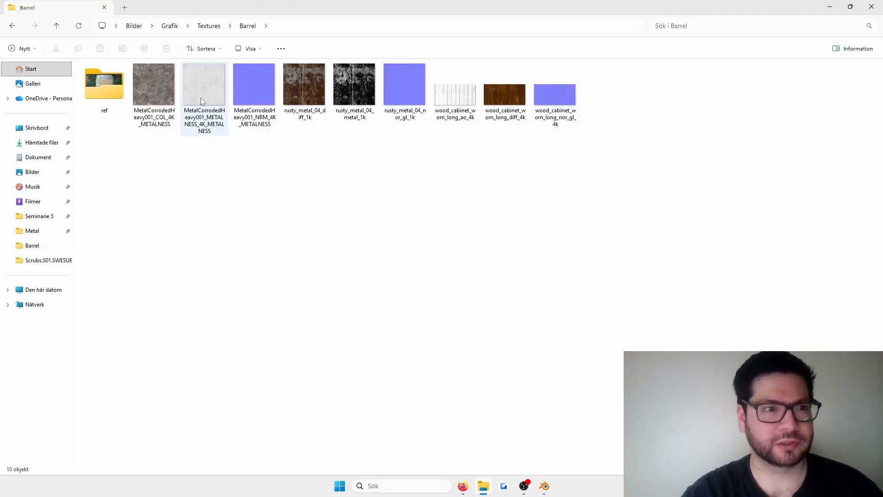
{"action": "double_click", "coordinate": [126, 93]}
{"action": "left_click", "coordinate": [116, 97]}
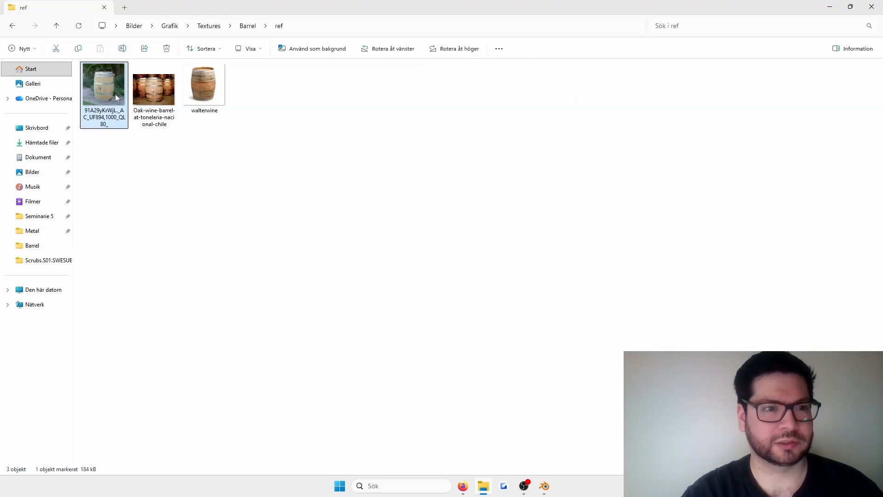
{"action": "double_click", "coordinate": [111, 79]}
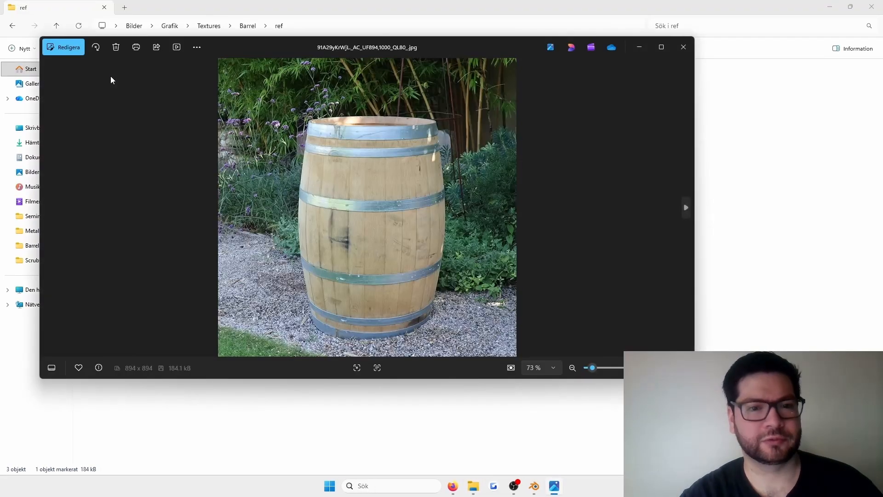
Look through the barrel reference photos to compare their rims and lids, and close the image viewer
{"action": "key", "text": "Right"}
{"action": "key", "text": "Right"}
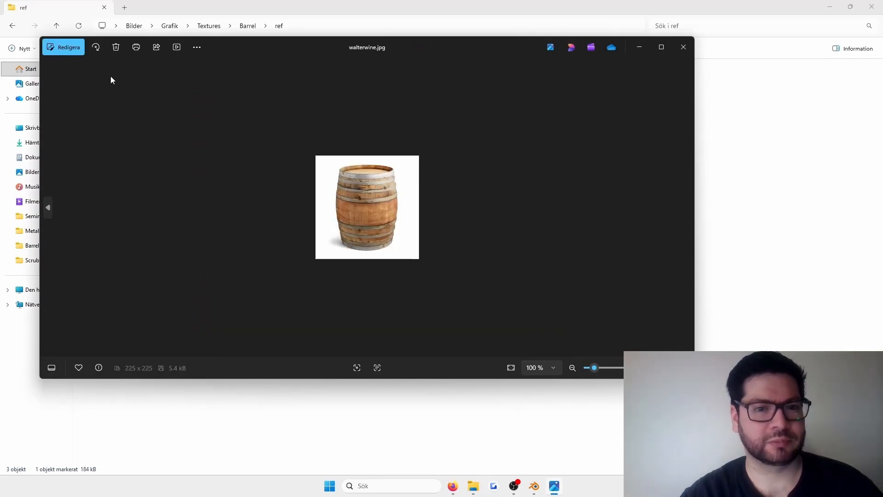
{"action": "key", "text": "Left"}
{"action": "key", "text": "Left"}
{"action": "key", "text": "Right"}
{"action": "key", "text": "Left"}
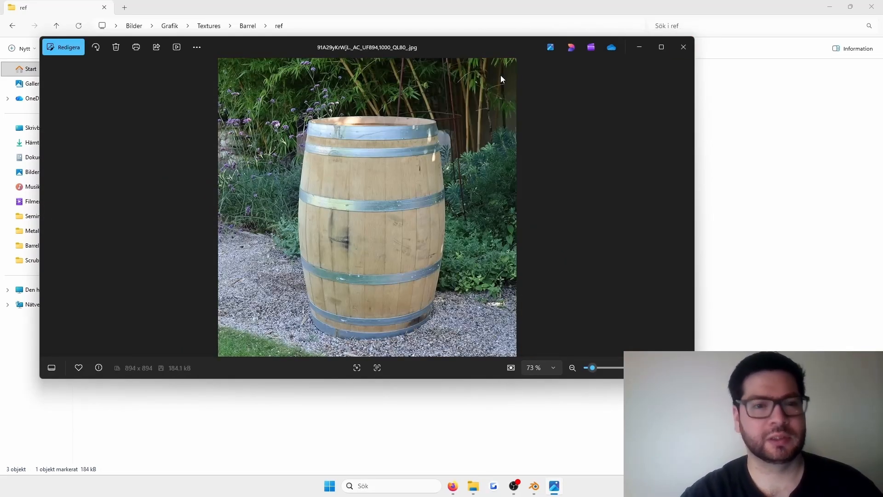
{"action": "key", "text": "Right"}
{"action": "key", "text": "Right"}
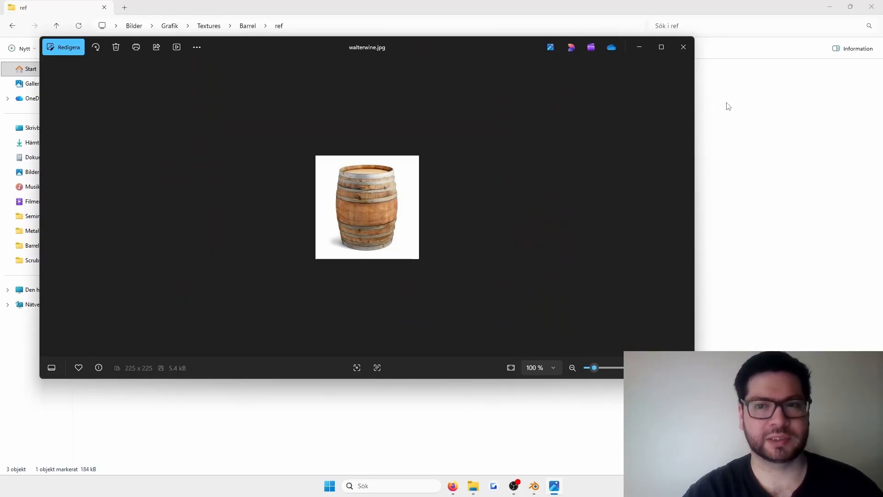
{"action": "left_click", "coordinate": [683, 53]}
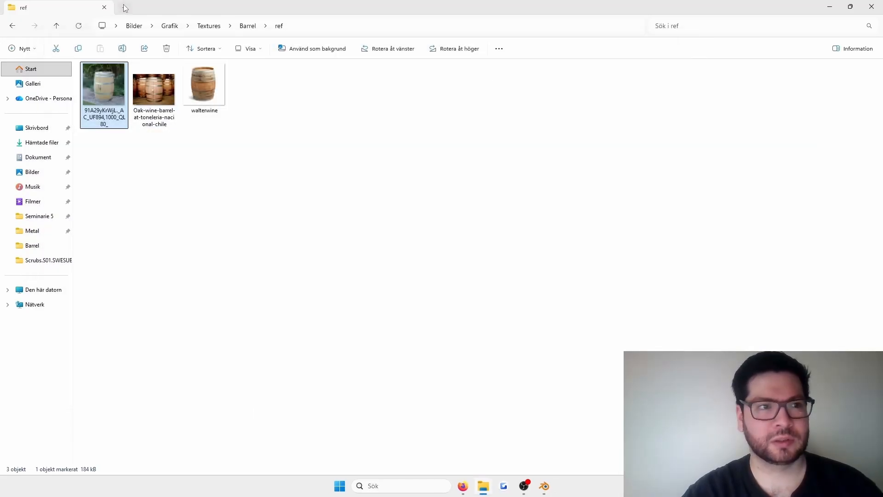
Switch back to Blender and delete the top cap face of the barrel half in Edit Mode
{"action": "key", "text": "alt+Tab"}
{"action": "middle_click_drag", "start_coordinate": [423, 141], "coordinate": [421, 162]}
{"action": "key", "text": "Tab"}
{"action": "left_click", "coordinate": [402, 135]}
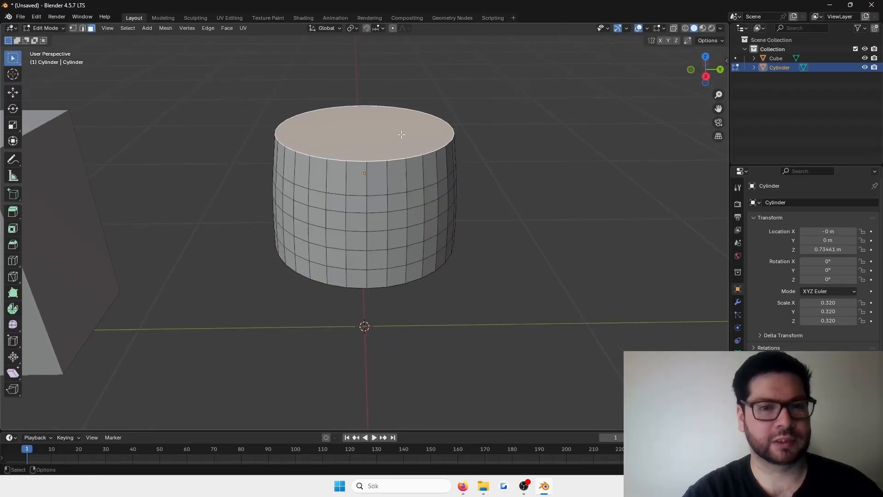
{"action": "key", "text": "KP_Decimal"}
{"action": "key", "text": "ctrl+f"}
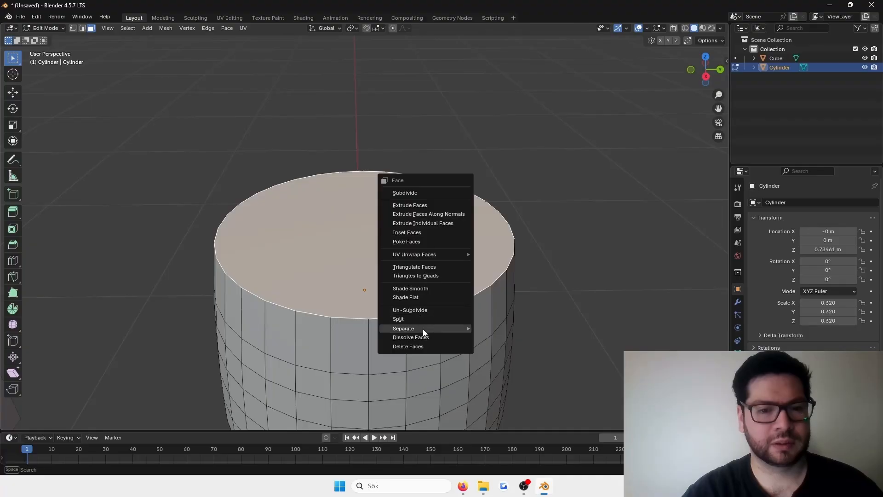
{"action": "left_click", "coordinate": [420, 346]}
Extrude the open top edge loop and scale it inward to 0.826 to form the barrel's rim
{"action": "key", "text": "2"}
{"action": "left_click", "coordinate": [493, 281], "text": "alt"}
{"action": "key", "text": "ctrl+e"}
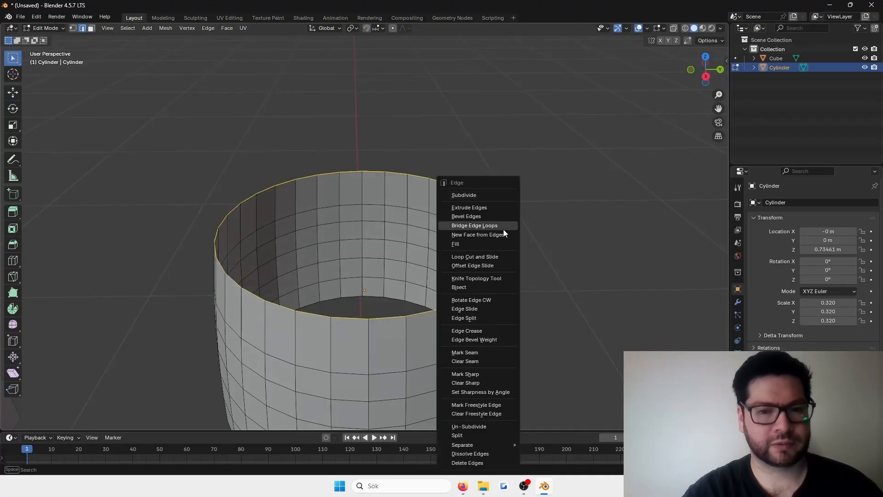
{"action": "left_click", "coordinate": [494, 208]}
{"action": "key", "text": "s"}
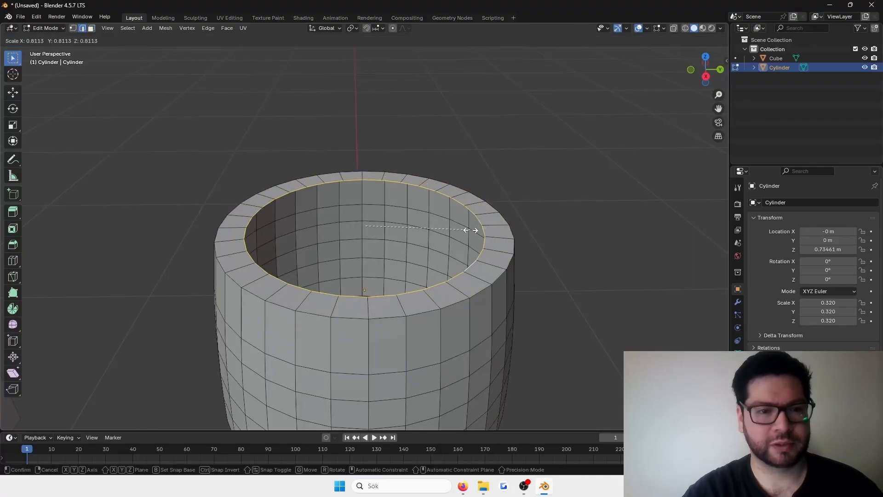
{"action": "left_click", "coordinate": [473, 232]}
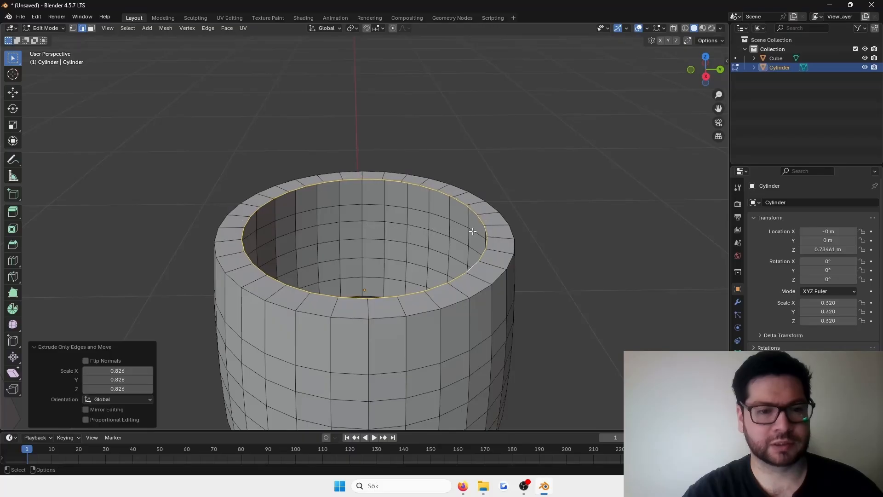
Extrude the rim's inner edge loop and move it down about 0.047 m to form a recess
{"action": "key", "text": "ctrl+e"}
{"action": "left_click", "coordinate": [444, 197]}
{"action": "right_click", "coordinate": [414, 192]}
{"action": "key", "text": "shift+space"}
{"action": "key", "text": "g"}
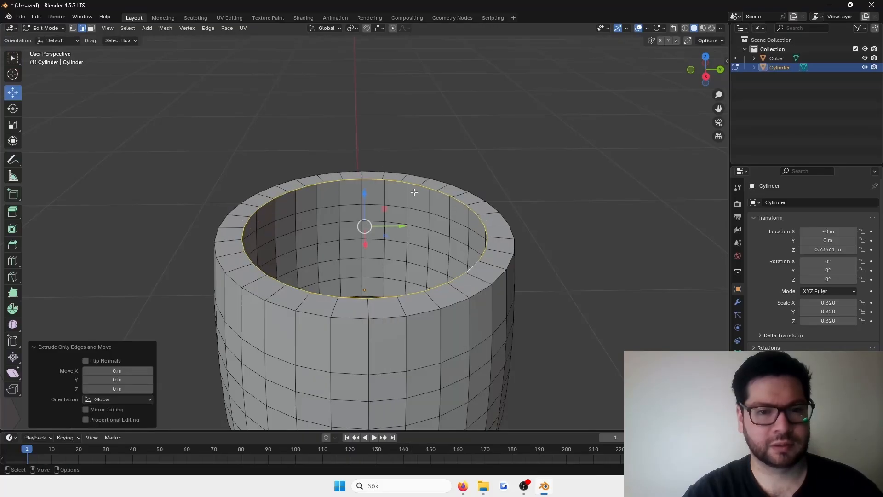
{"action": "left_click_drag", "start_coordinate": [365, 189], "coordinate": [363, 215]}
Extrude the recess's bottom edge loop inward twice, scaling by about 0.696 and 0.464, to build the lid
{"action": "key", "text": "ctrl+e"}
{"action": "left_click", "coordinate": [383, 206]}
{"action": "key", "text": "s"}
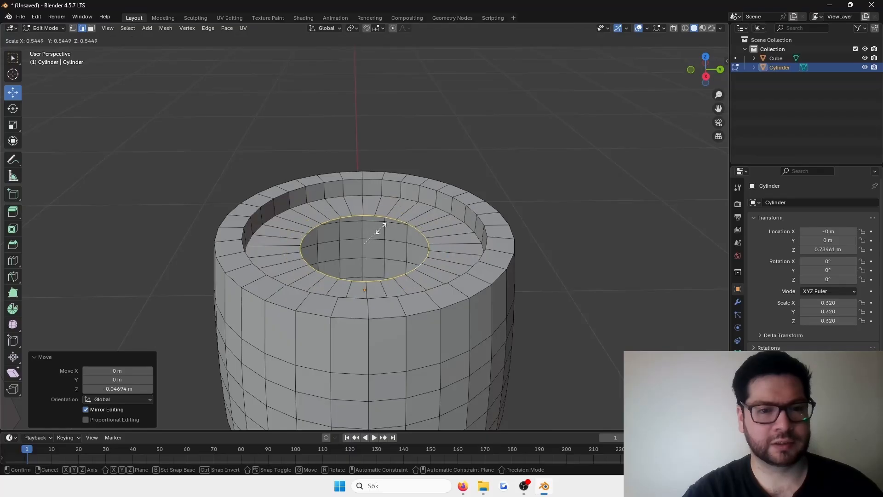
{"action": "left_click", "coordinate": [388, 223]}
{"action": "key", "text": "ctrl+e"}
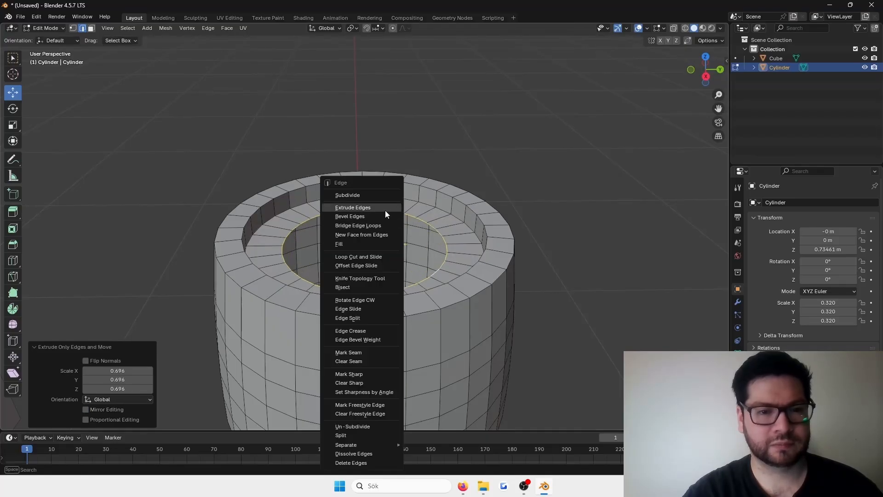
{"action": "left_click", "coordinate": [385, 211]}
{"action": "key", "text": "s"}
{"action": "left_click", "coordinate": [381, 237]}
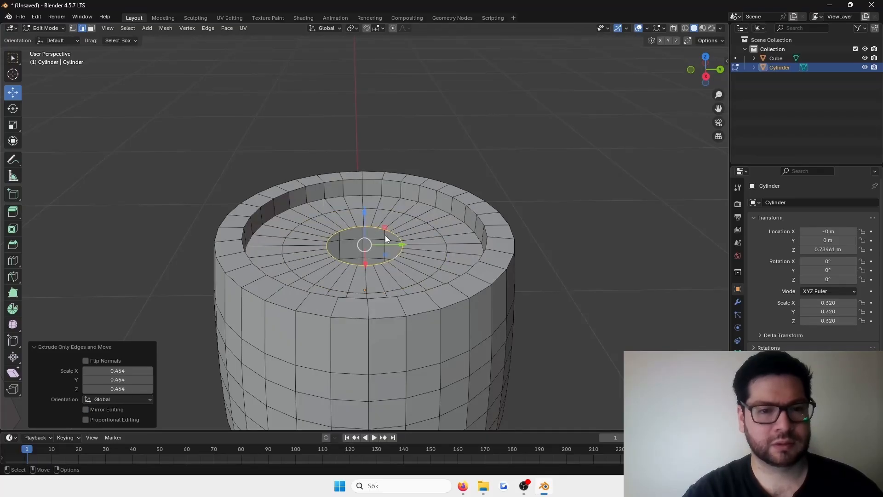
Fill the lid's central hole with a face, poke that face, and return to Object Mode
{"action": "key", "text": "ctrl+e"}
{"action": "key", "text": "Escape"}
{"action": "key", "text": "f"}
{"action": "key", "text": "3"}
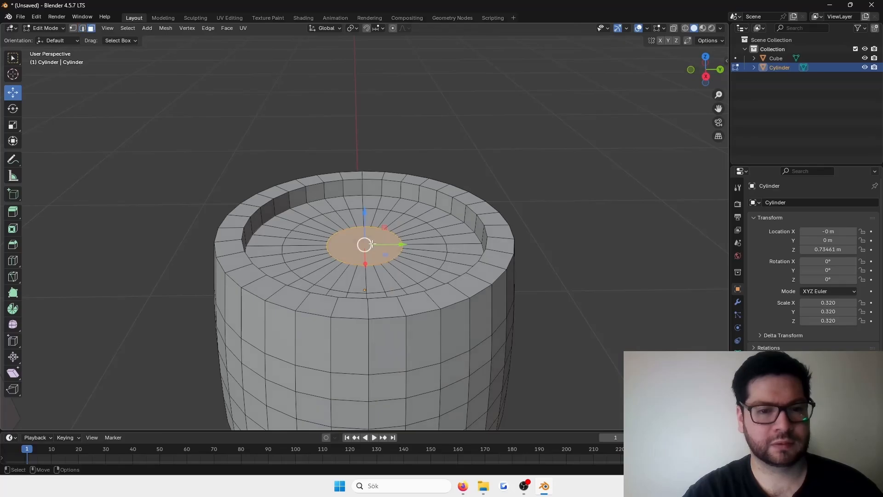
{"action": "left_click", "coordinate": [498, 153]}
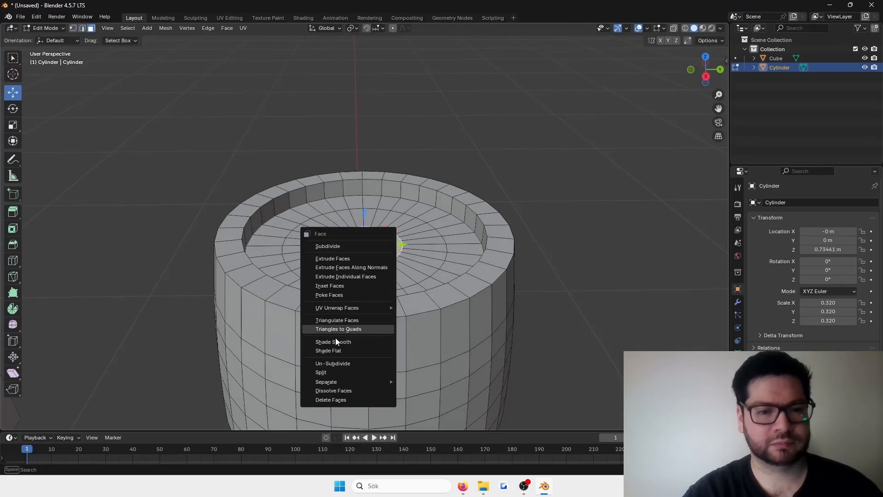
{"action": "left_click", "coordinate": [344, 295]}
{"action": "key", "text": "Tab"}
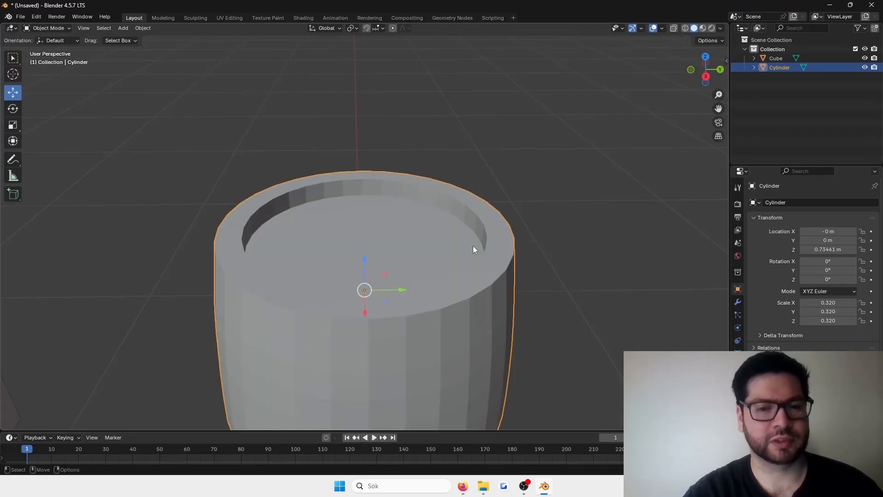
Examine the recessed lid and the side profile of the barrel's upper half
{"action": "left_click", "coordinate": [581, 214]}
{"action": "middle_click_drag", "start_coordinate": [484, 228], "coordinate": [444, 263]}
{"action": "scroll", "coordinate": [504, 258], "scroll_direction": "down", "scroll_amount": 1}
{"action": "left_click", "coordinate": [430, 276]}
{"action": "key", "text": "KP_Decimal"}
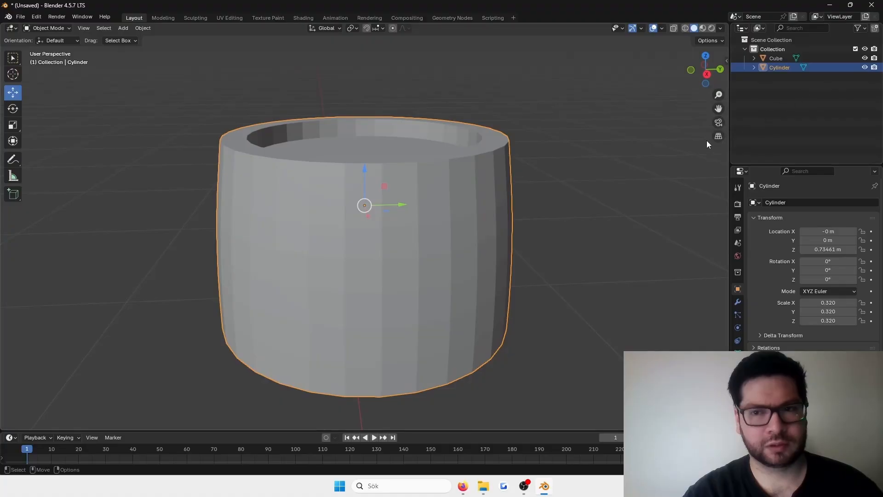
{"action": "middle_click_drag", "start_coordinate": [547, 145], "coordinate": [480, 233]}
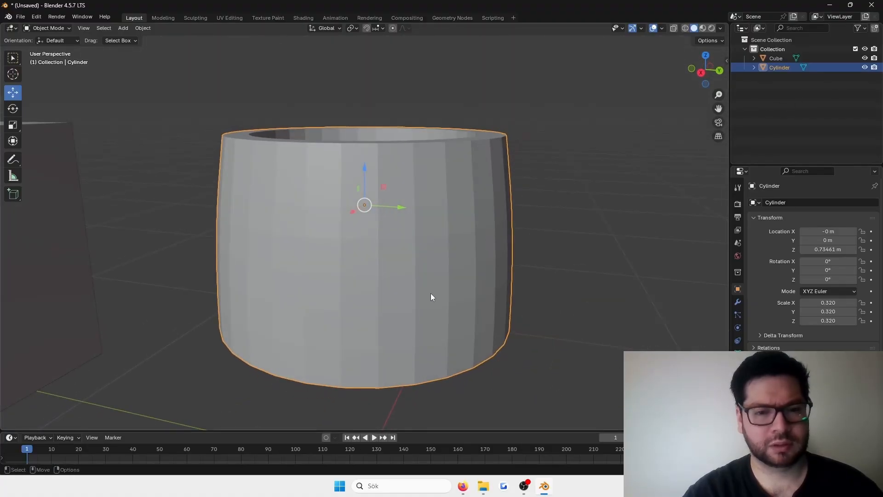
{"action": "scroll", "coordinate": [431, 294], "scroll_direction": "down", "scroll_amount": 4}
{"action": "left_click", "coordinate": [737, 302]}
{"action": "left_click", "coordinate": [799, 198]}
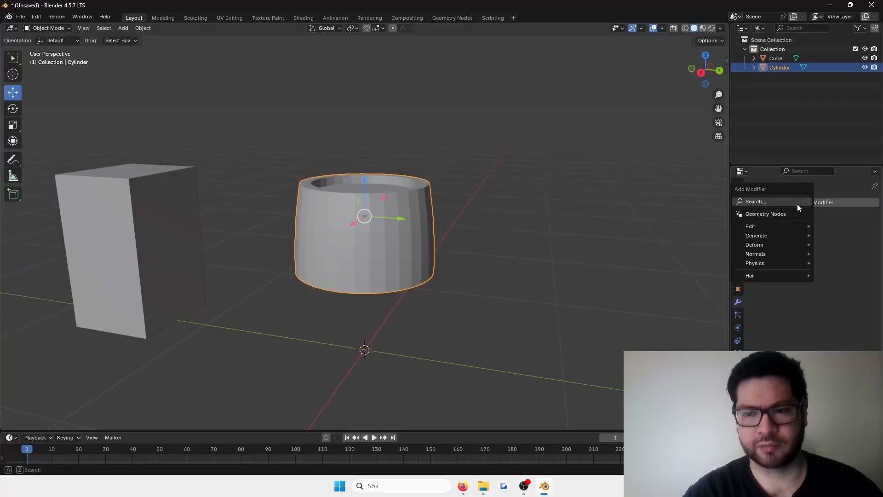
{"action": "mouse_move", "coordinate": [764, 245]}
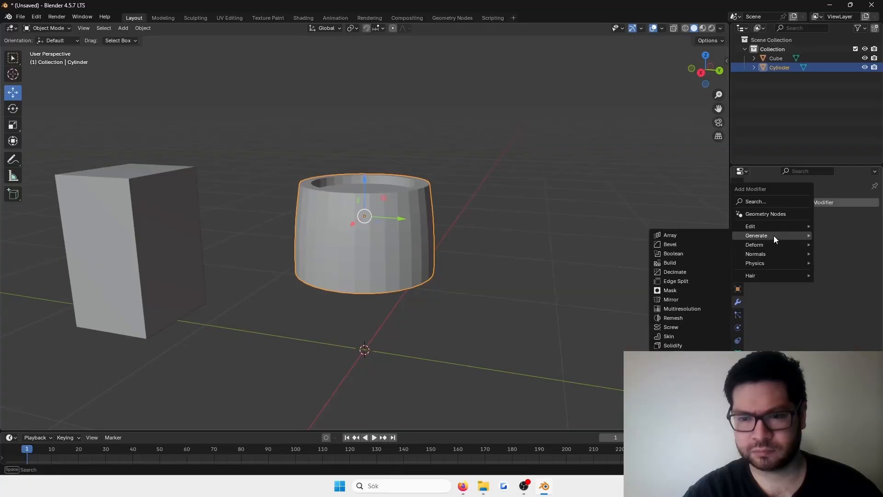
{"action": "key", "text": "Escape"}
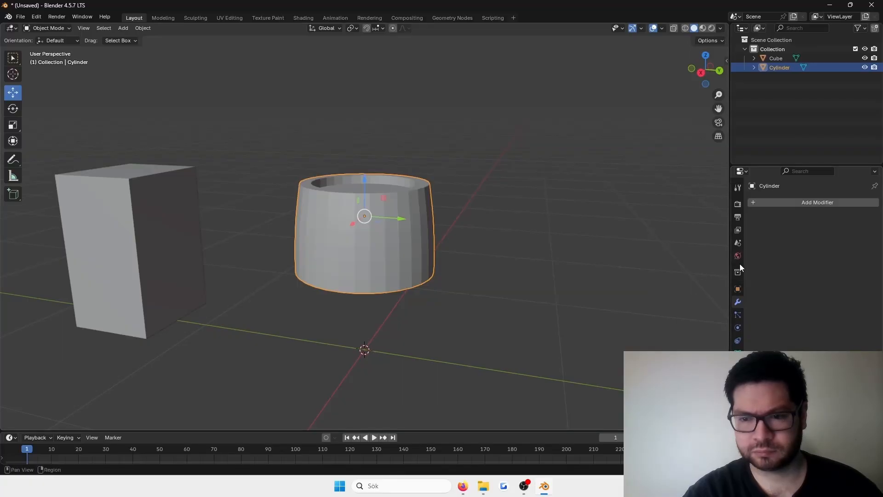
Try mirroring the upper barrel half along the Z axis only with a Mirror modifier
{"action": "left_click", "coordinate": [789, 206]}
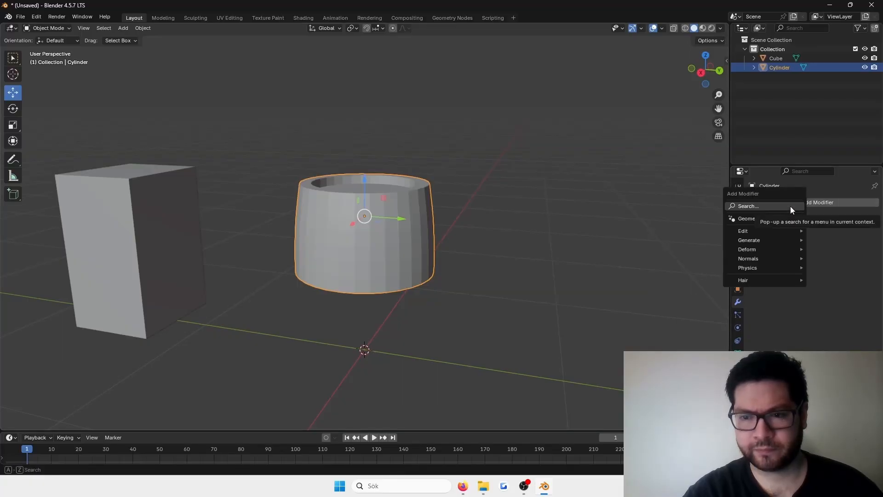
{"action": "mouse_move", "coordinate": [777, 241]}
{"action": "left_click", "coordinate": [680, 302]}
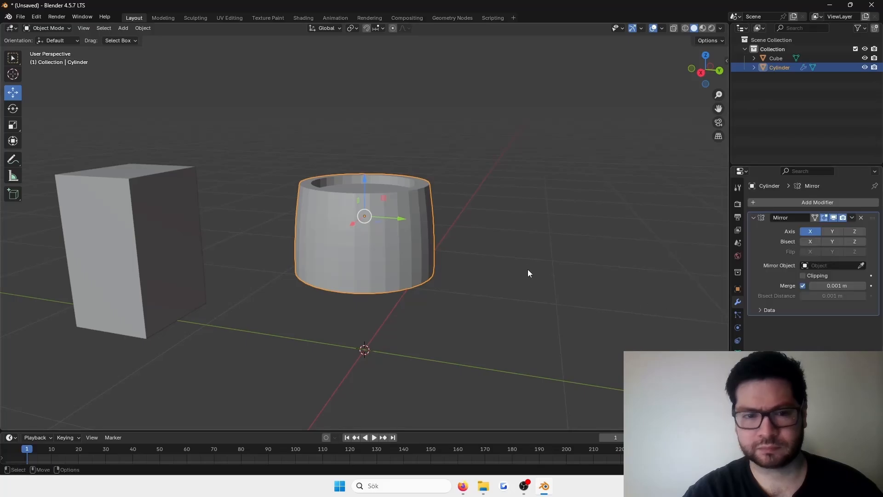
{"action": "left_click", "coordinate": [855, 232]}
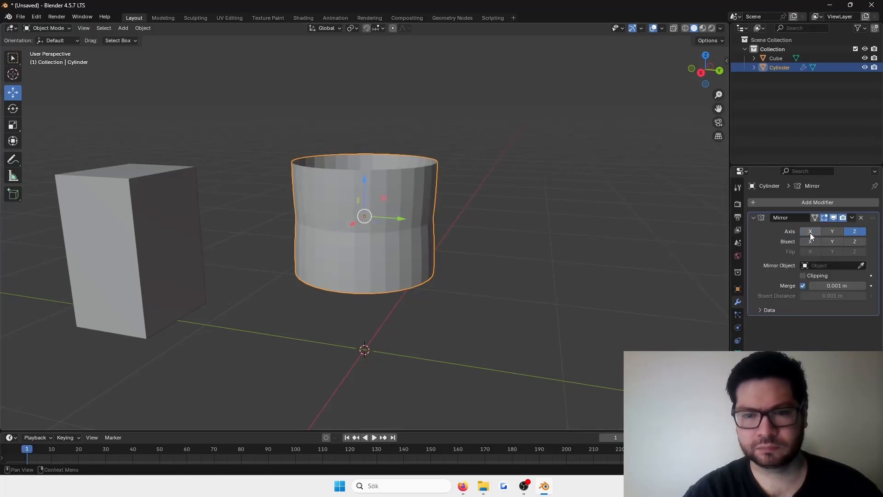
{"action": "scroll", "coordinate": [381, 208], "scroll_direction": "up", "scroll_amount": 2}
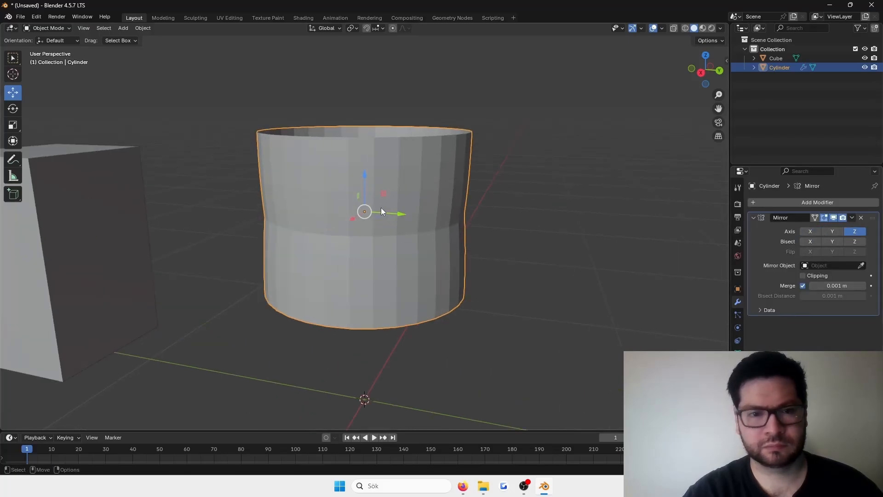
Move the barrel half down about 0.438 m in the right side view and remove its Mirror modifier
{"action": "left_click", "coordinate": [701, 73]}
{"action": "scroll", "coordinate": [365, 229], "scroll_direction": "down", "scroll_amount": 3}
{"action": "left_click_drag", "start_coordinate": [366, 185], "coordinate": [365, 257]}
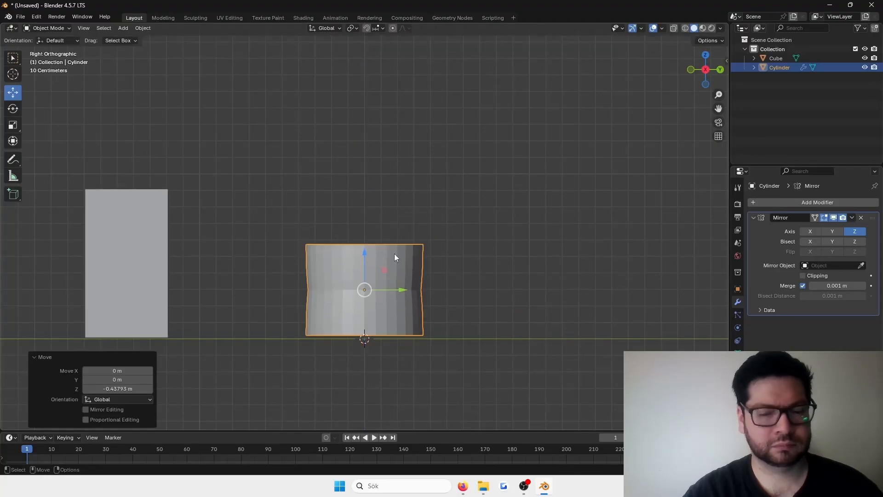
{"action": "left_click", "coordinate": [862, 218]}
Lower the barrel half about 0.018 m more so its base sits on the ground line in the right side view
{"action": "scroll", "coordinate": [391, 319], "scroll_direction": "up", "scroll_amount": 2}
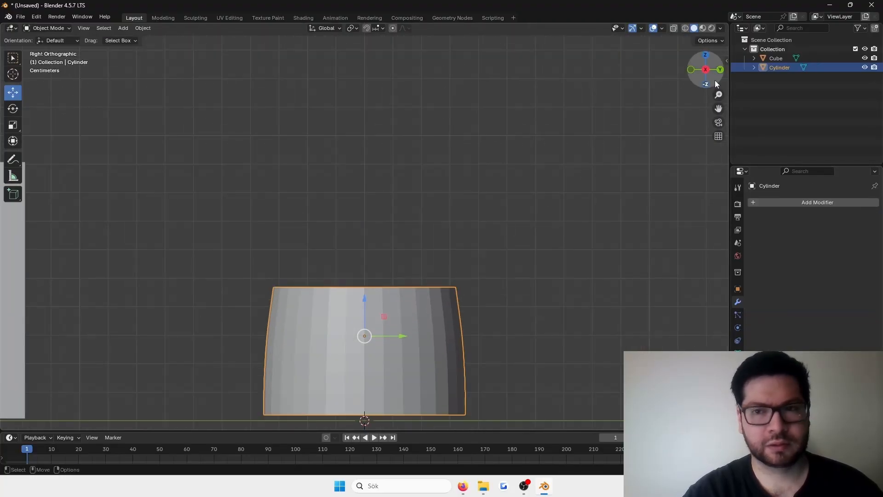
{"action": "left_click", "coordinate": [705, 70]}
{"action": "left_click", "coordinate": [691, 70]}
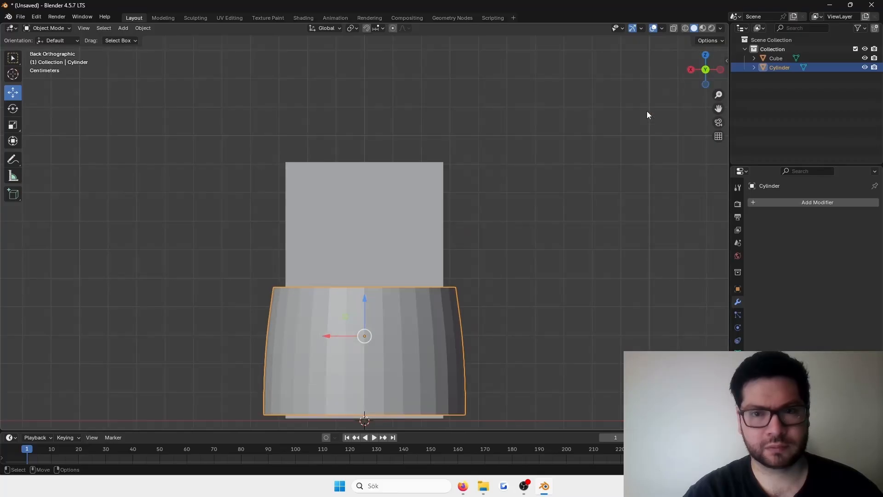
{"action": "scroll", "coordinate": [414, 318], "scroll_direction": "down", "scroll_amount": 3}
{"action": "left_click", "coordinate": [692, 72]}
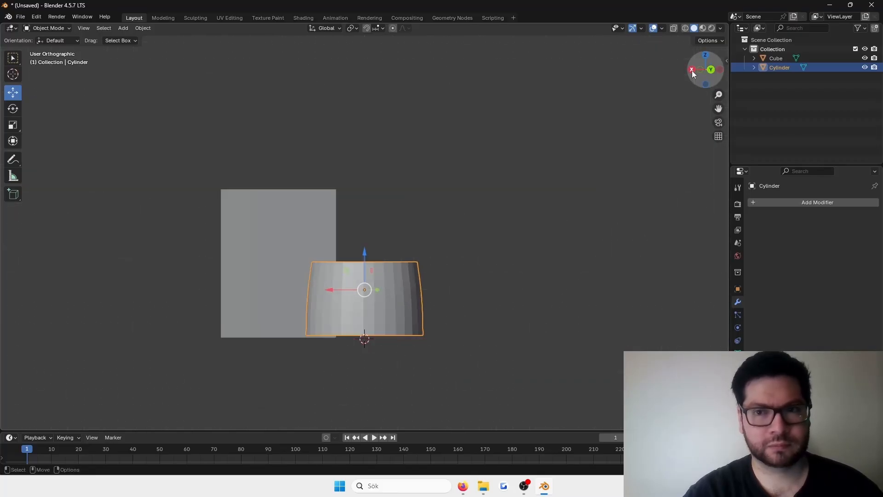
{"action": "scroll", "coordinate": [468, 219], "scroll_direction": "up", "scroll_amount": 4}
{"action": "mouse_move", "coordinate": [389, 186]}
{"action": "left_mouse_down"}
{"action": "mouse_move", "coordinate": [390, 193]}
{"action": "mouse_move", "coordinate": [400, 184]}
{"action": "left_mouse_up"}
Set the barrel half's origin to its center of mass (surface)
{"action": "right_click", "coordinate": [402, 183]}
{"action": "mouse_move", "coordinate": [404, 169]}
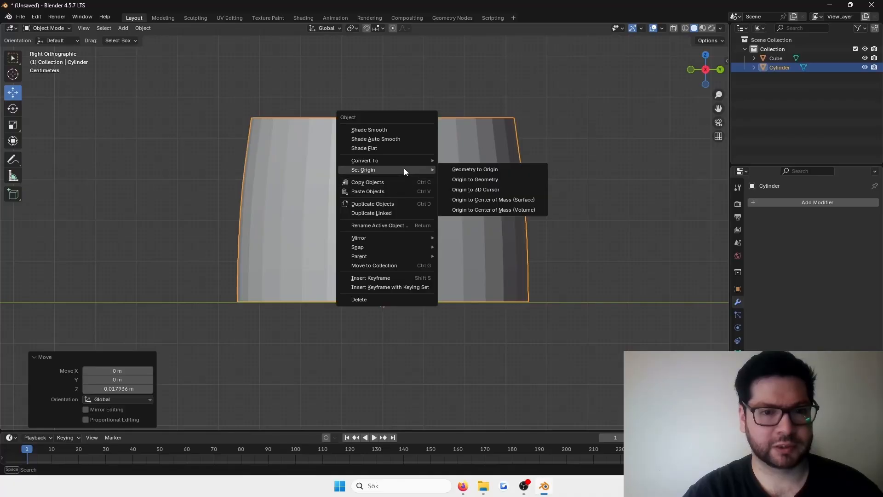
{"action": "left_click", "coordinate": [506, 198]}
Apply all transforms to the barrel half so its origin sits at the world origin
{"action": "right_click", "coordinate": [441, 200]}
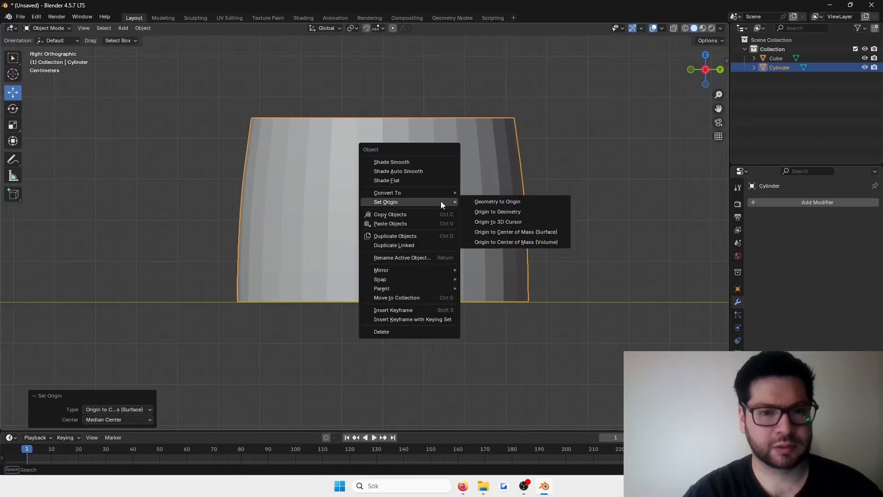
{"action": "key", "text": "F3"}
{"action": "type", "text": "app"}
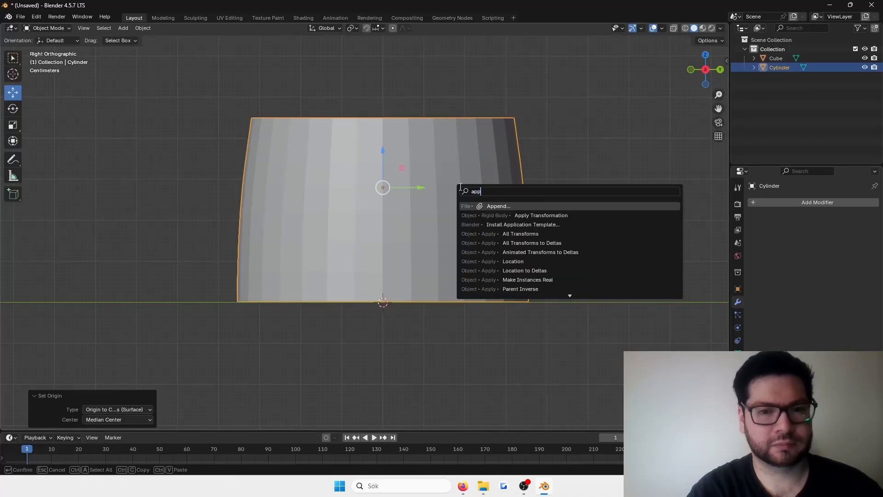
{"action": "type", "text": "ly"}
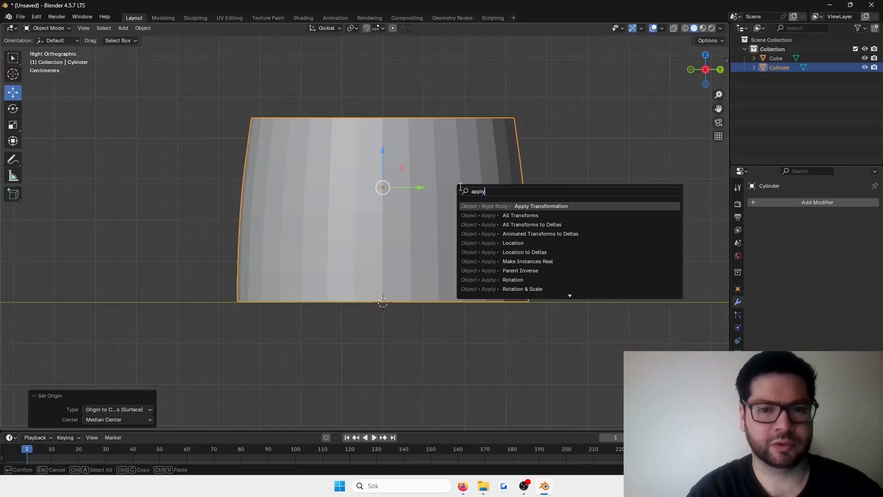
{"action": "key", "text": "Down"}
{"action": "key", "text": "Return"}
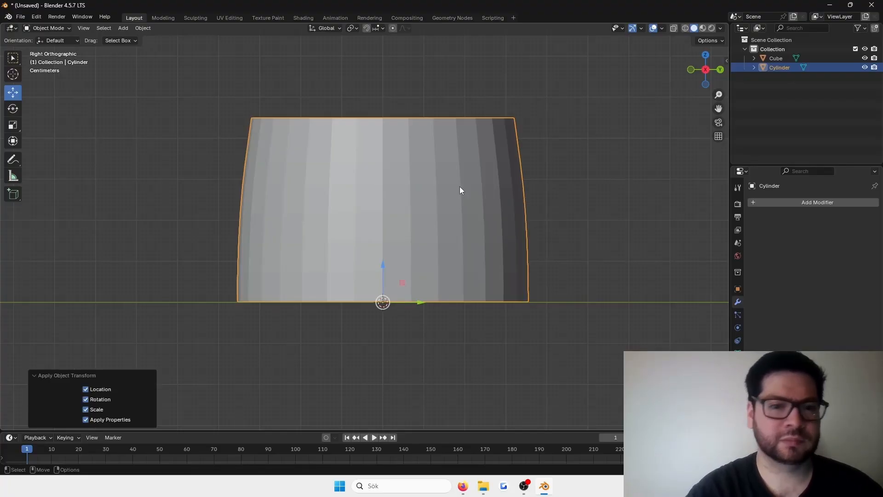
Add a Mirror modifier to the barrel half, mirroring along the Z axis only
{"action": "left_click", "coordinate": [802, 202]}
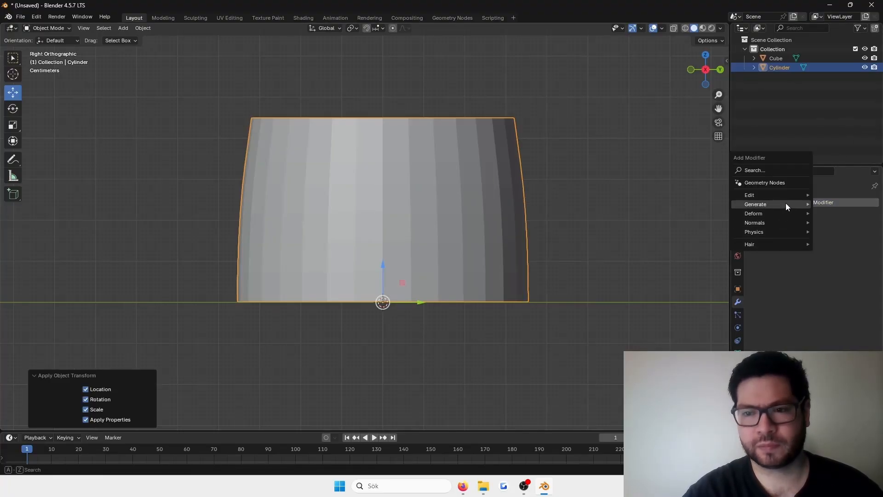
{"action": "mouse_move", "coordinate": [790, 204]}
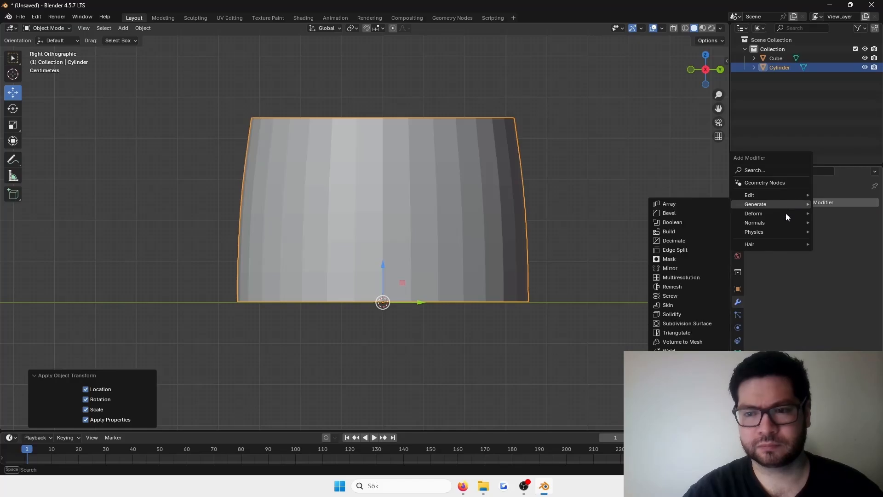
{"action": "left_click", "coordinate": [705, 266]}
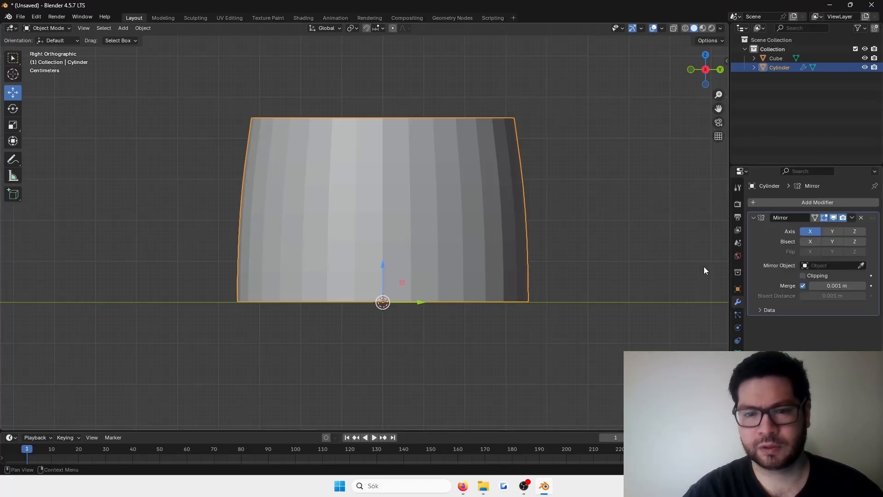
{"action": "left_click", "coordinate": [855, 232]}
{"action": "left_click", "coordinate": [810, 232]}
{"action": "scroll", "coordinate": [536, 250], "scroll_direction": "down", "scroll_amount": 4}
{"action": "scroll", "coordinate": [526, 236], "scroll_direction": "up", "scroll_amount": 3}
Deselect the barrel and raise the Mirror modifier's merge distance to 0.018 m
{"action": "left_click", "coordinate": [526, 236]}
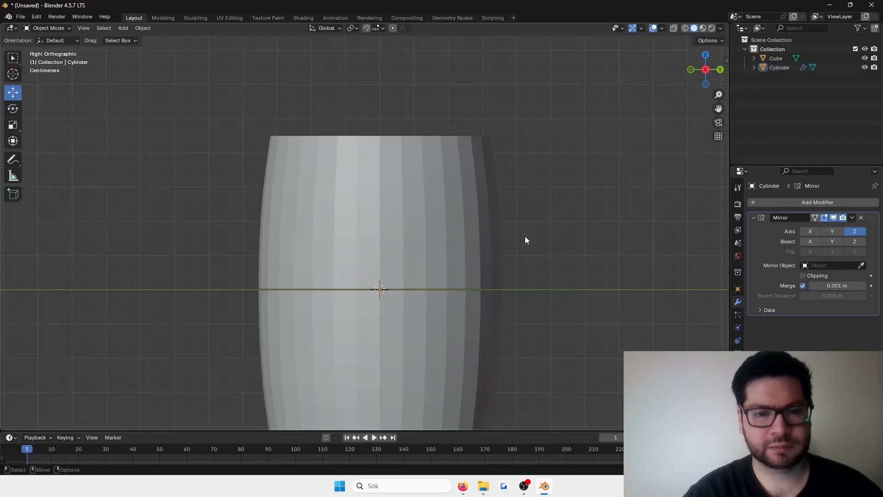
{"action": "left_click_drag", "start_coordinate": [835, 286], "coordinate": [846, 286]}
{"action": "scroll", "coordinate": [420, 164], "scroll_direction": "down", "scroll_amount": 4}
{"action": "scroll", "coordinate": [428, 165], "scroll_direction": "up", "scroll_amount": 3}
Examine the mirrored barrel's mesh at the middle seam, its overall shape and its recessed rim
{"action": "key", "text": "Tab"}
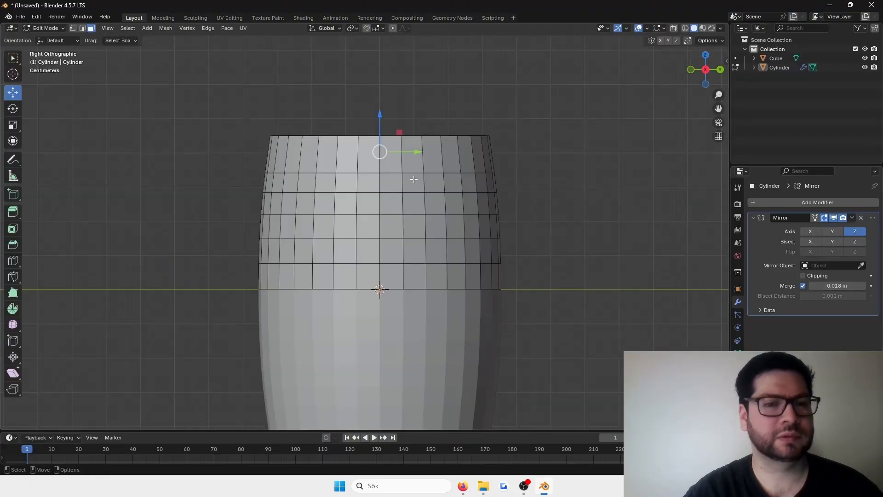
{"action": "scroll", "coordinate": [414, 179], "scroll_direction": "up", "scroll_amount": 1}
{"action": "scroll", "coordinate": [419, 175], "scroll_direction": "down", "scroll_amount": 5}
{"action": "middle_click_drag", "start_coordinate": [479, 136], "coordinate": [495, 232]}
{"action": "key", "text": "Tab"}
{"action": "scroll", "coordinate": [523, 250], "scroll_direction": "up", "scroll_amount": 2}
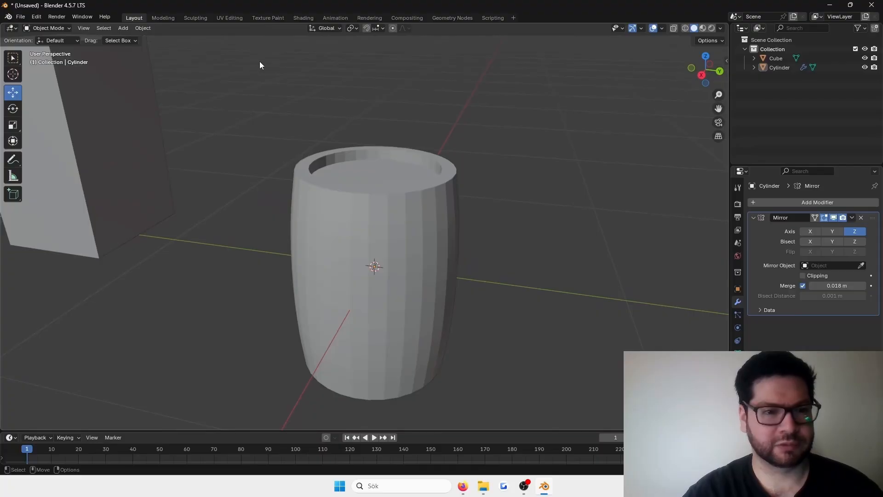
{"action": "scroll", "coordinate": [429, 256], "scroll_direction": "up", "scroll_amount": 2}
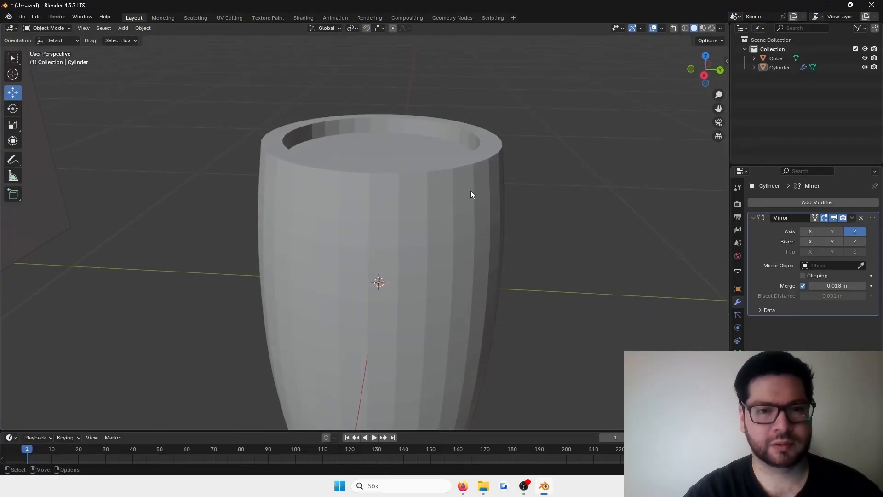
{"action": "scroll", "coordinate": [471, 191], "scroll_direction": "up", "scroll_amount": 3}
Bevel the edge loop where the recess wall meets the lid by about 0.0103 m
{"action": "middle_click_drag", "start_coordinate": [527, 156], "coordinate": [554, 89]}
{"action": "key", "text": "Tab"}
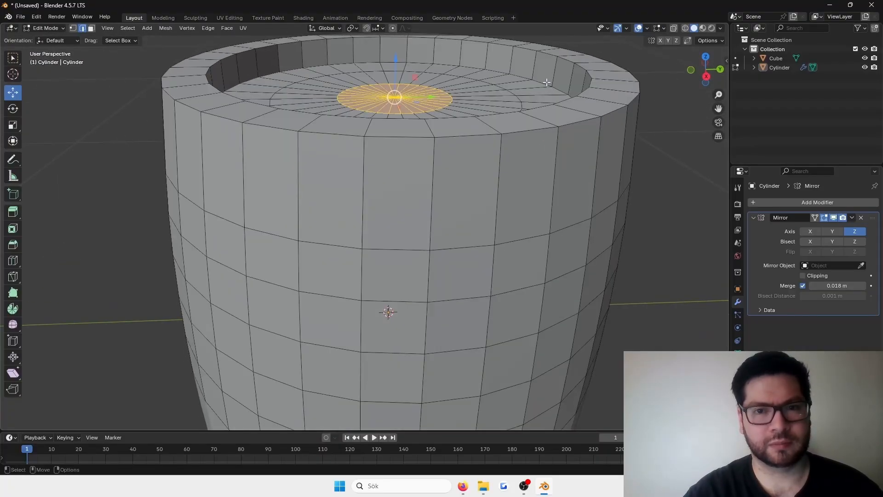
{"action": "left_click", "coordinate": [543, 83]}
{"action": "left_click", "coordinate": [543, 83], "text": "alt"}
{"action": "scroll", "coordinate": [411, 185], "scroll_direction": "down", "scroll_amount": 3}
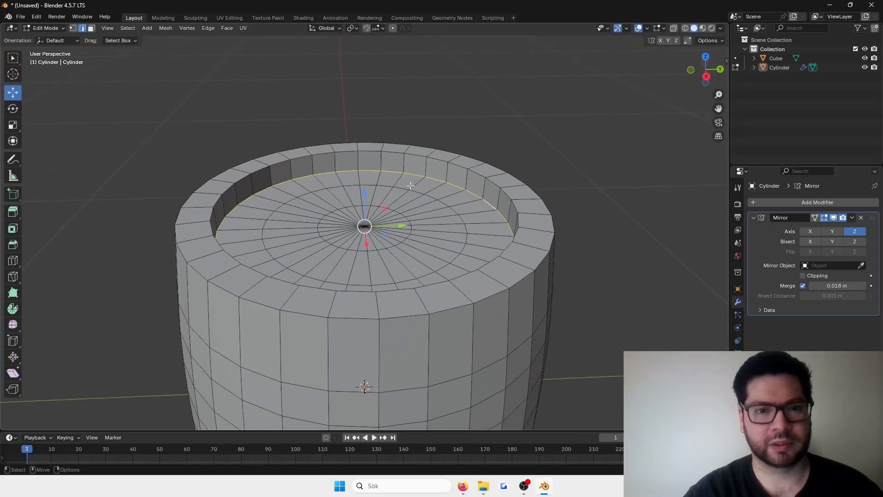
{"action": "scroll", "coordinate": [411, 186], "scroll_direction": "up", "scroll_amount": 2}
{"action": "right_click", "coordinate": [564, 133]}
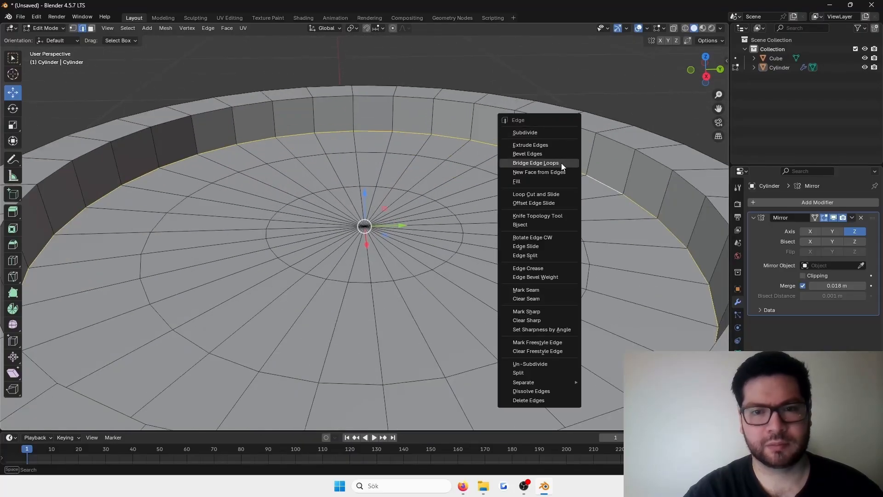
{"action": "left_click", "coordinate": [561, 154]}
{"action": "left_click", "coordinate": [579, 162]}
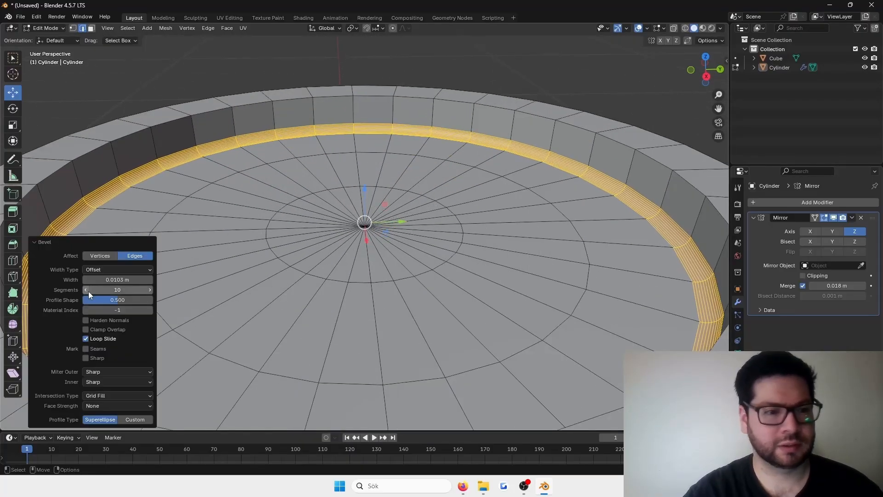
Reduce the bevel around the lid's edge to 2 segments, keeping its width at 0.0103 m
{"action": "left_click", "coordinate": [114, 291]}
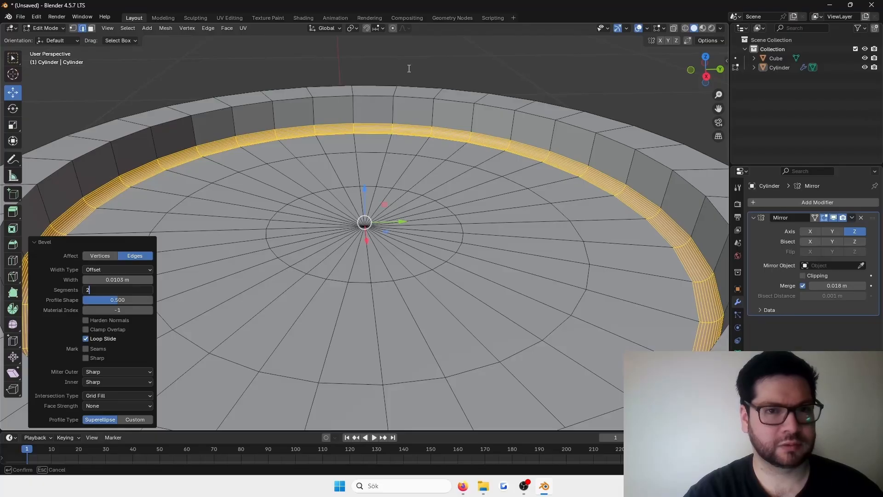
{"action": "type", "text": "2"}
{"action": "key", "text": "Return"}
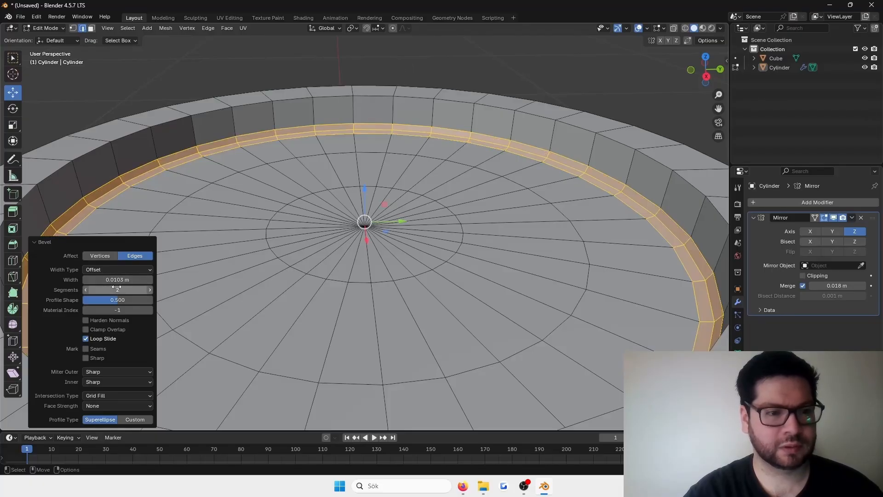
{"action": "mouse_move", "coordinate": [117, 279]}
{"action": "left_mouse_down"}
{"action": "mouse_move", "coordinate": [198, 280]}
{"action": "mouse_move", "coordinate": [117, 280]}
{"action": "left_mouse_up"}
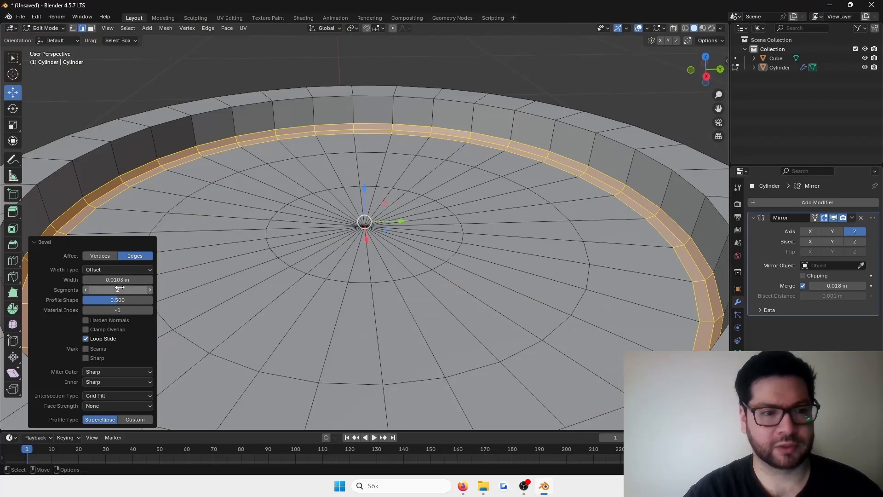
{"action": "mouse_move", "coordinate": [111, 279]}
{"action": "left_mouse_down"}
{"action": "mouse_move", "coordinate": [78, 280]}
{"action": "mouse_move", "coordinate": [138, 280]}
{"action": "mouse_move", "coordinate": [80, 280]}
{"action": "mouse_move", "coordinate": [110, 279]}
{"action": "left_mouse_up"}
Select the rim's inner upper edge loop and repeat the same bevel on it
{"action": "double_click", "coordinate": [572, 128]}
{"action": "key", "text": "shift+r"}
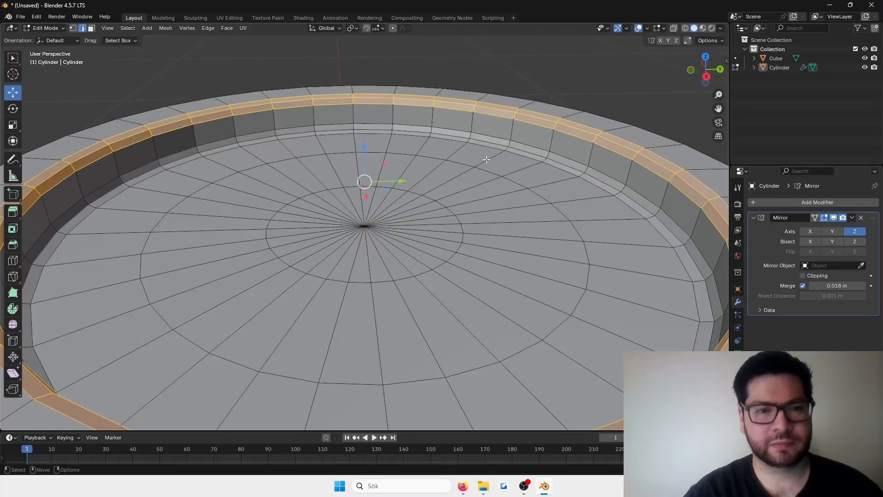
{"action": "scroll", "coordinate": [486, 160], "scroll_direction": "down", "scroll_amount": 3}
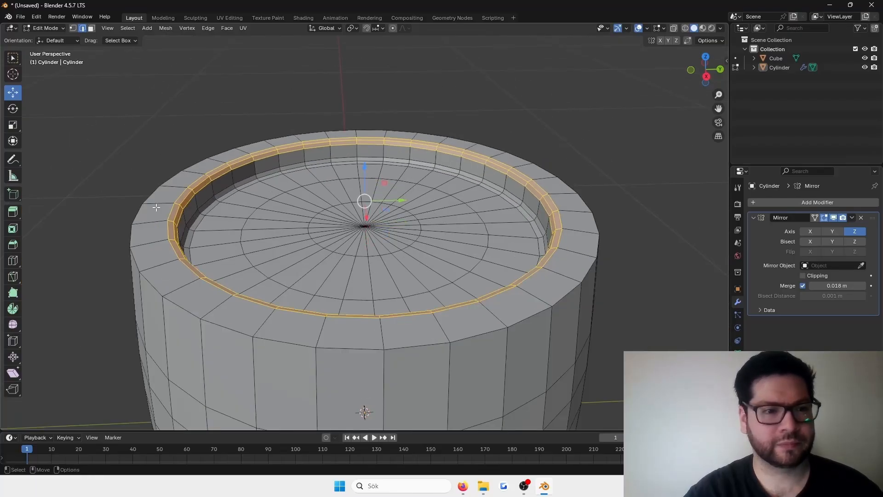
Bevel the rim's outer edge loop by about 0.00724 m with 2 segments
{"action": "left_click", "coordinate": [130, 236], "text": "alt"}
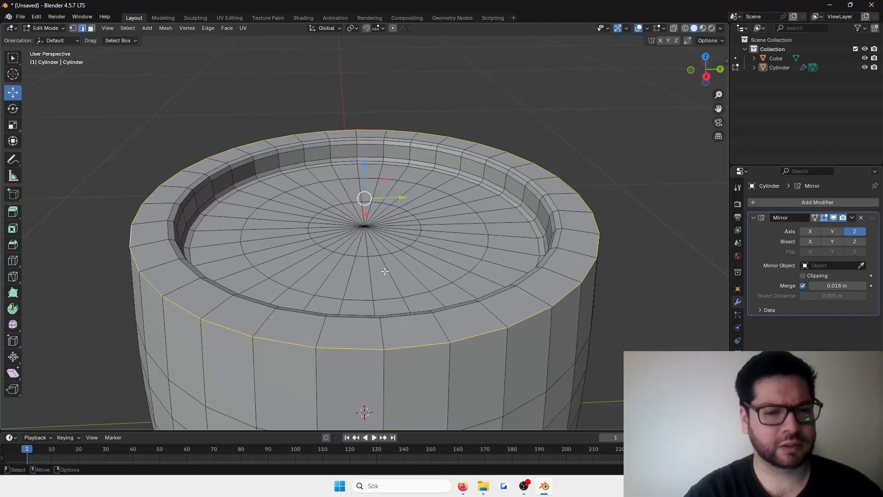
{"action": "scroll", "coordinate": [394, 276], "scroll_direction": "up", "scroll_amount": 3}
{"action": "scroll", "coordinate": [344, 277], "scroll_direction": "down", "scroll_amount": 3}
{"action": "middle_click_drag", "start_coordinate": [271, 249], "coordinate": [255, 174], "text": "shift"}
{"action": "scroll", "coordinate": [254, 174], "scroll_direction": "up", "scroll_amount": 2}
{"action": "right_click", "coordinate": [365, 149]}
{"action": "left_click", "coordinate": [363, 149]}
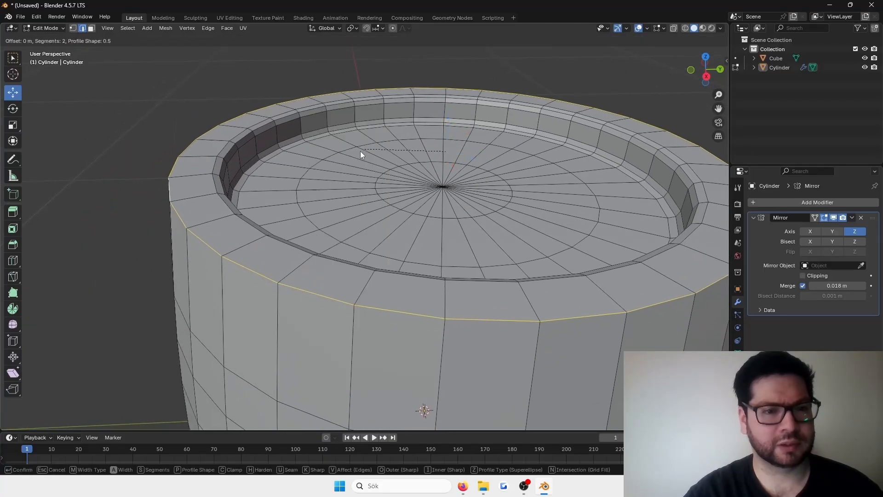
{"action": "left_click", "coordinate": [357, 150]}
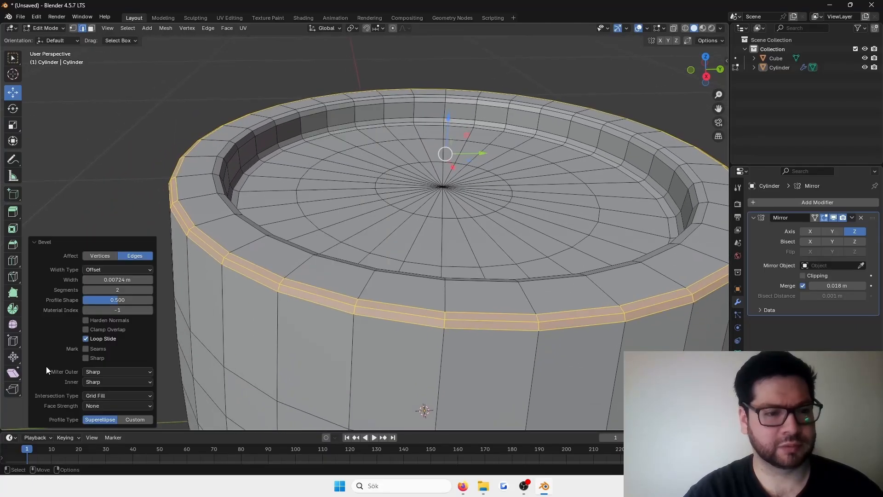
Set the outer rim bevel to 3 segments, try a wider bevel, and return the width to 0.00724 m
{"action": "left_click", "coordinate": [151, 291]}
{"action": "scroll", "coordinate": [150, 287], "scroll_direction": "up", "scroll_amount": 2}
{"action": "mouse_move", "coordinate": [138, 280]}
{"action": "left_mouse_down"}
{"action": "mouse_move", "coordinate": [193, 280]}
{"action": "mouse_move", "coordinate": [134, 280]}
{"action": "mouse_move", "coordinate": [147, 280]}
{"action": "left_mouse_up"}
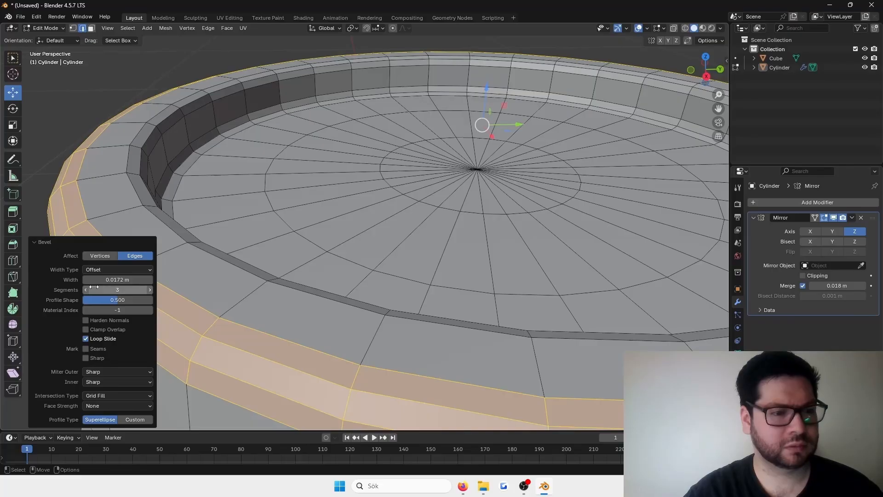
{"action": "left_click_drag", "start_coordinate": [89, 281], "coordinate": [78, 281]}
{"action": "scroll", "coordinate": [304, 203], "scroll_direction": "down", "scroll_amount": 2}
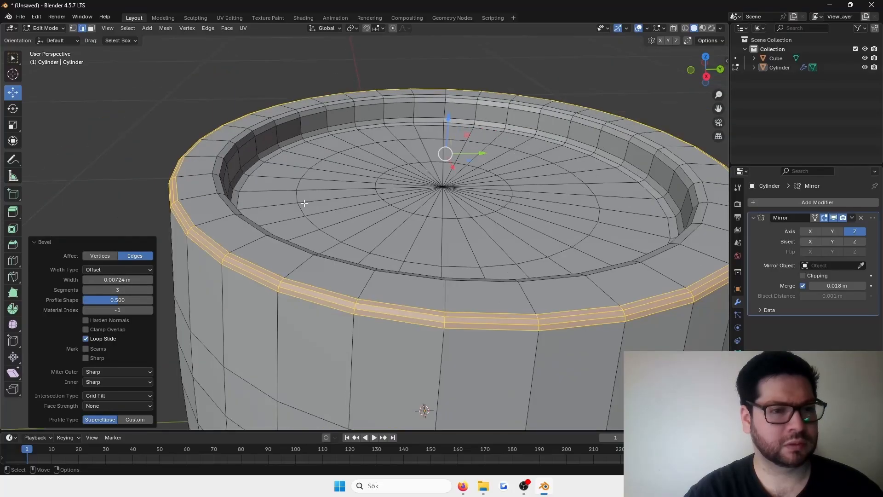
{"action": "scroll", "coordinate": [403, 204], "scroll_direction": "down", "scroll_amount": 2}
{"action": "scroll", "coordinate": [474, 198], "scroll_direction": "down", "scroll_amount": 3}
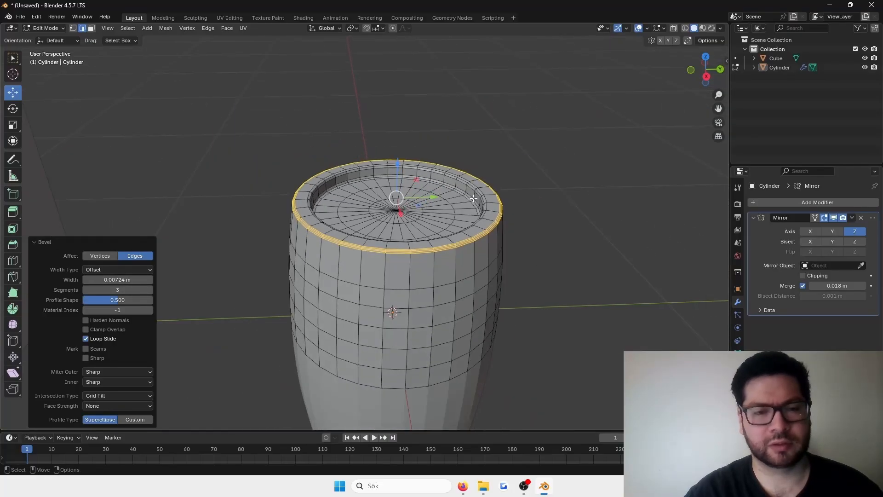
Return to Object Mode and apply Shade Smooth to the barrel, keeping sharp edges
{"action": "scroll", "coordinate": [454, 211], "scroll_direction": "up", "scroll_amount": 1}
{"action": "scroll", "coordinate": [453, 214], "scroll_direction": "down", "scroll_amount": 3}
{"action": "scroll", "coordinate": [452, 218], "scroll_direction": "up", "scroll_amount": 4}
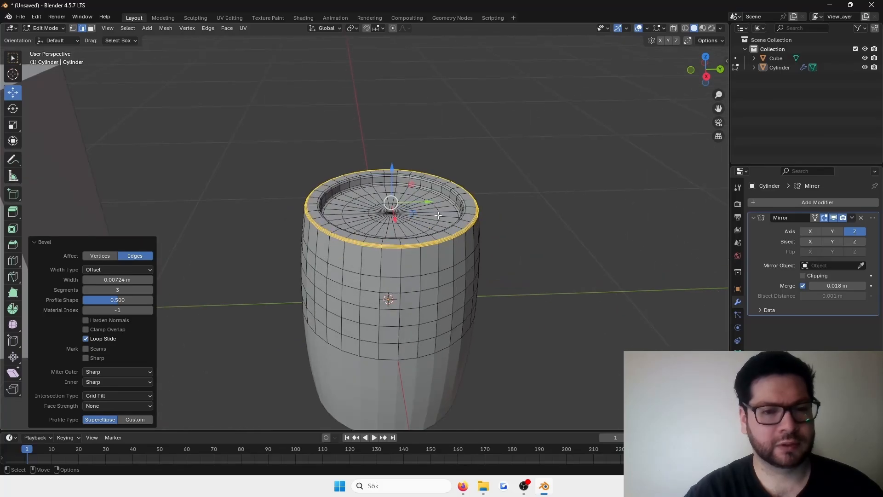
{"action": "key", "text": "Tab"}
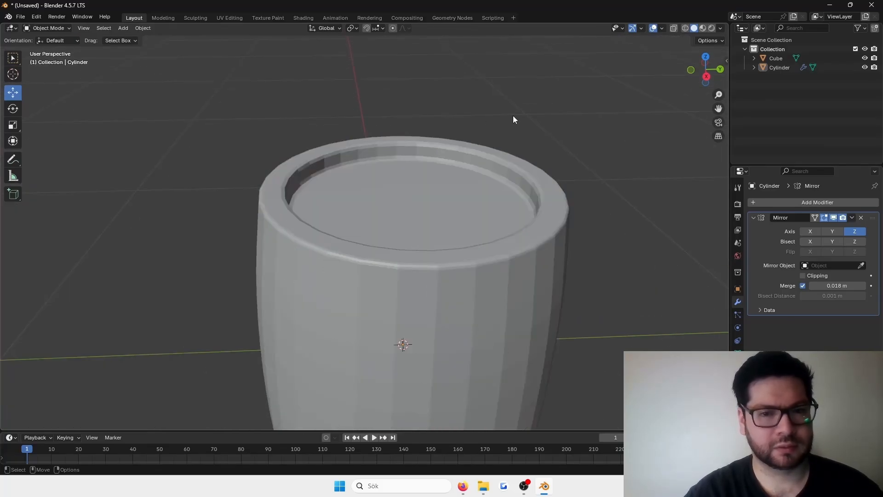
{"action": "left_click", "coordinate": [545, 193]}
{"action": "right_click", "coordinate": [537, 201]}
{"action": "left_click", "coordinate": [535, 159]}
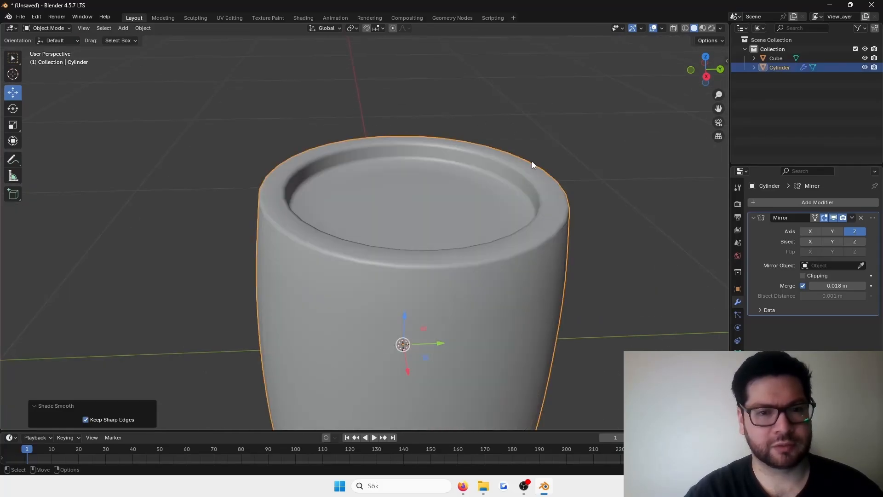
Inspect the smooth-shaded barrel's rim, recessed lid and sides from several angles, checking its mesh wireframe as well
{"action": "scroll", "coordinate": [573, 209], "scroll_direction": "up", "scroll_amount": 3}
{"action": "scroll", "coordinate": [577, 211], "scroll_direction": "down", "scroll_amount": 3}
{"action": "middle_click_drag", "start_coordinate": [557, 225], "coordinate": [558, 206]}
{"action": "key", "text": "Tab"}
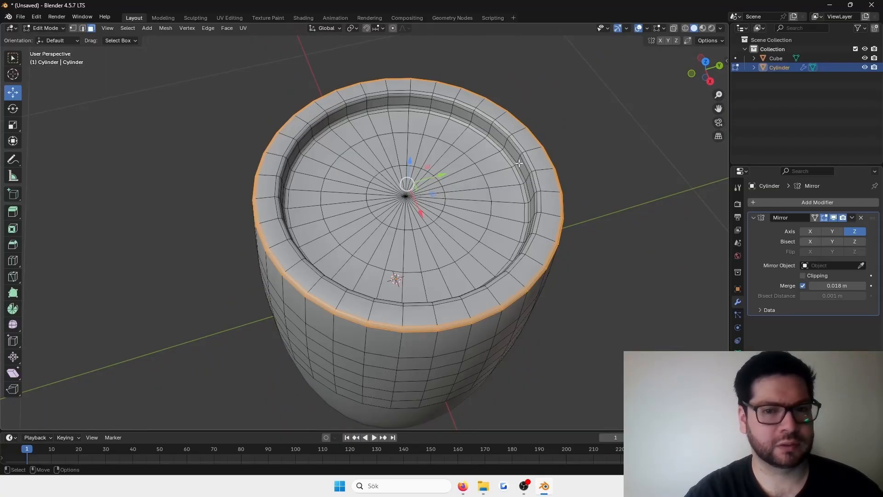
{"action": "key", "text": "Tab"}
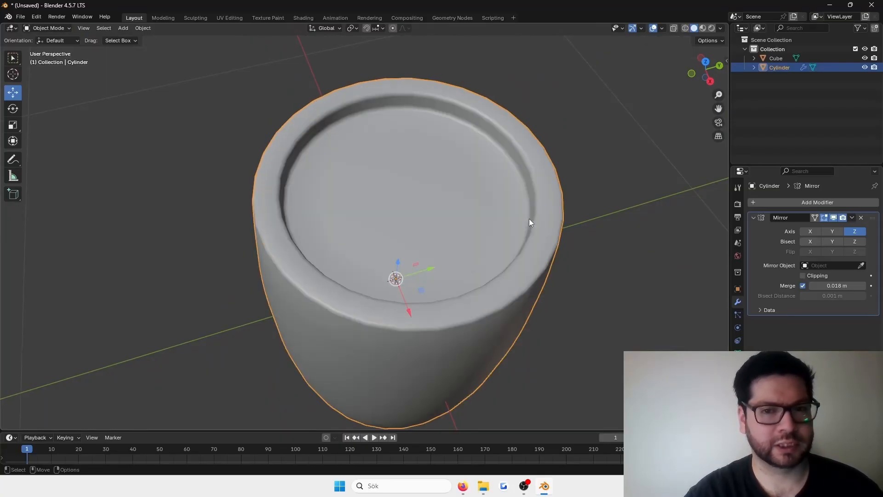
{"action": "scroll", "coordinate": [515, 197], "scroll_direction": "down", "scroll_amount": 3}
{"action": "middle_click_drag", "start_coordinate": [521, 192], "coordinate": [459, 229]}
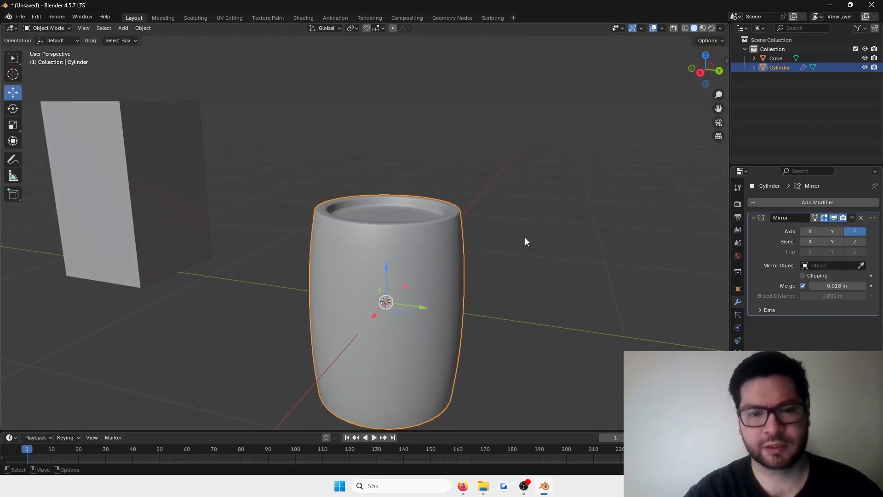
{"action": "scroll", "coordinate": [399, 273], "scroll_direction": "up", "scroll_amount": 2}
{"action": "scroll", "coordinate": [398, 273], "scroll_direction": "down", "scroll_amount": 2}
{"action": "scroll", "coordinate": [428, 255], "scroll_direction": "up", "scroll_amount": 1}
{"action": "left_click", "coordinate": [501, 219]}
{"action": "left_click", "coordinate": [443, 258]}
{"action": "scroll", "coordinate": [443, 259], "scroll_direction": "down", "scroll_amount": 1}
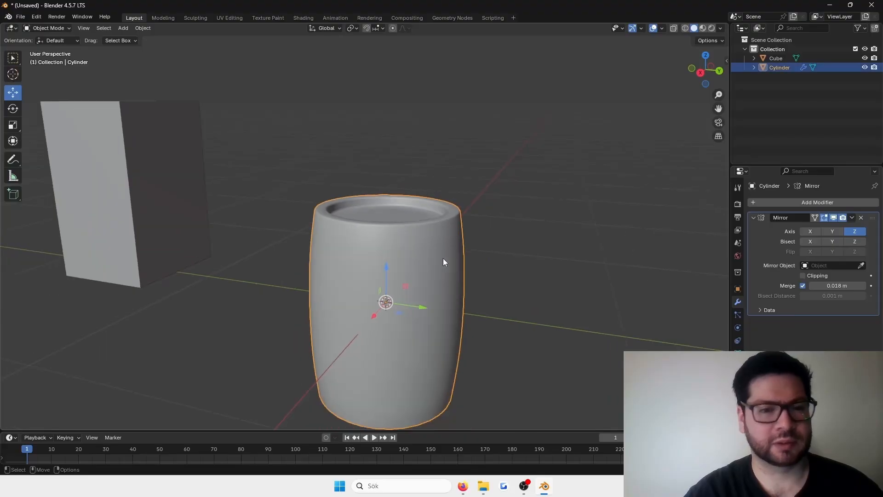
{"action": "scroll", "coordinate": [444, 258], "scroll_direction": "down", "scroll_amount": 1}
{"action": "scroll", "coordinate": [415, 260], "scroll_direction": "up", "scroll_amount": 7}
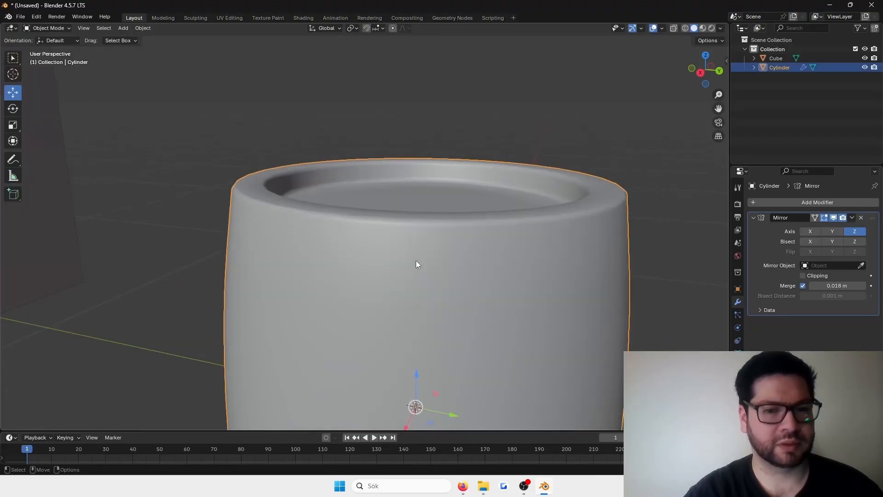
{"action": "scroll", "coordinate": [416, 260], "scroll_direction": "up", "scroll_amount": 1}
Add one loop cut around the barrel just below the rim and slide it down to a factor of about 0.307
{"action": "key", "text": "Tab"}
{"action": "scroll", "coordinate": [417, 236], "scroll_direction": "down", "scroll_amount": 2}
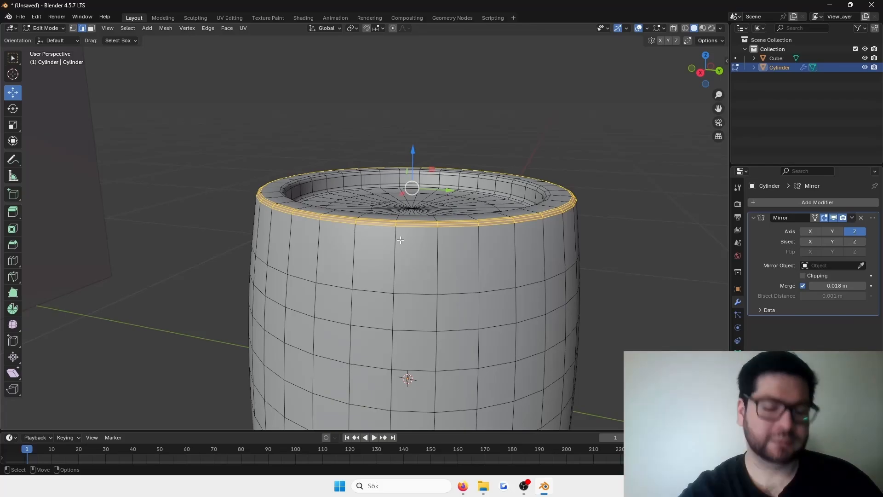
{"action": "scroll", "coordinate": [401, 240], "scroll_direction": "up", "scroll_amount": 2}
{"action": "key", "text": "ctrl+r"}
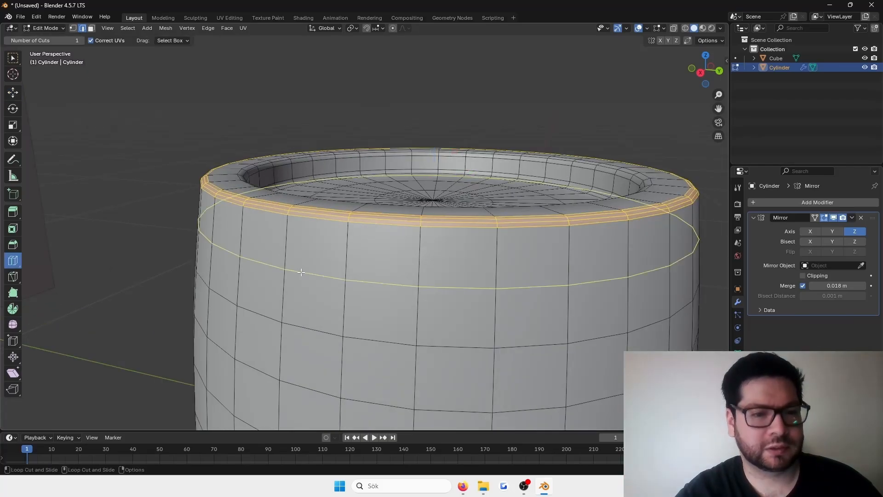
{"action": "left_click_drag", "start_coordinate": [300, 271], "coordinate": [319, 290]}
{"action": "scroll", "coordinate": [485, 206], "scroll_direction": "down", "scroll_amount": 3}
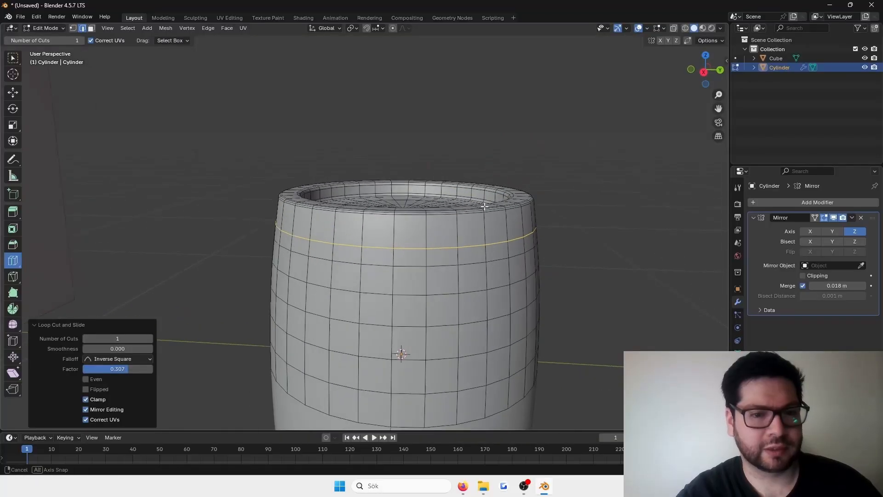
Try extruding the face ring directly below the rim outward along its normals by about 0.0135 m as a raised band
{"action": "middle_click_drag", "start_coordinate": [485, 206], "coordinate": [489, 203]}
{"action": "key", "text": "w"}
{"action": "key", "text": "3"}
{"action": "left_click", "coordinate": [412, 230]}
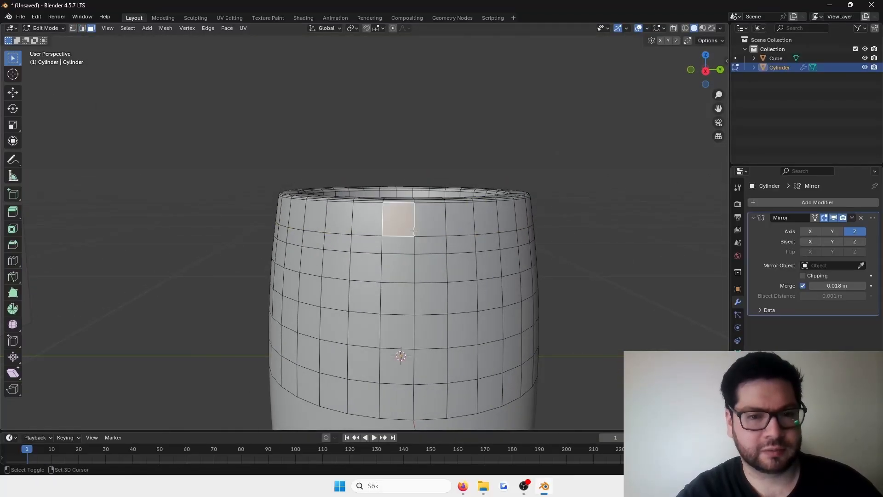
{"action": "left_click", "coordinate": [413, 232], "text": "alt"}
{"action": "scroll", "coordinate": [414, 231], "scroll_direction": "up", "scroll_amount": 3}
{"action": "middle_click_drag", "start_coordinate": [414, 231], "coordinate": [411, 211]}
{"action": "right_click", "coordinate": [411, 207]}
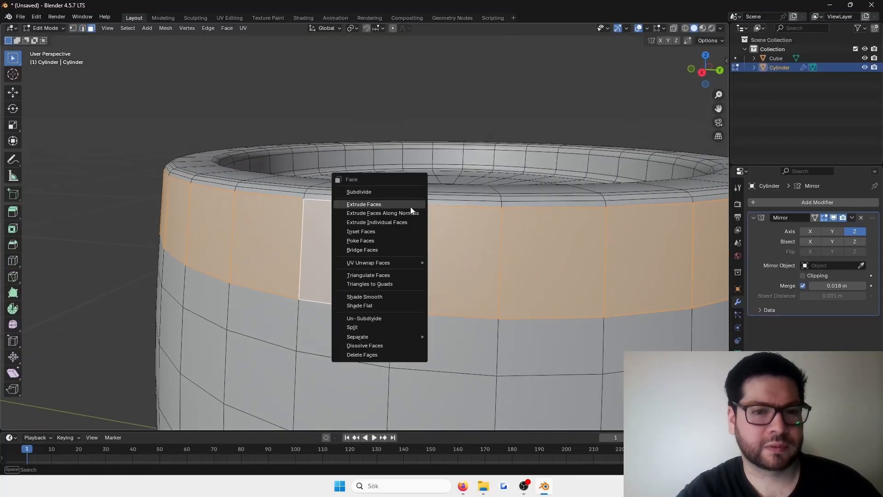
{"action": "left_click", "coordinate": [411, 213]}
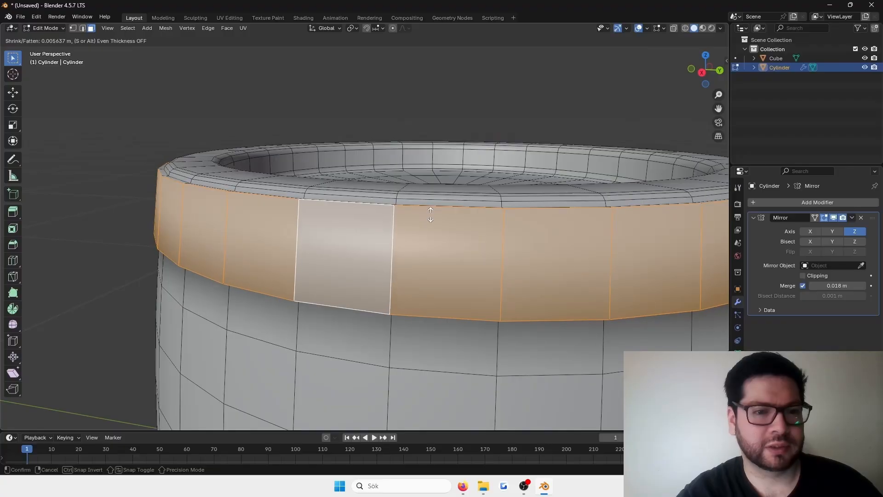
{"action": "left_click", "coordinate": [431, 215]}
{"action": "middle_click_drag", "start_coordinate": [430, 216], "coordinate": [413, 201]}
{"action": "scroll", "coordinate": [391, 184], "scroll_direction": "down", "scroll_amount": 4}
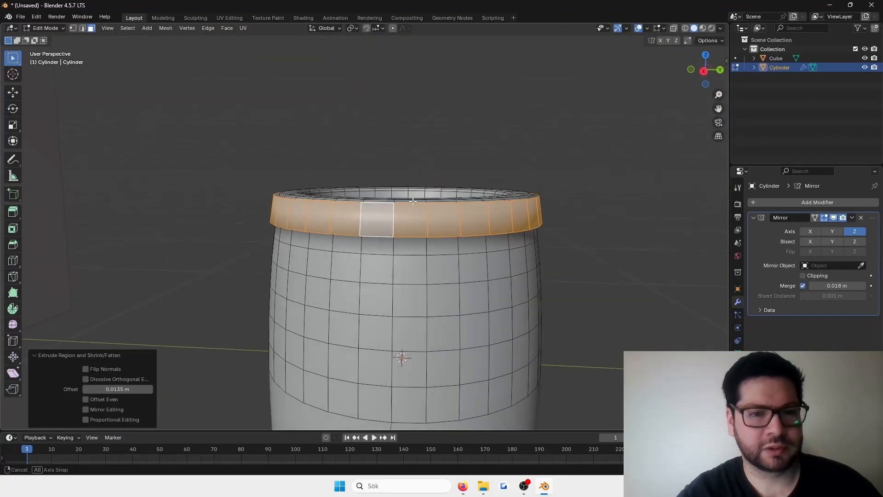
Try selecting a face ring farther down the barrel, and undo the raised band's extrusion
{"action": "left_click", "coordinate": [385, 299]}
{"action": "left_click", "coordinate": [392, 288], "text": "alt"}
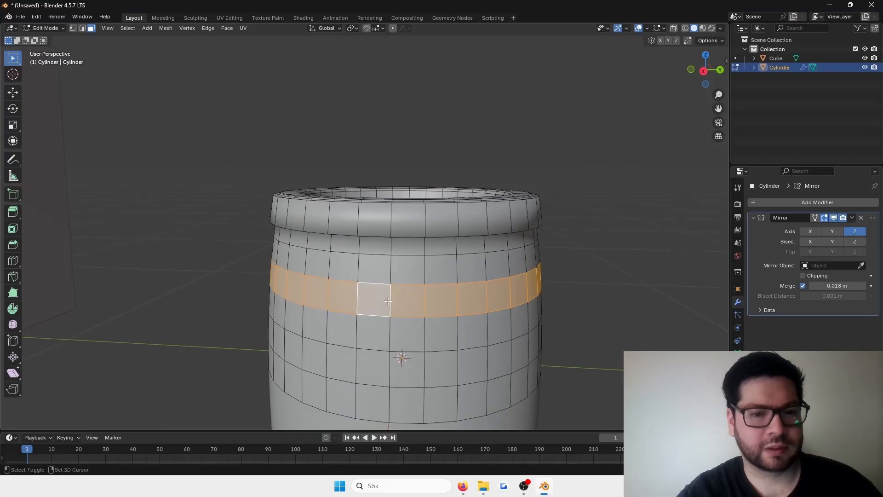
{"action": "scroll", "coordinate": [392, 288], "scroll_direction": "down", "scroll_amount": 2}
{"action": "scroll", "coordinate": [381, 257], "scroll_direction": "up", "scroll_amount": 4}
{"action": "middle_click_drag", "start_coordinate": [380, 251], "coordinate": [326, 322]}
{"action": "left_click", "coordinate": [326, 327]}
{"action": "left_click", "coordinate": [330, 228], "text": "alt"}
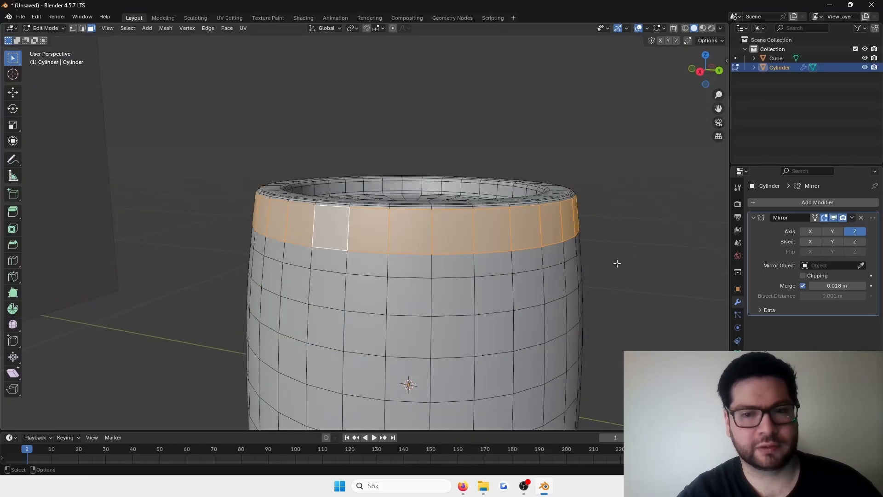
{"action": "scroll", "coordinate": [617, 262], "scroll_direction": "down", "scroll_amount": 3}
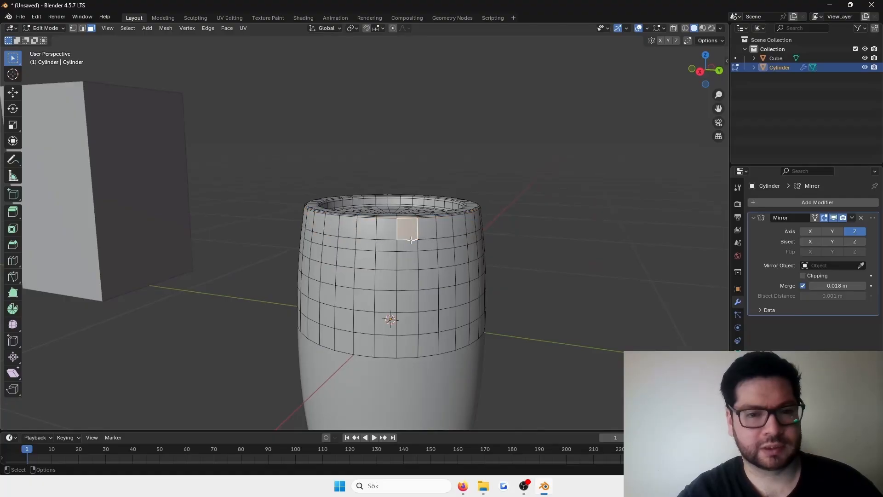
Add a material slot to the barrel object, assign the existing material to it and rename that material Wood
{"action": "key", "text": "Tab"}
{"action": "left_click", "coordinate": [514, 171]}
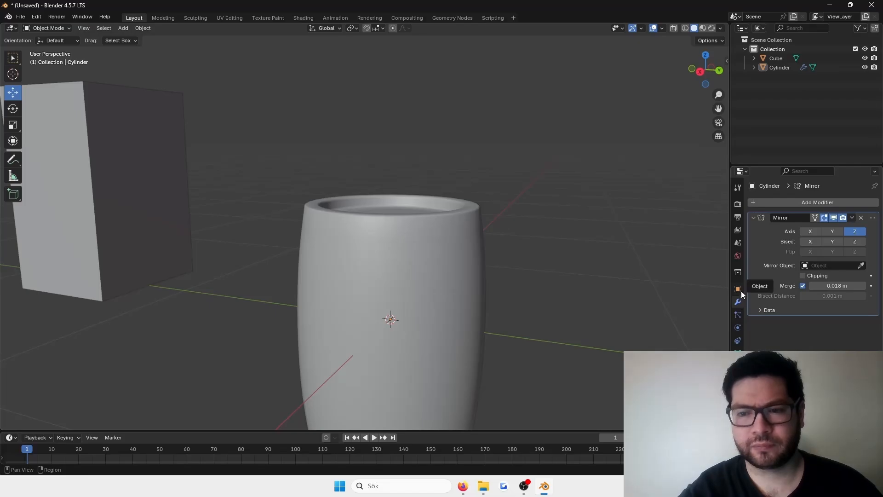
{"action": "left_click", "coordinate": [738, 366]}
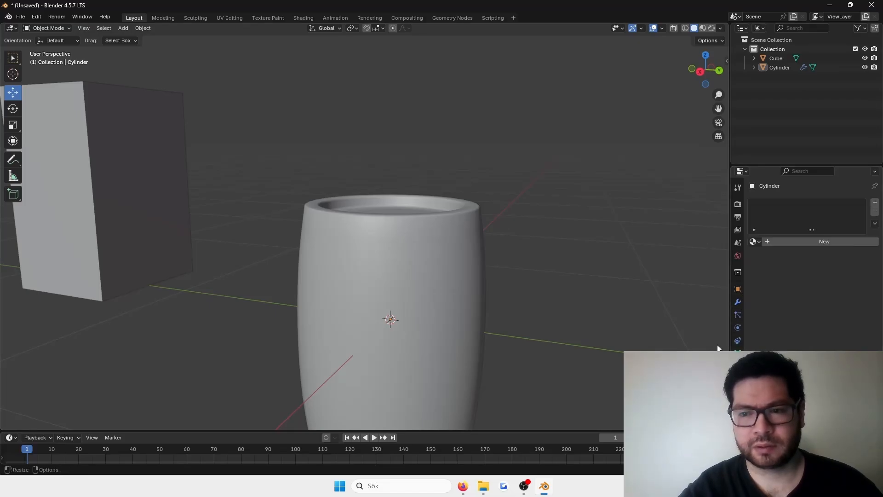
{"action": "scroll", "coordinate": [442, 267], "scroll_direction": "up", "scroll_amount": 3}
{"action": "scroll", "coordinate": [493, 253], "scroll_direction": "down", "scroll_amount": 2}
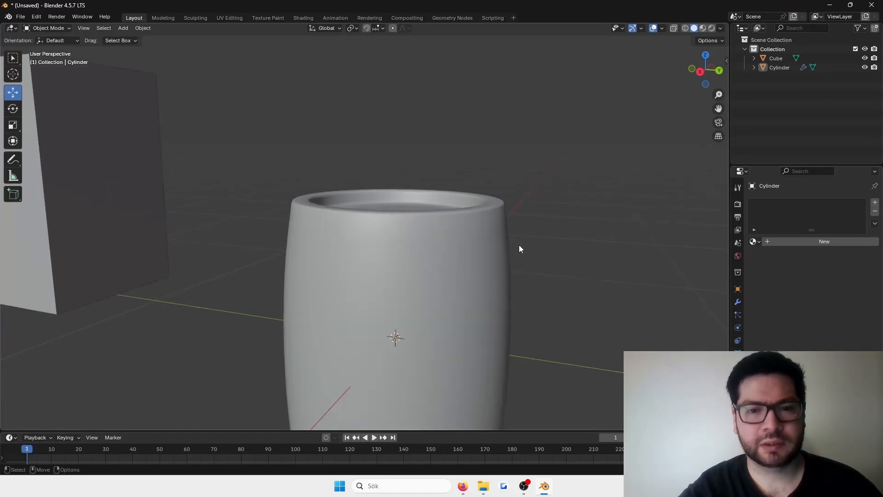
{"action": "left_click", "coordinate": [507, 239]}
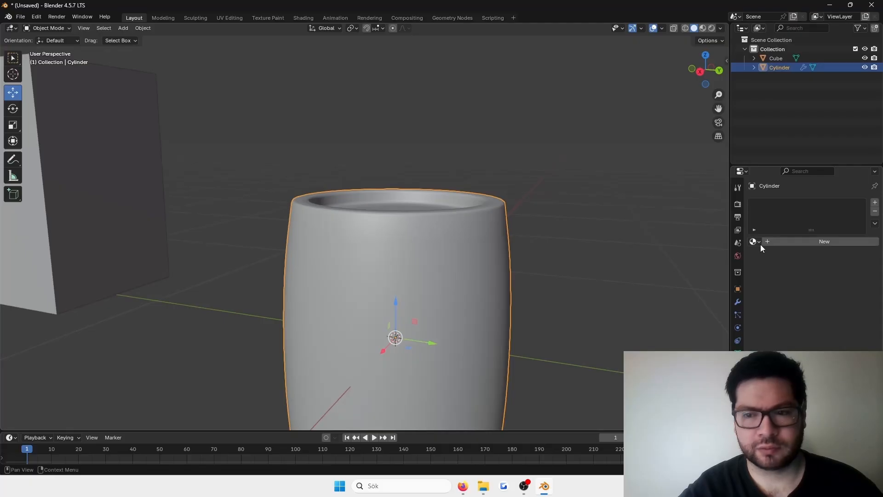
{"action": "left_click", "coordinate": [875, 203]}
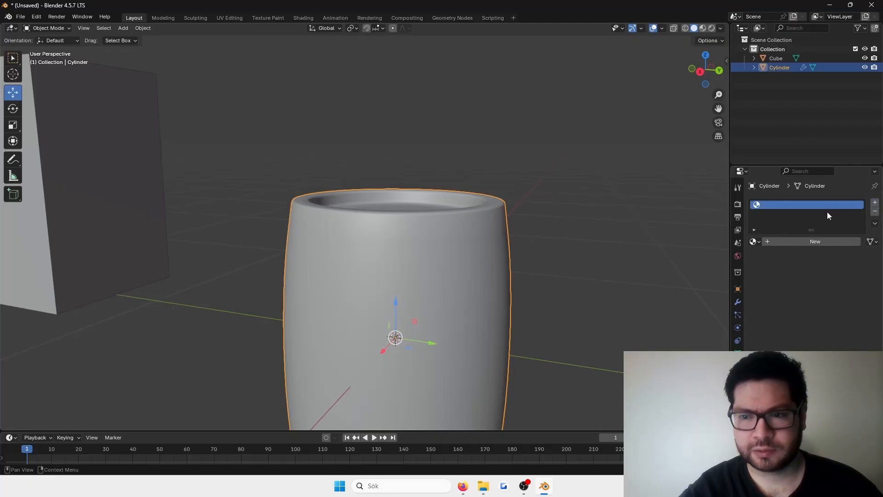
{"action": "left_click", "coordinate": [757, 242]}
{"action": "left_click", "coordinate": [797, 256]}
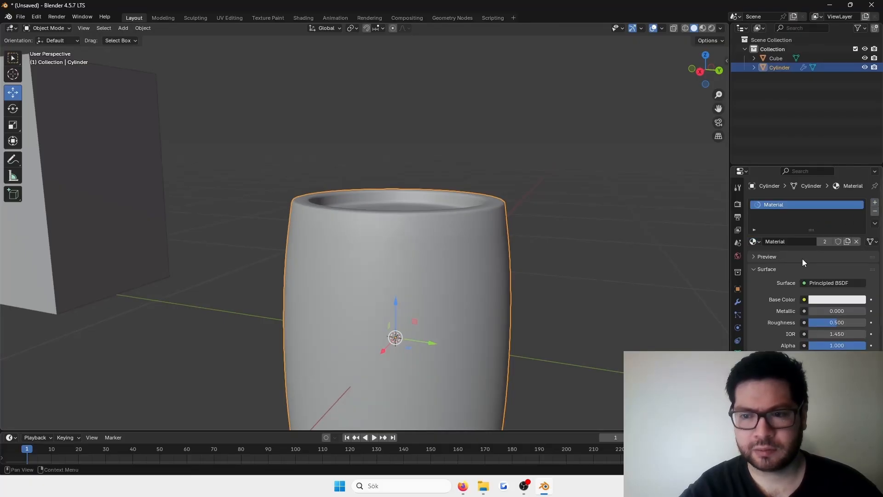
{"action": "left_click", "coordinate": [799, 242]}
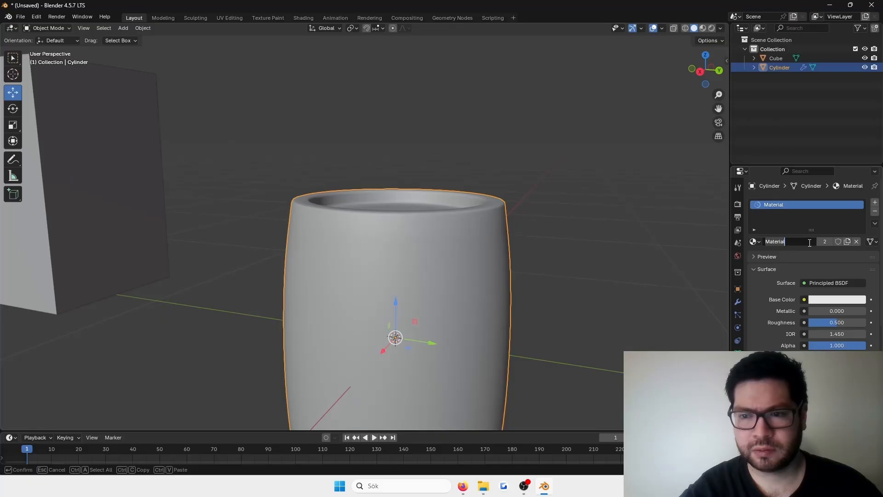
{"action": "type", "text": "Wood"}
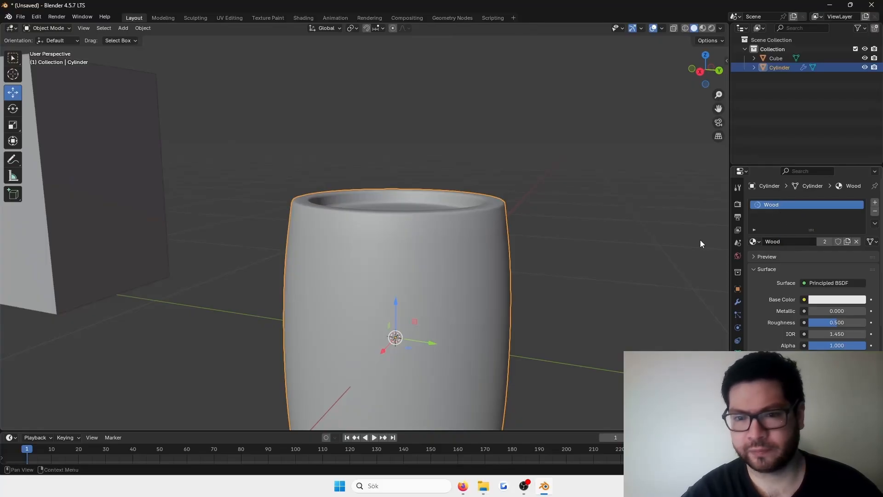
Add a second material slot to the barrel with a new material named Metal
{"action": "mouse_move", "coordinate": [667, 184]}
{"action": "middle_mouse_down"}
{"action": "mouse_move", "coordinate": [560, 168]}
{"action": "mouse_move", "coordinate": [659, 180]}
{"action": "middle_mouse_up"}
{"action": "left_click", "coordinate": [875, 206]}
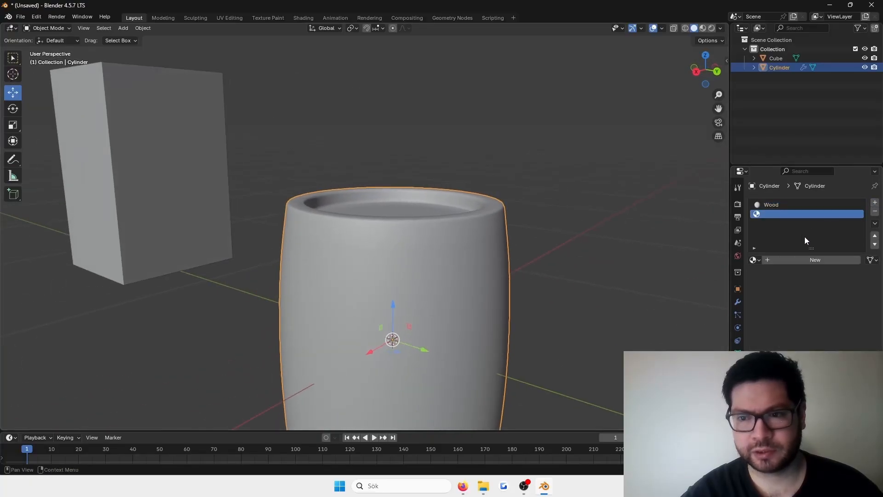
{"action": "left_click", "coordinate": [817, 257]}
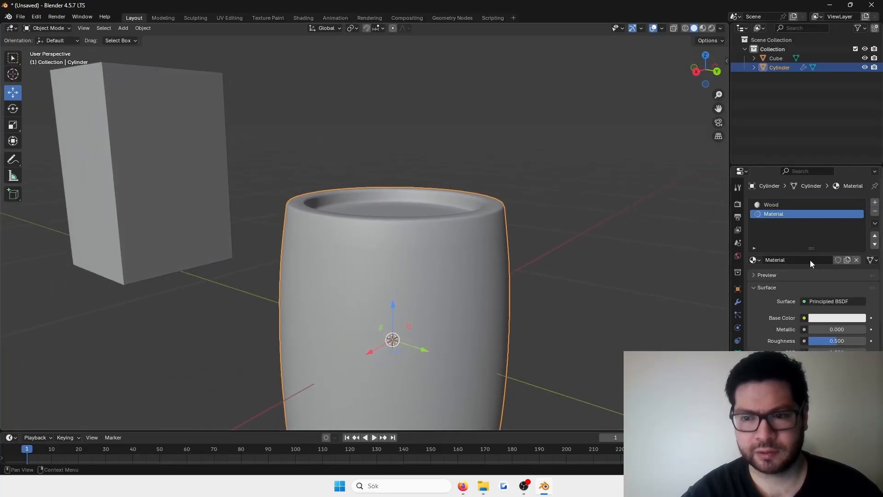
{"action": "left_click", "coordinate": [785, 265]}
{"action": "type", "text": "Metal"}
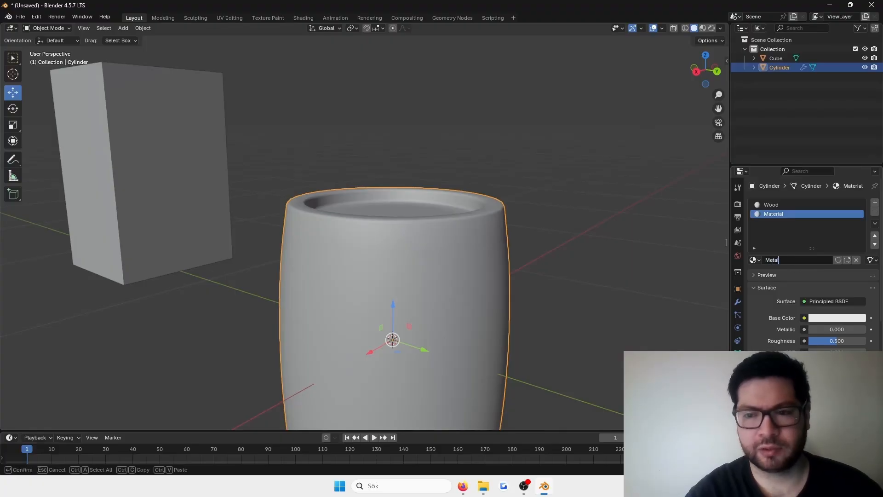
{"action": "key", "text": "Return"}
Select the barrel's linked mesh faces in Edit Mode, make the Wood material slot active and clear the face selection
{"action": "scroll", "coordinate": [496, 275], "scroll_direction": "up", "scroll_amount": 3}
{"action": "key", "text": "Tab"}
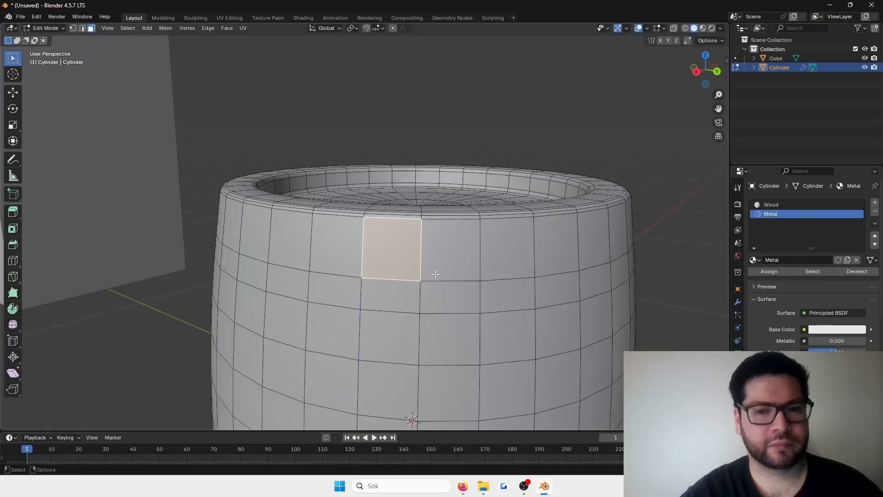
{"action": "scroll", "coordinate": [533, 181], "scroll_direction": "up", "scroll_amount": 2}
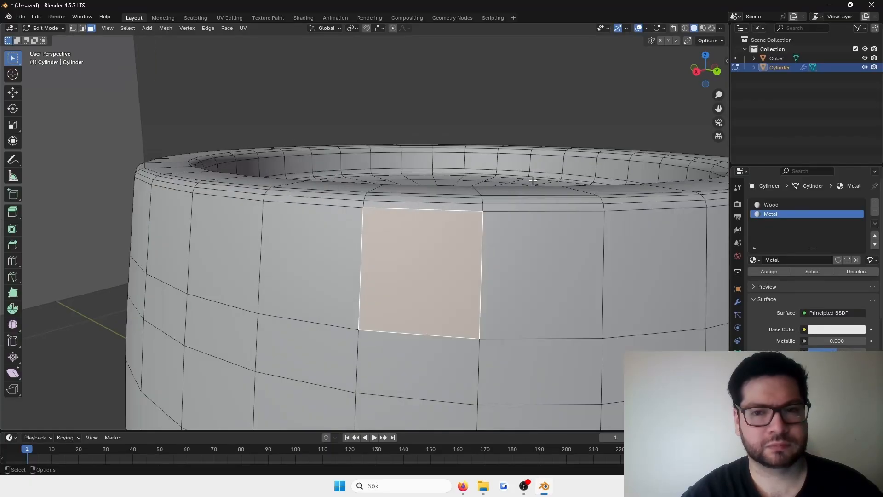
{"action": "scroll", "coordinate": [533, 181], "scroll_direction": "down", "scroll_amount": 10}
{"action": "key", "text": "ctrl+l"}
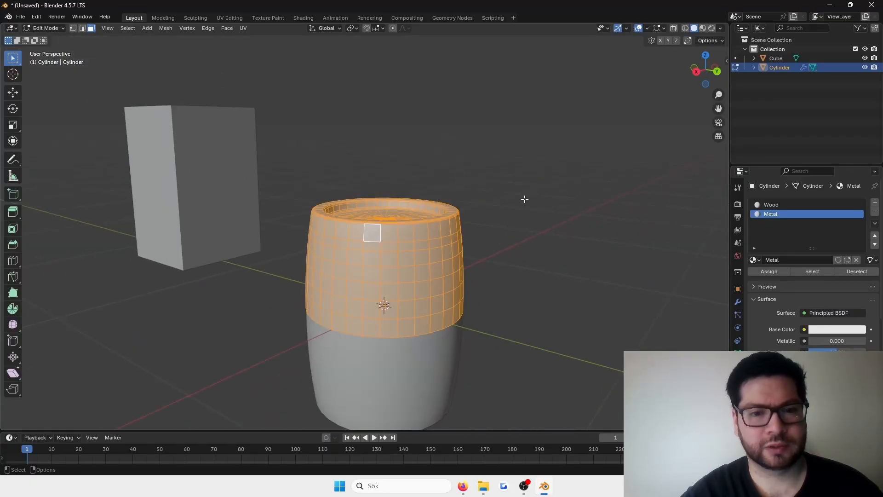
{"action": "left_click", "coordinate": [779, 205]}
{"action": "left_click", "coordinate": [465, 165]}
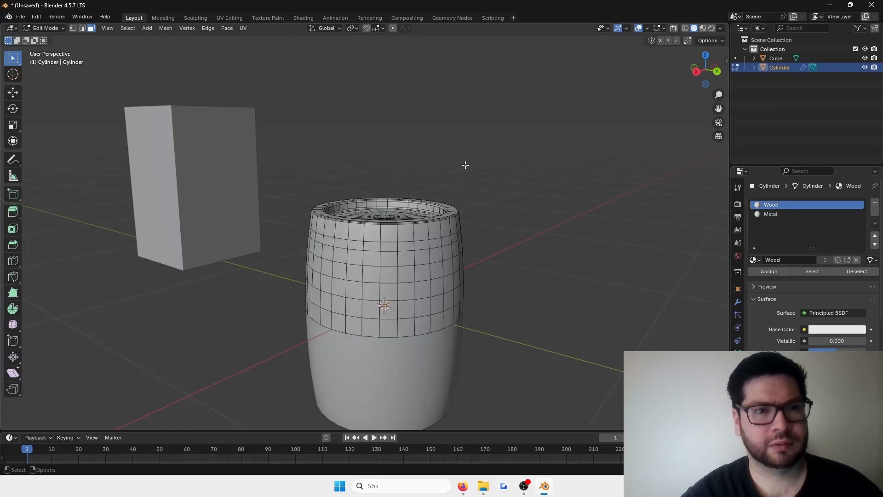
Return to Object Mode, reselect the barrel and switch to the Shading workspace
{"action": "key", "text": "Tab"}
{"action": "left_click", "coordinate": [519, 213]}
{"action": "left_click", "coordinate": [442, 225]}
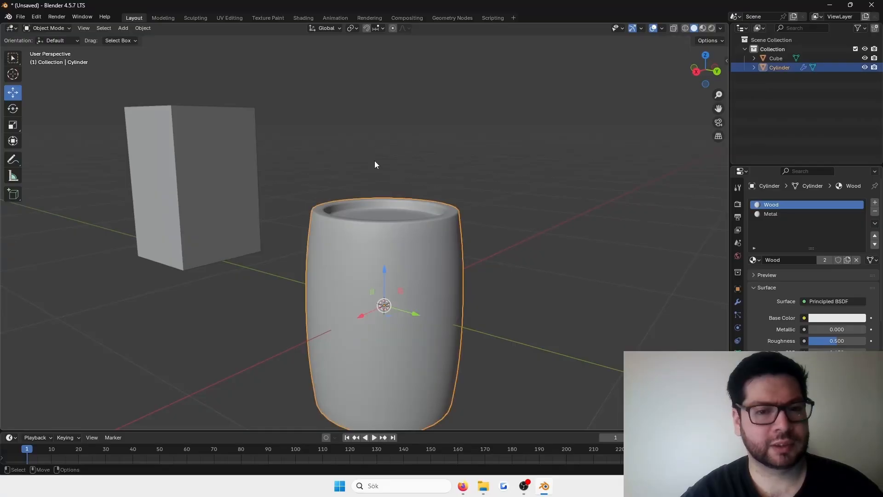
{"action": "left_click", "coordinate": [305, 18]}
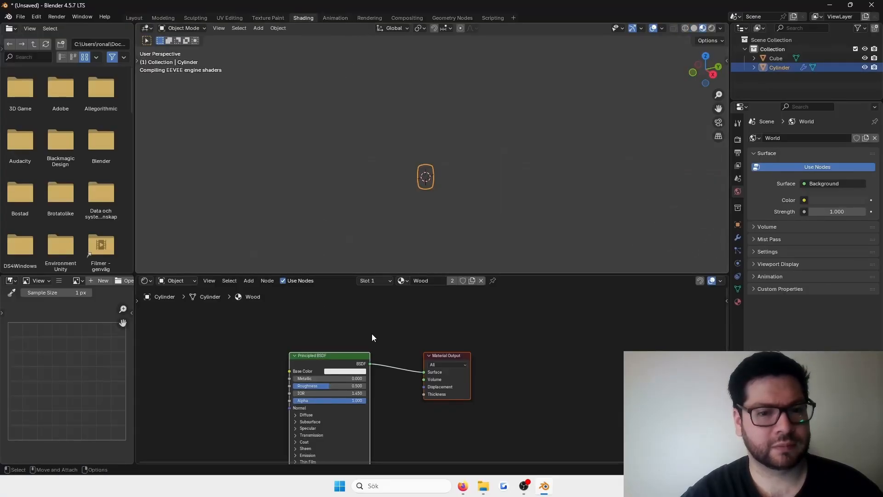
Bring the wood_cabinet_worn_long_diff_4k image from the Barrel textures folder in File Explorer into the Wood material's node graph in Blender
{"action": "left_click", "coordinate": [484, 487]}
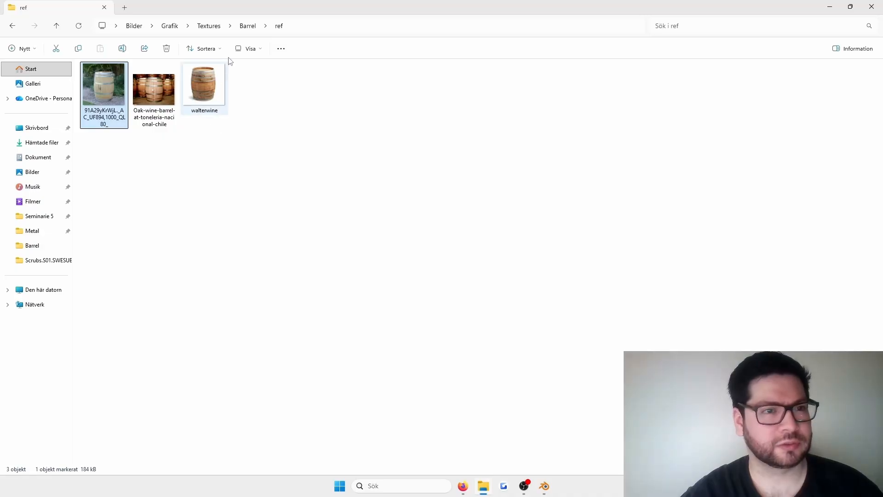
{"action": "left_click", "coordinate": [248, 26]}
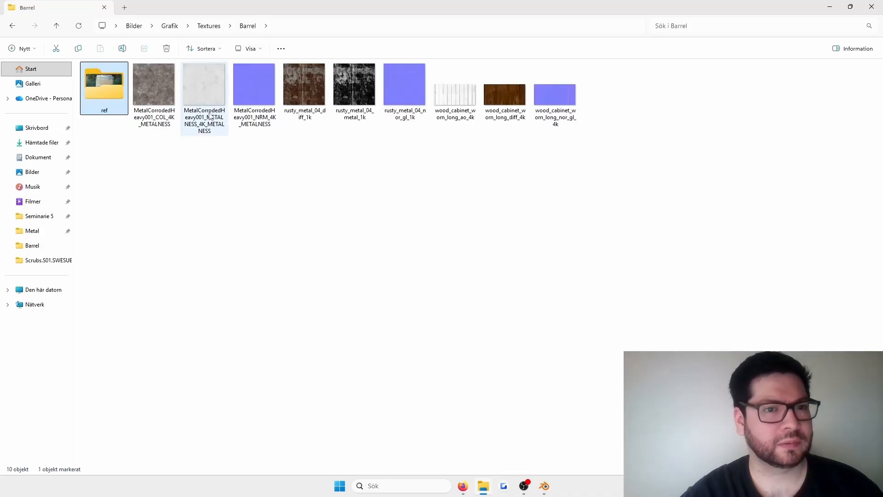
{"action": "left_click", "coordinate": [518, 110]}
{"action": "left_click_drag", "start_coordinate": [515, 111], "coordinate": [264, 372]}
{"action": "key", "text": "alt+Tab"}
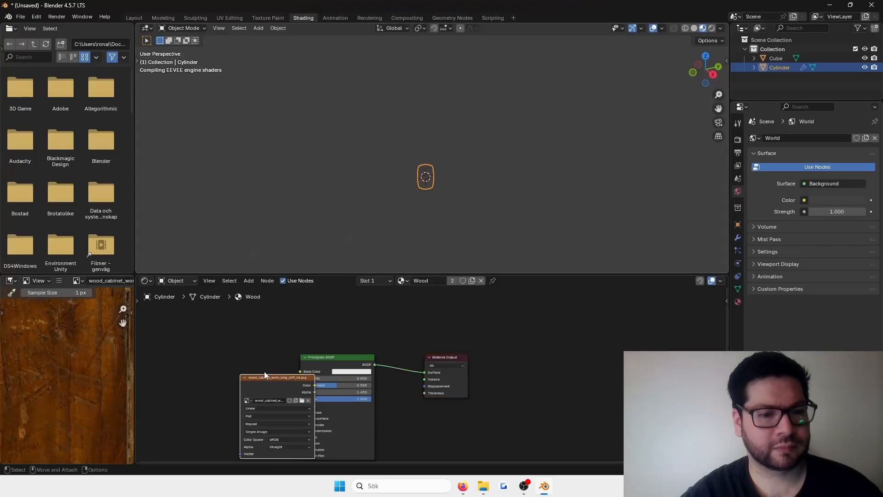
Place the wood image texture node before the Principled BSDF and link its Color output to Base Color
{"action": "key", "text": "b"}
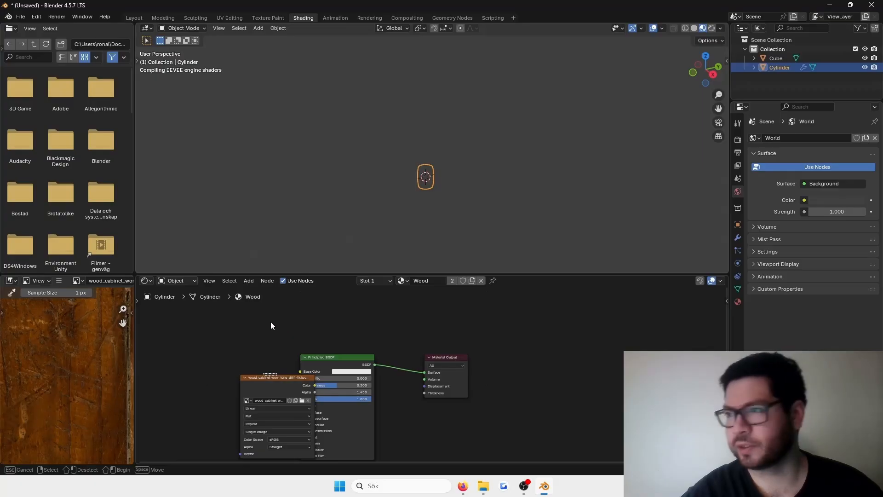
{"action": "key", "text": "Escape"}
{"action": "scroll", "coordinate": [268, 338], "scroll_direction": "down", "scroll_amount": 1}
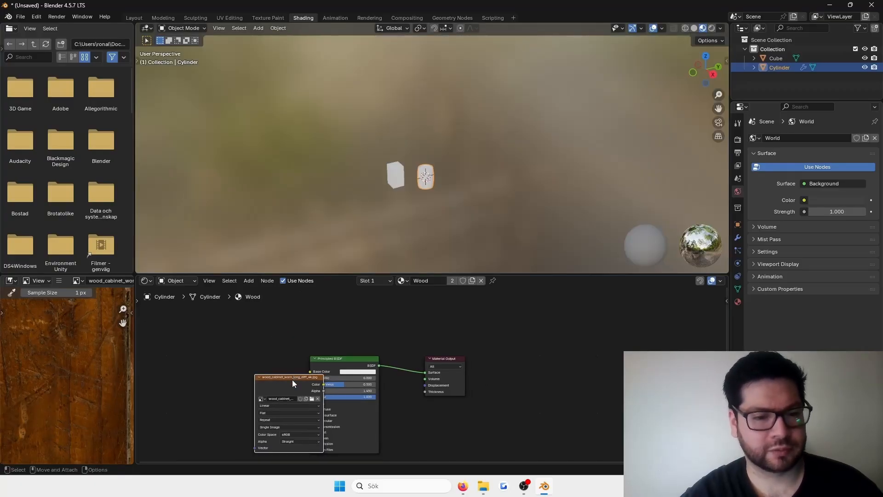
{"action": "left_click_drag", "start_coordinate": [292, 383], "coordinate": [314, 375]}
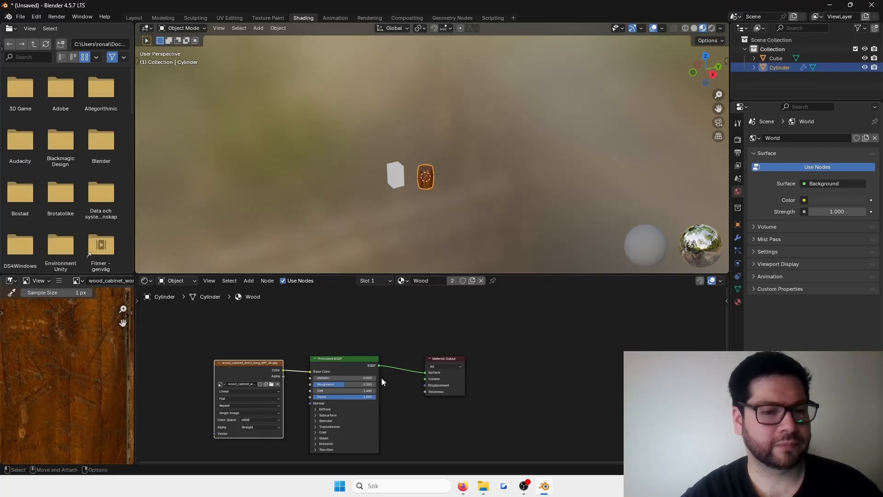
Return to the Layout workspace and show the viewport in Material Preview shading
{"action": "left_click", "coordinate": [133, 18]}
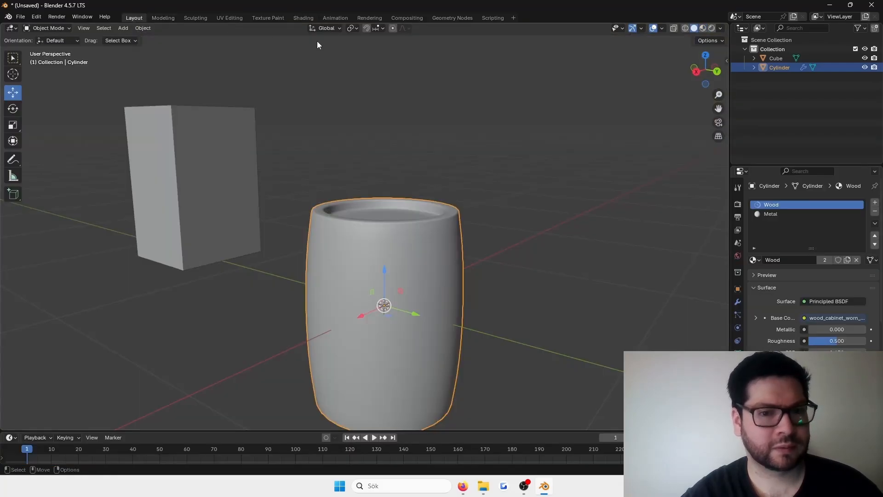
{"action": "left_click", "coordinate": [704, 28]}
{"action": "scroll", "coordinate": [499, 229], "scroll_direction": "up", "scroll_amount": 2}
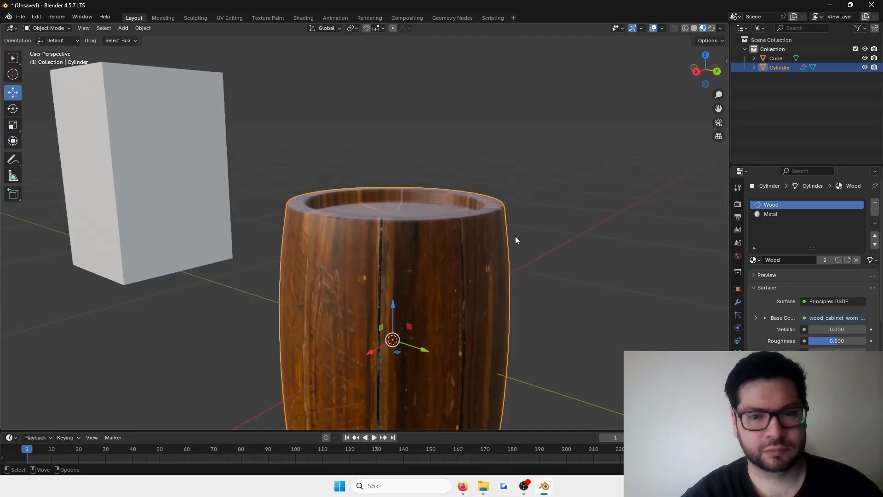
Select the ring of side faces just below the barrel's top rim and extrude it along its normals by about 0.015 m
{"action": "key", "text": "Tab"}
{"action": "scroll", "coordinate": [543, 197], "scroll_direction": "down", "scroll_amount": 2}
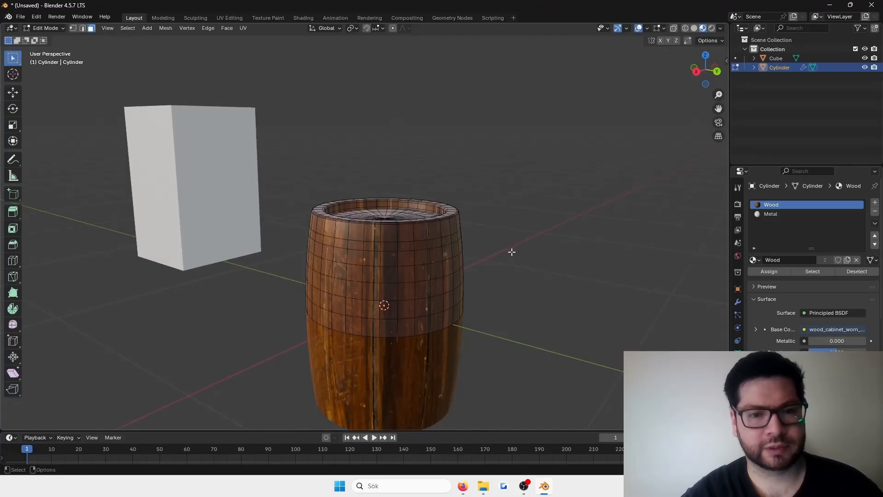
{"action": "scroll", "coordinate": [512, 253], "scroll_direction": "up", "scroll_amount": 3}
{"action": "left_click", "coordinate": [405, 239]}
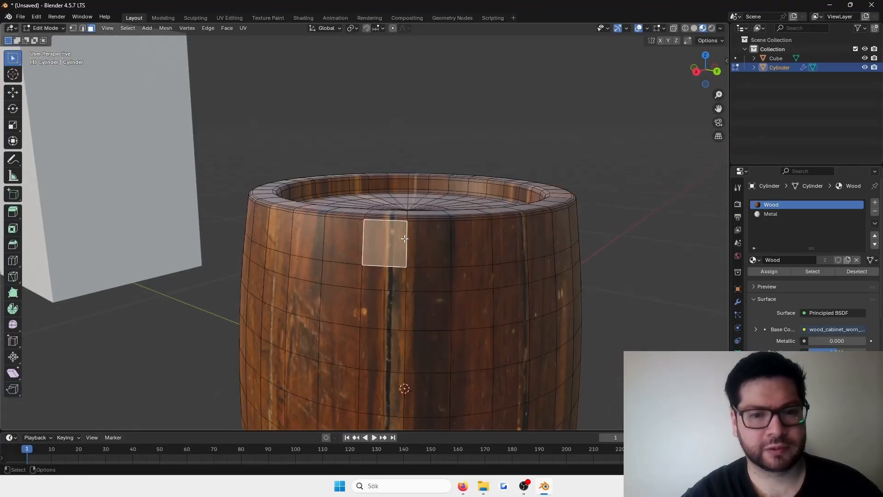
{"action": "left_click", "coordinate": [428, 232], "text": "alt"}
{"action": "scroll", "coordinate": [492, 203], "scroll_direction": "up", "scroll_amount": 3}
{"action": "middle_click_drag", "start_coordinate": [492, 202], "coordinate": [347, 173]}
{"action": "right_click", "coordinate": [347, 173]}
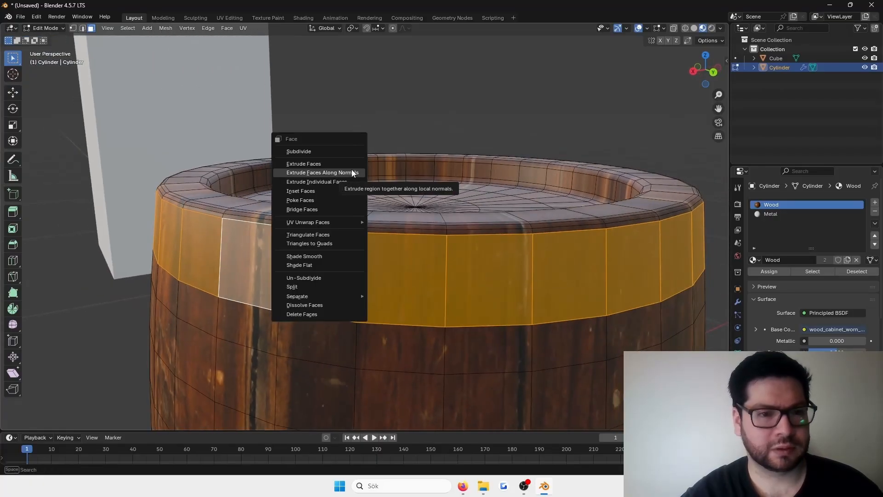
{"action": "left_click", "coordinate": [353, 172]}
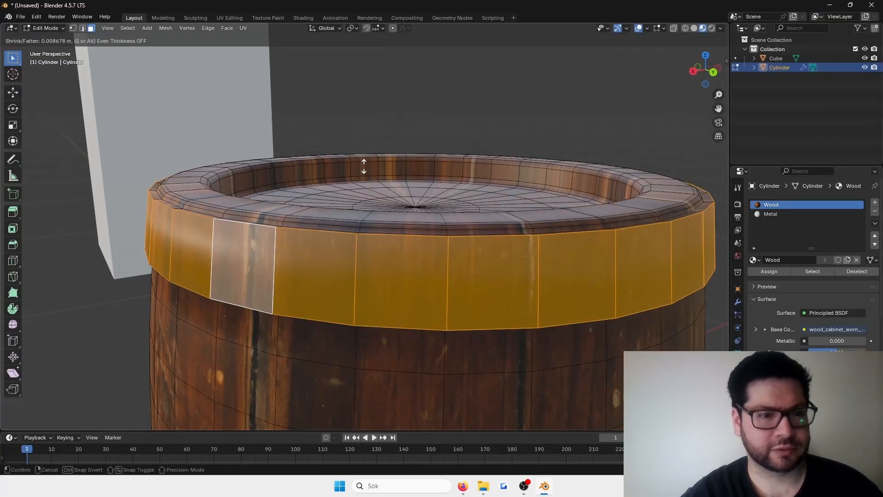
{"action": "left_click", "coordinate": [367, 164]}
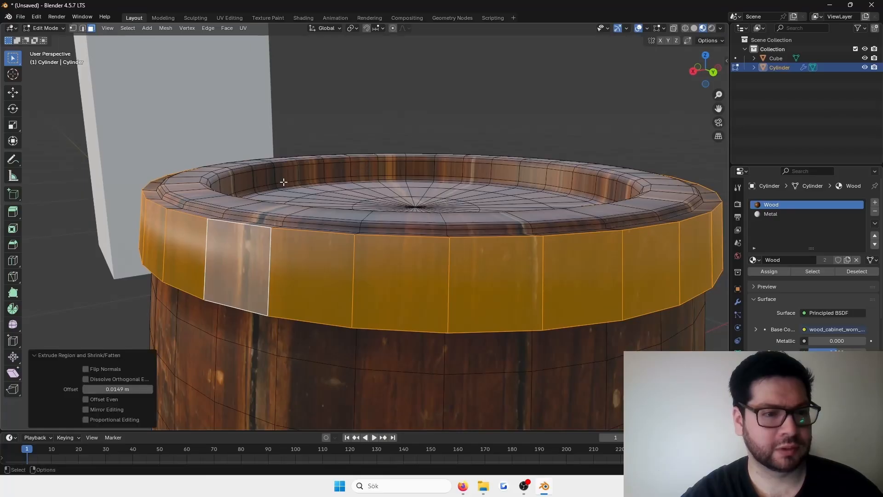
Select the extruded top band together with its adjoining ledge faces, assign the Metal material to them and return to Object Mode
{"action": "key", "text": "alt+a"}
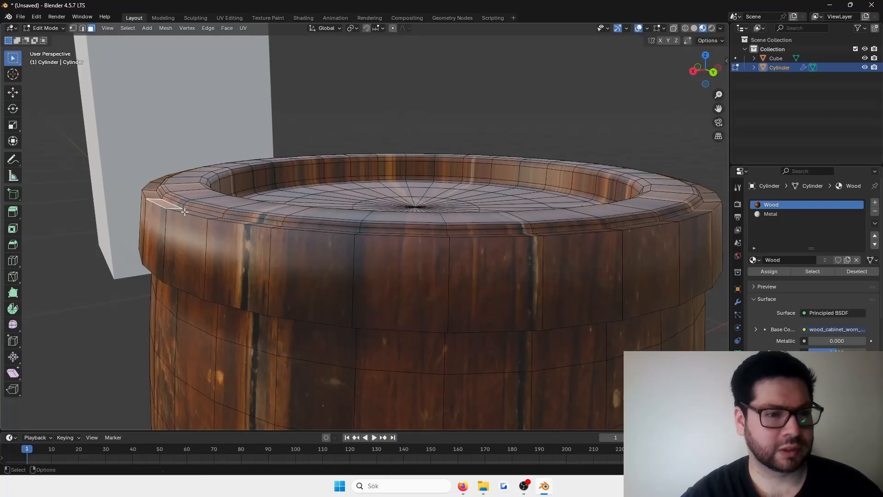
{"action": "left_click", "coordinate": [199, 227], "text": "alt"}
{"action": "left_click", "coordinate": [200, 227]}
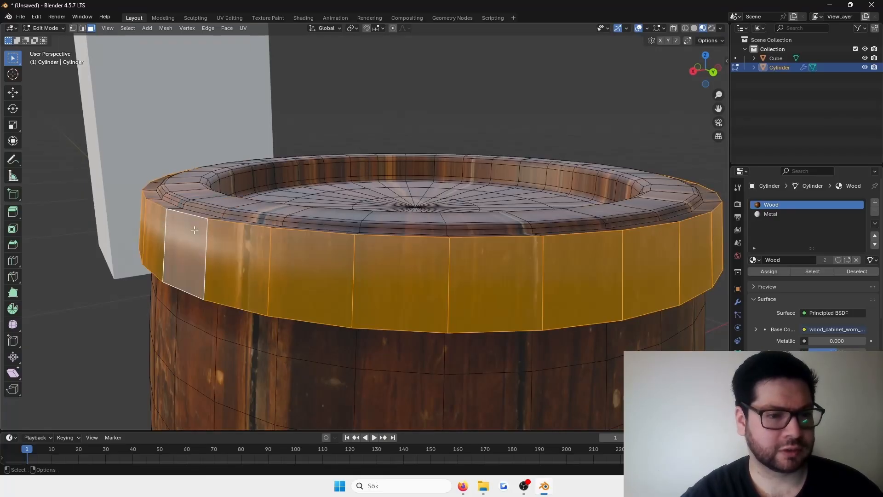
{"action": "key", "text": "ctrl+KP_Add"}
{"action": "left_click", "coordinate": [799, 214]}
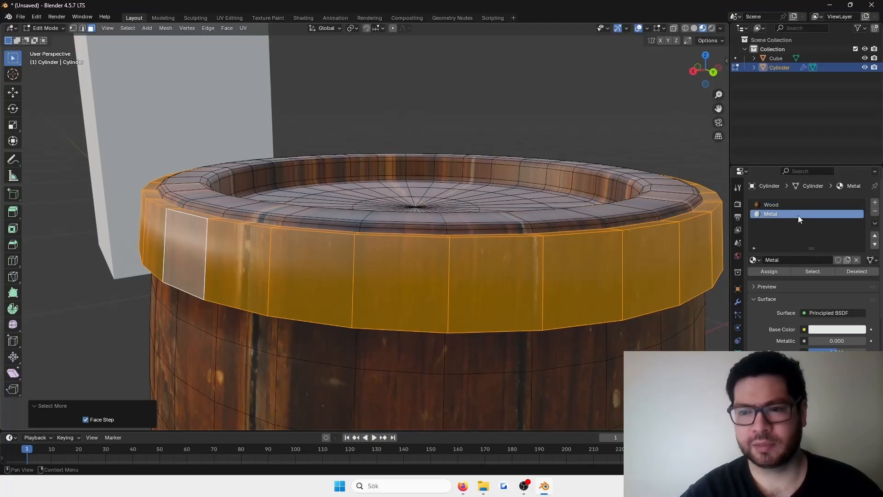
{"action": "left_click", "coordinate": [785, 270]}
{"action": "key", "text": "Tab"}
{"action": "key", "text": "alt+a"}
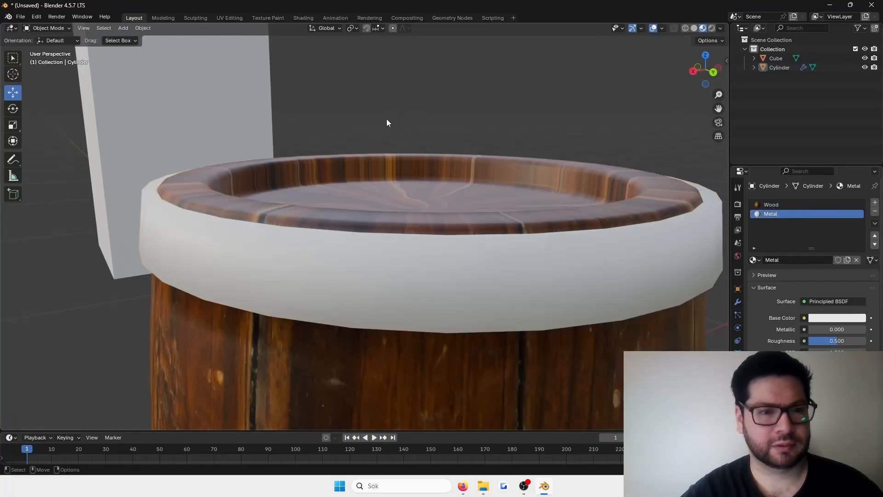
Examine the barrel with its top band from several angles to judge where a second band should sit
{"action": "scroll", "coordinate": [474, 235], "scroll_direction": "down", "scroll_amount": 7}
{"action": "scroll", "coordinate": [522, 248], "scroll_direction": "up", "scroll_amount": 7}
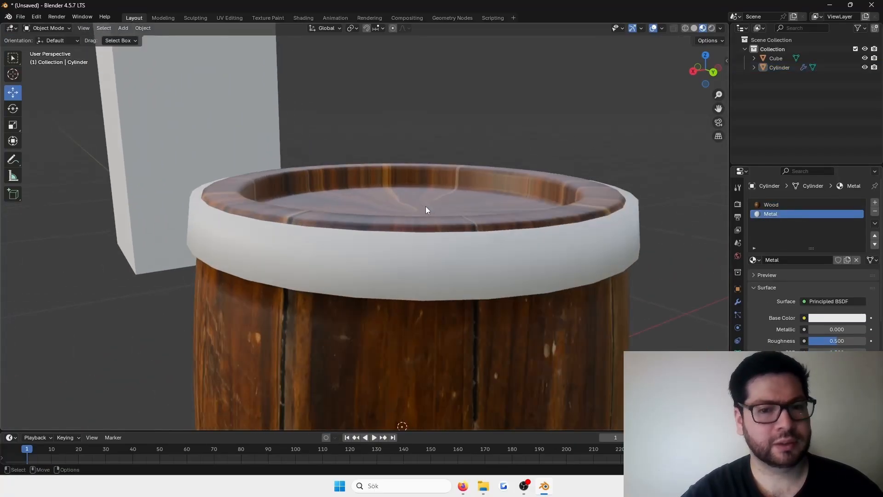
{"action": "scroll", "coordinate": [426, 206], "scroll_direction": "down", "scroll_amount": 3}
{"action": "middle_click_drag", "start_coordinate": [339, 186], "coordinate": [406, 164]}
{"action": "scroll", "coordinate": [444, 241], "scroll_direction": "up", "scroll_amount": 4}
{"action": "scroll", "coordinate": [444, 254], "scroll_direction": "down", "scroll_amount": 3}
{"action": "scroll", "coordinate": [428, 211], "scroll_direction": "up", "scroll_amount": 1}
{"action": "key", "text": "Tab"}
{"action": "left_click", "coordinate": [340, 284]}
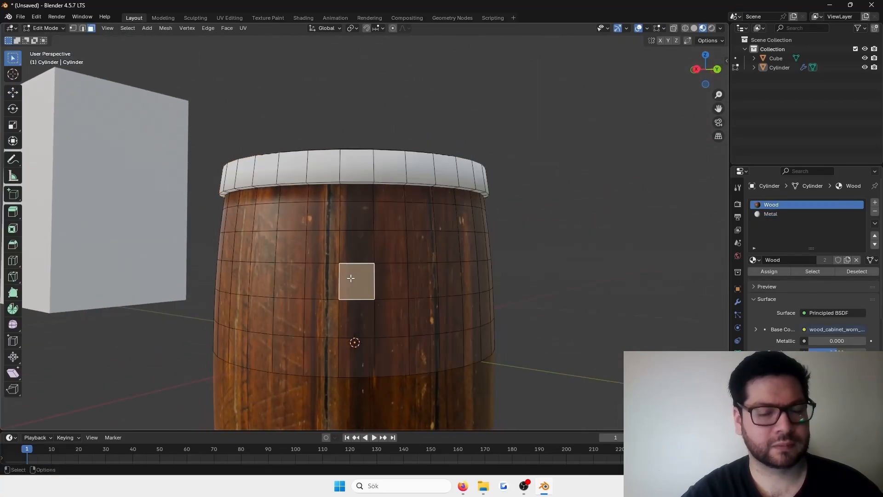
{"action": "middle_click_drag", "start_coordinate": [374, 223], "coordinate": [325, 210]}
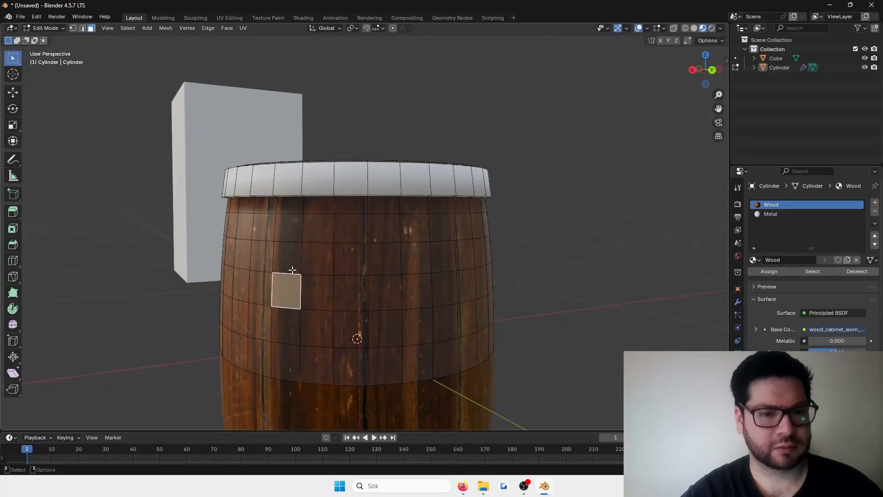
{"action": "scroll", "coordinate": [292, 270], "scroll_direction": "down", "scroll_amount": 4}
{"action": "key", "text": "Tab"}
{"action": "middle_click_drag", "start_coordinate": [446, 251], "coordinate": [406, 261]}
Select a ring of side faces below the top band and extrude it along its normals by about 0.014 m
{"action": "key", "text": "Tab"}
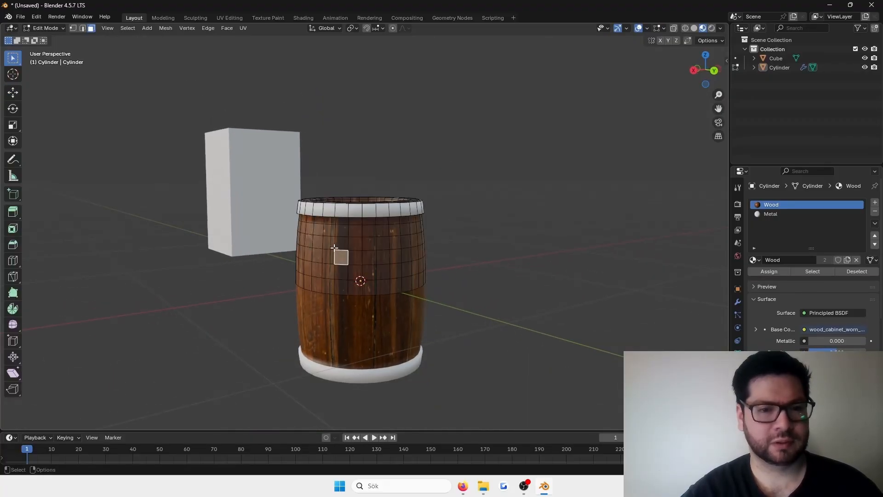
{"action": "left_click", "coordinate": [332, 245], "text": "alt"}
{"action": "scroll", "coordinate": [333, 245], "scroll_direction": "up", "scroll_amount": 8}
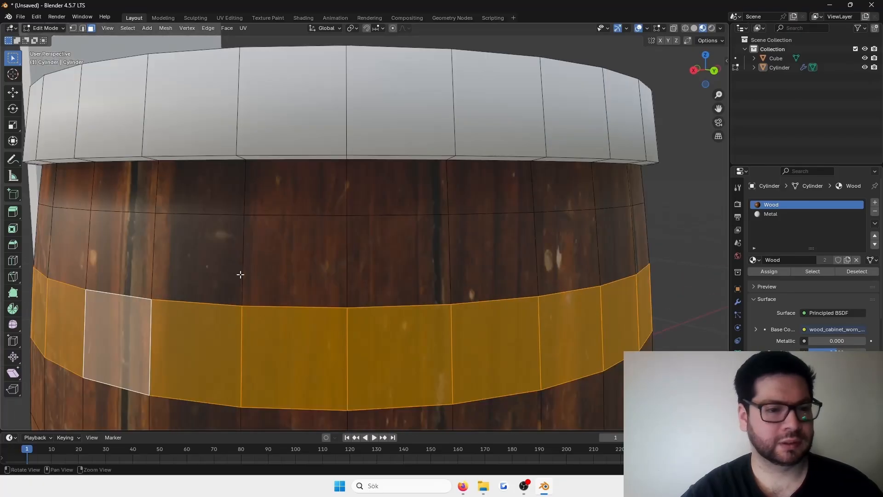
{"action": "middle_click_drag", "start_coordinate": [240, 274], "coordinate": [285, 244]}
{"action": "right_click", "coordinate": [286, 245]}
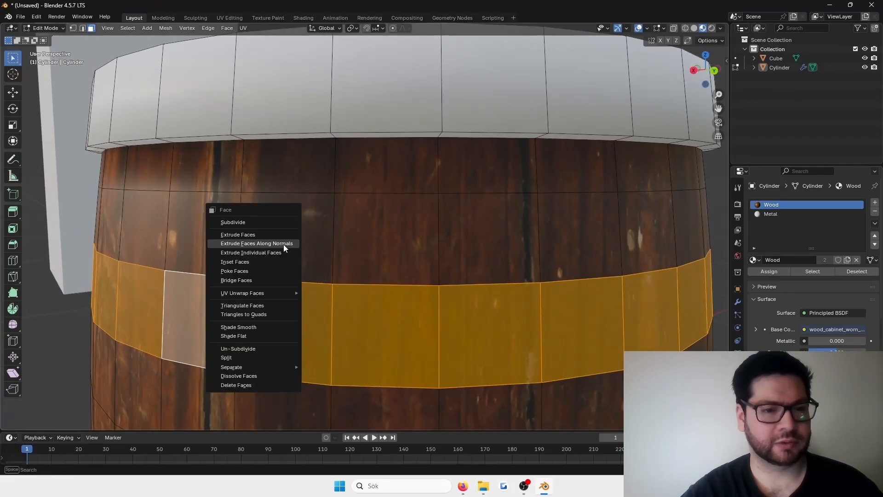
{"action": "left_click", "coordinate": [285, 244]}
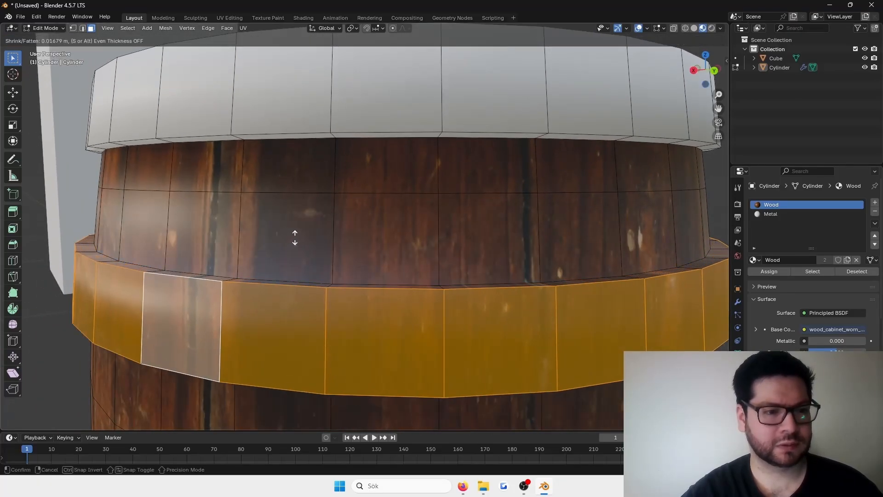
{"action": "left_click", "coordinate": [286, 235]}
{"action": "scroll", "coordinate": [460, 220], "scroll_direction": "down", "scroll_amount": 8}
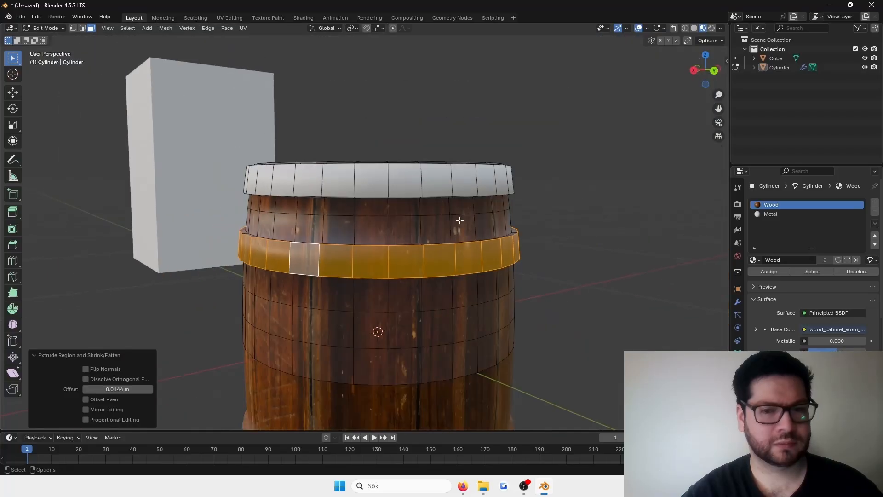
Add a loop cut around the upper ledge of the top metal band, slid to a factor of about 0.59
{"action": "key", "text": "Tab"}
{"action": "scroll", "coordinate": [506, 197], "scroll_direction": "down", "scroll_amount": 4}
{"action": "middle_click_drag", "start_coordinate": [465, 192], "coordinate": [350, 225]}
{"action": "scroll", "coordinate": [321, 221], "scroll_direction": "up", "scroll_amount": 3}
{"action": "key", "text": "Tab"}
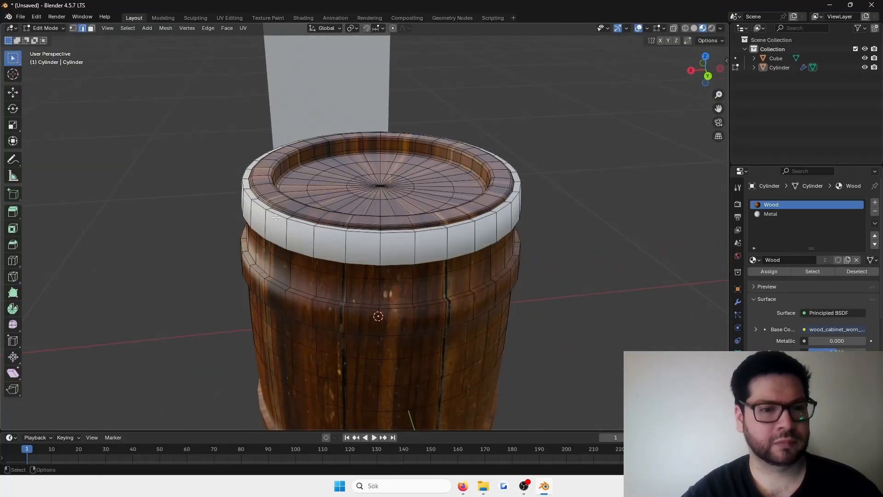
{"action": "scroll", "coordinate": [322, 226], "scroll_direction": "up", "scroll_amount": 4}
{"action": "key", "text": "ctrl+r"}
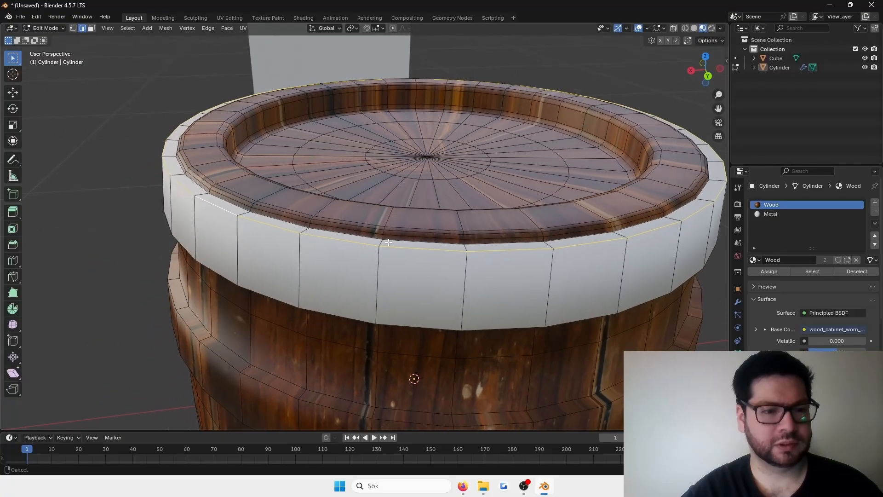
{"action": "middle_click_drag", "start_coordinate": [388, 243], "coordinate": [467, 257], "text": "shift"}
{"action": "scroll", "coordinate": [467, 256], "scroll_direction": "up", "scroll_amount": 3}
{"action": "key", "text": "ctrl+r"}
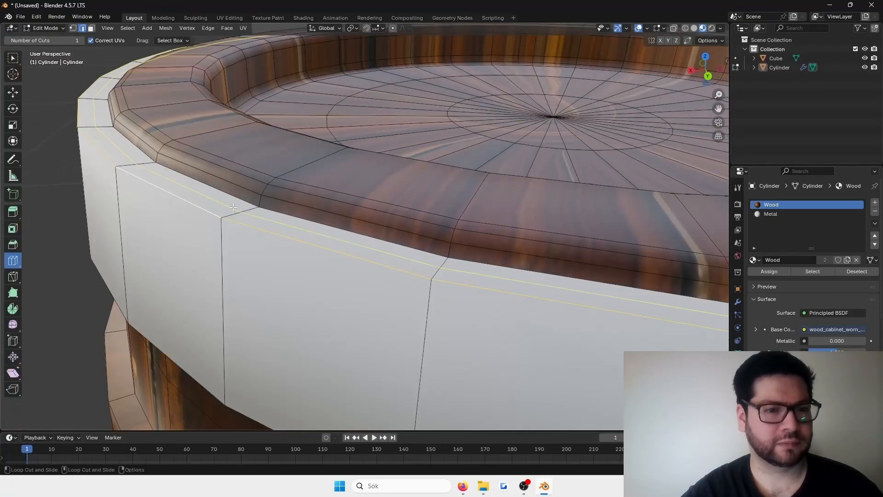
{"action": "left_click", "coordinate": [271, 211]}
{"action": "left_click", "coordinate": [256, 219]}
Add a loop cut around the underside ledge of the top metal band, slid to a factor of about 0.72
{"action": "scroll", "coordinate": [260, 223], "scroll_direction": "down", "scroll_amount": 2}
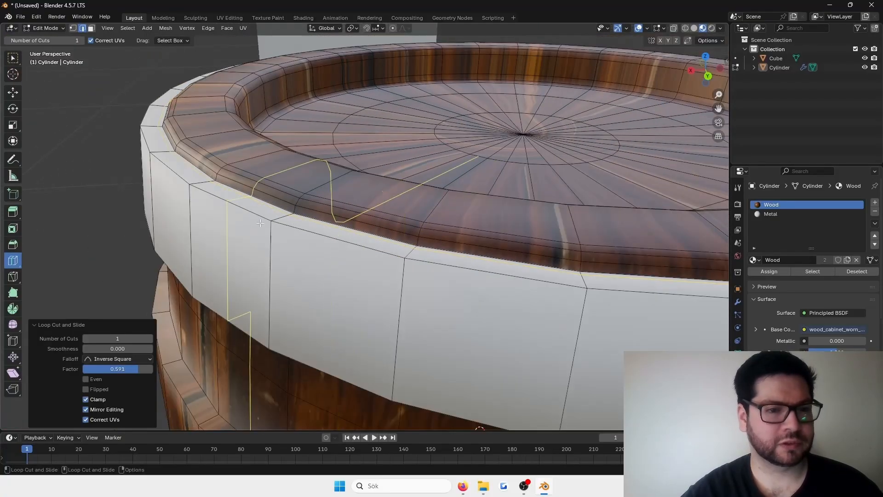
{"action": "middle_click_drag", "start_coordinate": [260, 223], "coordinate": [385, 58]}
{"action": "key", "text": "ctrl+r"}
{"action": "middle_click_drag", "start_coordinate": [405, 89], "coordinate": [418, 188]}
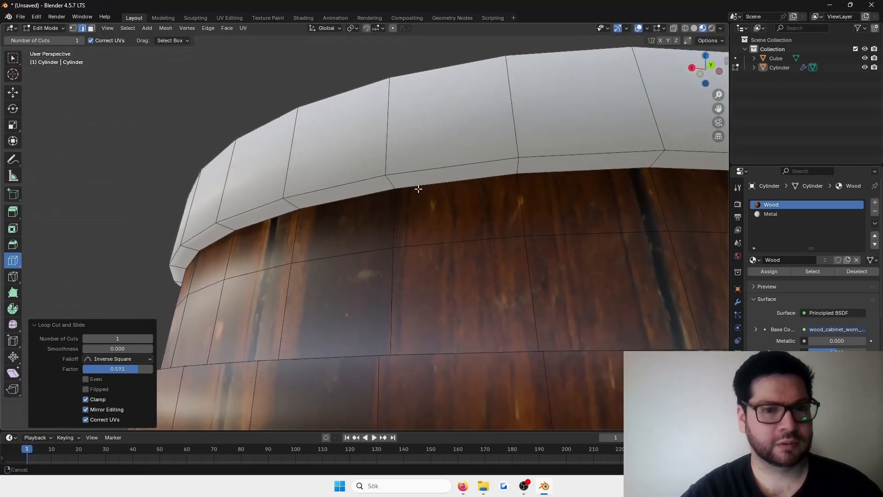
{"action": "left_click", "coordinate": [388, 183]}
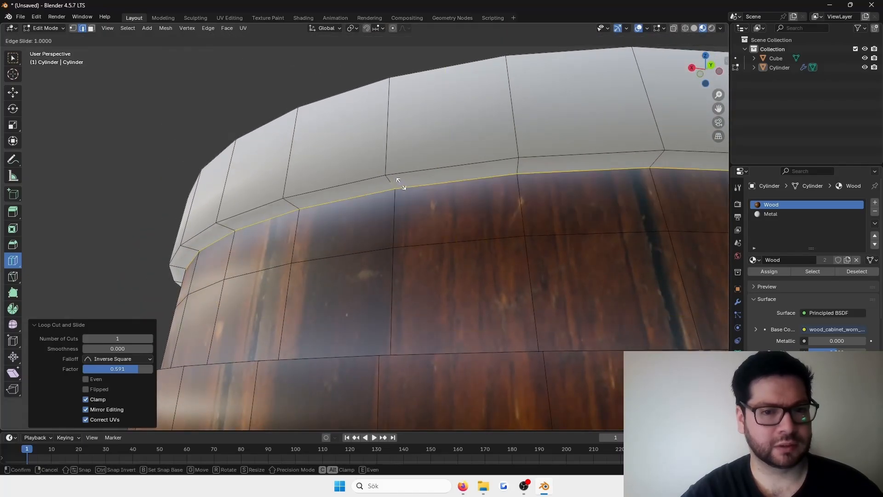
{"action": "left_click", "coordinate": [399, 183]}
Add a loop cut around the upper ledge of the second band, slid to a factor of about 0.69
{"action": "middle_click_drag", "start_coordinate": [453, 175], "coordinate": [382, 207]}
{"action": "scroll", "coordinate": [382, 207], "scroll_direction": "down", "scroll_amount": 4}
{"action": "key", "text": "ctrl+r"}
{"action": "scroll", "coordinate": [352, 256], "scroll_direction": "up", "scroll_amount": 5}
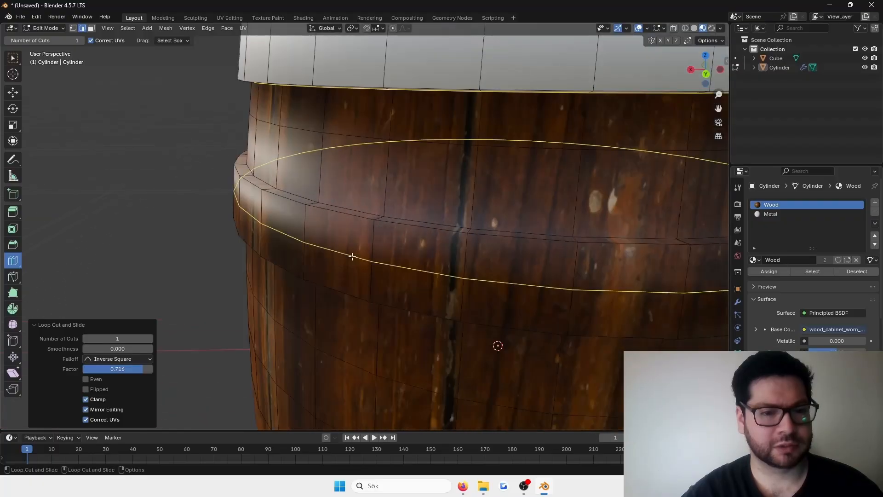
{"action": "scroll", "coordinate": [352, 256], "scroll_direction": "up", "scroll_amount": 4}
{"action": "left_click_drag", "start_coordinate": [432, 190], "coordinate": [450, 189]}
Add a loop cut around the second band's underside ledge with a factor of about 0.77, and switch to the Move tool
{"action": "scroll", "coordinate": [392, 203], "scroll_direction": "down", "scroll_amount": 3}
{"action": "middle_click_drag", "start_coordinate": [393, 203], "coordinate": [395, 92]}
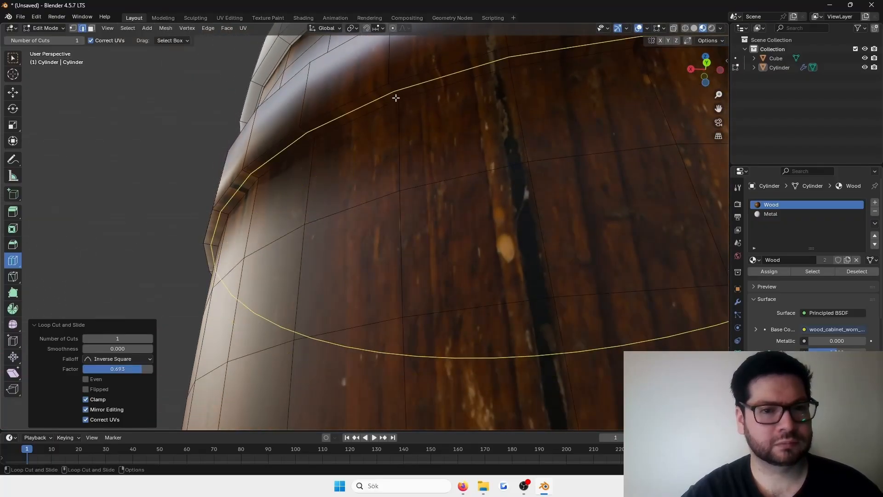
{"action": "scroll", "coordinate": [415, 118], "scroll_direction": "down", "scroll_amount": 8}
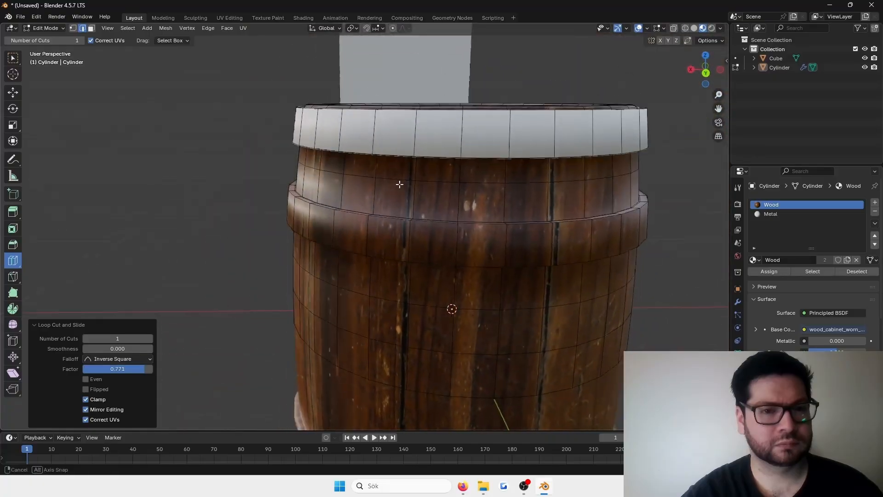
{"action": "key", "text": "shift+space"}
{"action": "key", "text": "g"}
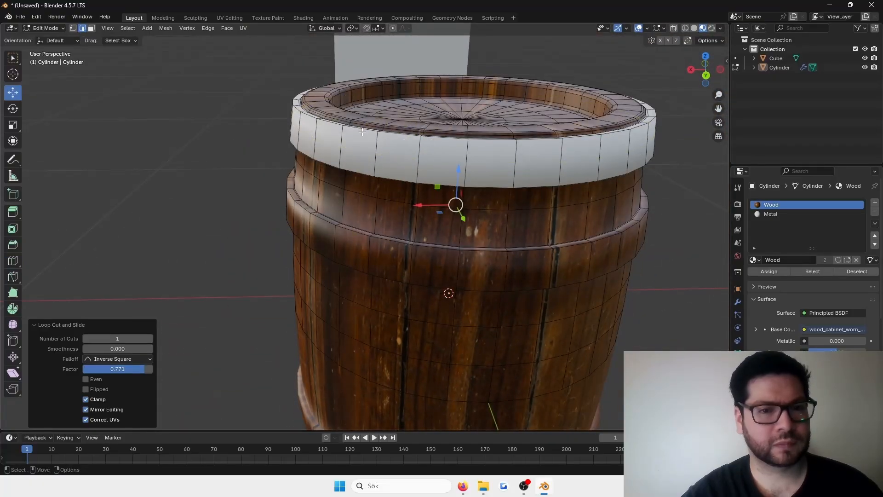
Bevel the upper outer edge loop of the top metal band with 3 segments
{"action": "middle_click_drag", "start_coordinate": [361, 131], "coordinate": [340, 180]}
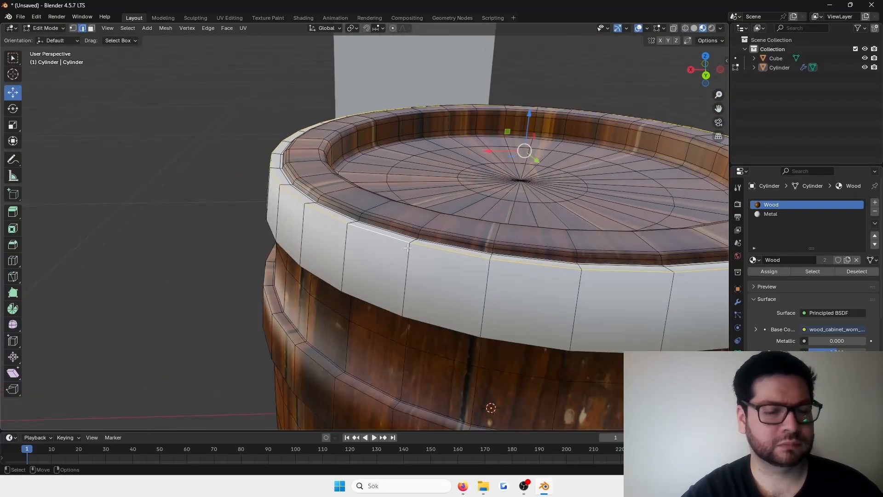
{"action": "scroll", "coordinate": [338, 179], "scroll_direction": "up", "scroll_amount": 3}
{"action": "right_click", "coordinate": [287, 145]}
{"action": "left_click", "coordinate": [281, 163]}
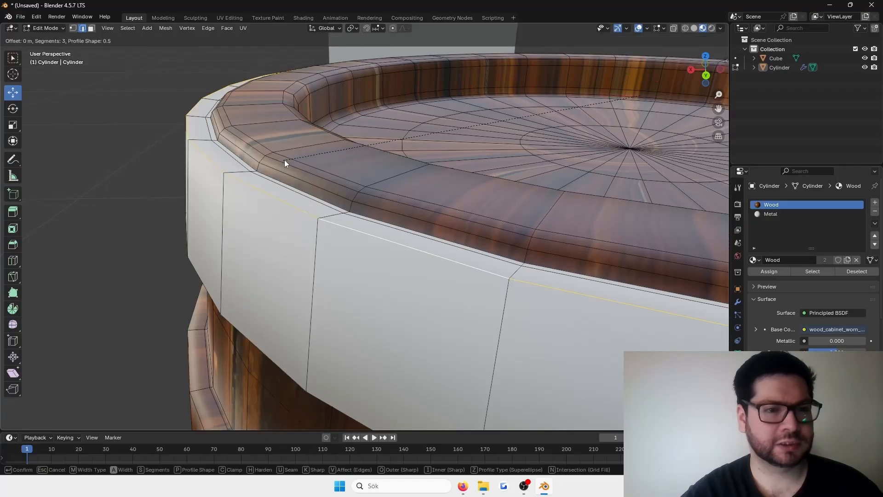
{"action": "left_click", "coordinate": [370, 138]}
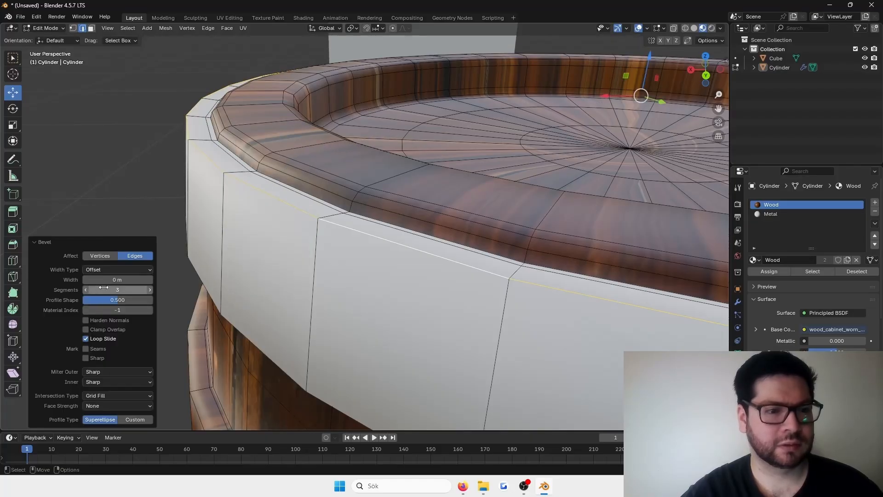
Set the top band's bevel to a width of 0.01 m with 2 segments
{"action": "mouse_move", "coordinate": [116, 279]}
{"action": "left_mouse_down"}
{"action": "mouse_move", "coordinate": [131, 280]}
{"action": "mouse_move", "coordinate": [118, 280]}
{"action": "left_mouse_up"}
{"action": "left_click", "coordinate": [85, 290]}
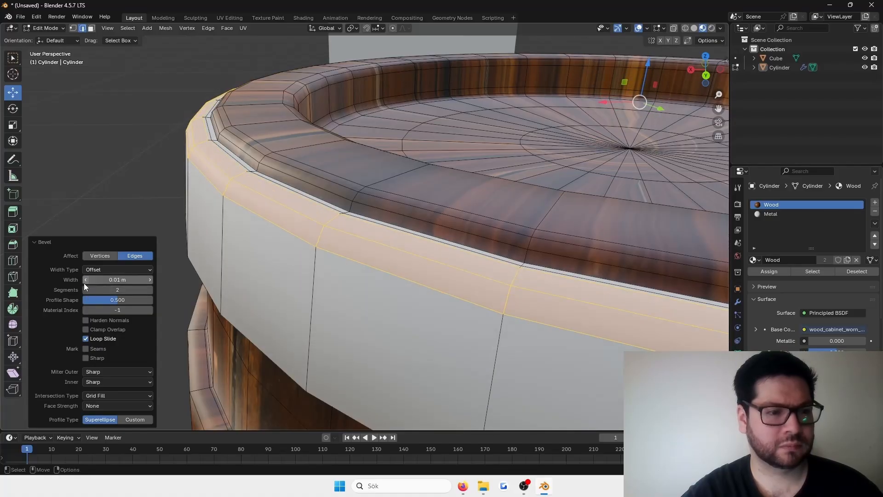
{"action": "left_click", "coordinate": [83, 283]}
{"action": "left_click_drag", "start_coordinate": [115, 280], "coordinate": [85, 281]}
{"action": "key", "text": "Escape"}
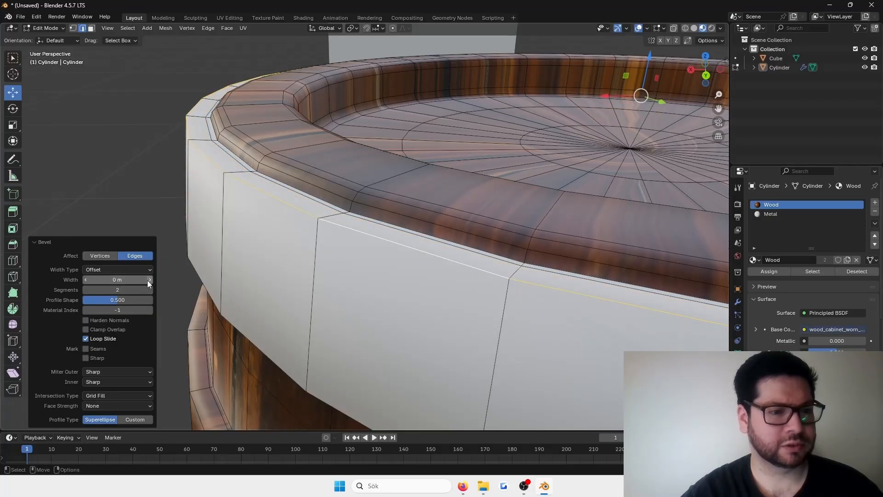
{"action": "left_click", "coordinate": [149, 280]}
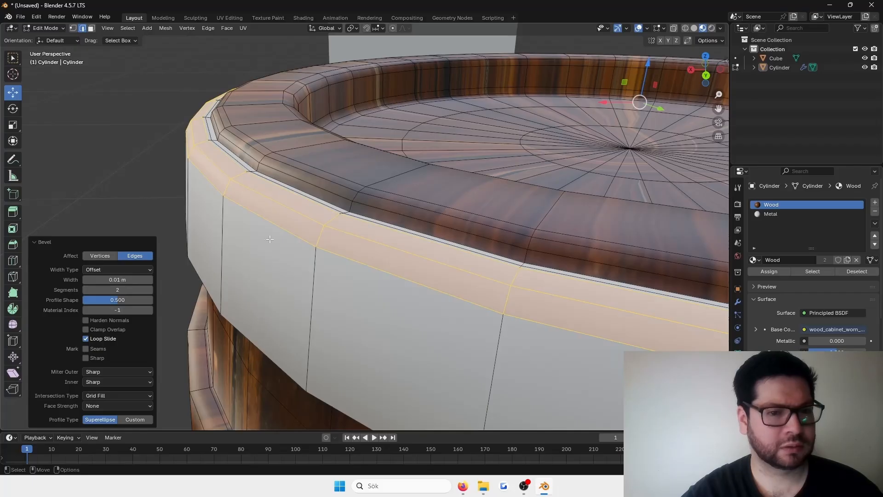
Set the bevel width to 0.005 m and the segments to 3
{"action": "left_click", "coordinate": [92, 280]}
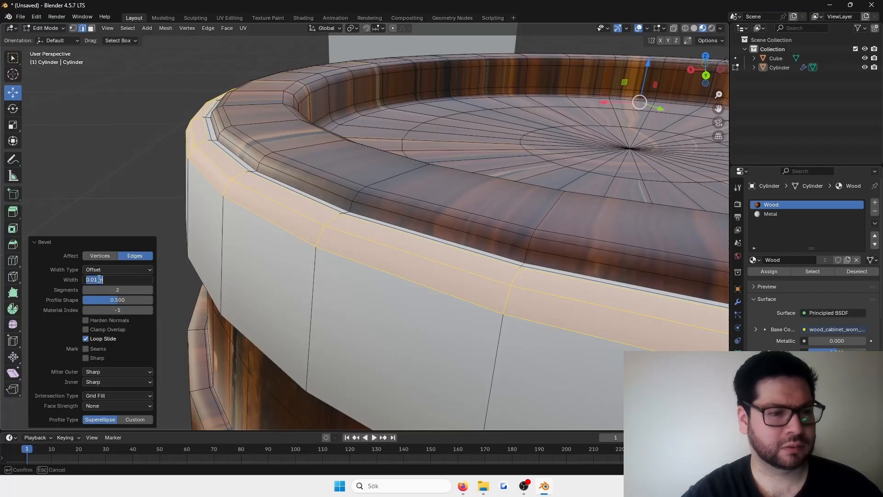
{"action": "left_click", "coordinate": [97, 280]}
{"action": "key", "text": "BackSpace"}
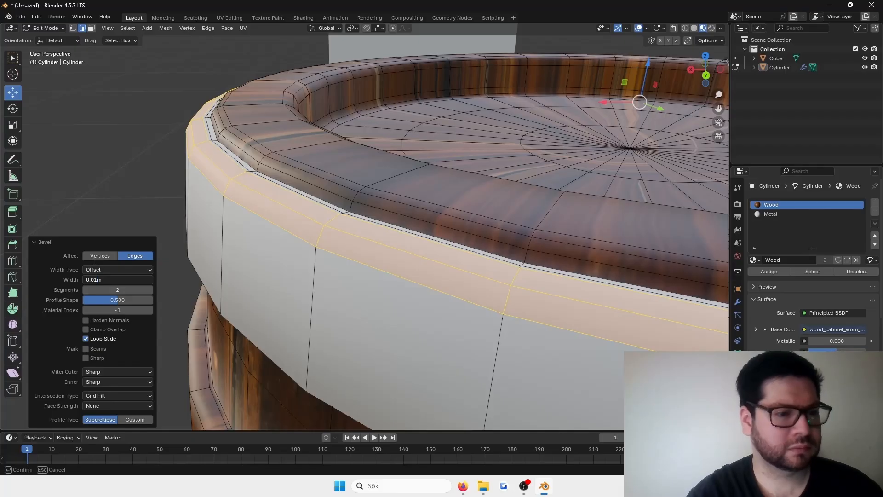
{"action": "type", "text": "5"}
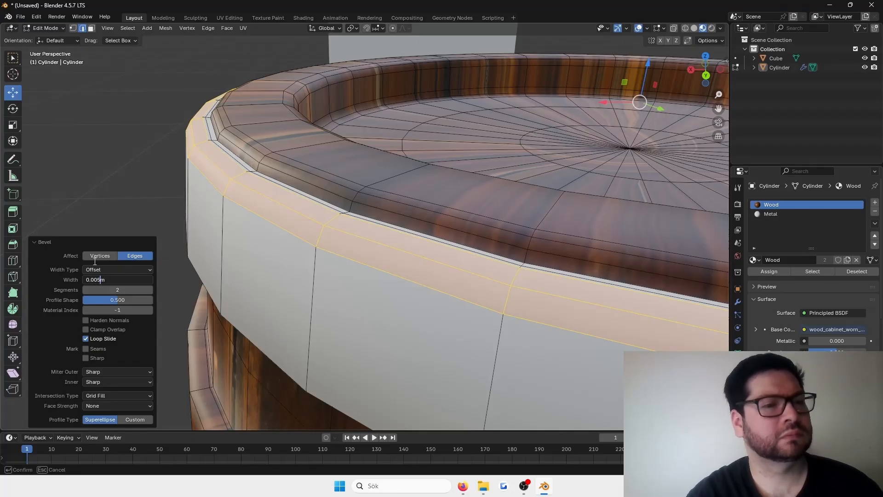
{"action": "key", "text": "Return"}
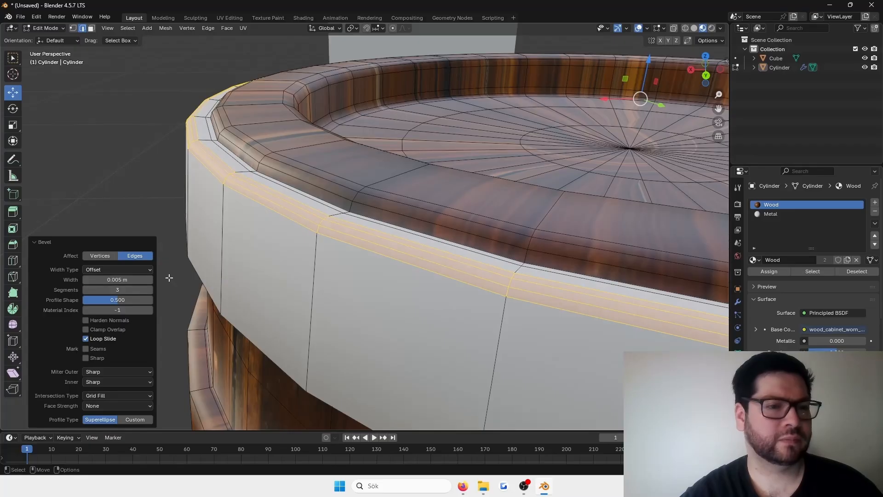
Set the width of the top band's bevel to 0.0005 m
{"action": "middle_click_drag", "start_coordinate": [412, 240], "coordinate": [331, 238]}
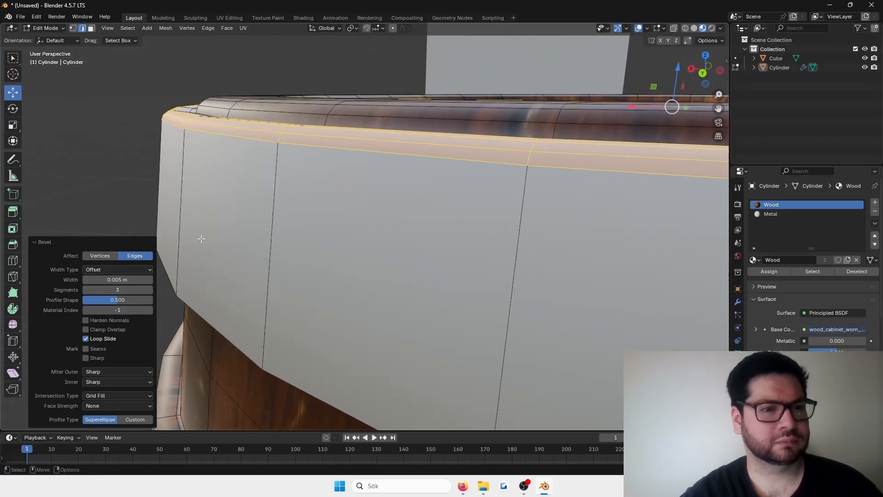
{"action": "left_click", "coordinate": [107, 279]}
{"action": "left_click", "coordinate": [108, 279]}
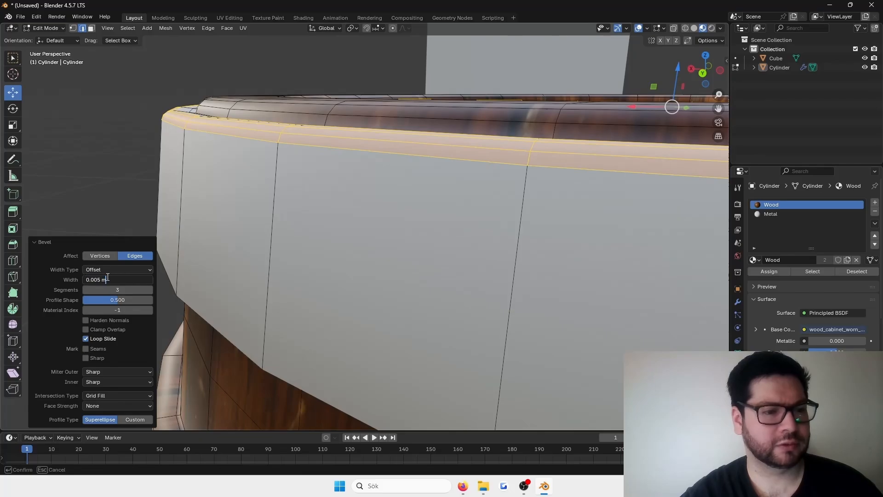
{"action": "left_click_drag", "start_coordinate": [92, 279], "coordinate": [99, 279]}
{"action": "left_click", "coordinate": [101, 279]}
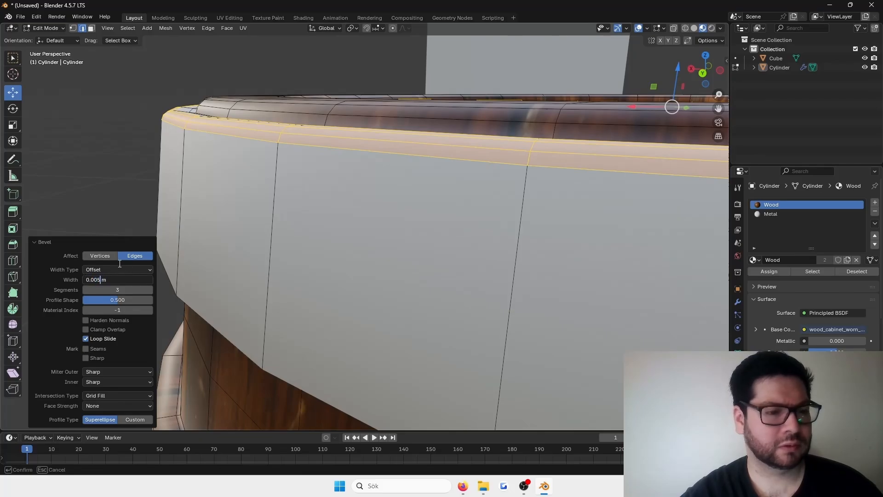
{"action": "key", "text": "BackSpace"}
{"action": "type", "text": "0"}
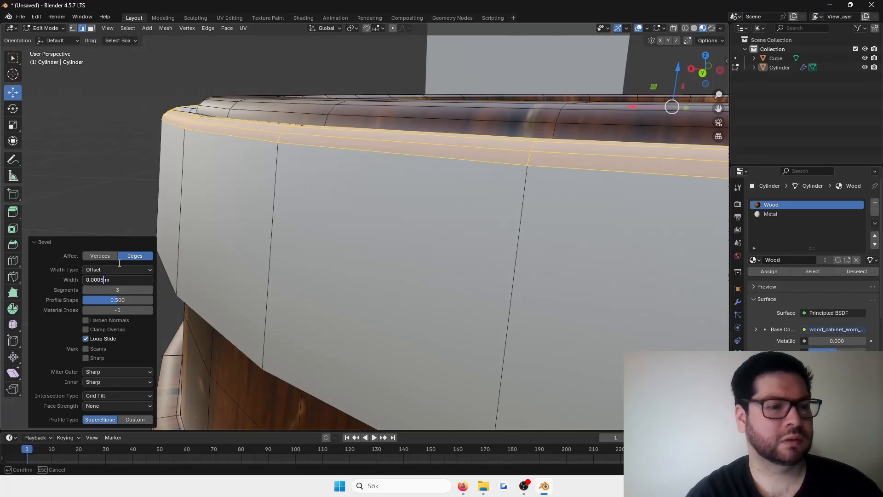
{"action": "key", "text": "Return"}
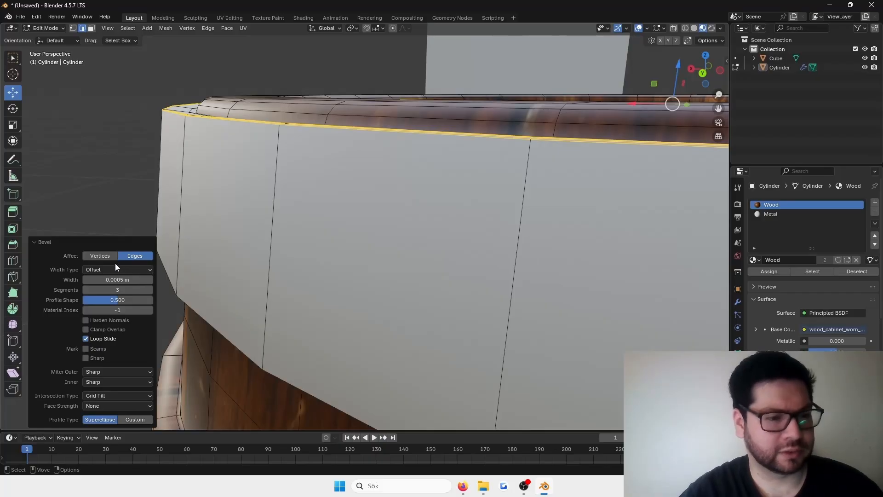
Set the width of the top band's bevel to 0.001 m
{"action": "left_click", "coordinate": [120, 279]}
{"action": "left_click", "coordinate": [110, 279]}
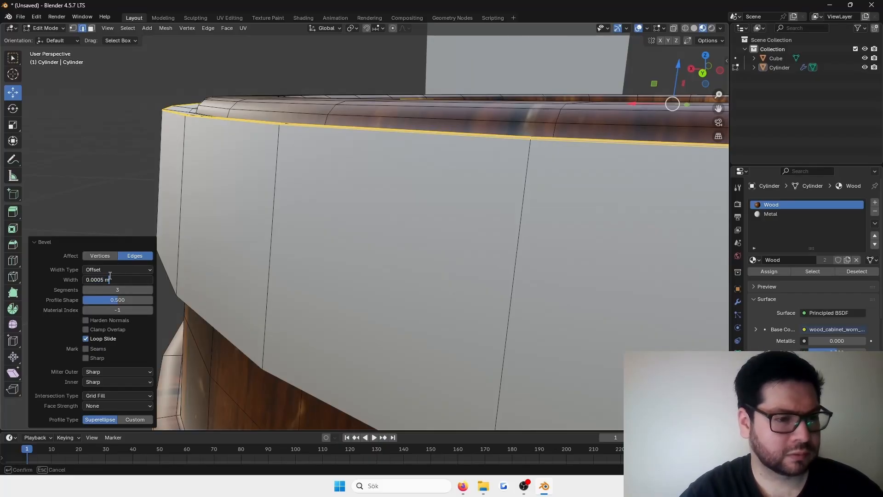
{"action": "type", "text": "1"}
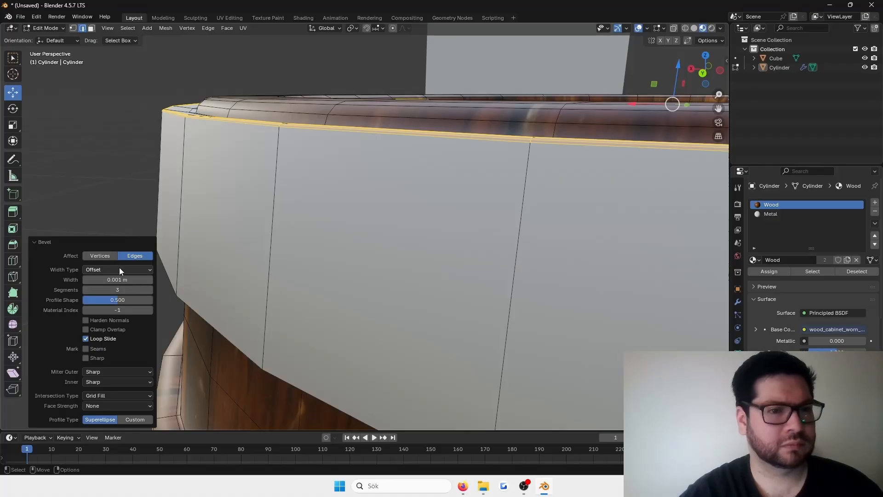
Examine the narrow bevel along the top band's upper rim up close and from the side
{"action": "scroll", "coordinate": [339, 213], "scroll_direction": "up", "scroll_amount": 4}
{"action": "scroll", "coordinate": [332, 211], "scroll_direction": "down", "scroll_amount": 6}
{"action": "middle_click_drag", "start_coordinate": [322, 207], "coordinate": [346, 241]}
{"action": "scroll", "coordinate": [346, 240], "scroll_direction": "up", "scroll_amount": 4}
{"action": "scroll", "coordinate": [346, 241], "scroll_direction": "up", "scroll_amount": 2}
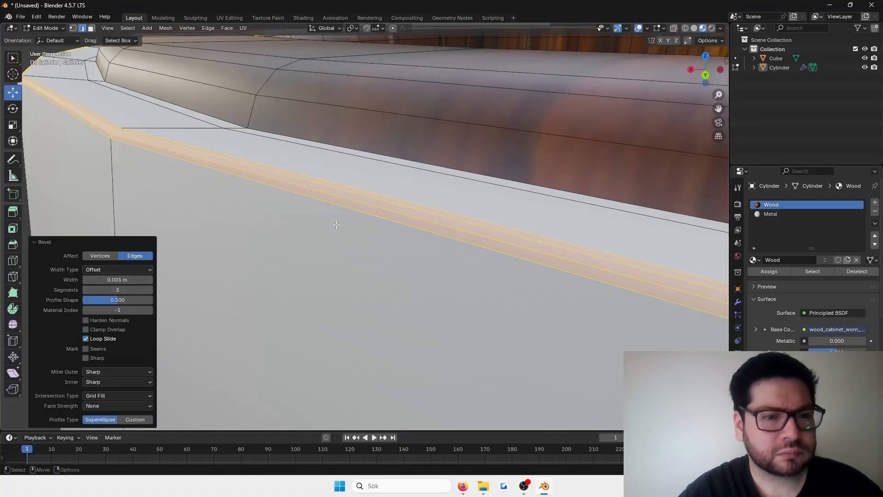
{"action": "scroll", "coordinate": [293, 244], "scroll_direction": "down", "scroll_amount": 5}
{"action": "middle_click_drag", "start_coordinate": [292, 244], "coordinate": [282, 217]}
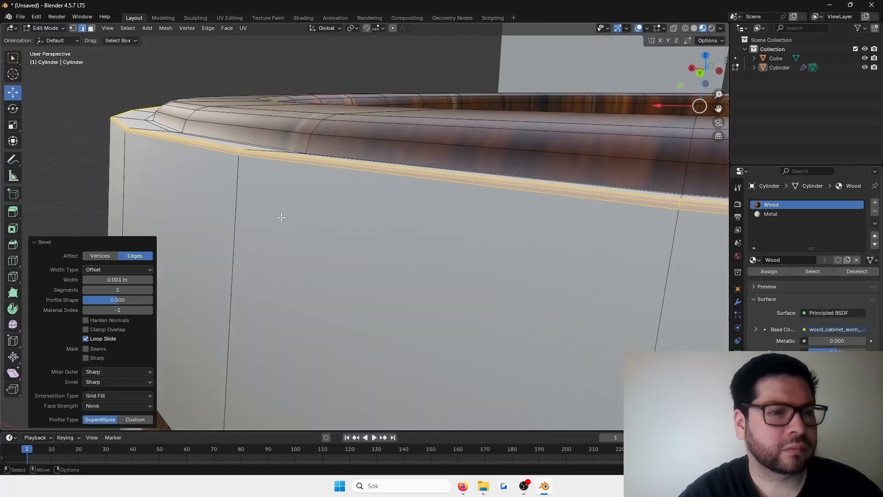
{"action": "scroll", "coordinate": [282, 218], "scroll_direction": "down", "scroll_amount": 3}
Select in turn the top band's lower edge loop and the second band's upper and lower edge loops
{"action": "left_click", "coordinate": [287, 304]}
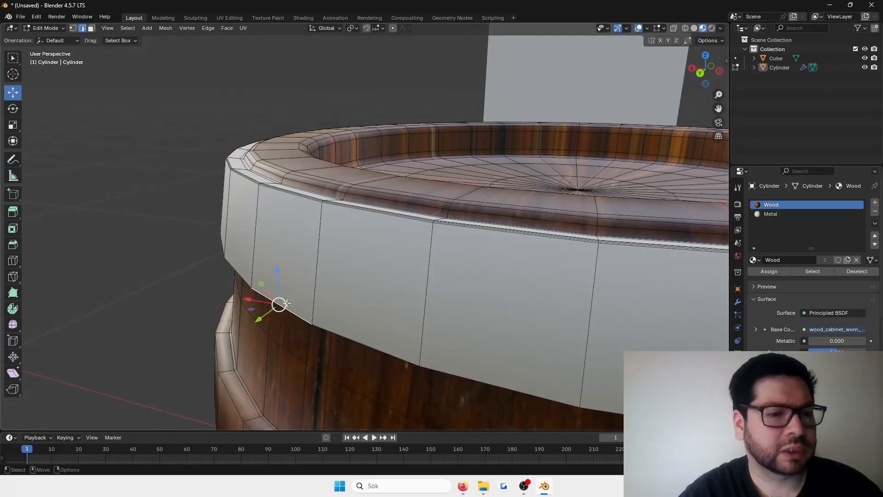
{"action": "left_click", "coordinate": [288, 304], "text": "alt"}
{"action": "scroll", "coordinate": [318, 270], "scroll_direction": "up", "scroll_amount": 5}
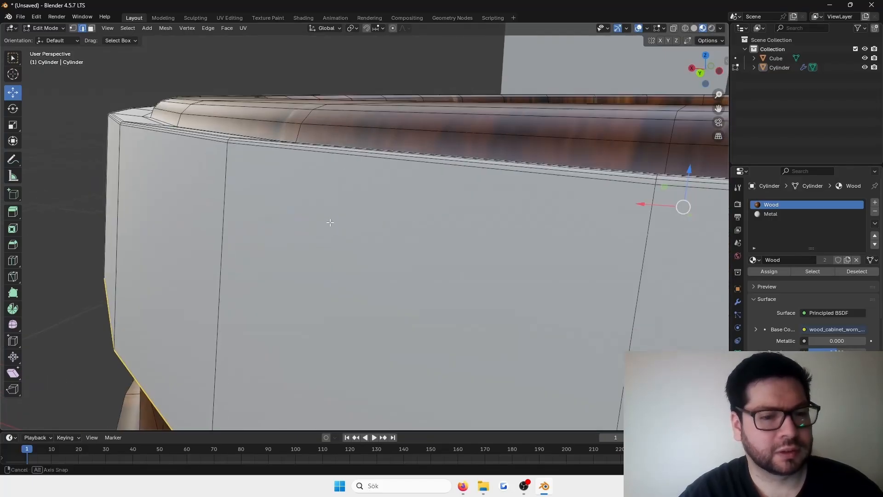
{"action": "scroll", "coordinate": [325, 211], "scroll_direction": "down", "scroll_amount": 4}
{"action": "left_click", "coordinate": [302, 318], "text": "alt"}
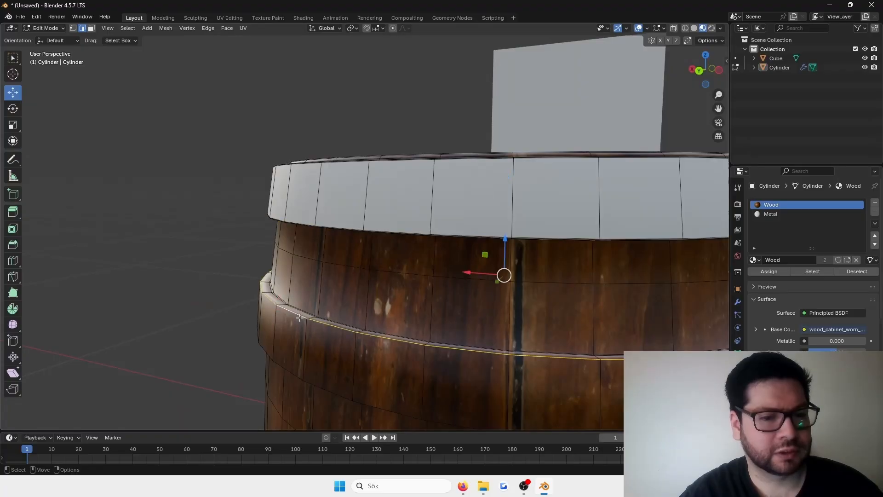
{"action": "left_click", "coordinate": [292, 368], "text": "alt"}
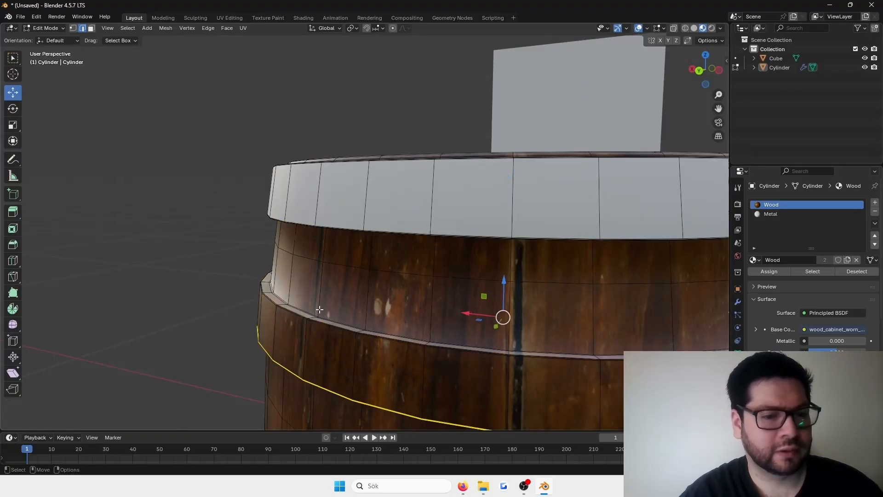
{"action": "middle_click_drag", "start_coordinate": [295, 369], "coordinate": [324, 357]}
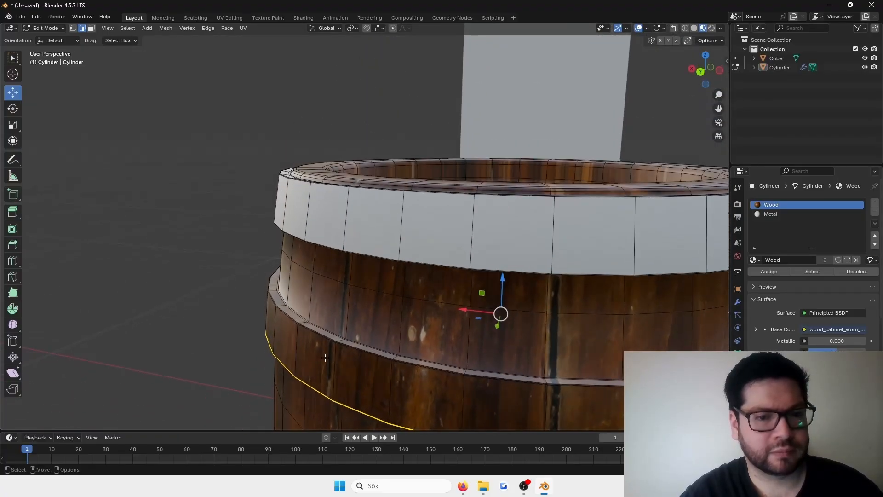
Select the second band's face loop, grow the selection to include its ledges, and assign the Metal material
{"action": "key", "text": "3"}
{"action": "left_click", "coordinate": [327, 367], "text": "alt"}
{"action": "key", "text": "ctrl+KP_Add"}
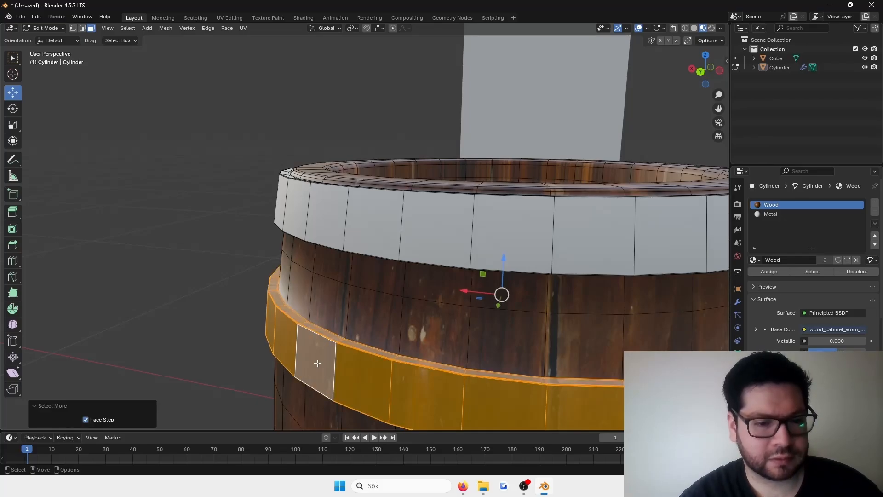
{"action": "left_click", "coordinate": [777, 214]}
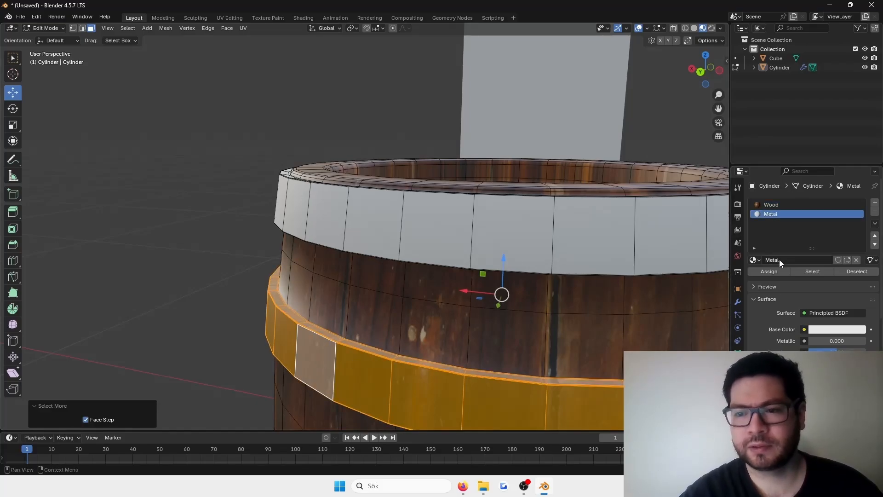
{"action": "left_click", "coordinate": [769, 272]}
Examine the metal bands and the barrel's rim from several angles, including in Object Mode
{"action": "middle_click_drag", "start_coordinate": [304, 198], "coordinate": [306, 263]}
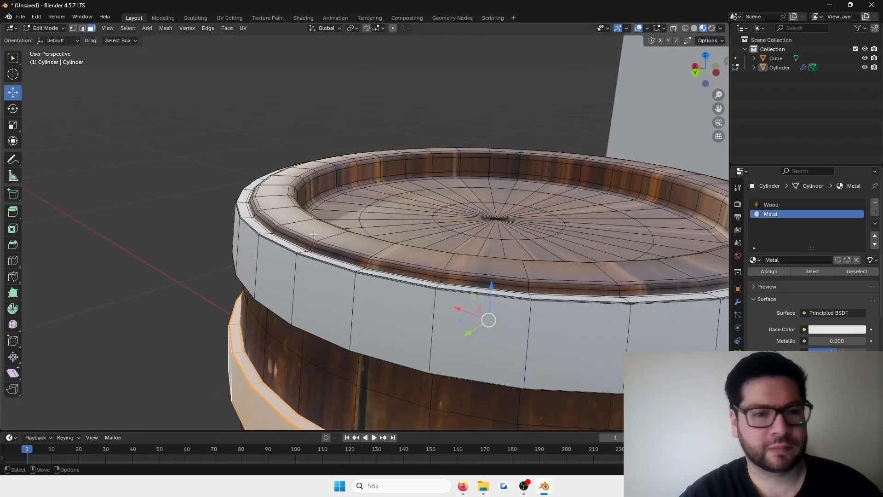
{"action": "scroll", "coordinate": [306, 263], "scroll_direction": "up", "scroll_amount": 5}
{"action": "scroll", "coordinate": [182, 276], "scroll_direction": "down", "scroll_amount": 5}
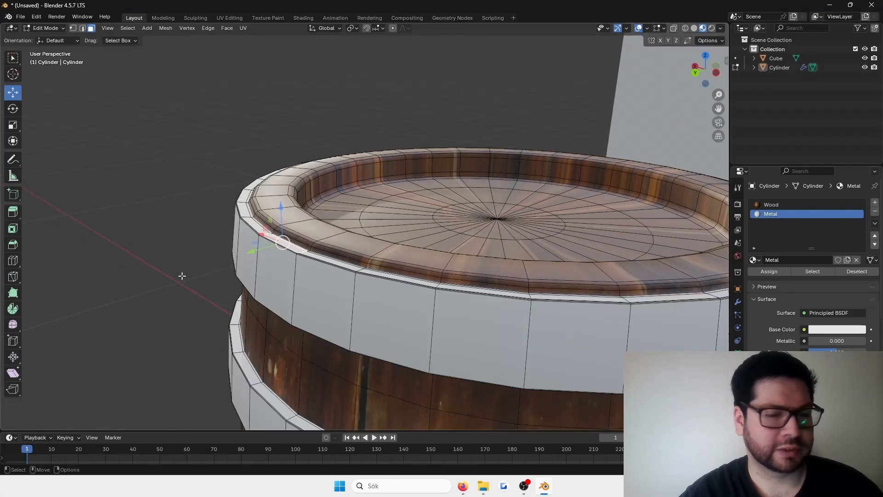
{"action": "key", "text": "Tab"}
{"action": "scroll", "coordinate": [326, 199], "scroll_direction": "down", "scroll_amount": 4}
{"action": "middle_click_drag", "start_coordinate": [325, 200], "coordinate": [517, 173]}
{"action": "scroll", "coordinate": [454, 217], "scroll_direction": "up", "scroll_amount": 4}
{"action": "scroll", "coordinate": [517, 174], "scroll_direction": "down", "scroll_amount": 4}
{"action": "middle_click_drag", "start_coordinate": [550, 217], "coordinate": [430, 245]}
Select a wood face on the barrel's top rim in Edit Mode, frame it, and examine the surrounding rim and bands
{"action": "key", "text": "Tab"}
{"action": "left_click", "coordinate": [374, 229]}
{"action": "key", "text": "KP_Decimal"}
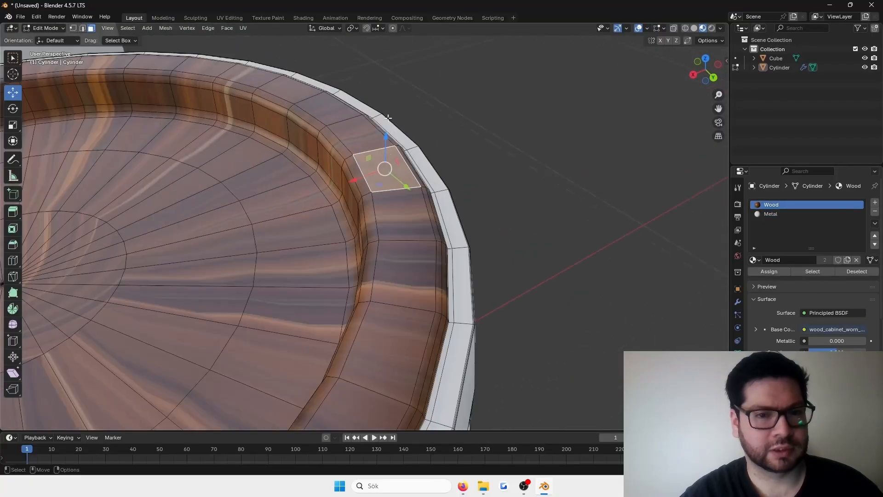
{"action": "scroll", "coordinate": [406, 156], "scroll_direction": "down", "scroll_amount": 5}
{"action": "middle_click_drag", "start_coordinate": [345, 125], "coordinate": [291, 236]}
{"action": "scroll", "coordinate": [227, 230], "scroll_direction": "down", "scroll_amount": 3}
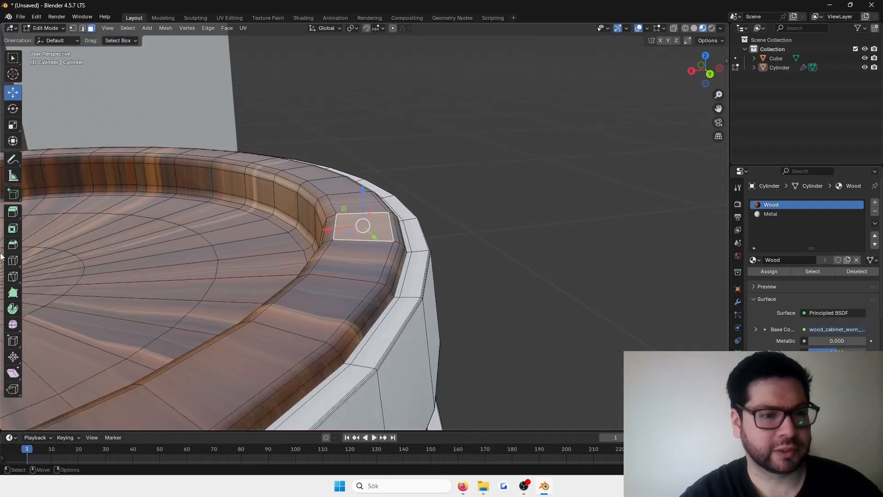
{"action": "middle_click_drag", "start_coordinate": [111, 266], "coordinate": [141, 266]}
{"action": "scroll", "coordinate": [214, 228], "scroll_direction": "down", "scroll_amount": 3}
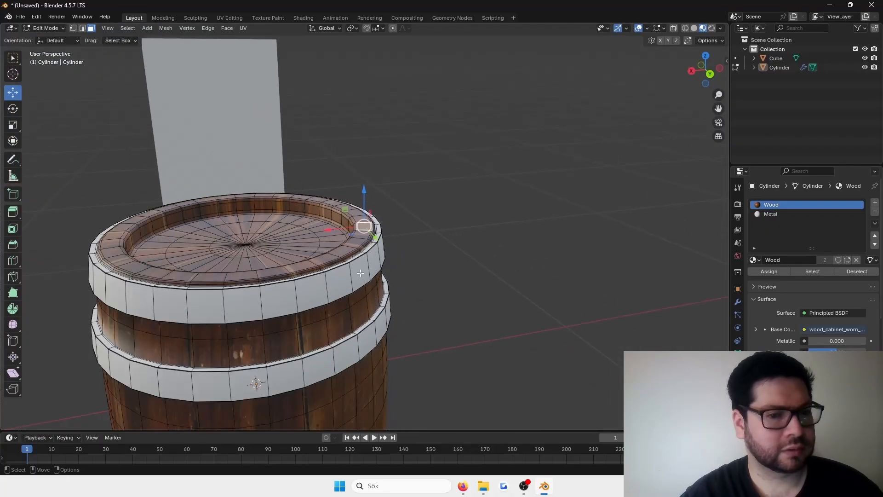
{"action": "middle_click_drag", "start_coordinate": [214, 228], "coordinate": [290, 182]}
{"action": "scroll", "coordinate": [470, 210], "scroll_direction": "up", "scroll_amount": 3}
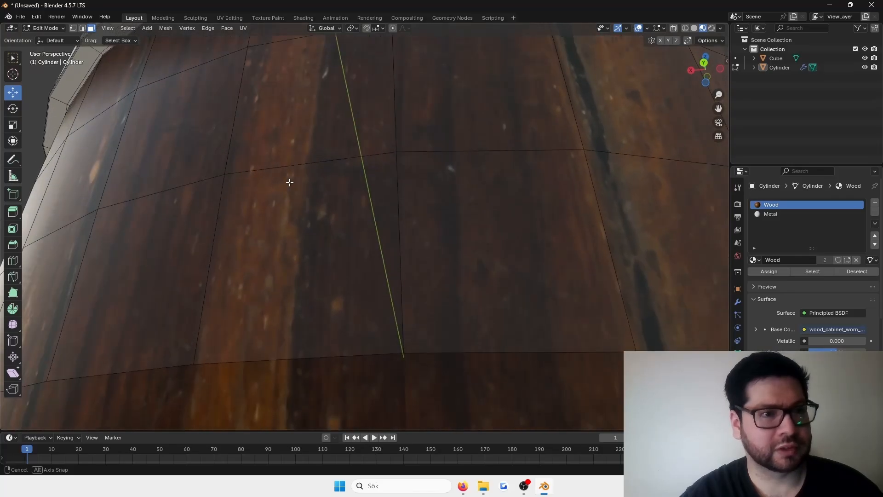
Examine the whole barrel in Object Mode and its upper bands close up in Edit Mode
{"action": "scroll", "coordinate": [351, 197], "scroll_direction": "down", "scroll_amount": 5}
{"action": "key", "text": "Tab"}
{"action": "scroll", "coordinate": [497, 203], "scroll_direction": "down", "scroll_amount": 3}
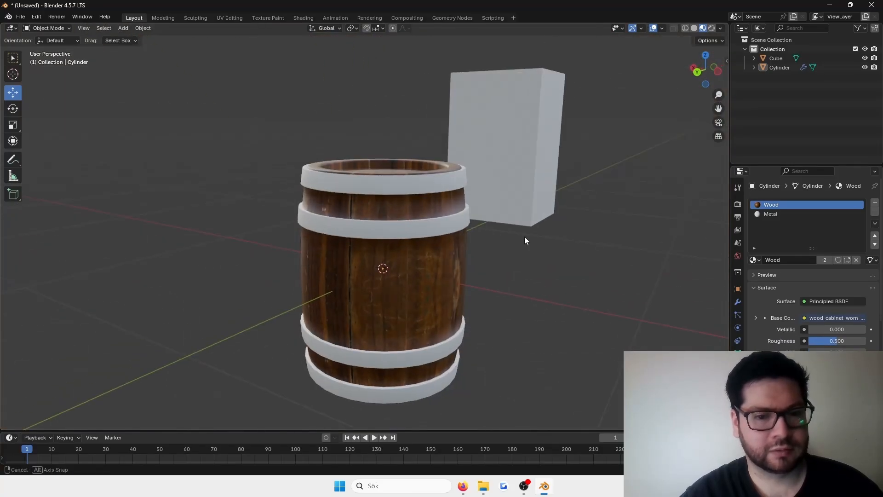
{"action": "middle_click_drag", "start_coordinate": [525, 239], "coordinate": [497, 251]}
{"action": "scroll", "coordinate": [497, 251], "scroll_direction": "up", "scroll_amount": 6}
{"action": "key", "text": "Tab"}
{"action": "middle_click_drag", "start_coordinate": [299, 261], "coordinate": [424, 357]}
{"action": "scroll", "coordinate": [264, 267], "scroll_direction": "up", "scroll_amount": 6}
{"action": "scroll", "coordinate": [288, 221], "scroll_direction": "down", "scroll_amount": 5}
{"action": "scroll", "coordinate": [345, 170], "scroll_direction": "up", "scroll_amount": 6}
{"action": "scroll", "coordinate": [345, 169], "scroll_direction": "down", "scroll_amount": 6}
Return to Object Mode and select the barrel
{"action": "key", "text": "Tab"}
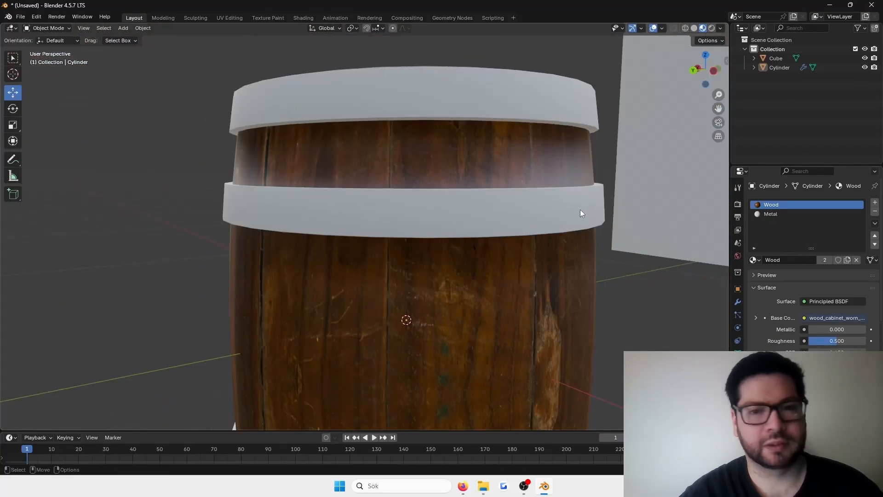
{"action": "scroll", "coordinate": [581, 209], "scroll_direction": "down", "scroll_amount": 2}
{"action": "left_click", "coordinate": [487, 192]}
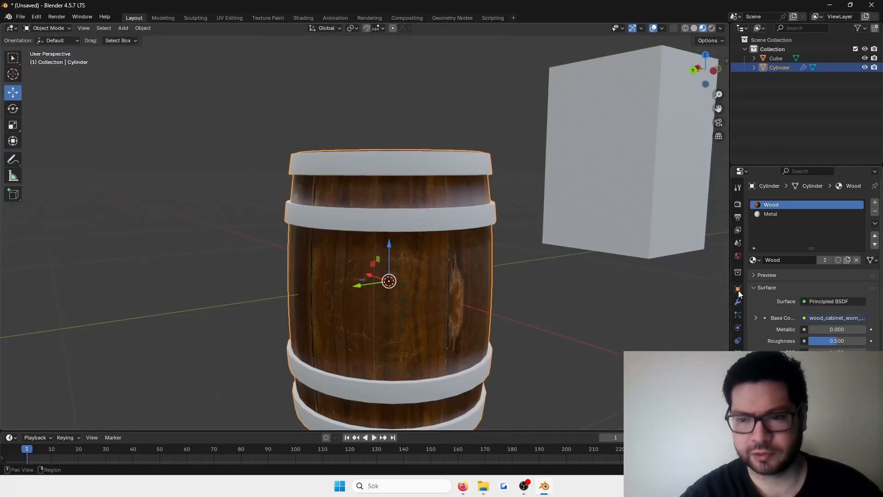
Apply the barrel's Mirror modifier and check the complete mesh in Edit Mode
{"action": "left_click", "coordinate": [738, 302]}
{"action": "left_click", "coordinate": [853, 218]}
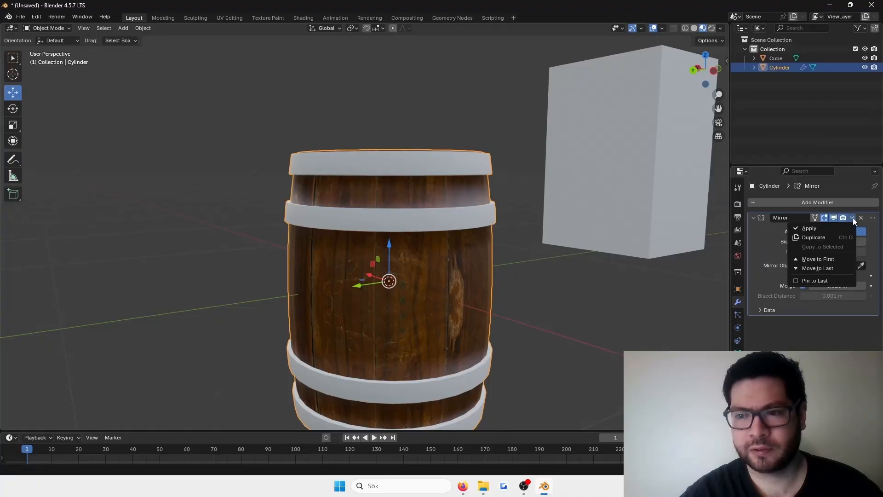
{"action": "left_click", "coordinate": [822, 225]}
{"action": "key", "text": "Tab"}
{"action": "key", "text": "Tab"}
{"action": "scroll", "coordinate": [403, 284], "scroll_direction": "down", "scroll_amount": 3}
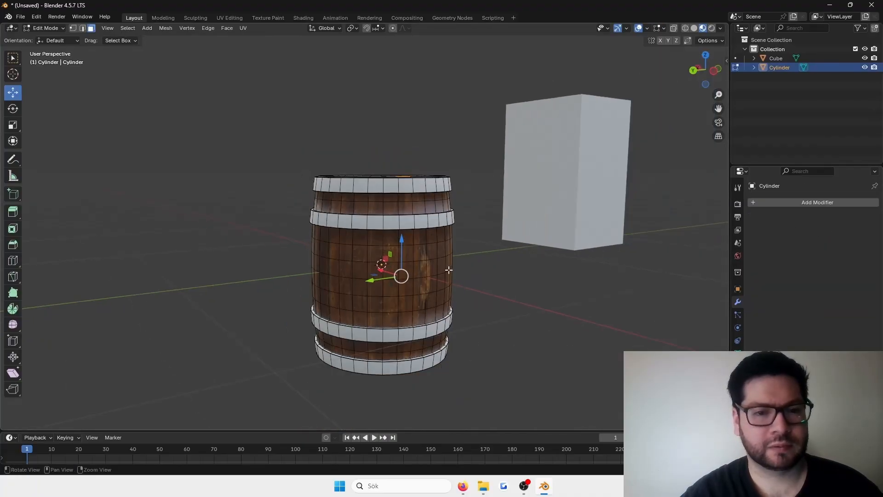
Examine the barrel from several angles in Edit Mode, and reselect it in Object Mode
{"action": "middle_click_drag", "start_coordinate": [414, 277], "coordinate": [467, 251]}
{"action": "scroll", "coordinate": [515, 305], "scroll_direction": "up", "scroll_amount": 5}
{"action": "left_click", "coordinate": [548, 314]}
{"action": "scroll", "coordinate": [506, 294], "scroll_direction": "down", "scroll_amount": 3}
{"action": "scroll", "coordinate": [471, 261], "scroll_direction": "up", "scroll_amount": 3}
{"action": "key", "text": "Tab"}
{"action": "scroll", "coordinate": [470, 267], "scroll_direction": "down", "scroll_amount": 1}
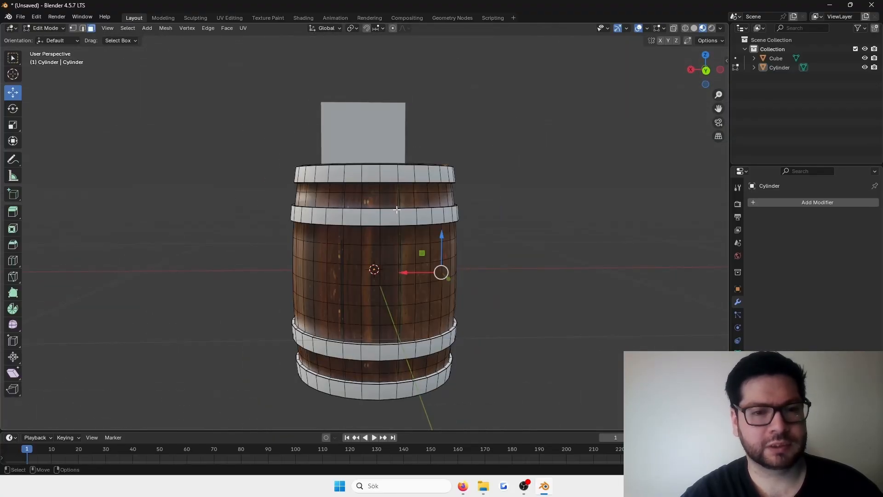
{"action": "key", "text": "Tab"}
{"action": "left_click", "coordinate": [460, 194]}
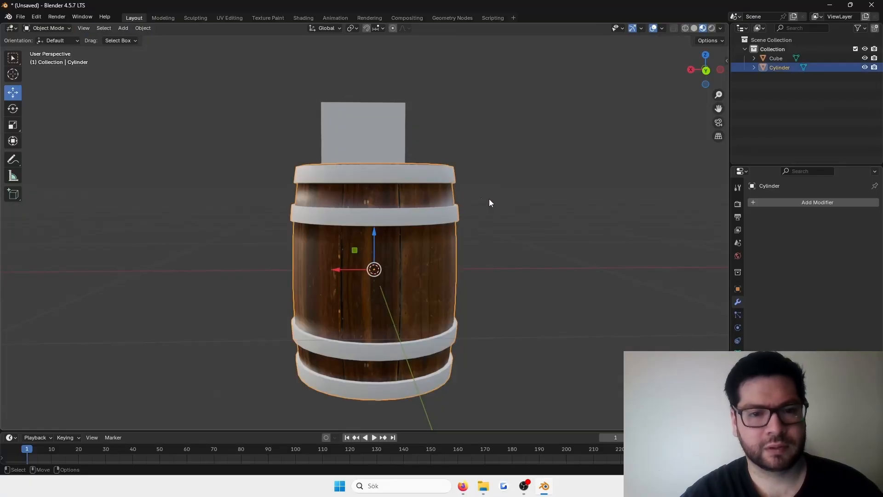
Show the barrel's materials and select only the faces assigned to the Wood material in Edit Mode
{"action": "left_click", "coordinate": [739, 291]}
{"action": "left_click", "coordinate": [738, 303]}
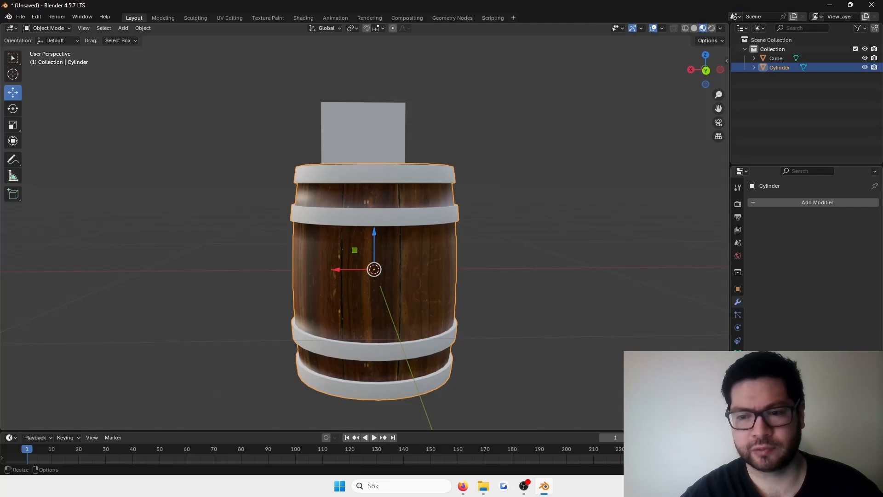
{"action": "left_click", "coordinate": [738, 366]}
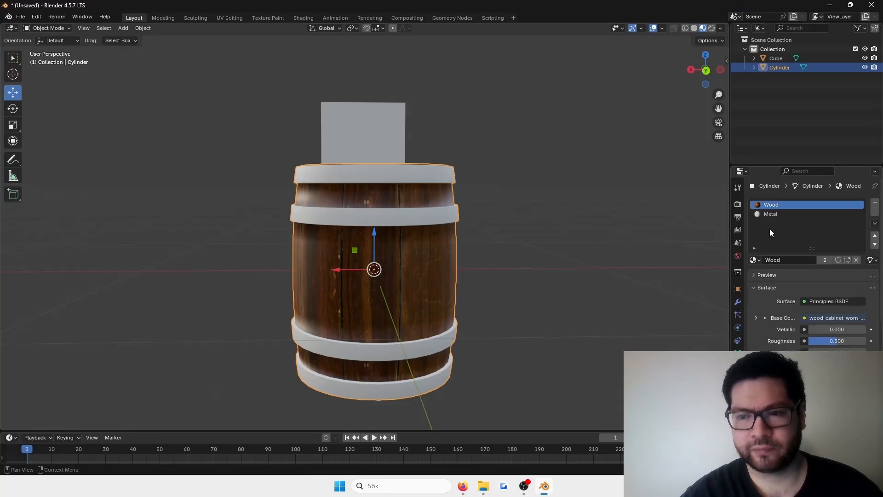
{"action": "key", "text": "Tab"}
{"action": "key", "text": "a"}
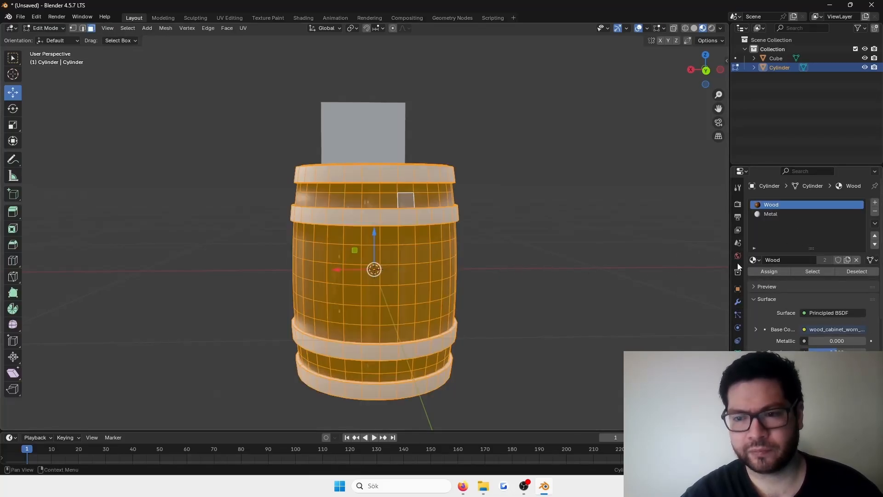
{"action": "left_click", "coordinate": [526, 203]}
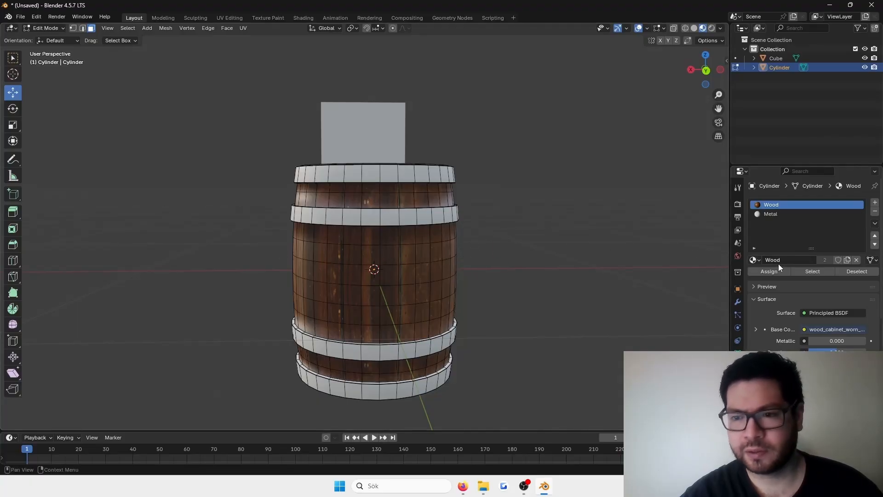
{"action": "left_click", "coordinate": [805, 272]}
{"action": "scroll", "coordinate": [390, 233], "scroll_direction": "up", "scroll_amount": 2}
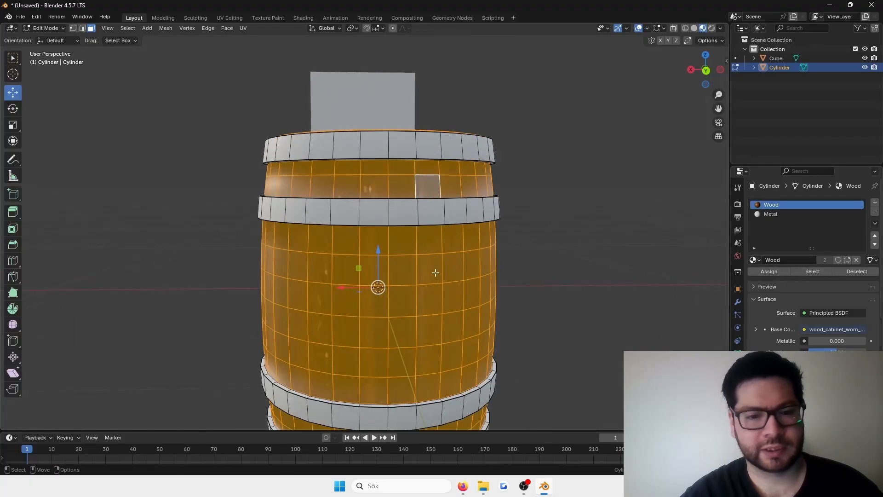
{"action": "scroll", "coordinate": [390, 234], "scroll_direction": "down", "scroll_amount": 3}
{"action": "scroll", "coordinate": [398, 300], "scroll_direction": "up", "scroll_amount": 2}
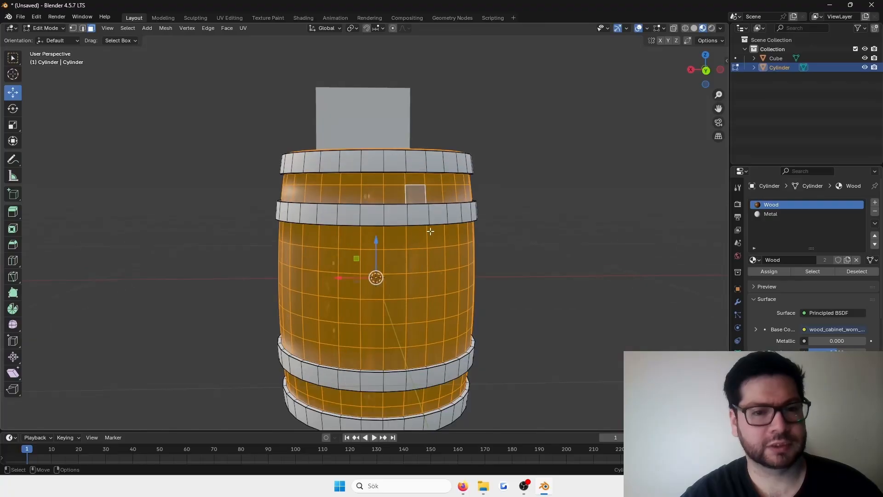
Unwrap the selected wood faces with Cylinder Projection
{"action": "key", "text": "F3"}
{"action": "type", "text": "cy"}
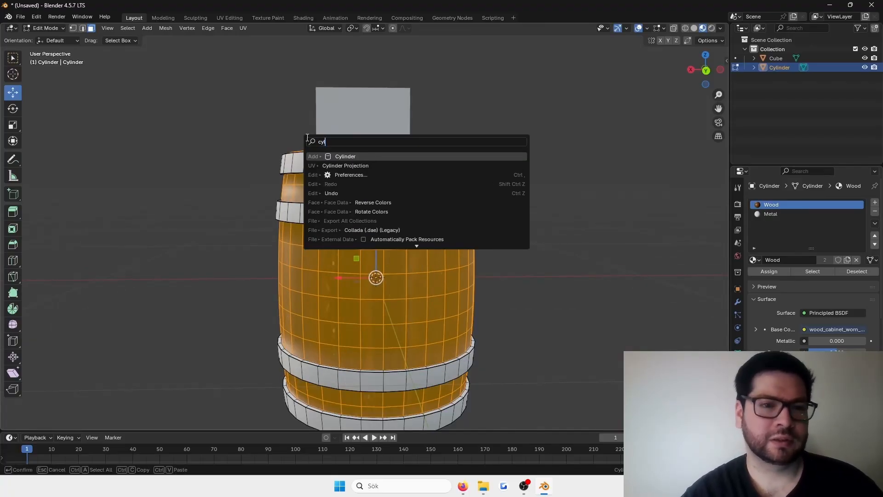
{"action": "key", "text": "Down"}
{"action": "key", "text": "Return"}
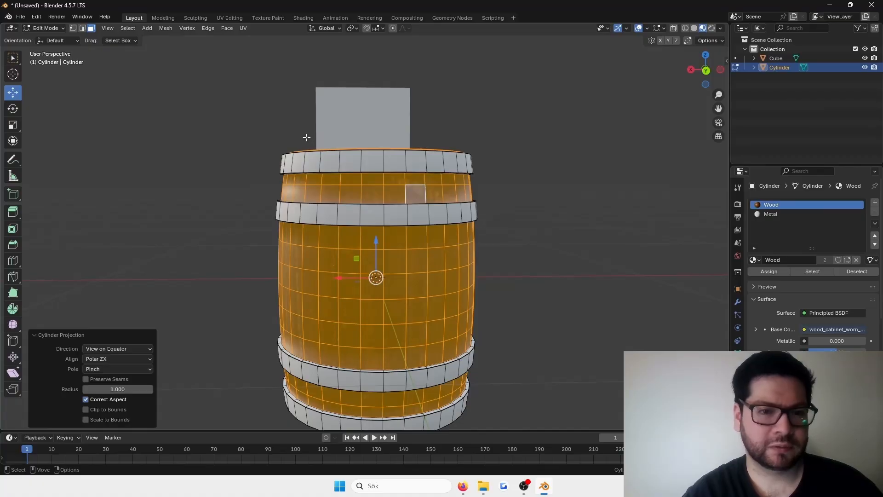
In the UV Editing workspace, show the barrel in Material Preview and synchronize the UV selection with the mesh
{"action": "left_click", "coordinate": [230, 18]}
{"action": "key", "text": "KP_Decimal"}
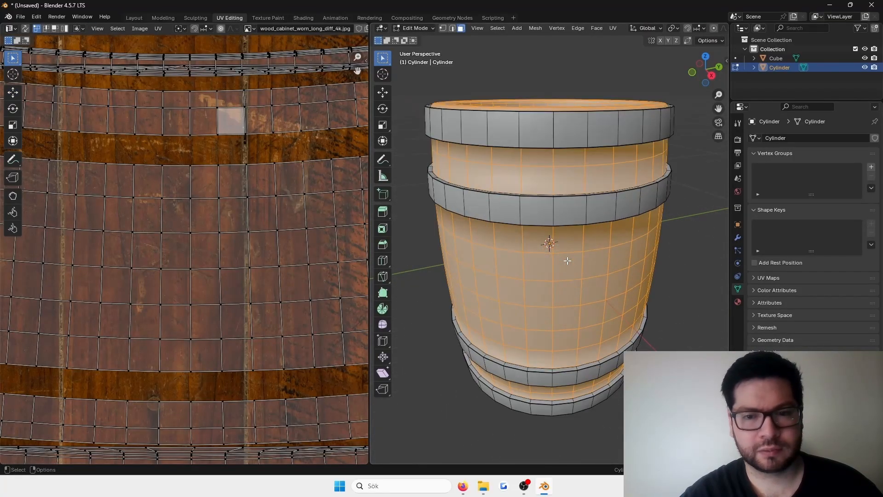
{"action": "scroll", "coordinate": [544, 178], "scroll_direction": "down", "scroll_amount": 2}
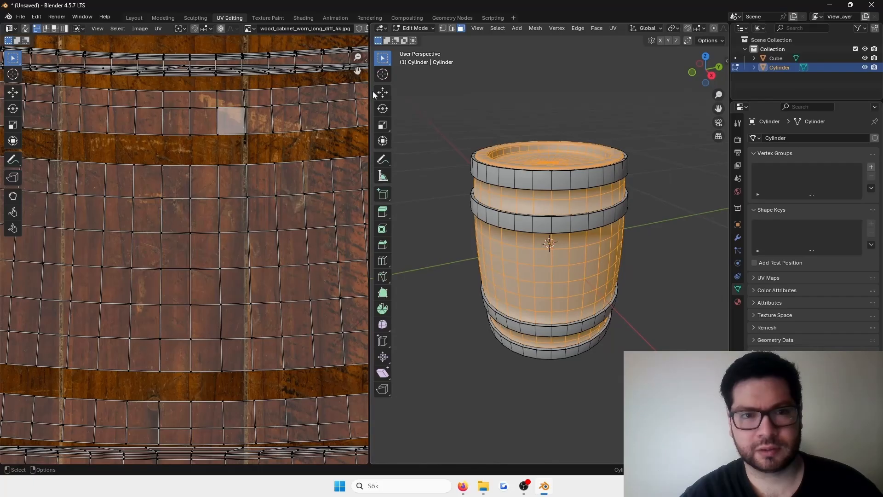
{"action": "key", "text": "alt+a"}
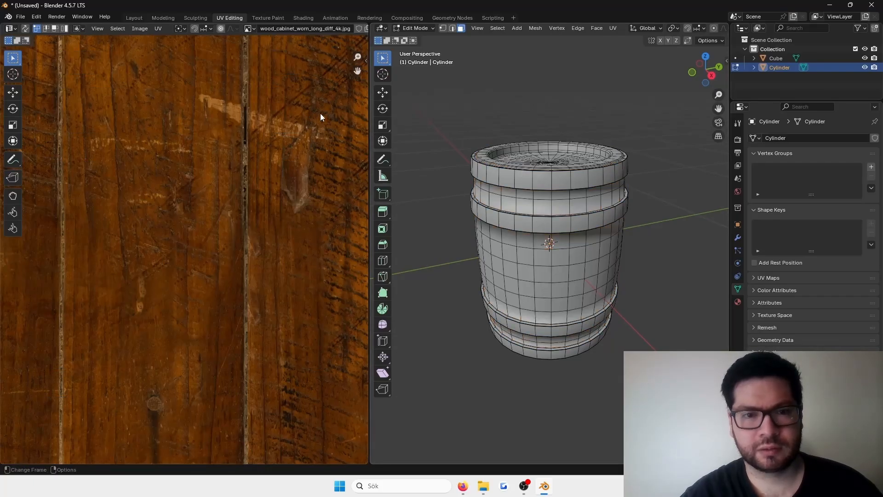
{"action": "left_click_drag", "start_coordinate": [370, 122], "coordinate": [361, 97]}
{"action": "left_click", "coordinate": [720, 28]}
{"action": "key", "text": "Home"}
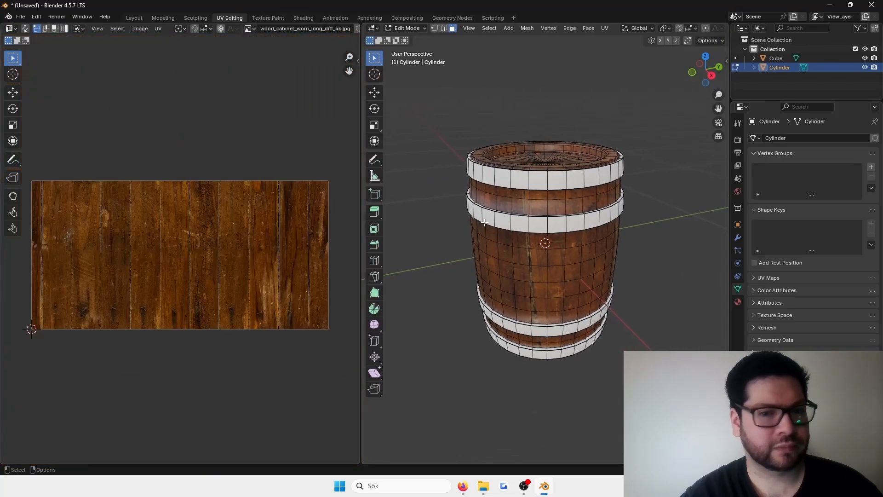
{"action": "left_click", "coordinate": [26, 29]}
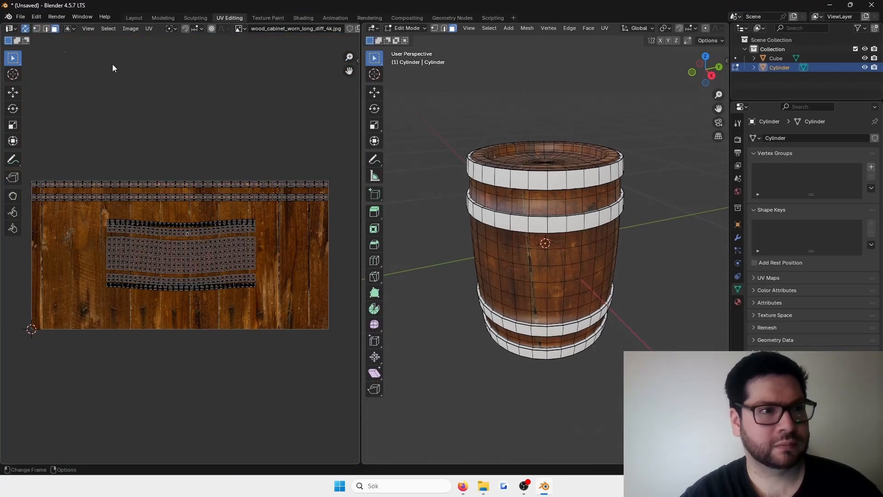
{"action": "key", "text": "a"}
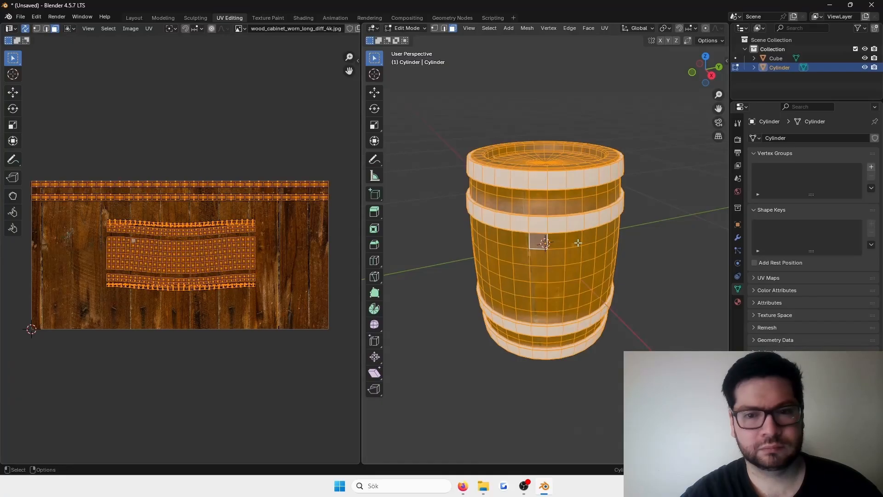
Reselect only the Wood material's faces in the Layout workspace and show their UVs in the UV Editing workspace
{"action": "left_click", "coordinate": [137, 19]}
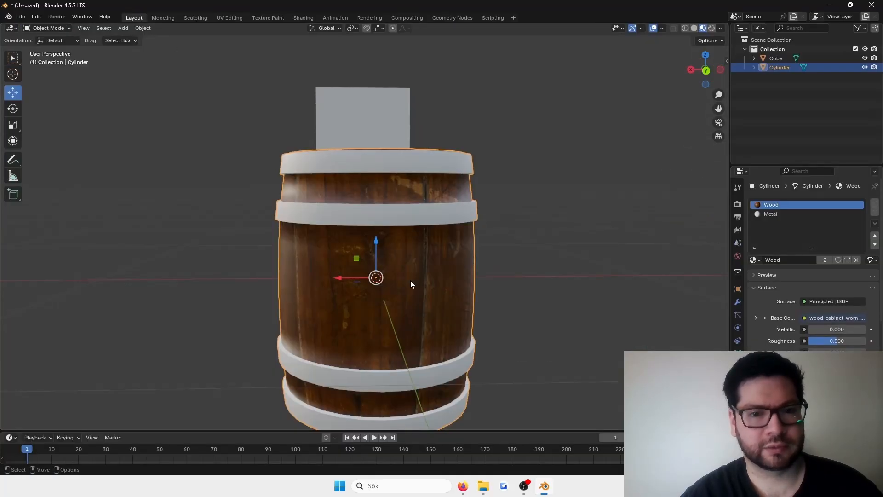
{"action": "key", "text": "Tab"}
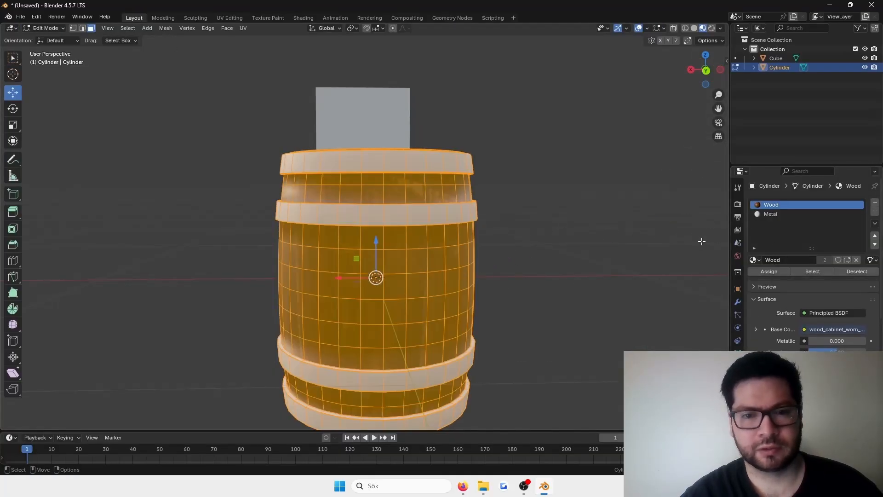
{"action": "key", "text": "alt+a"}
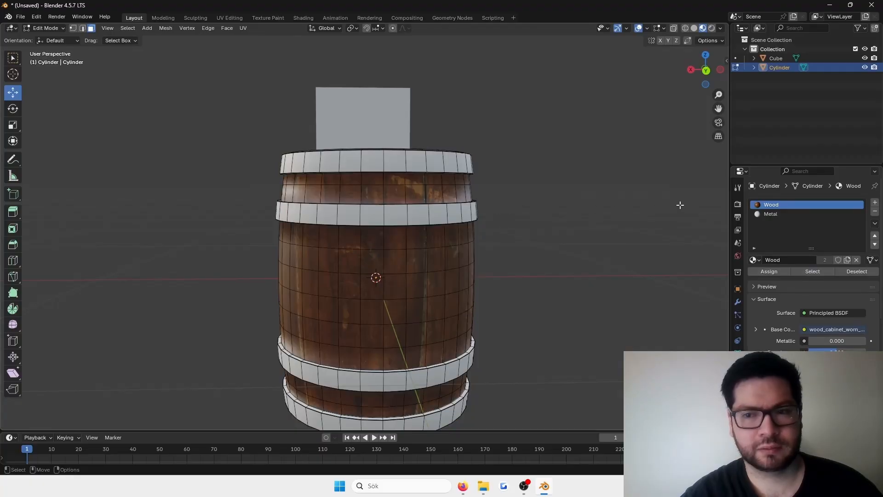
{"action": "left_click", "coordinate": [812, 271]}
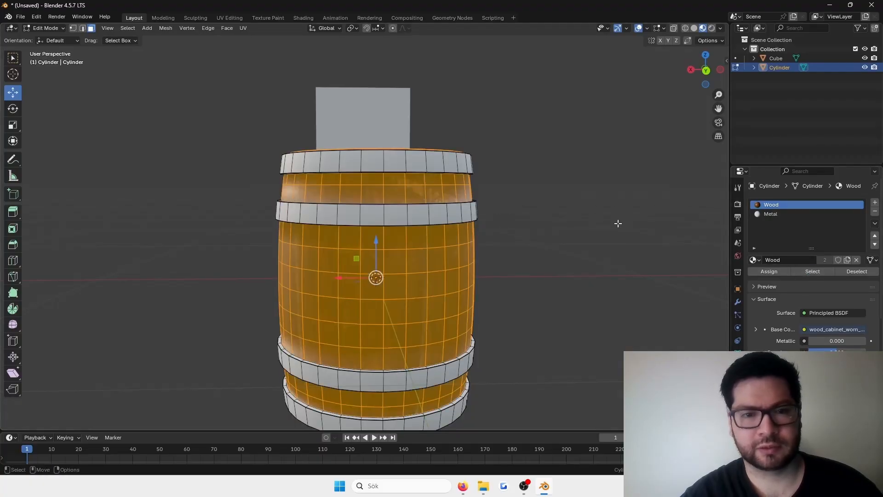
{"action": "left_click", "coordinate": [227, 19]}
{"action": "scroll", "coordinate": [244, 190], "scroll_direction": "up", "scroll_amount": 4}
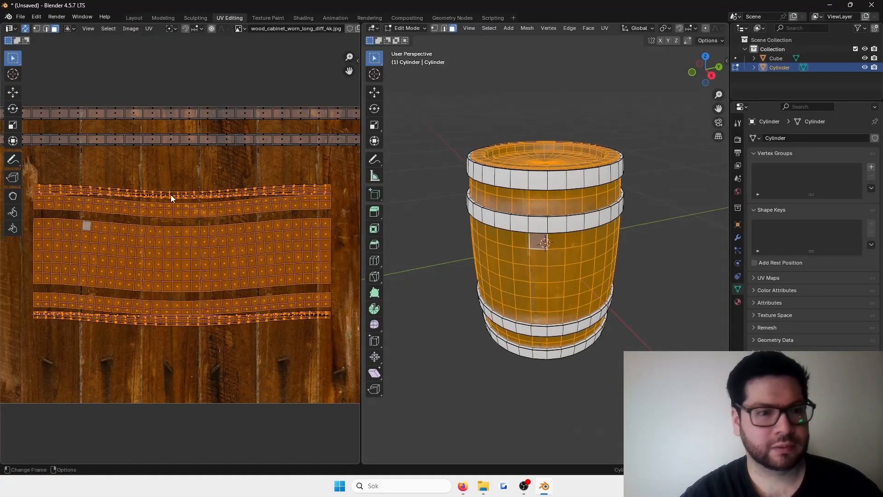
{"action": "scroll", "coordinate": [203, 197], "scroll_direction": "up", "scroll_amount": 1}
{"action": "scroll", "coordinate": [271, 213], "scroll_direction": "down", "scroll_amount": 2}
Unwrap the wood faces with Cylinder Projection, setting its direction to Align to Object
{"action": "key", "text": "F3"}
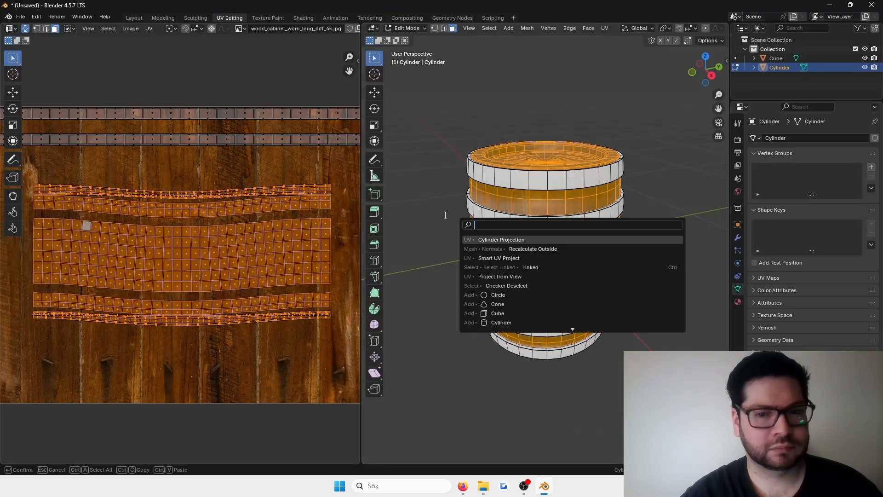
{"action": "key", "text": "Return"}
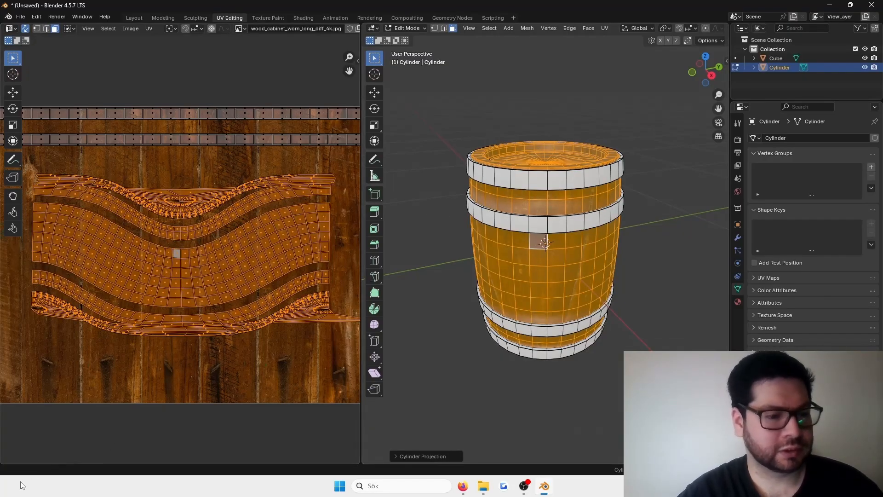
{"action": "left_click", "coordinate": [423, 457]}
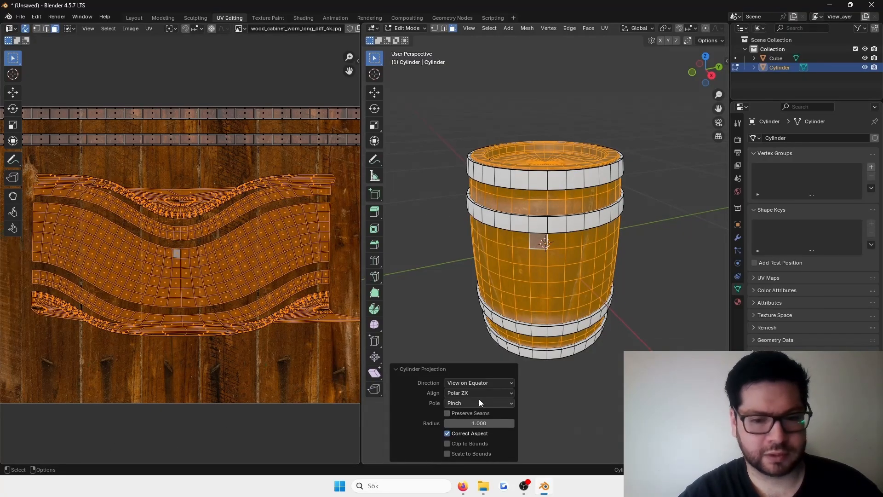
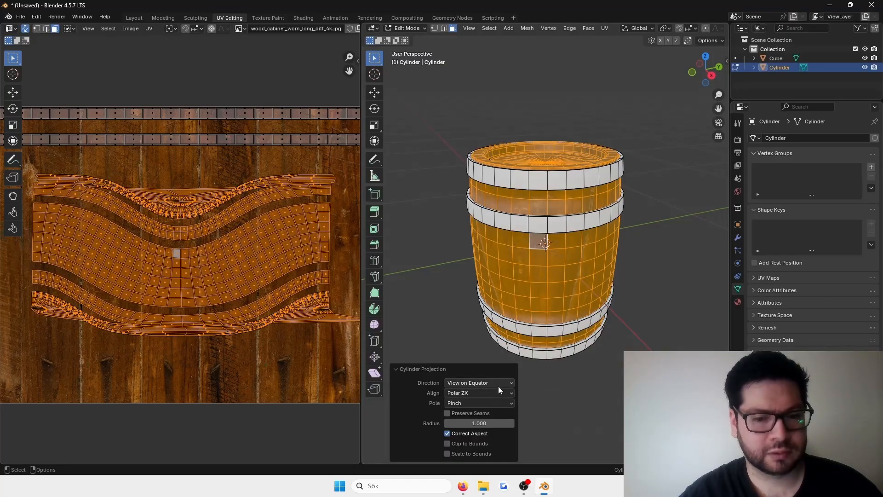
{"action": "left_click", "coordinate": [498, 385]}
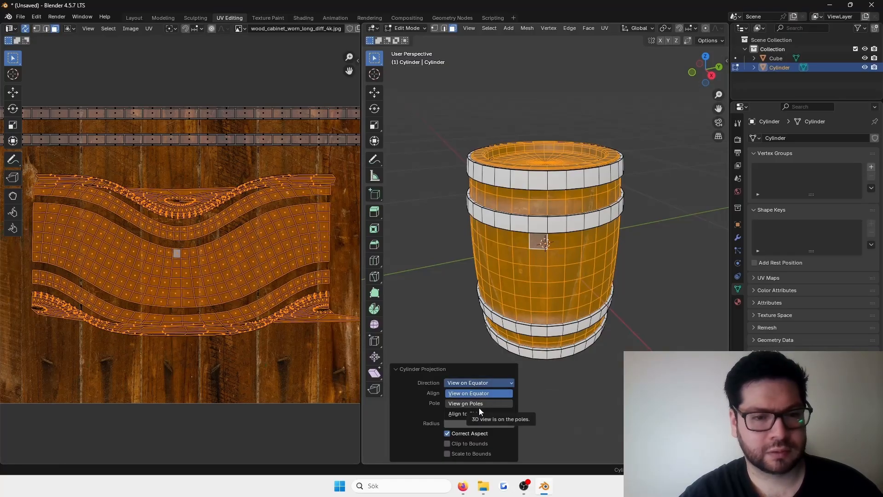
{"action": "left_click", "coordinate": [479, 406]}
{"action": "left_click", "coordinate": [485, 384]}
{"action": "left_click", "coordinate": [470, 412]}
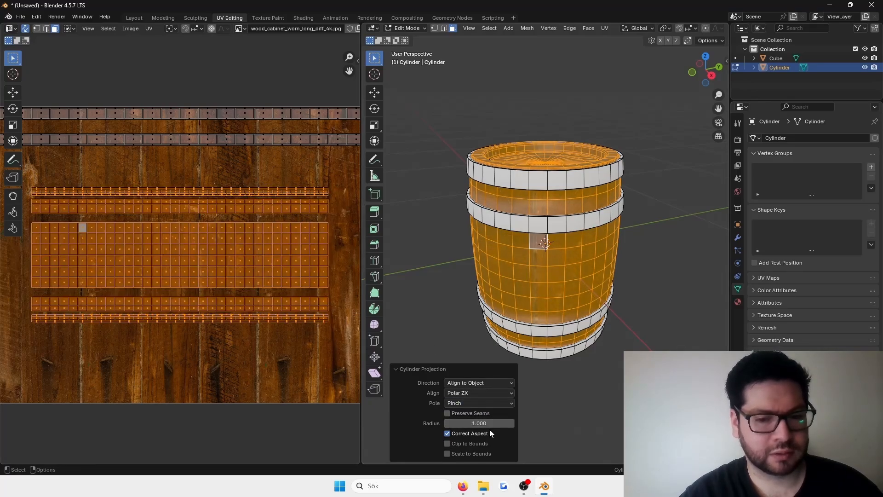
Try the cylinder projection without Correct Aspect and with the Fan pole option, restoring Correct Aspect and Pinch
{"action": "left_click", "coordinate": [459, 435]}
{"action": "left_click", "coordinate": [457, 435]}
{"action": "left_click", "coordinate": [457, 435]}
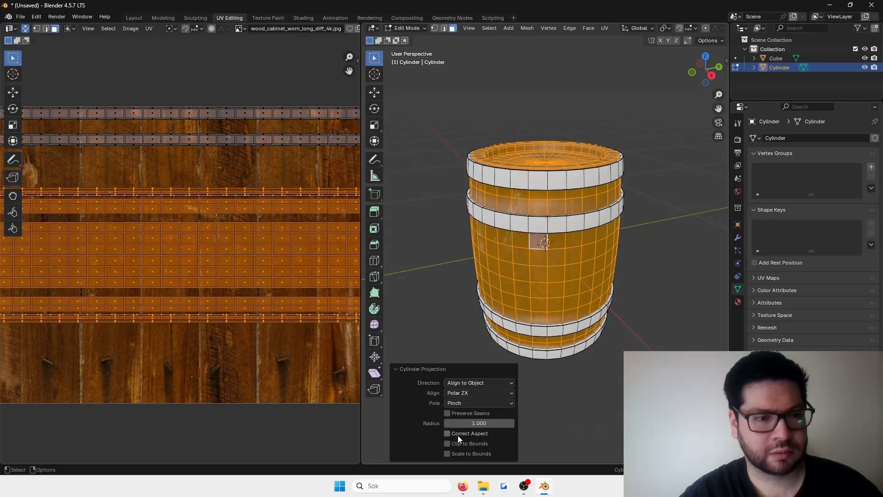
{"action": "left_click", "coordinate": [457, 435]}
{"action": "left_click", "coordinate": [477, 402]}
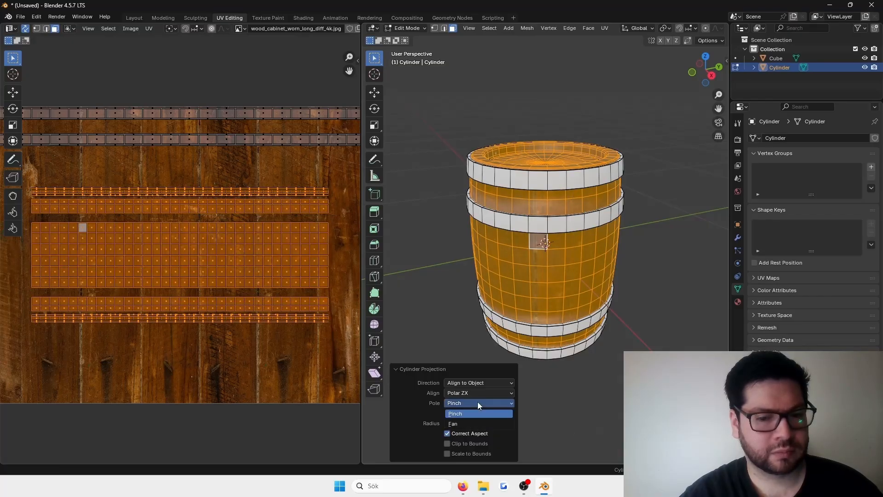
{"action": "left_click", "coordinate": [478, 402]}
{"action": "left_click", "coordinate": [479, 403]}
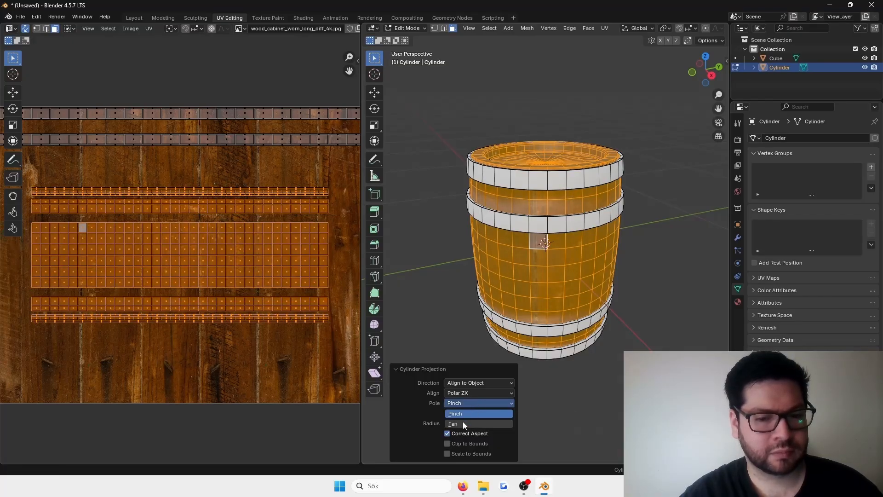
{"action": "left_click", "coordinate": [462, 422]}
{"action": "left_click", "coordinate": [469, 407]}
{"action": "left_click", "coordinate": [466, 415]}
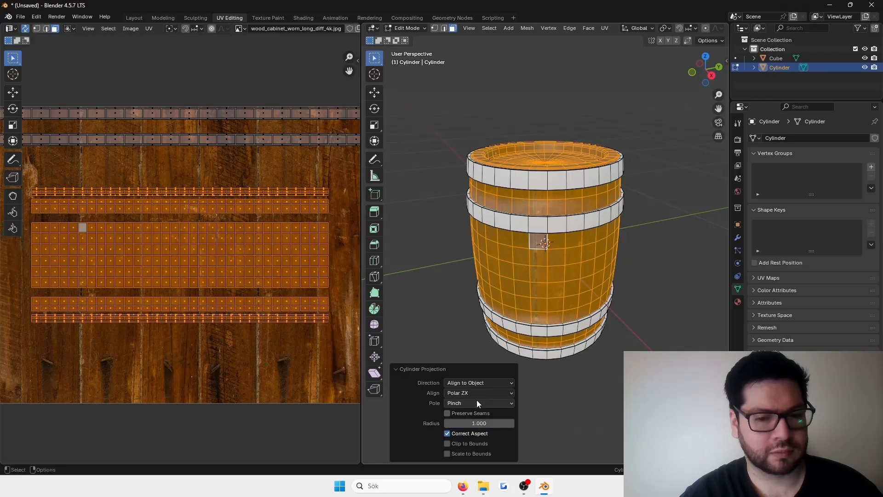
Uniformly scale up the selected wood UVs over the plank texture so the planks appear finer on the barrel
{"action": "scroll", "coordinate": [477, 257], "scroll_direction": "up", "scroll_amount": 4}
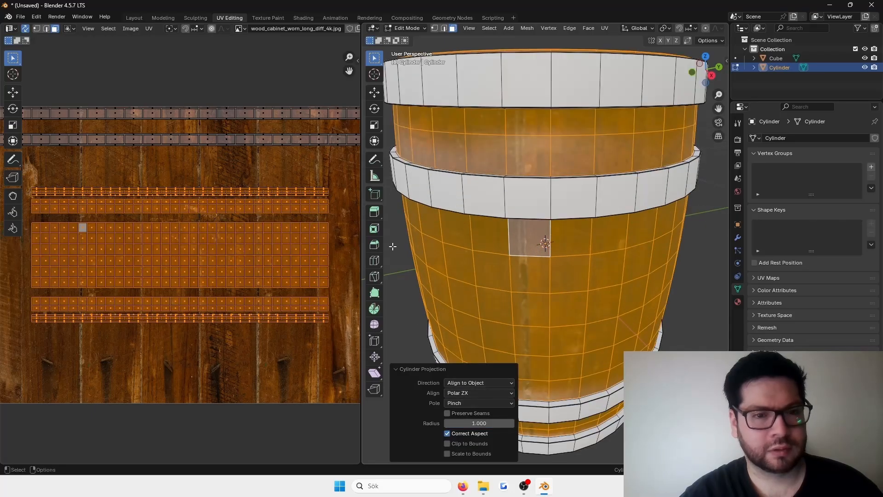
{"action": "scroll", "coordinate": [486, 239], "scroll_direction": "down", "scroll_amount": 3}
{"action": "middle_click_drag", "start_coordinate": [587, 237], "coordinate": [573, 199]}
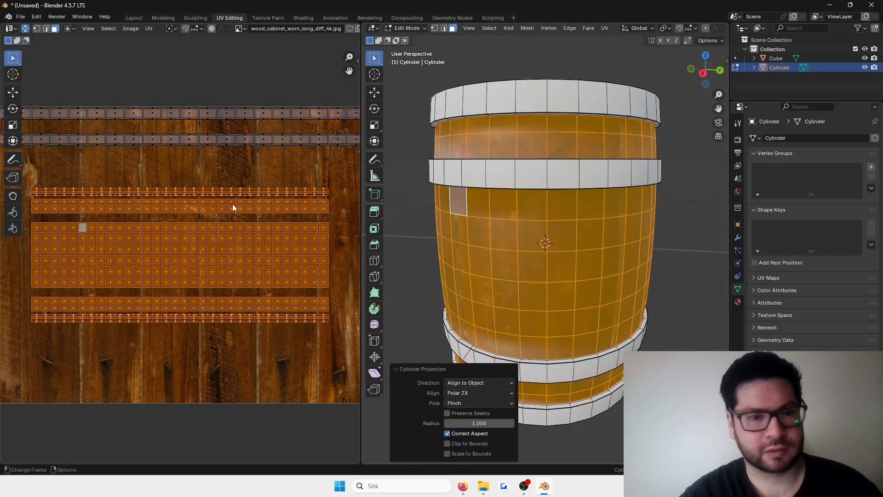
{"action": "scroll", "coordinate": [233, 208], "scroll_direction": "down", "scroll_amount": 4}
{"action": "key", "text": "shift+space"}
{"action": "key", "text": "s"}
{"action": "scroll", "coordinate": [200, 280], "scroll_direction": "up", "scroll_amount": 3}
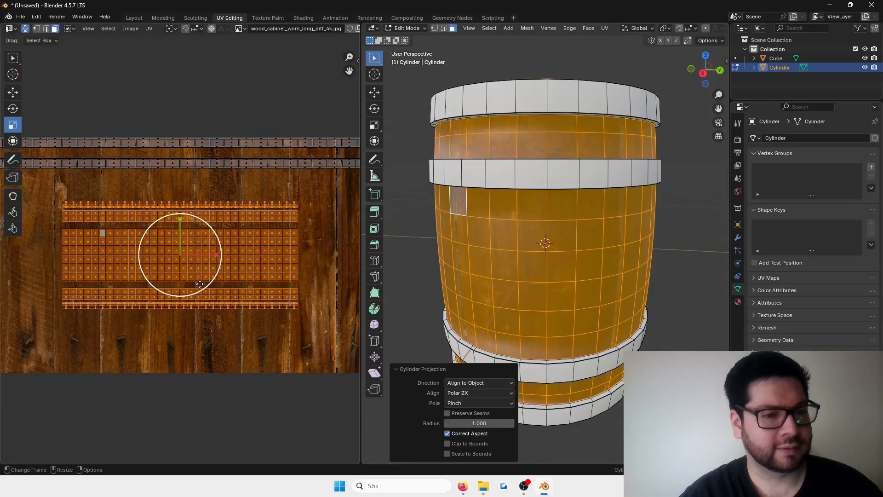
{"action": "left_click_drag", "start_coordinate": [200, 284], "coordinate": [265, 258]}
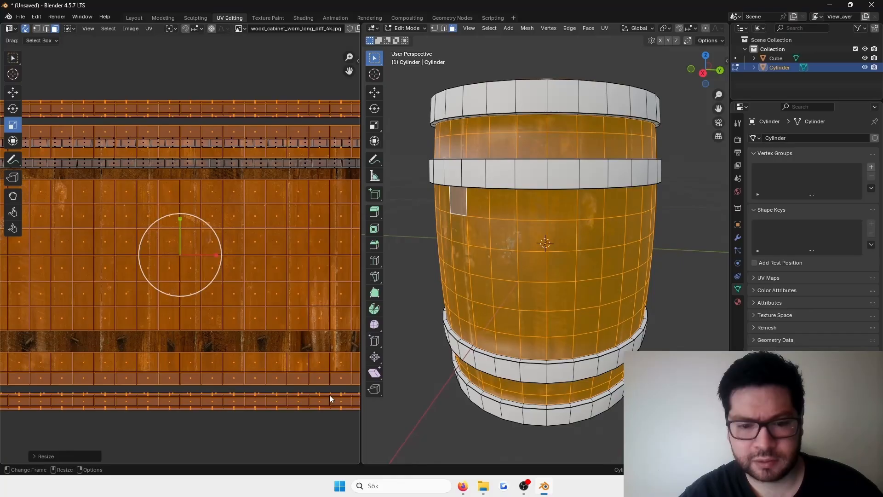
View wood_cabinet_worn_long_diff_4k.jpg from the Barrel textures folder in the image viewer to examine its planks, and return to Blender
{"action": "left_click", "coordinate": [480, 490]}
{"action": "double_click", "coordinate": [493, 106]}
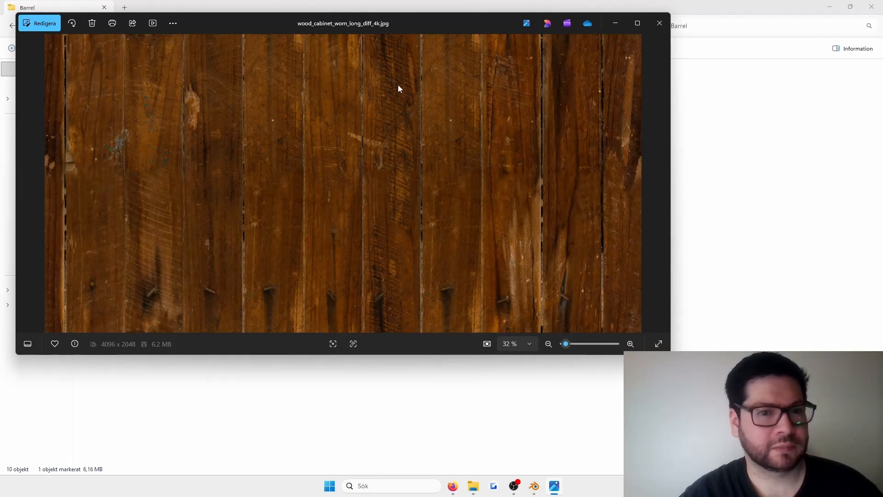
{"action": "key", "text": "Escape"}
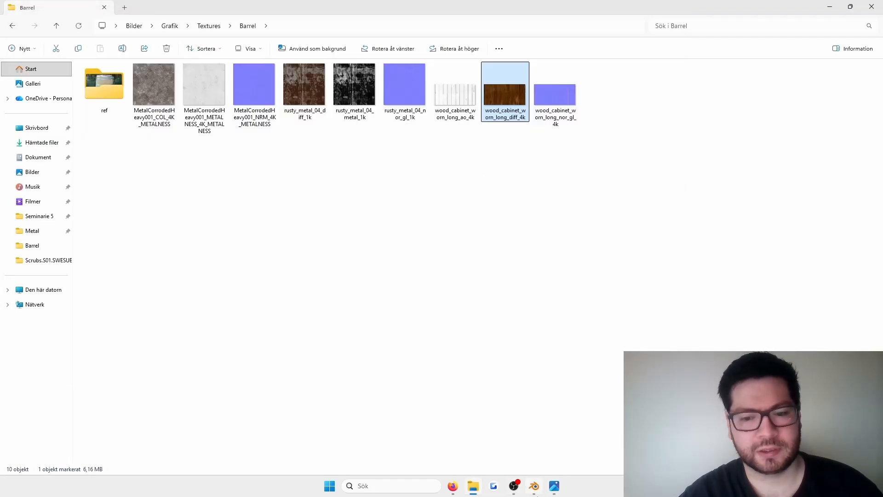
{"action": "left_click", "coordinate": [534, 486]}
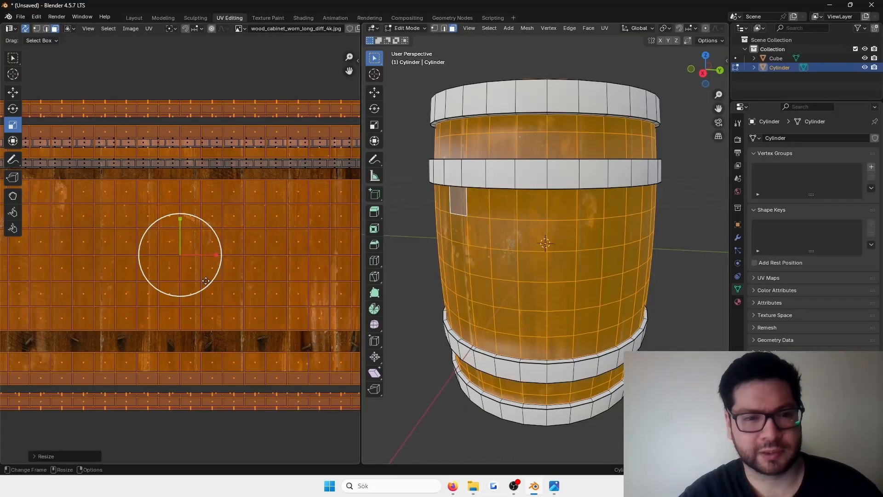
Enlarge the wood UVs slightly and inspect the plank texture around the barrel in the Layout workspace
{"action": "mouse_move", "coordinate": [203, 269]}
{"action": "left_mouse_down"}
{"action": "mouse_move", "coordinate": [220, 274]}
{"action": "mouse_move", "coordinate": [202, 273]}
{"action": "left_mouse_up"}
{"action": "left_click", "coordinate": [133, 18]}
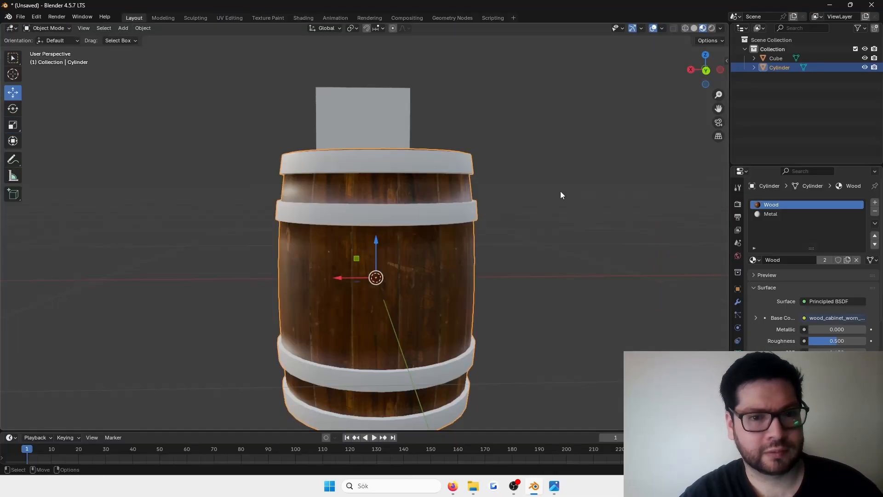
{"action": "scroll", "coordinate": [485, 244], "scroll_direction": "up", "scroll_amount": 3}
{"action": "middle_click_drag", "start_coordinate": [499, 251], "coordinate": [364, 265]}
{"action": "scroll", "coordinate": [503, 221], "scroll_direction": "down", "scroll_amount": 4}
{"action": "middle_click_drag", "start_coordinate": [503, 221], "coordinate": [475, 261]}
{"action": "scroll", "coordinate": [463, 258], "scroll_direction": "up", "scroll_amount": 3}
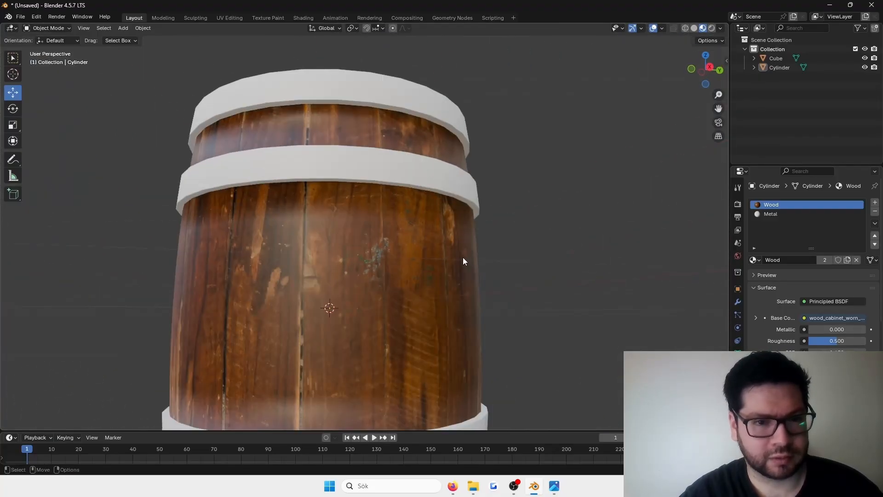
{"action": "scroll", "coordinate": [463, 258], "scroll_direction": "down", "scroll_amount": 3}
{"action": "key", "text": "alt+Tab"}
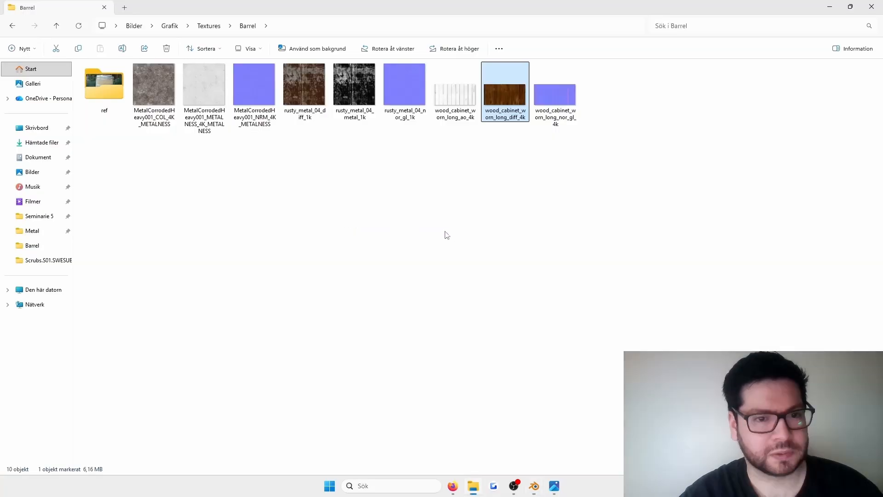
{"action": "left_click", "coordinate": [536, 488]}
{"action": "scroll", "coordinate": [382, 239], "scroll_direction": "down", "scroll_amount": 1}
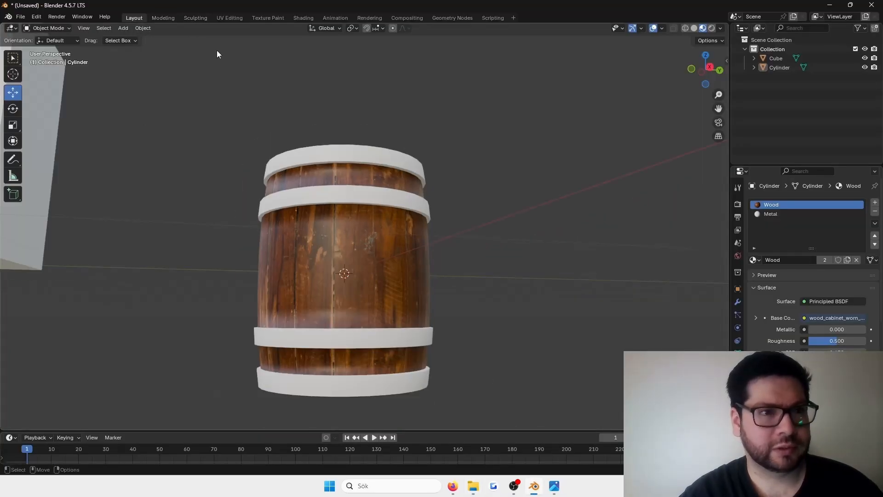
In the UV Editing workspace, compress the wood UVs vertically and move them to fit the height of the wood texture
{"action": "left_click", "coordinate": [230, 17]}
{"action": "scroll", "coordinate": [377, 217], "scroll_direction": "down", "scroll_amount": 2}
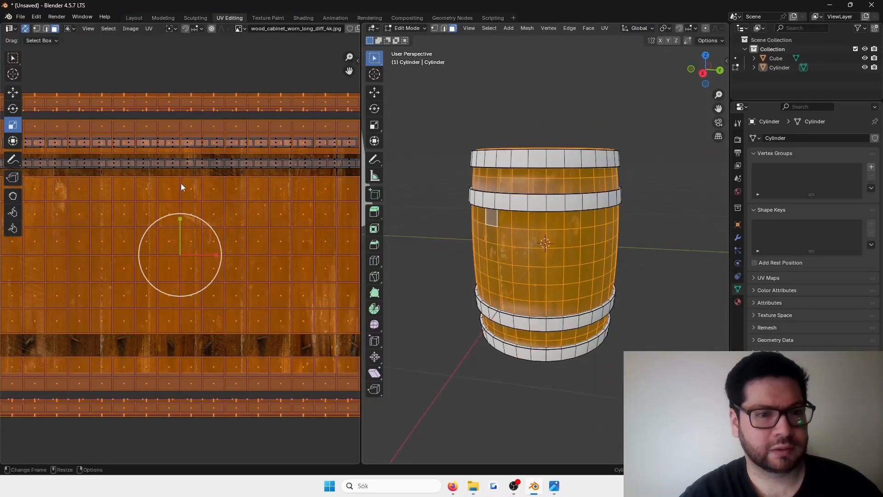
{"action": "scroll", "coordinate": [248, 166], "scroll_direction": "down", "scroll_amount": 3}
{"action": "scroll", "coordinate": [251, 235], "scroll_direction": "up", "scroll_amount": 3}
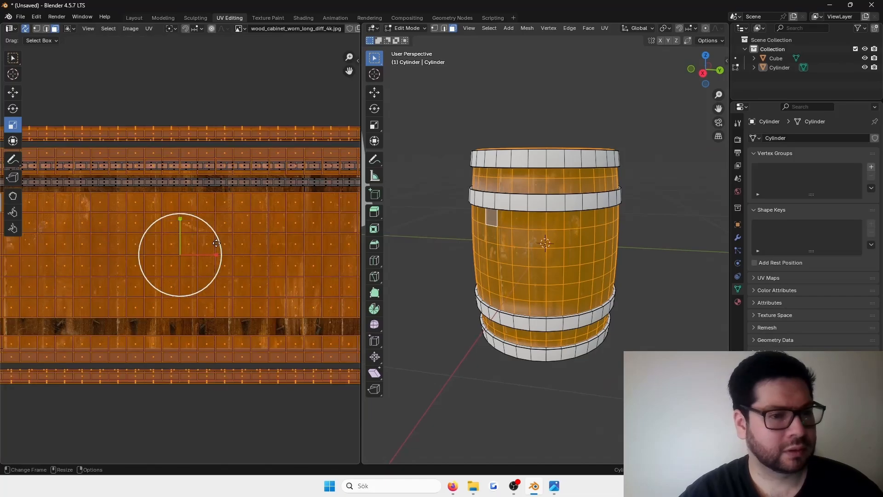
{"action": "mouse_move", "coordinate": [182, 222]}
{"action": "left_mouse_down"}
{"action": "mouse_move", "coordinate": [194, 236]}
{"action": "mouse_move", "coordinate": [185, 222]}
{"action": "mouse_move", "coordinate": [193, 222]}
{"action": "left_mouse_up"}
{"action": "key", "text": "g"}
{"action": "scroll", "coordinate": [207, 216], "scroll_direction": "down", "scroll_amount": 2}
{"action": "middle_click_drag", "start_coordinate": [196, 290], "coordinate": [309, 253]}
{"action": "scroll", "coordinate": [289, 254], "scroll_direction": "up", "scroll_amount": 2}
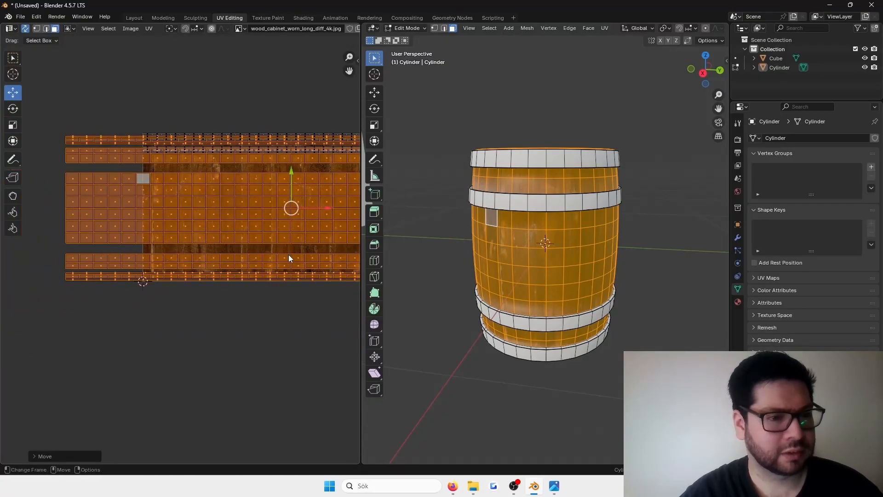
{"action": "middle_click_drag", "start_coordinate": [196, 187], "coordinate": [2, 212]}
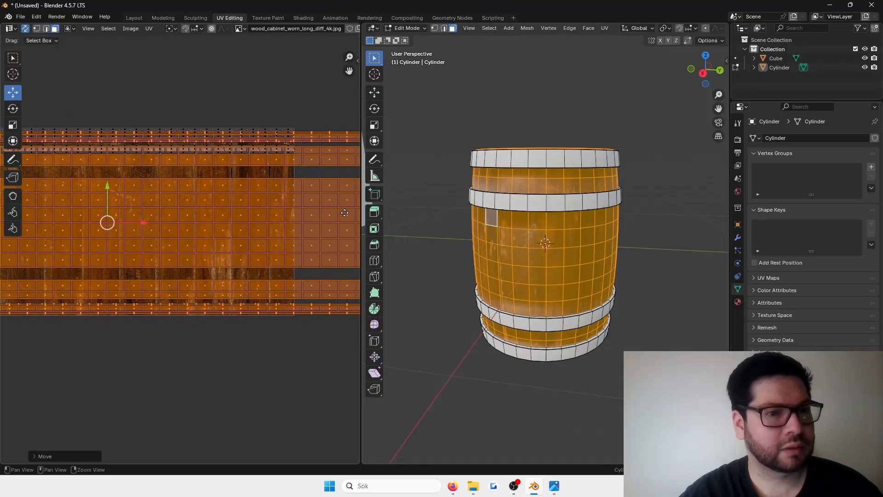
{"action": "scroll", "coordinate": [321, 200], "scroll_direction": "down", "scroll_amount": 1}
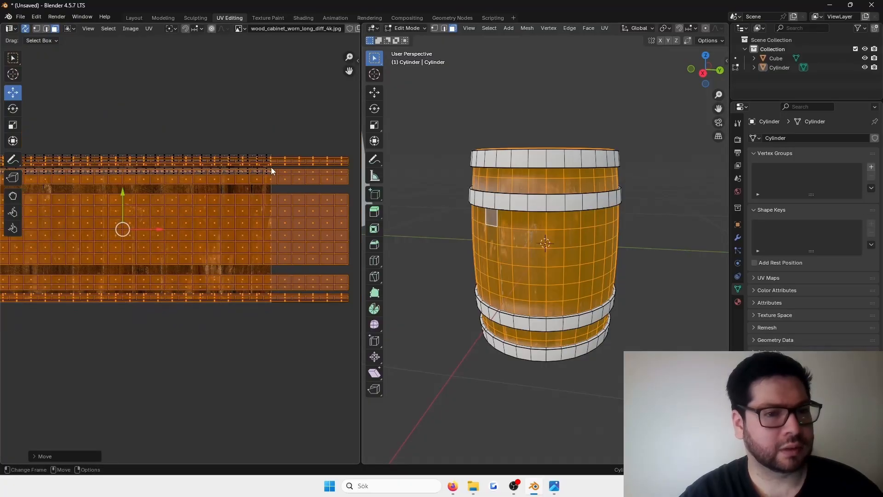
{"action": "scroll", "coordinate": [247, 191], "scroll_direction": "up", "scroll_amount": 1}
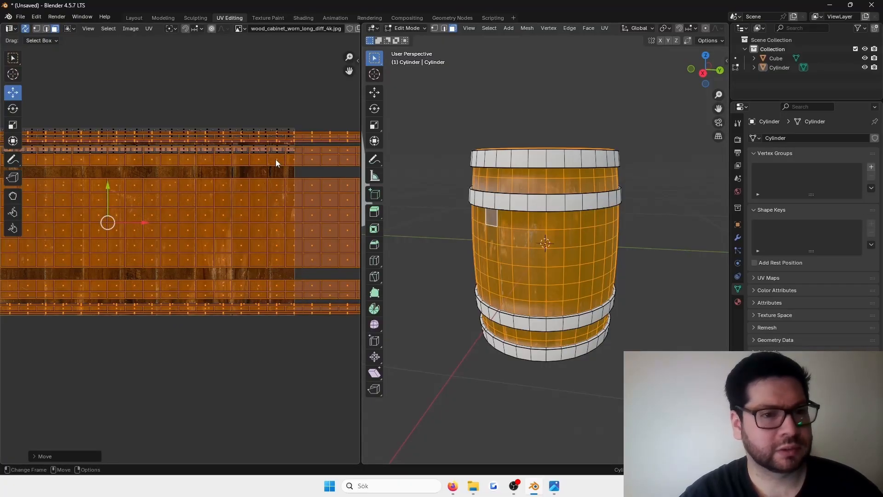
Inspect the adjusted wood texture on the barrel's sides and top in the Layout workspace
{"action": "key", "text": "Tab"}
{"action": "left_click", "coordinate": [136, 18]}
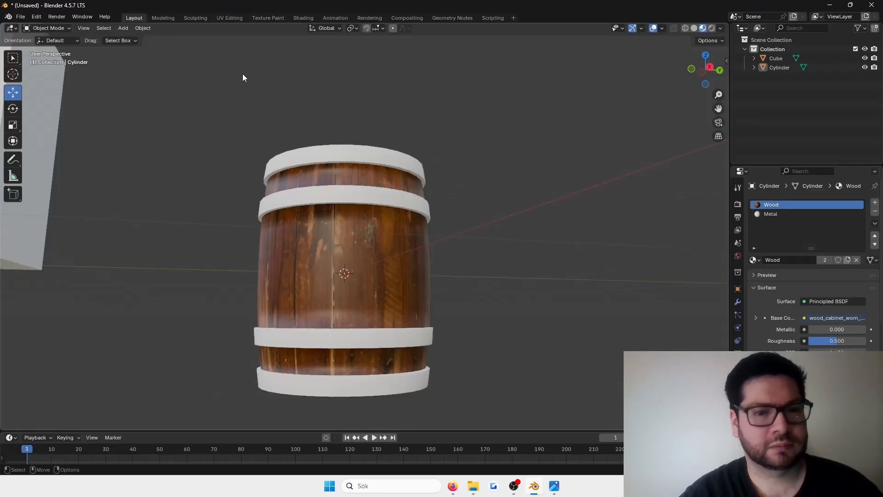
{"action": "scroll", "coordinate": [476, 239], "scroll_direction": "up", "scroll_amount": 3}
{"action": "middle_click_drag", "start_coordinate": [477, 245], "coordinate": [514, 262]}
{"action": "scroll", "coordinate": [460, 267], "scroll_direction": "down", "scroll_amount": 3}
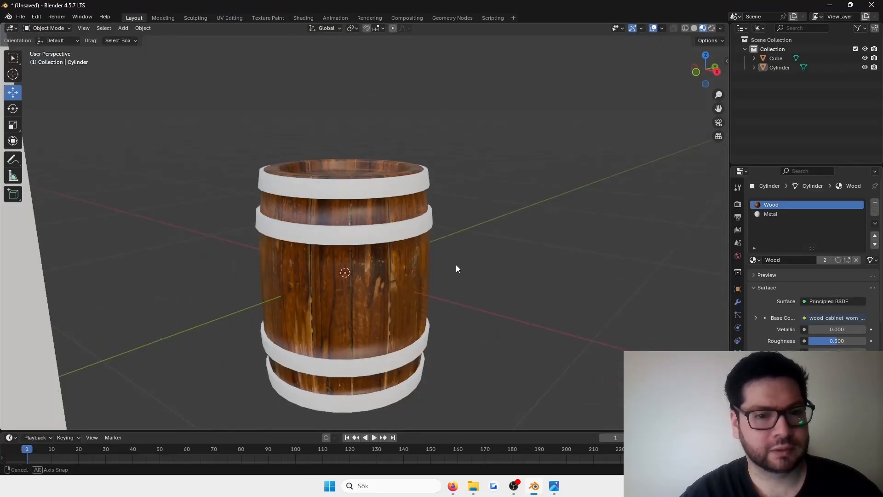
{"action": "middle_click_drag", "start_coordinate": [456, 268], "coordinate": [403, 218]}
{"action": "scroll", "coordinate": [400, 217], "scroll_direction": "up", "scroll_amount": 3}
In the barrel's Edit Mode, select the wood faces of the top and bottom lids, growing the selection out to the metal rims
{"action": "left_click", "coordinate": [365, 146]}
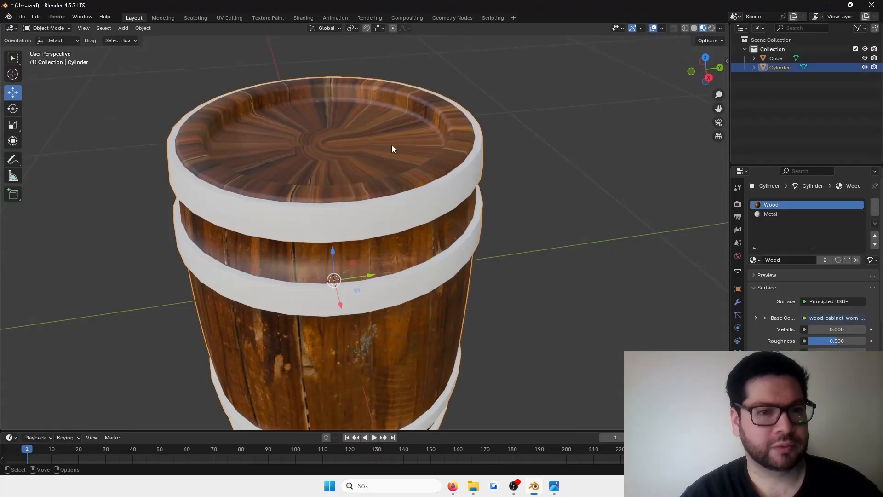
{"action": "key", "text": "Tab"}
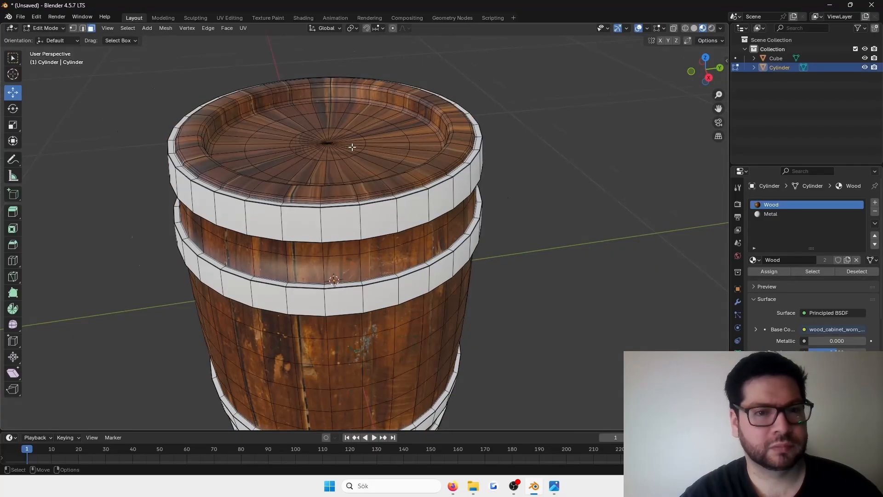
{"action": "middle_click_drag", "start_coordinate": [352, 146], "coordinate": [351, 69]}
{"action": "left_click", "coordinate": [321, 172], "text": "alt"}
{"action": "left_click", "coordinate": [322, 350], "text": "alt+shift"}
{"action": "middle_click_drag", "start_coordinate": [322, 350], "coordinate": [386, 226]}
{"action": "scroll", "coordinate": [386, 227], "scroll_direction": "up", "scroll_amount": 4}
{"action": "key", "text": "ctrl+KP_Add"}
{"action": "key", "text": "ctrl+KP_Add"}
{"action": "key", "text": "ctrl+KP_Add"}
{"action": "key", "text": "ctrl+KP_Add"}
{"action": "key", "text": "ctrl+KP_Add"}
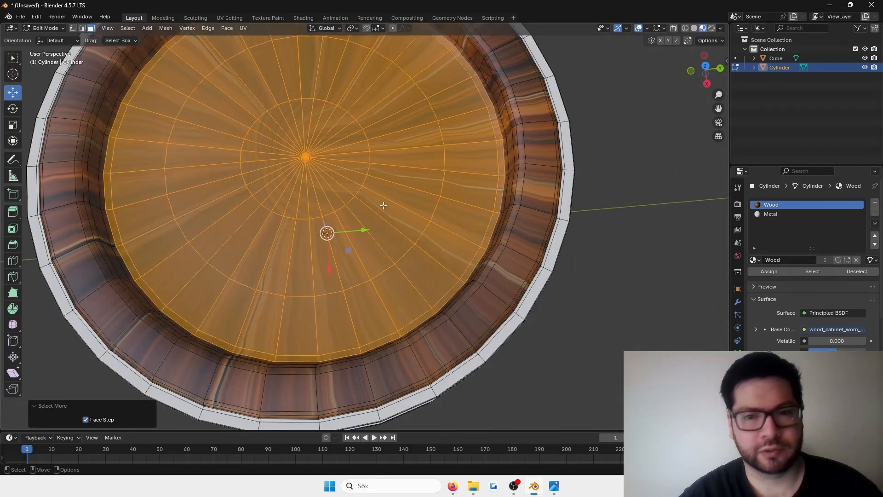
{"action": "scroll", "coordinate": [384, 205], "scroll_direction": "down", "scroll_amount": 4}
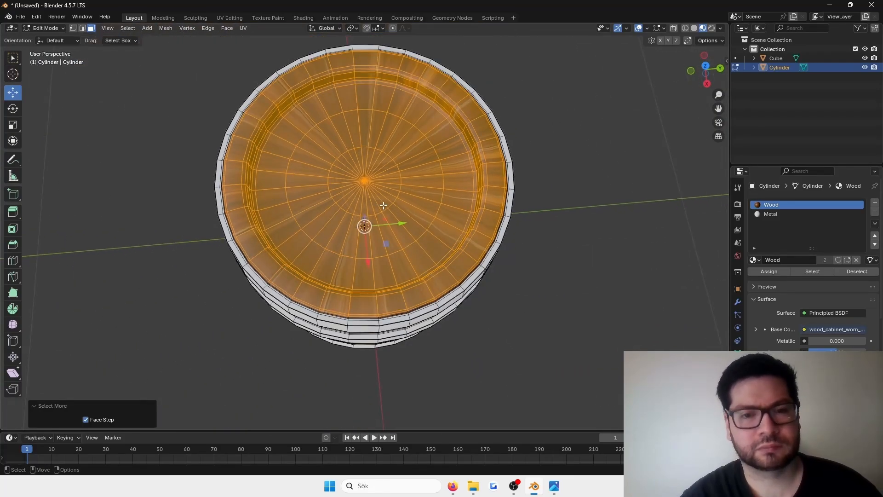
Grow the face selection on the barrel's wooden end caps out to the edge of the outer bands
{"action": "scroll", "coordinate": [528, 191], "scroll_direction": "up", "scroll_amount": 9}
{"action": "scroll", "coordinate": [527, 190], "scroll_direction": "down", "scroll_amount": 6}
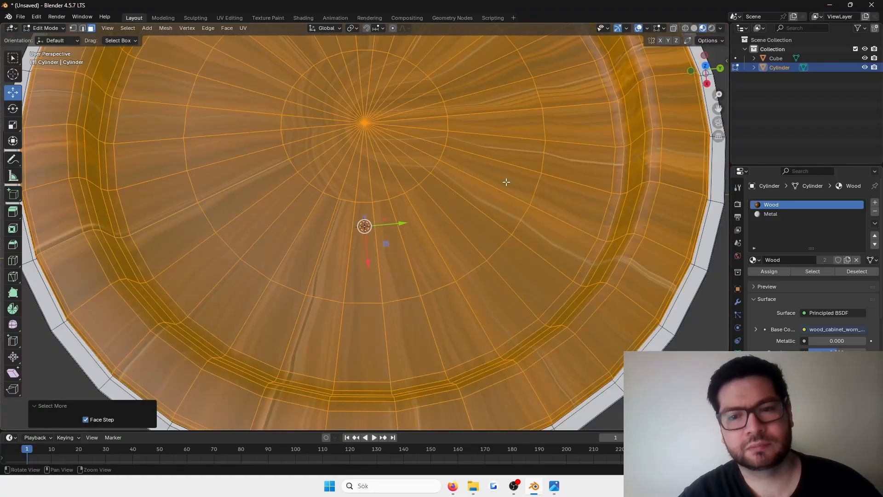
{"action": "middle_click_drag", "start_coordinate": [506, 181], "coordinate": [474, 153]}
{"action": "key", "text": "ctrl+KP_Add"}
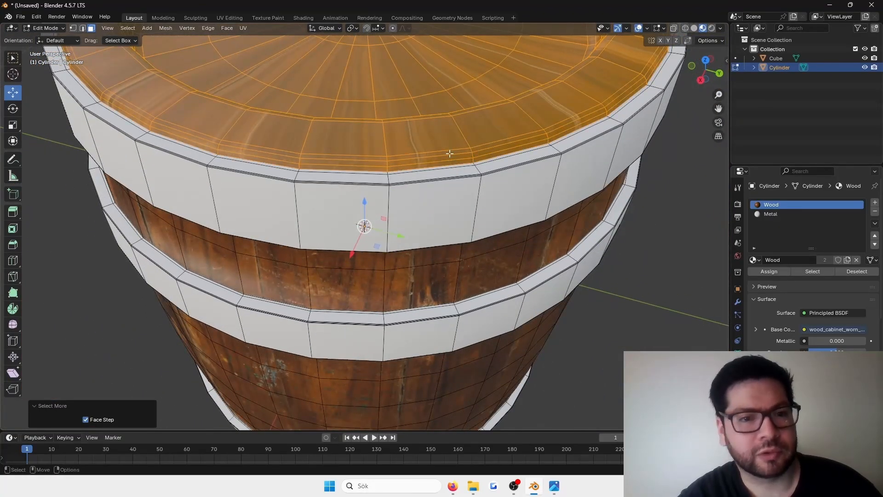
{"action": "scroll", "coordinate": [470, 163], "scroll_direction": "down", "scroll_amount": 5}
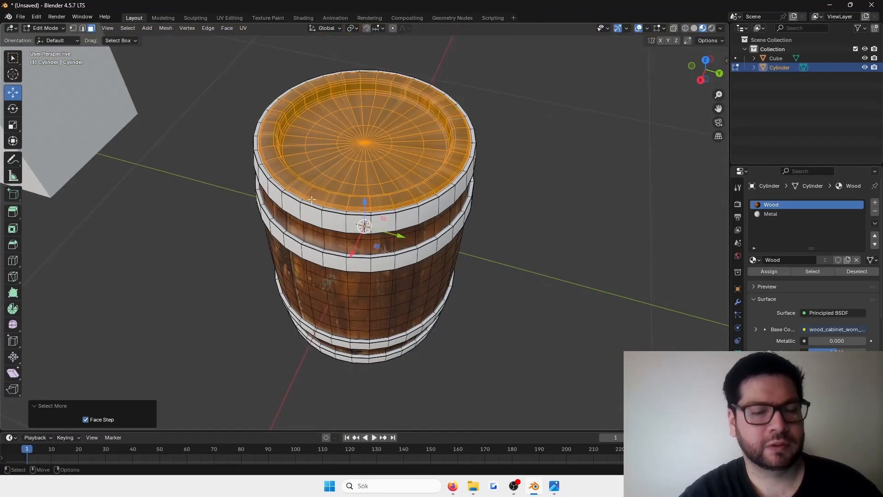
Show the barrel straight from above in Edit Mode with its end-cap faces selected
{"action": "left_click", "coordinate": [231, 18]}
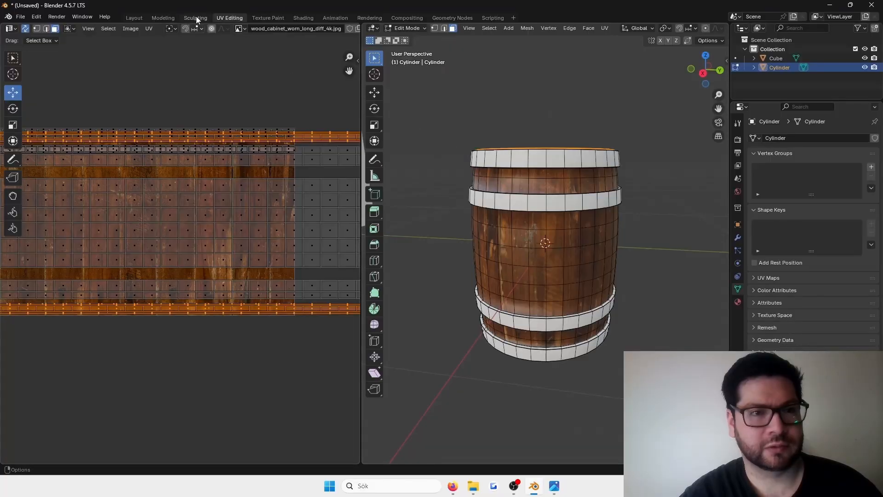
{"action": "left_click", "coordinate": [134, 18]}
{"action": "left_click", "coordinate": [700, 64]}
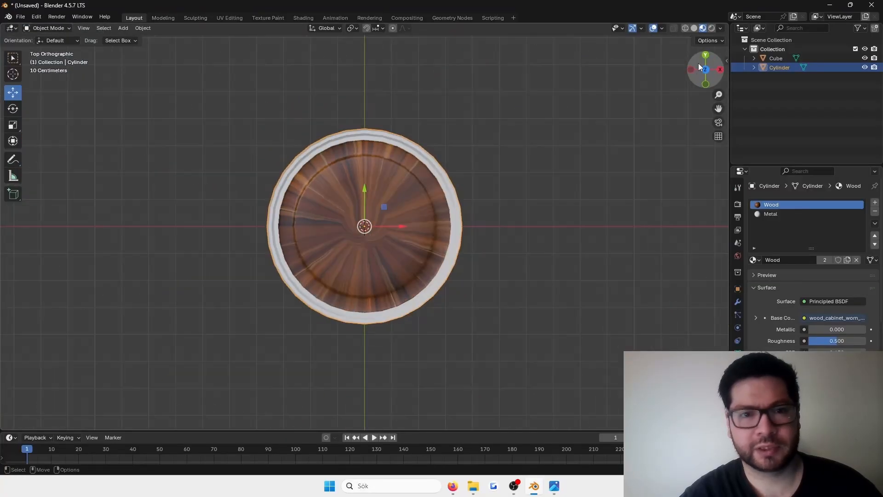
{"action": "key", "text": "F3"}
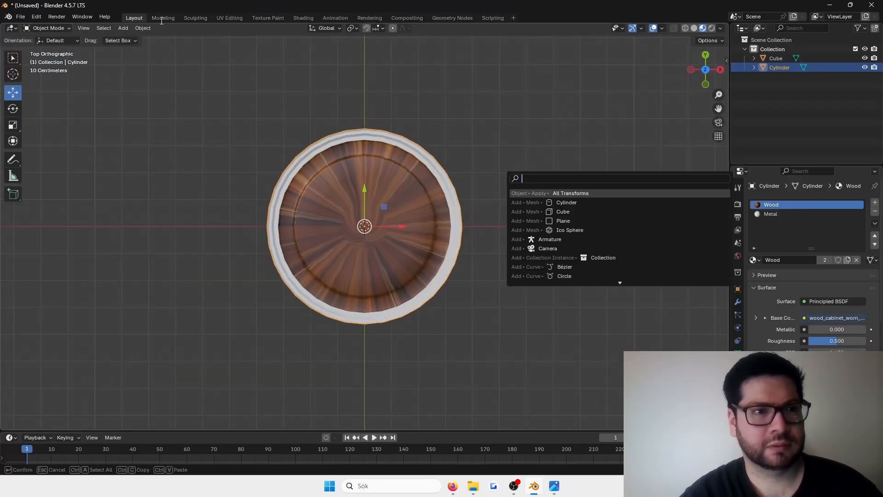
{"action": "left_click", "coordinate": [159, 18]}
{"action": "key", "text": "ctrl+Page_Up"}
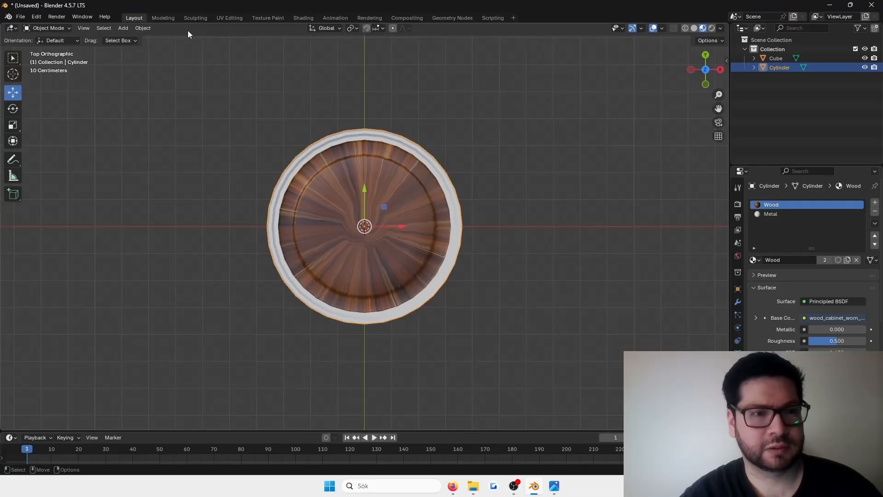
{"action": "key", "text": "Tab"}
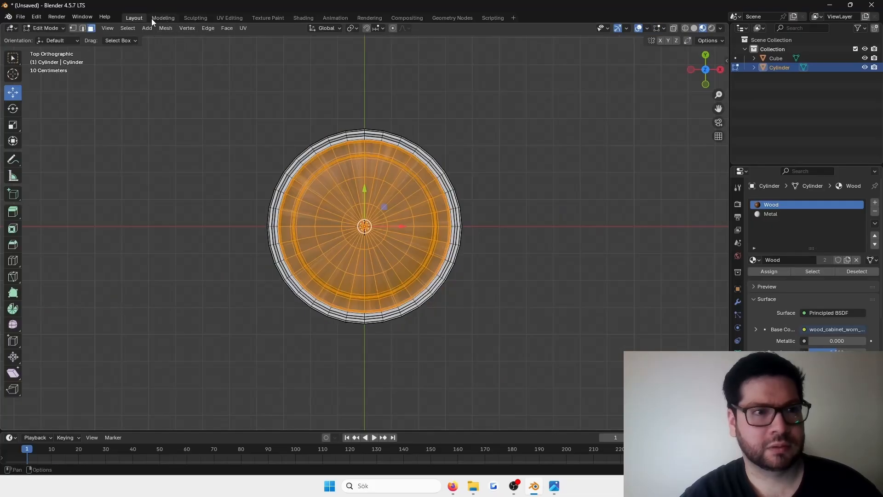
Search the available commands for a planar UV mapping
{"action": "key", "text": "F3"}
{"action": "type", "text": "planar"}
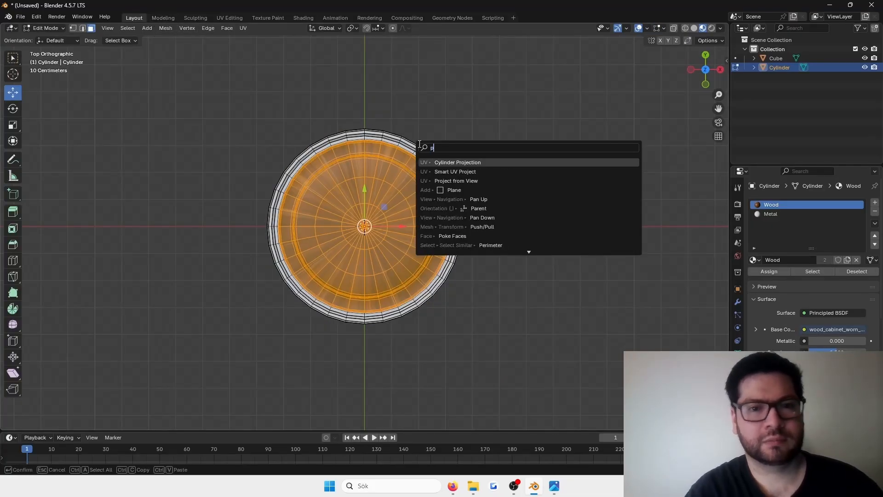
{"action": "key", "text": "BackSpace"}
{"action": "key", "text": "BackSpace"}
{"action": "key", "text": "BackSpace"}
{"action": "key", "text": "BackSpace"}
{"action": "key", "text": "BackSpace"}
{"action": "key", "text": "BackSpace"}
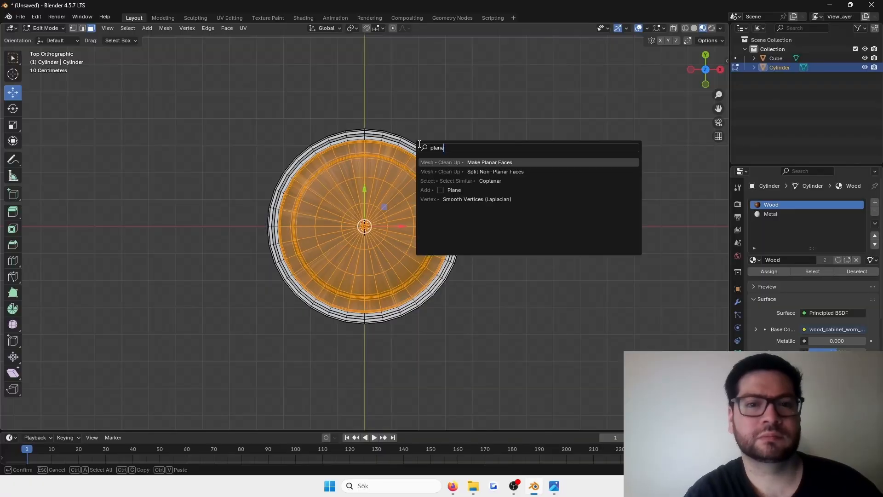
{"action": "type", "text": "uv pla"}
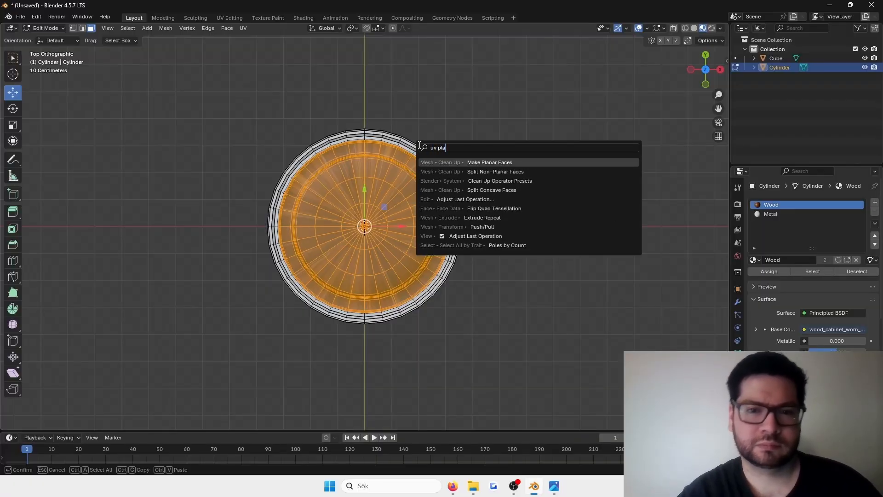
Map the selected end-cap faces with Project from View, using the top orthographic view
{"action": "key", "text": "BackSpace"}
{"action": "key", "text": "BackSpace"}
{"action": "key", "text": "BackSpace"}
{"action": "key", "text": "BackSpace"}
{"action": "key", "text": "BackSpace"}
{"action": "key", "text": "BackSpace"}
{"action": "type", "text": "project"}
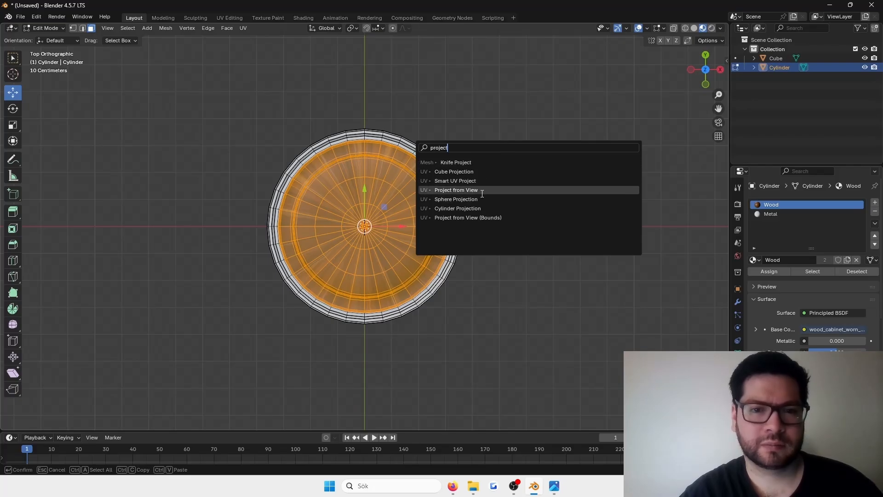
{"action": "left_click", "coordinate": [483, 193]}
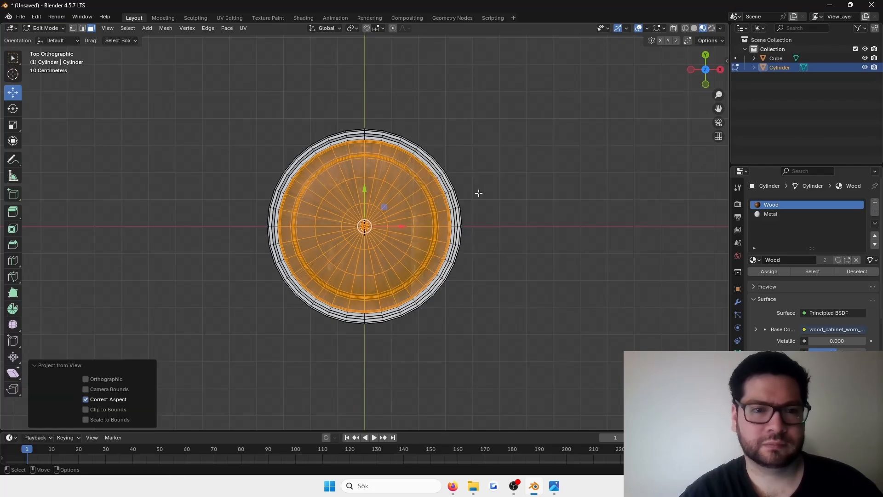
Enlarge the end caps' circular UV island to most of the wood texture's height
{"action": "left_click", "coordinate": [230, 20]}
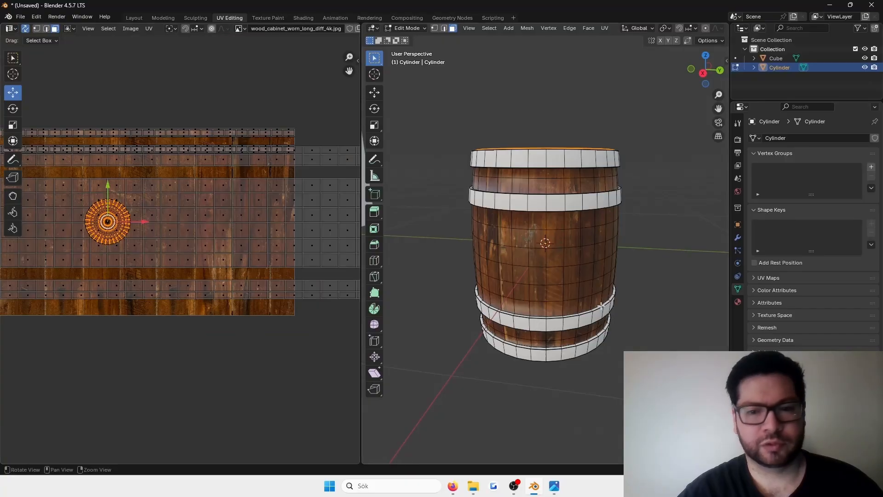
{"action": "mouse_move", "coordinate": [582, 216]}
{"action": "middle_mouse_down"}
{"action": "mouse_move", "coordinate": [584, 151]}
{"action": "mouse_move", "coordinate": [580, 203]}
{"action": "middle_mouse_up"}
{"action": "left_click", "coordinate": [13, 125]}
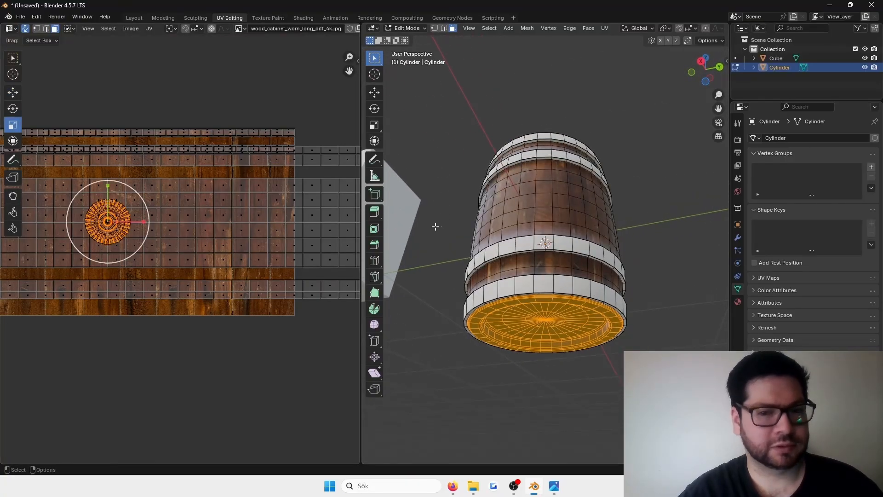
{"action": "left_click_drag", "start_coordinate": [148, 230], "coordinate": [189, 237]}
{"action": "key", "text": "shift+space"}
{"action": "key", "text": "g"}
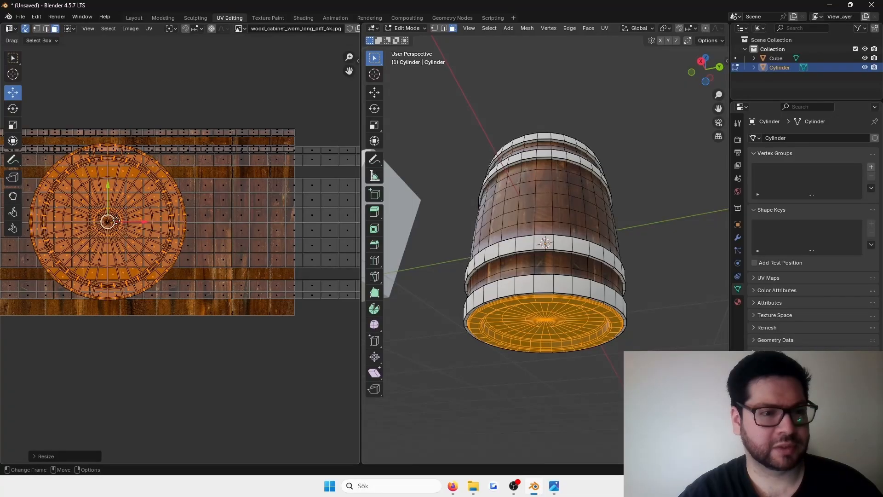
Move the caps' UV island sideways onto other planks, shrink it to about two thirds of the texture's height, and shift it slightly up
{"action": "left_click_drag", "start_coordinate": [117, 221], "coordinate": [186, 237]}
{"action": "key", "text": "shift+space"}
{"action": "key", "text": "s"}
{"action": "key", "text": "shift+space"}
{"action": "key", "text": "g"}
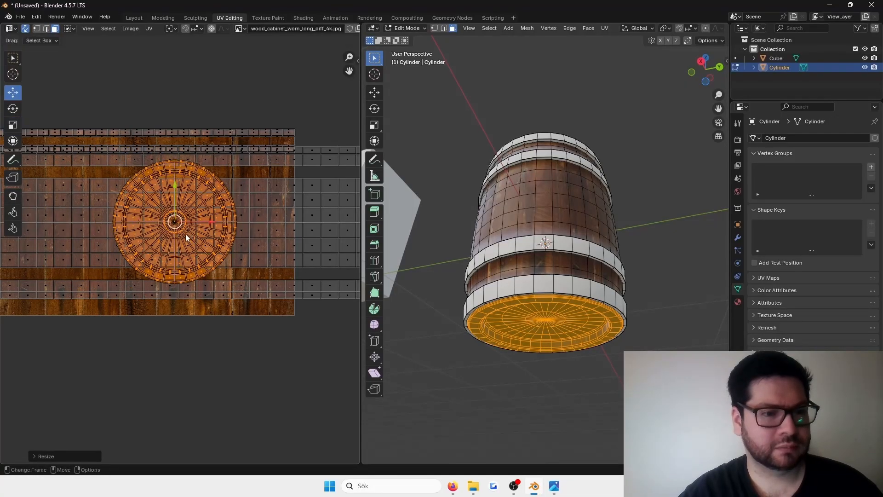
{"action": "left_click_drag", "start_coordinate": [175, 190], "coordinate": [175, 185]}
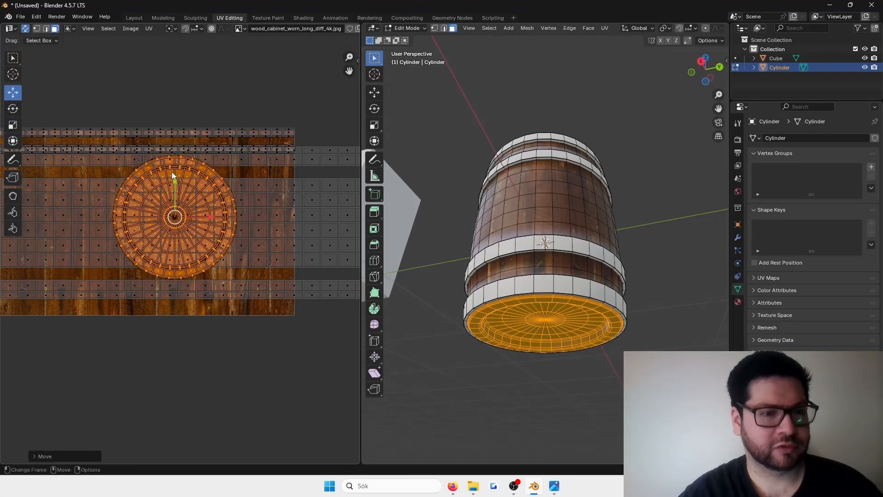
Check the wood grain on the lid and scale the caps' UV island down to about half the texture's height
{"action": "left_click", "coordinate": [134, 18]}
{"action": "left_click", "coordinate": [520, 224]}
{"action": "middle_click_drag", "start_coordinate": [480, 173], "coordinate": [520, 197]}
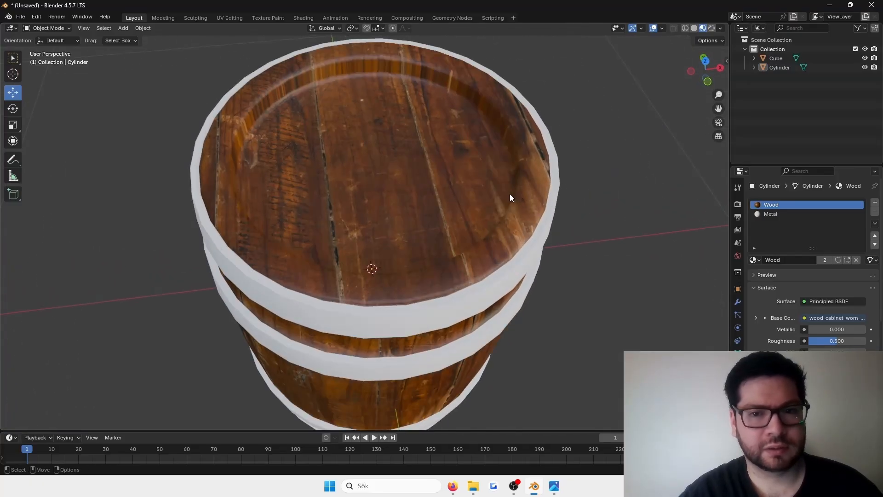
{"action": "left_click", "coordinate": [494, 145]}
{"action": "key", "text": "Tab"}
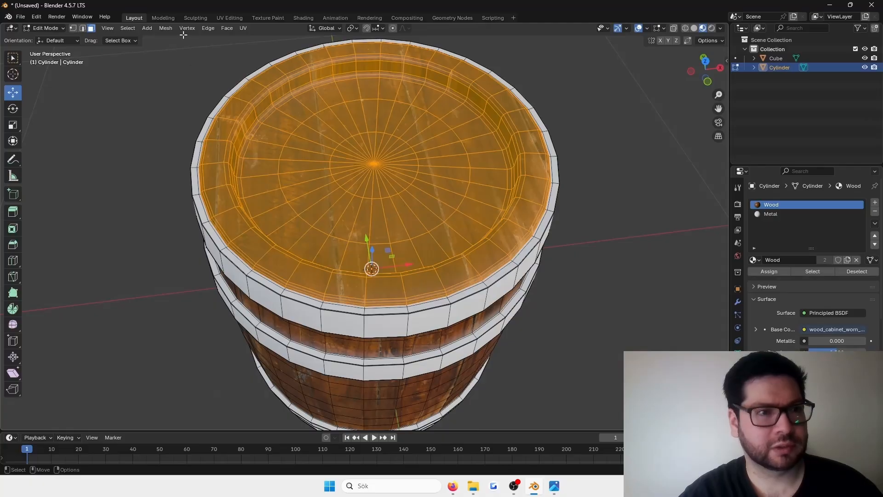
{"action": "left_click", "coordinate": [230, 18]}
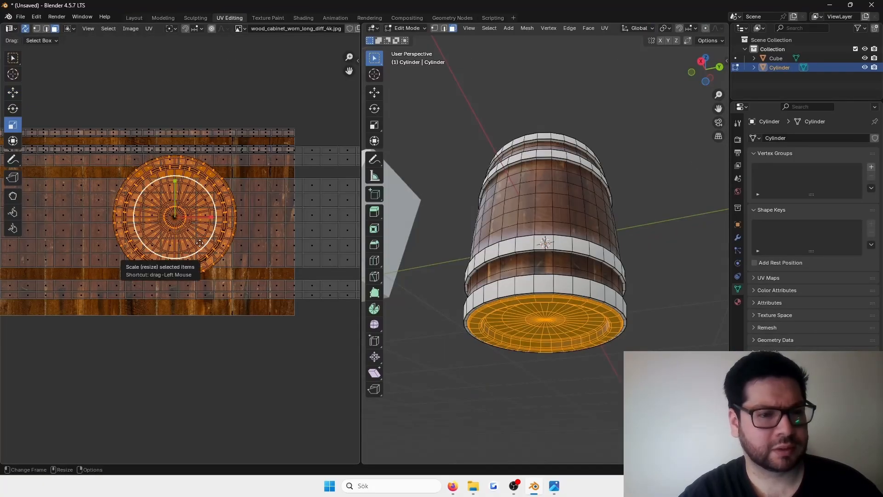
{"action": "left_click_drag", "start_coordinate": [200, 242], "coordinate": [193, 237]}
{"action": "key", "text": "shift+space"}
{"action": "key", "text": "g"}
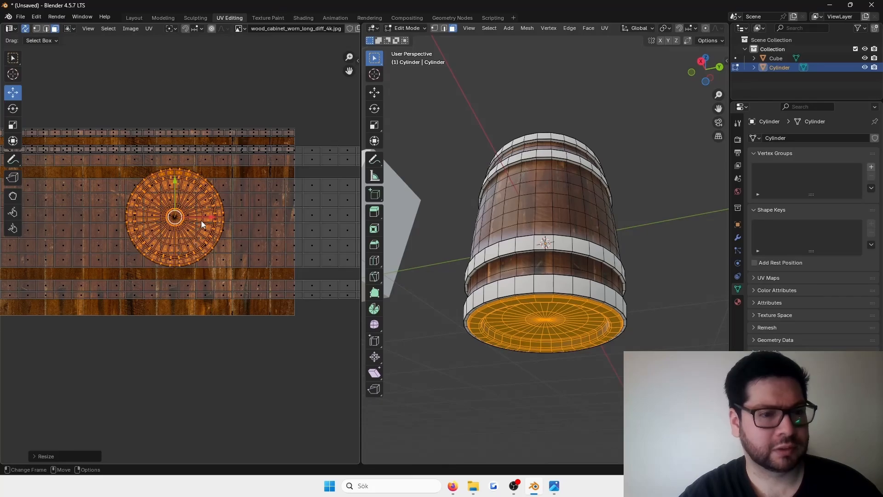
Select the face loop of the lid's recessed inner wall together with the narrow bevel loop below it
{"action": "left_click", "coordinate": [128, 17]}
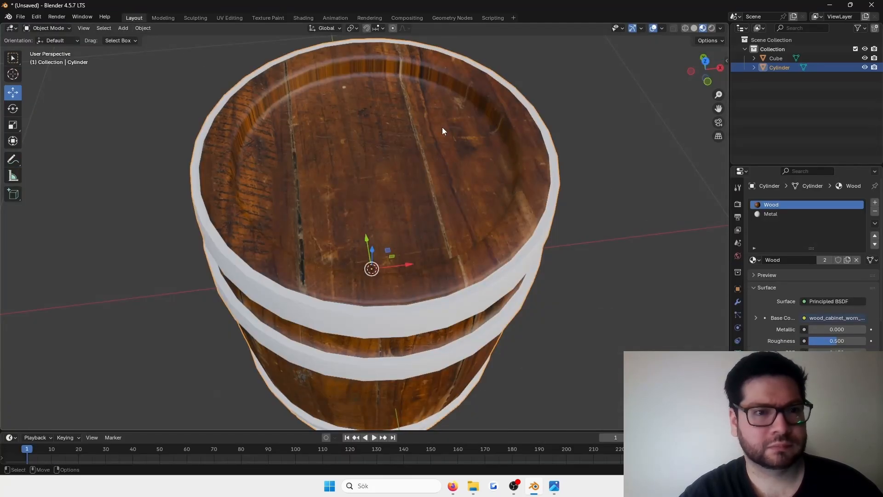
{"action": "middle_click_drag", "start_coordinate": [443, 131], "coordinate": [421, 152]}
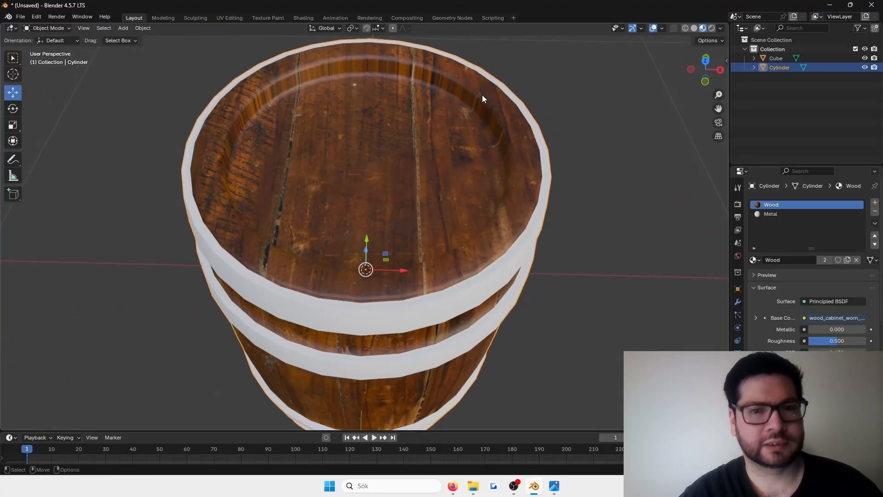
{"action": "key", "text": "Tab"}
{"action": "left_click", "coordinate": [484, 111]}
{"action": "key", "text": "KP_Decimal"}
{"action": "middle_click_drag", "start_coordinate": [483, 111], "coordinate": [466, 127]}
{"action": "left_click", "coordinate": [421, 228], "text": "alt"}
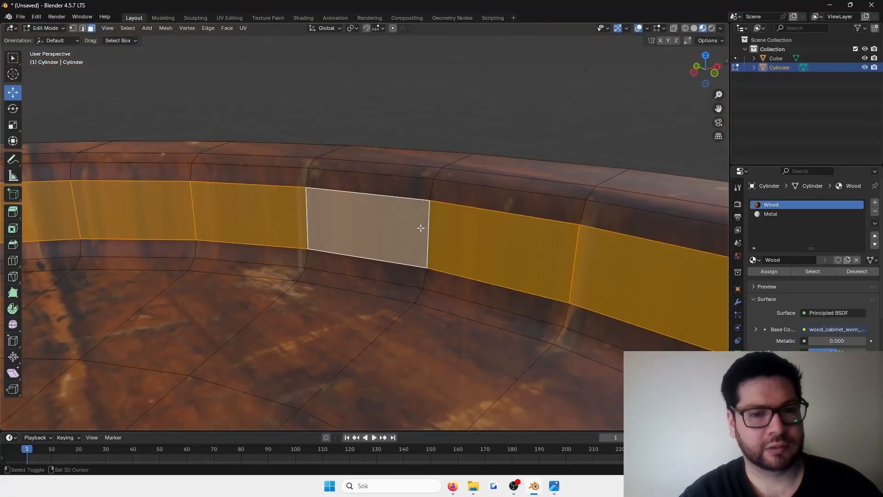
{"action": "left_click", "coordinate": [421, 272], "text": "alt+shift"}
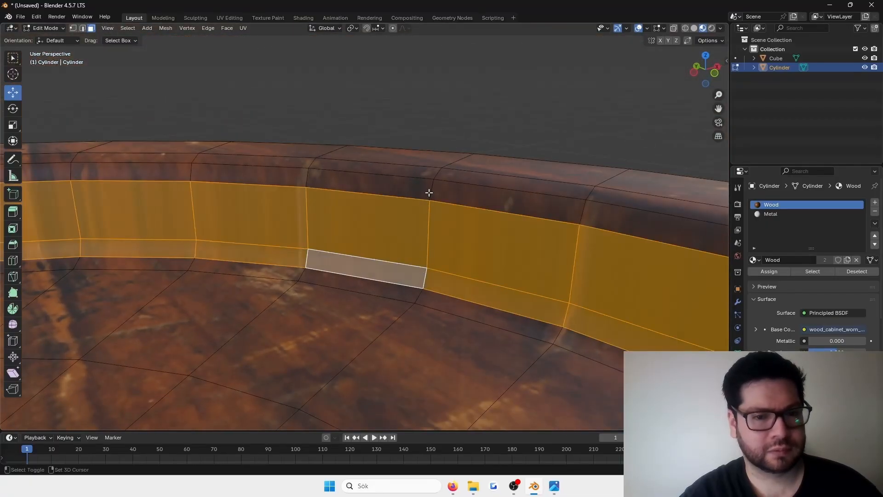
Add the recess wall's upper bevel loop and the lid's outer edge face loops to the selection
{"action": "scroll", "coordinate": [429, 193], "scroll_direction": "down", "scroll_amount": 6}
{"action": "middle_click_drag", "start_coordinate": [429, 193], "coordinate": [444, 260]}
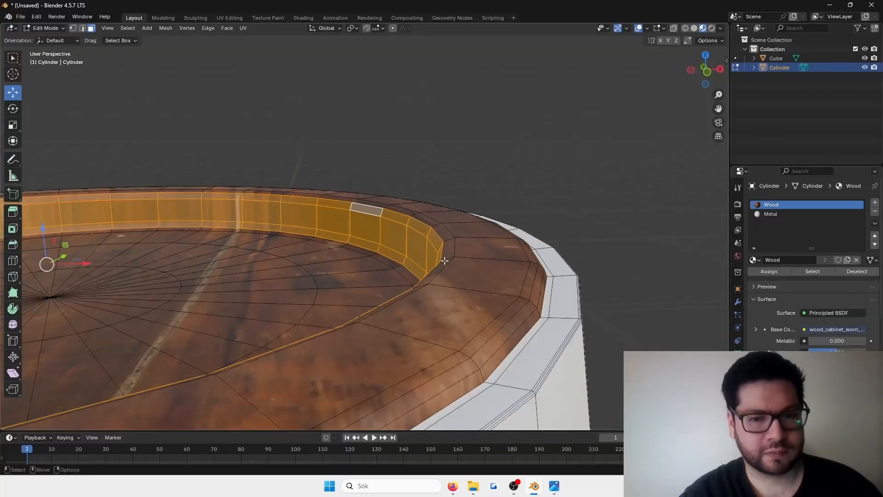
{"action": "left_click", "coordinate": [544, 323], "text": "alt+shift"}
{"action": "left_click", "coordinate": [539, 313], "text": "alt+shift"}
{"action": "left_click", "coordinate": [538, 313], "text": "alt+shift"}
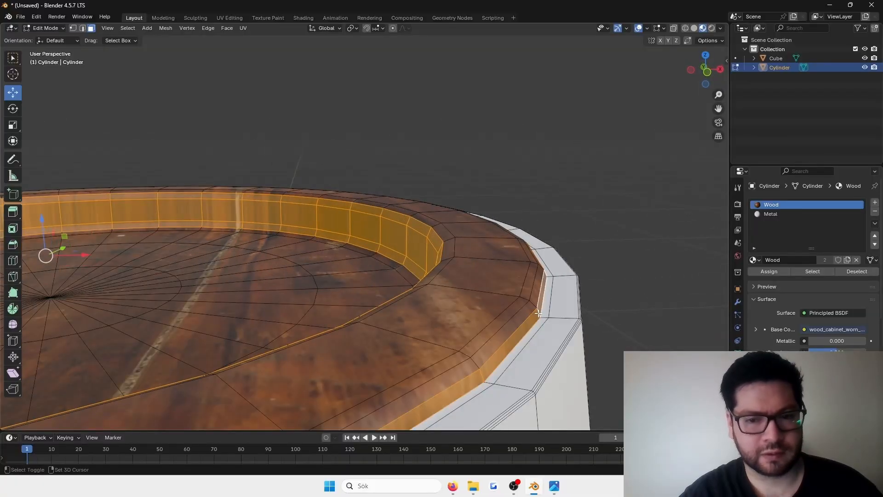
{"action": "left_click", "coordinate": [537, 297], "text": "alt+shift"}
Unwrap the selected lid wall and edge loops with Smart UV Project at its default settings
{"action": "key", "text": "F3"}
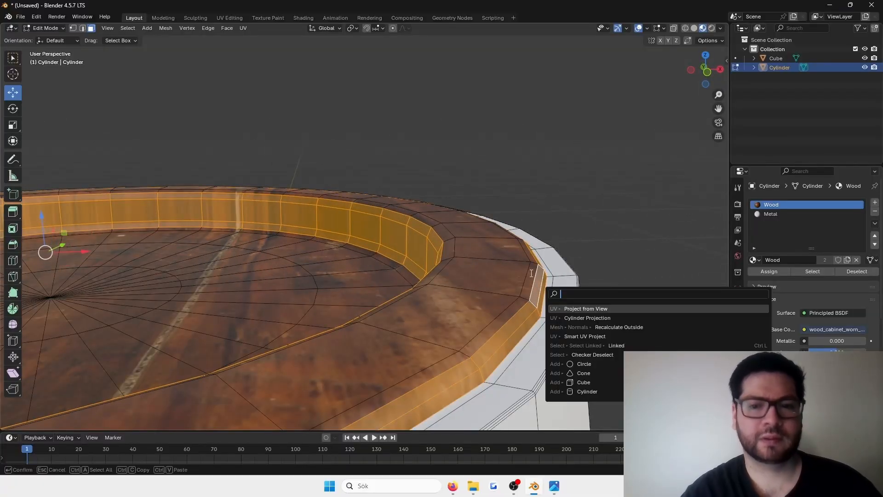
{"action": "type", "text": "uv"}
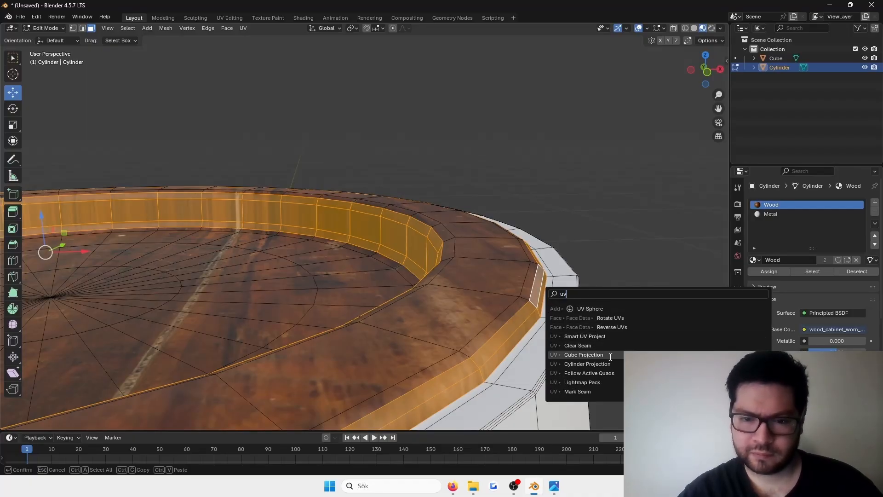
{"action": "key", "text": "BackSpace"}
{"action": "key", "text": "BackSpace"}
{"action": "type", "text": "smar"}
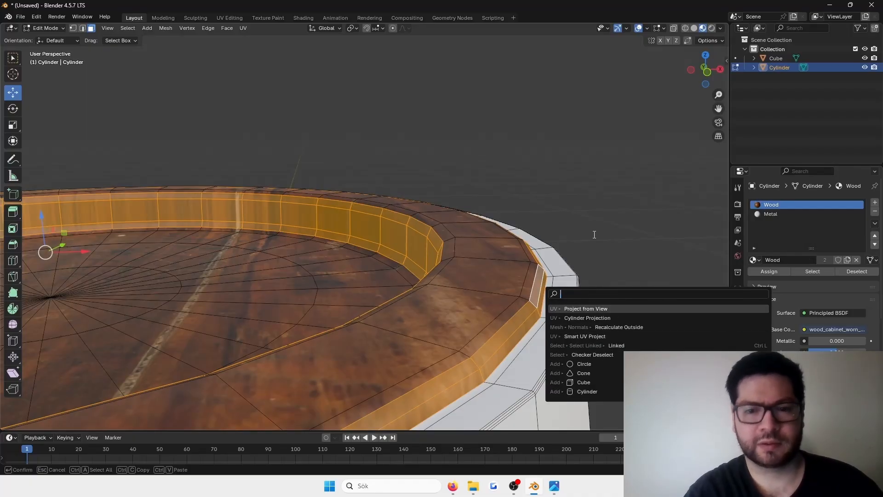
{"action": "type", "text": "t"}
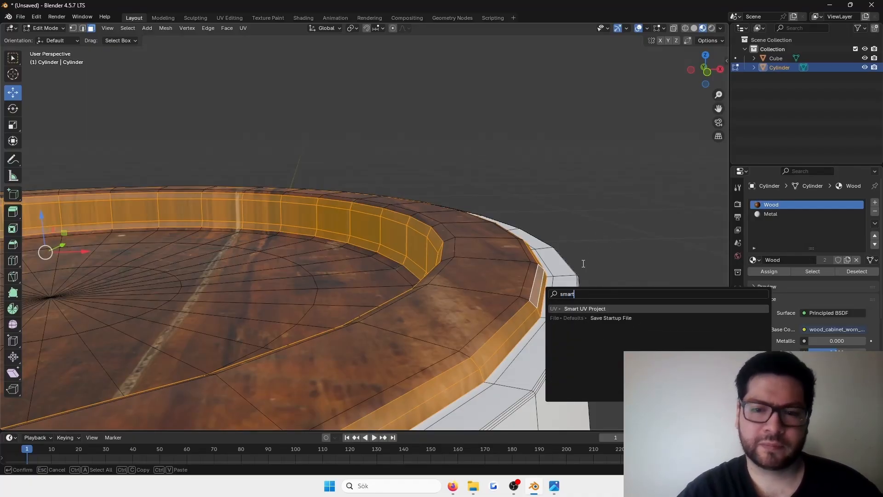
{"action": "left_click", "coordinate": [587, 306]}
{"action": "left_click", "coordinate": [564, 391]}
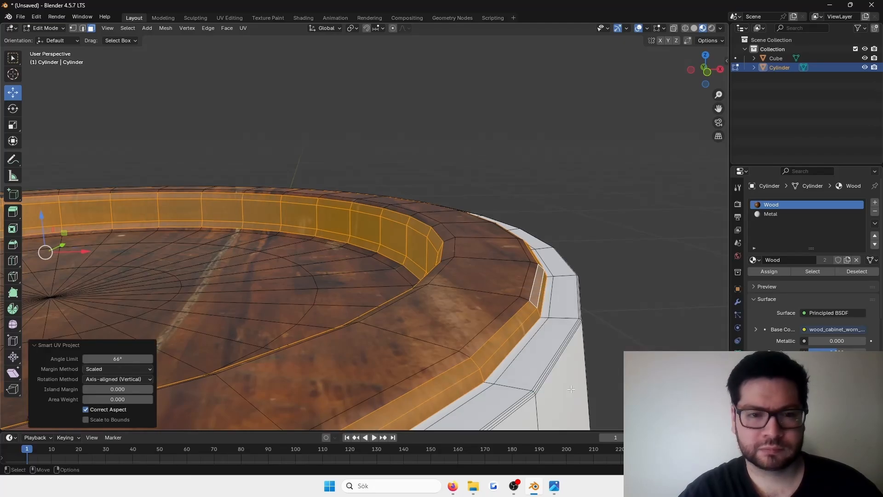
Examine the wood texture on the barrel's lid recess, rim and sides in Object Mode
{"action": "key", "text": "Tab"}
{"action": "scroll", "coordinate": [484, 160], "scroll_direction": "down", "scroll_amount": 3}
{"action": "left_click", "coordinate": [484, 161]}
{"action": "middle_click_drag", "start_coordinate": [482, 168], "coordinate": [422, 178]}
{"action": "scroll", "coordinate": [470, 236], "scroll_direction": "up", "scroll_amount": 3}
{"action": "scroll", "coordinate": [470, 236], "scroll_direction": "down", "scroll_amount": 4}
{"action": "scroll", "coordinate": [486, 221], "scroll_direction": "up", "scroll_amount": 4}
{"action": "scroll", "coordinate": [464, 199], "scroll_direction": "down", "scroll_amount": 10}
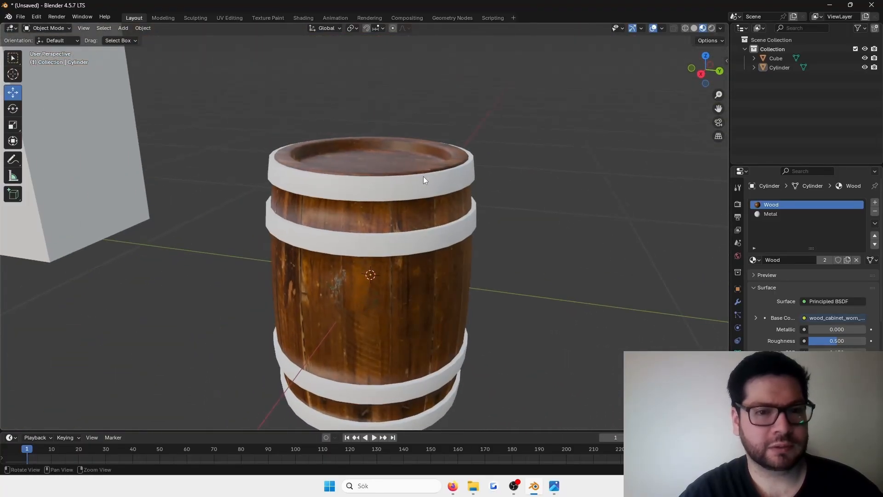
Select only the barrel's band faces assigned to the Metal material, clearing the previous lid face selection
{"action": "scroll", "coordinate": [475, 156], "scroll_direction": "up", "scroll_amount": 3}
{"action": "left_click", "coordinate": [775, 215]}
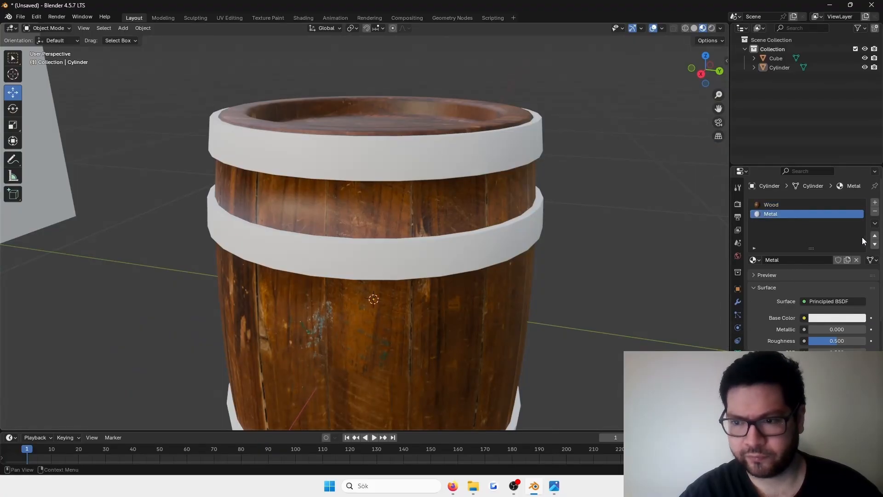
{"action": "key", "text": "Tab"}
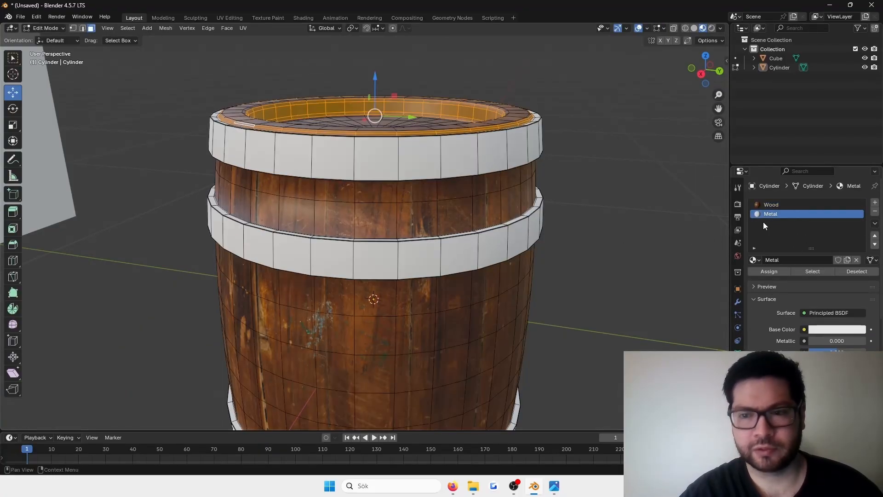
{"action": "left_click", "coordinate": [806, 269]}
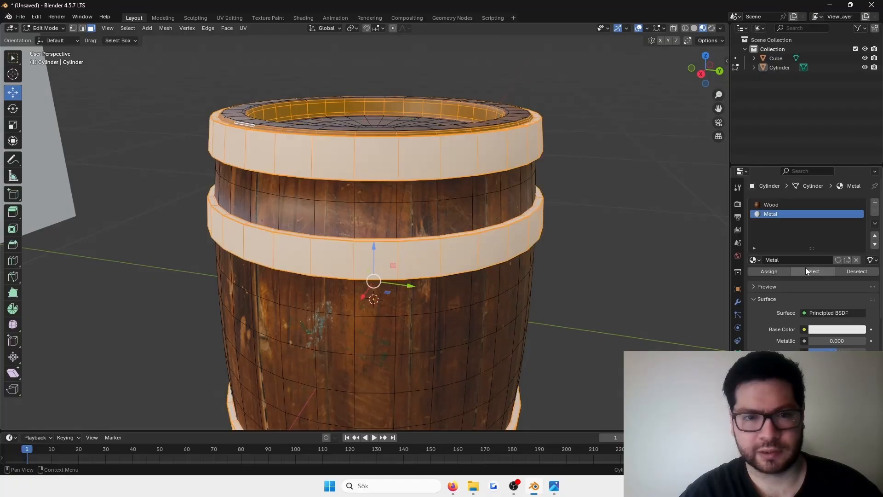
{"action": "left_click", "coordinate": [575, 167]}
{"action": "left_click", "coordinate": [810, 271]}
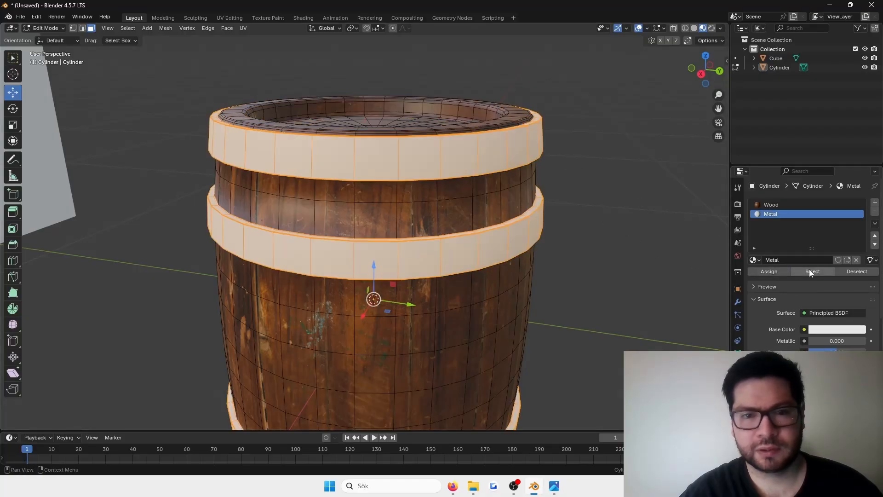
Unwrap the selected metal band faces with Smart UV Project using the Axis-aligned (Vertical) rotation method
{"action": "key", "text": "F3"}
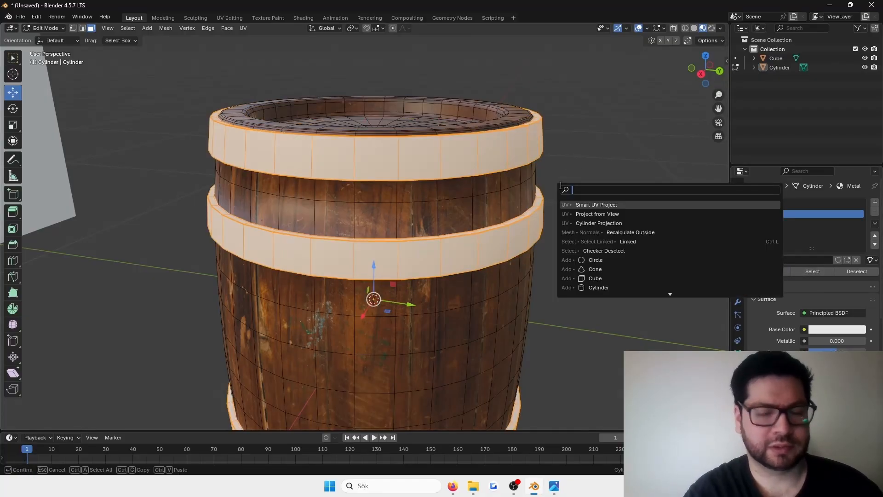
{"action": "key", "text": "Return"}
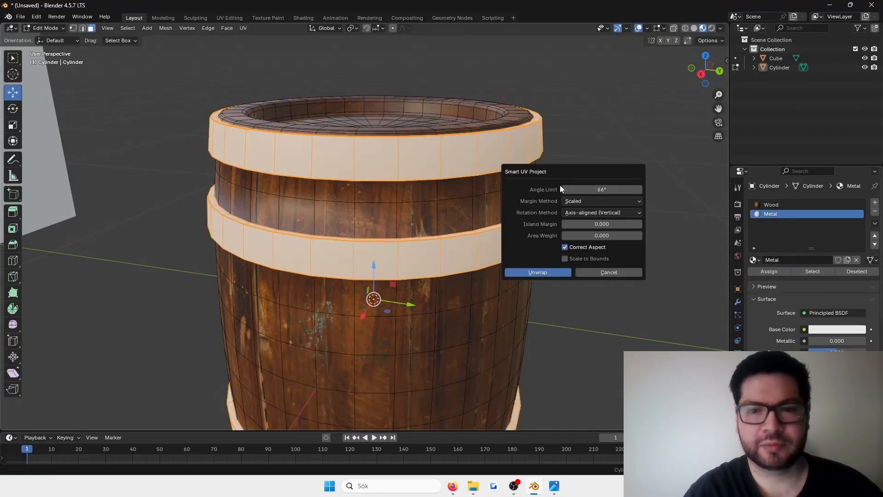
{"action": "left_click", "coordinate": [551, 272]}
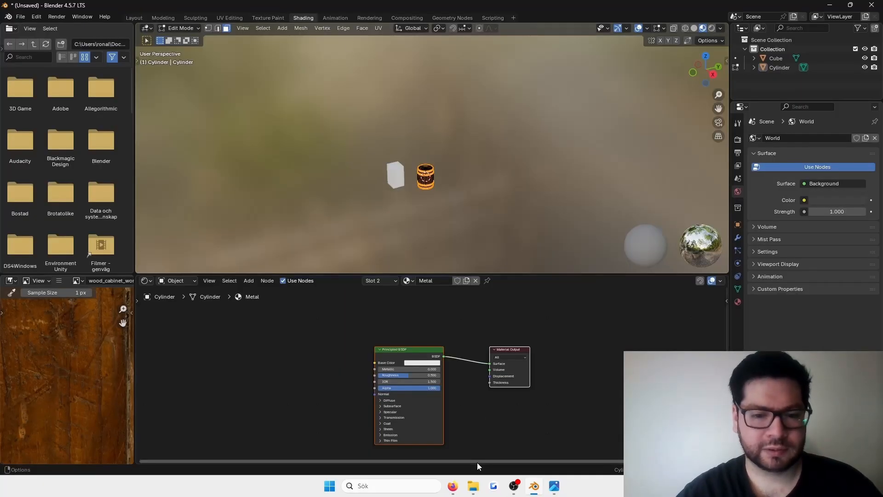
Add the MetalCorrodedHeavy001_COL_4K_METALNESS image from the Barrel textures folder to the Metal material and connect its Color to Base Color
{"action": "left_click", "coordinate": [474, 486]}
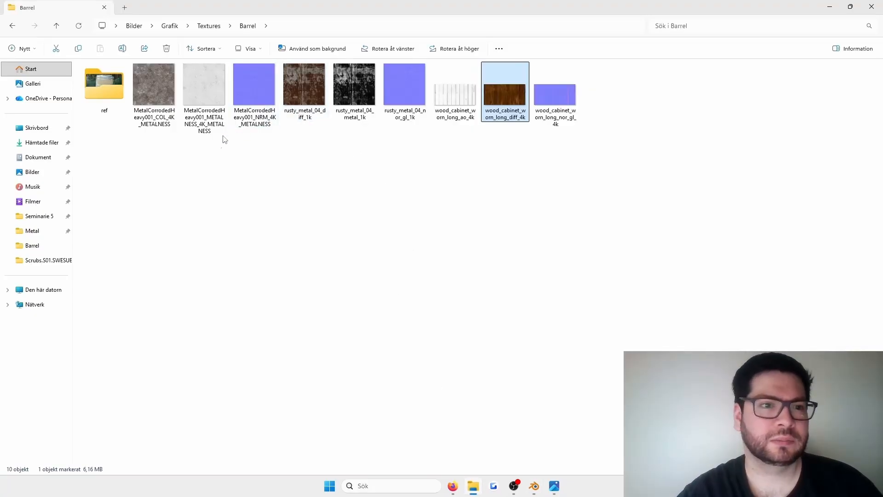
{"action": "mouse_move", "coordinate": [158, 95]}
{"action": "left_mouse_down"}
{"action": "mouse_move", "coordinate": [165, 121]}
{"action": "mouse_move", "coordinate": [300, 346]}
{"action": "mouse_move", "coordinate": [224, 339]}
{"action": "left_mouse_up"}
{"action": "key", "text": "alt+Tab"}
{"action": "left_click_drag", "start_coordinate": [291, 351], "coordinate": [377, 363]}
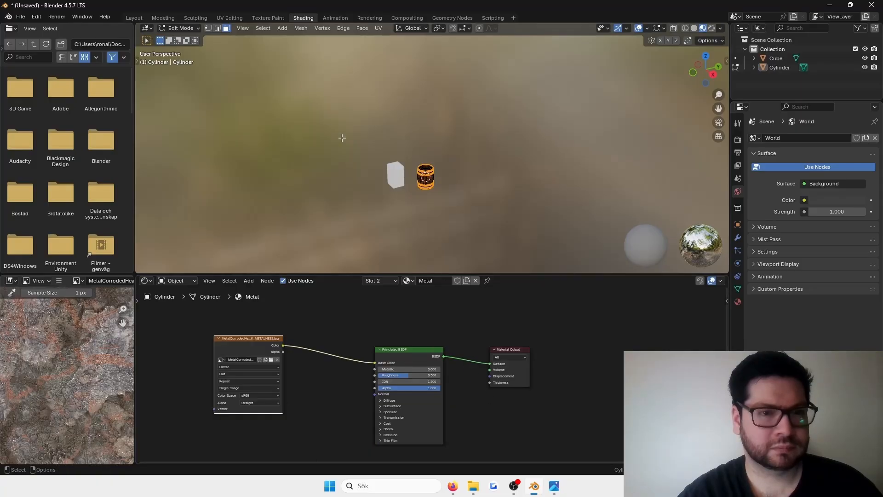
Examine the metal texture on the bands and compare it with their islands in the UV Editing workspace
{"action": "left_click", "coordinate": [133, 17]}
{"action": "scroll", "coordinate": [455, 186], "scroll_direction": "up", "scroll_amount": 1}
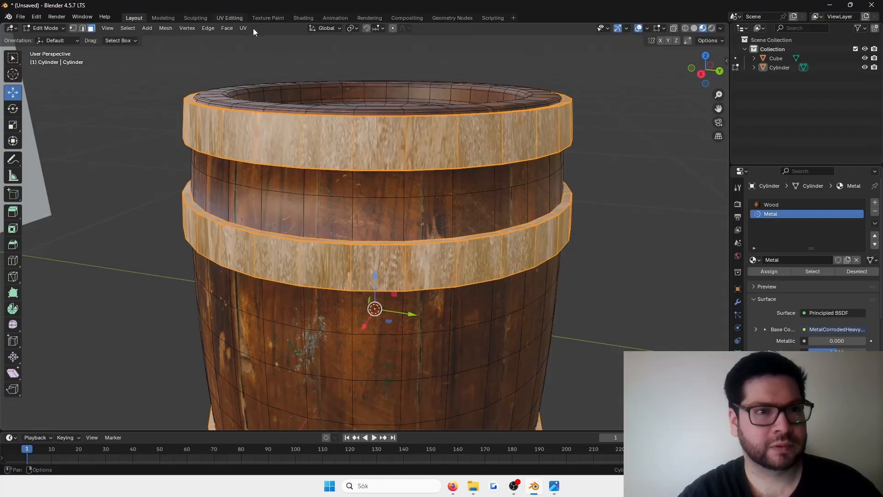
{"action": "left_click", "coordinate": [240, 20]}
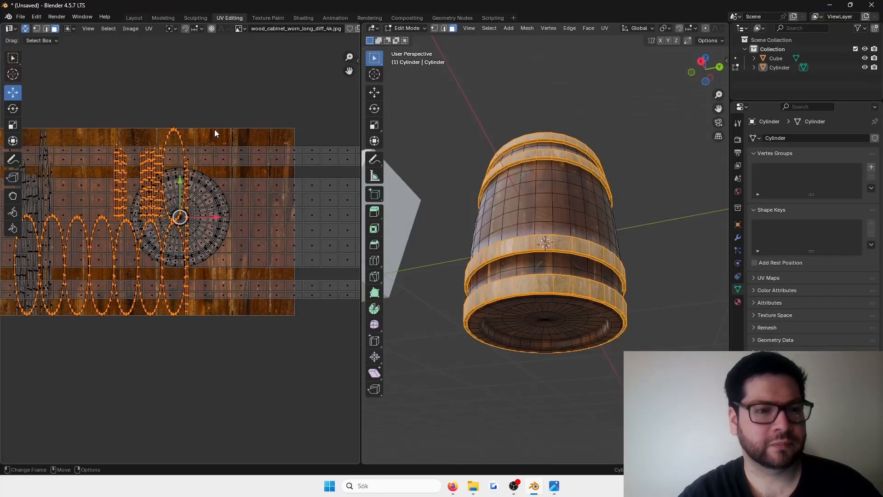
{"action": "scroll", "coordinate": [195, 232], "scroll_direction": "down", "scroll_amount": 2}
{"action": "scroll", "coordinate": [210, 230], "scroll_direction": "up", "scroll_amount": 1}
{"action": "scroll", "coordinate": [210, 231], "scroll_direction": "up", "scroll_amount": 3}
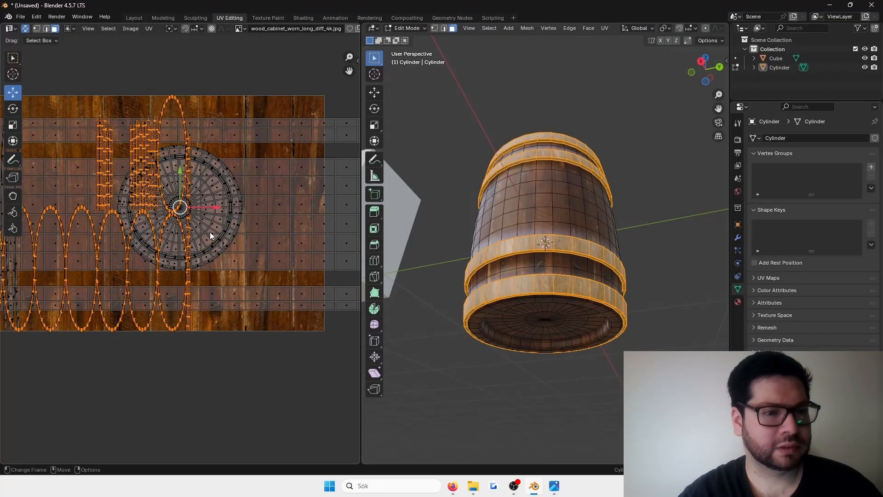
{"action": "middle_click_drag", "start_coordinate": [512, 162], "coordinate": [557, 202]}
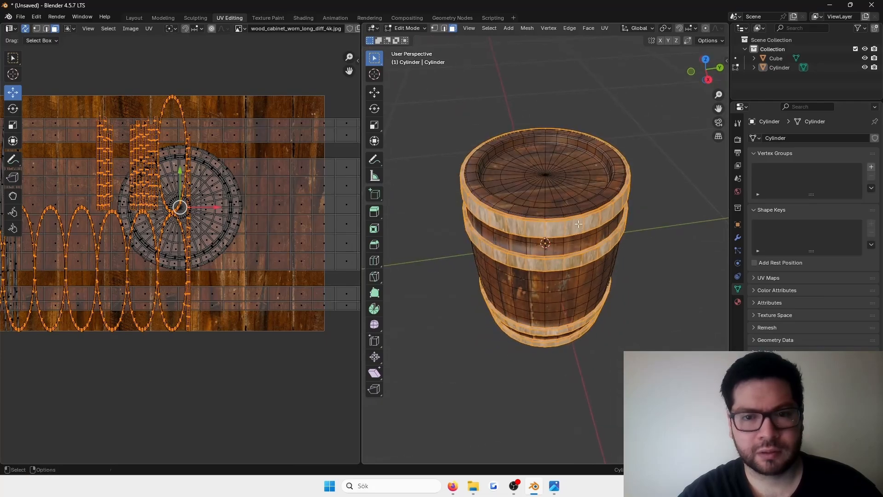
{"action": "scroll", "coordinate": [562, 184], "scroll_direction": "up", "scroll_amount": 2}
{"action": "scroll", "coordinate": [569, 171], "scroll_direction": "up", "scroll_amount": 3}
{"action": "scroll", "coordinate": [568, 171], "scroll_direction": "down", "scroll_amount": 4}
{"action": "middle_click_drag", "start_coordinate": [569, 171], "coordinate": [566, 134]}
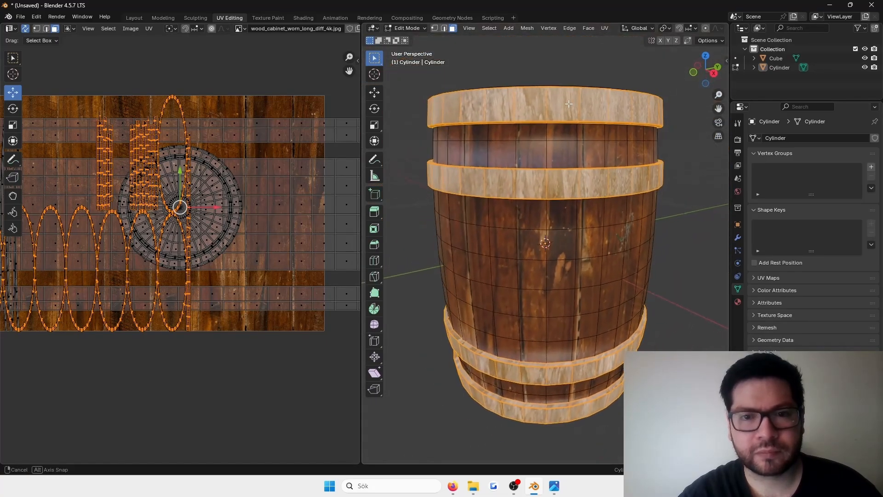
Try enlarging the metal band UV islands and rotating them, and undo the rotation
{"action": "left_click", "coordinate": [12, 124]}
{"action": "scroll", "coordinate": [80, 198], "scroll_direction": "down", "scroll_amount": 1}
{"action": "left_click_drag", "start_coordinate": [124, 240], "coordinate": [186, 248]}
{"action": "left_click", "coordinate": [13, 108]}
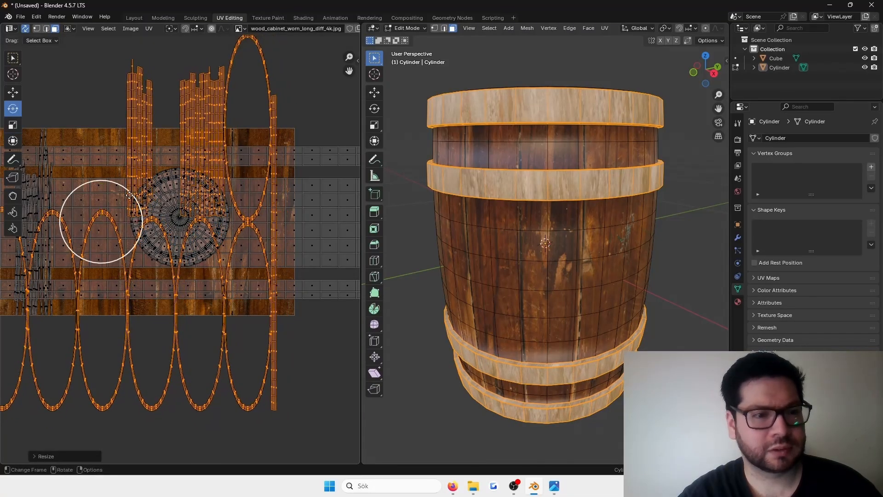
{"action": "left_click_drag", "start_coordinate": [129, 194], "coordinate": [57, 173]}
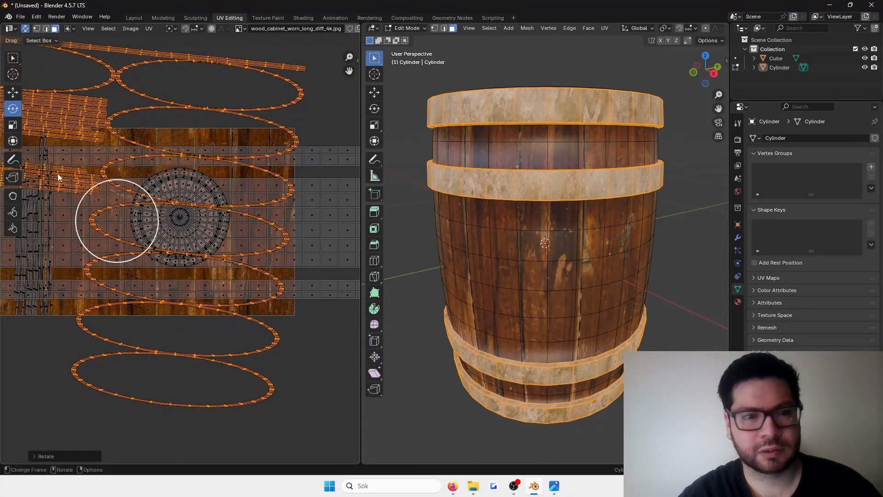
{"action": "key", "text": "ctrl+z"}
Unwrap the metal band faces again with Smart UV Project using the Axis-aligned (Horizontal) rotation method
{"action": "key", "text": "F3"}
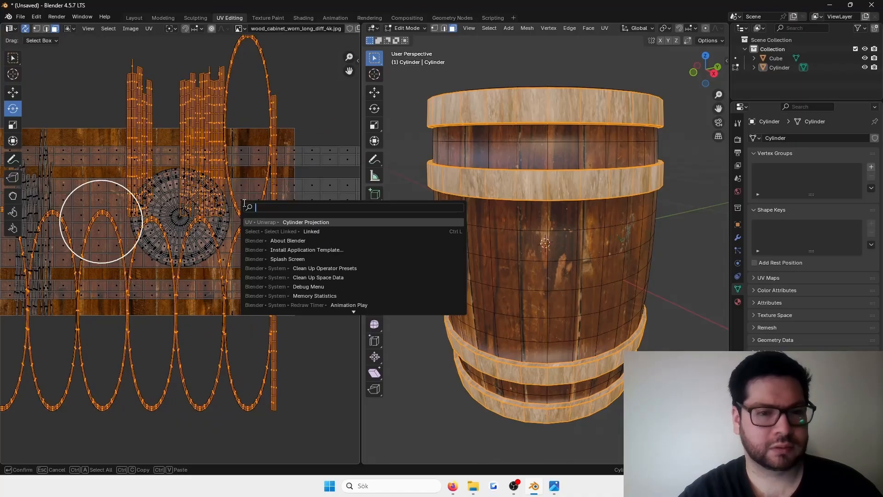
{"action": "type", "text": "smart"}
{"action": "key", "text": "Return"}
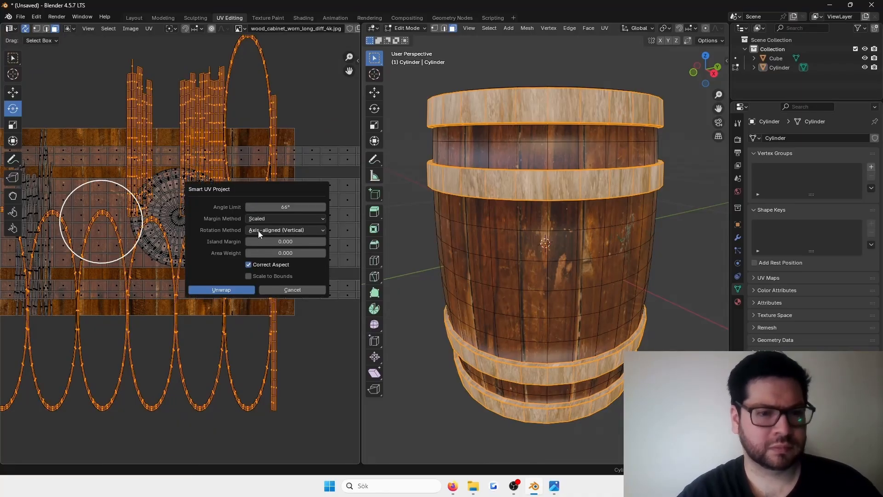
{"action": "left_click", "coordinate": [319, 231]}
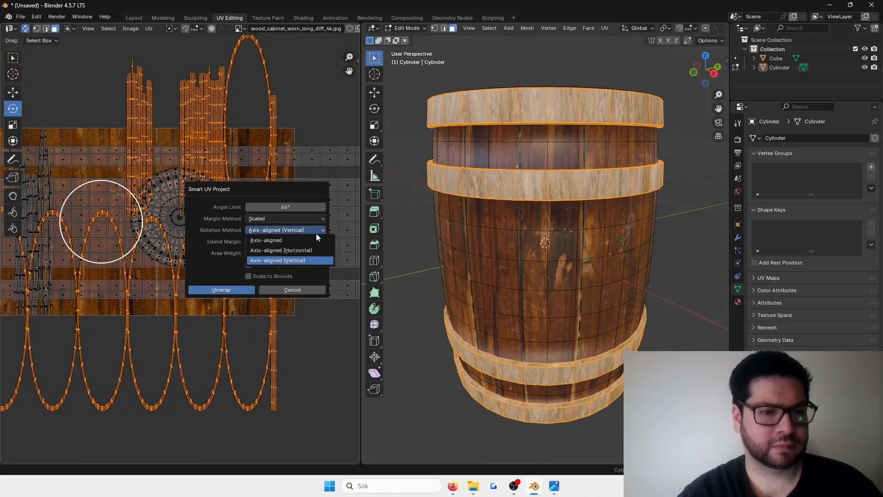
{"action": "left_click", "coordinate": [295, 250]}
{"action": "left_click", "coordinate": [239, 289]}
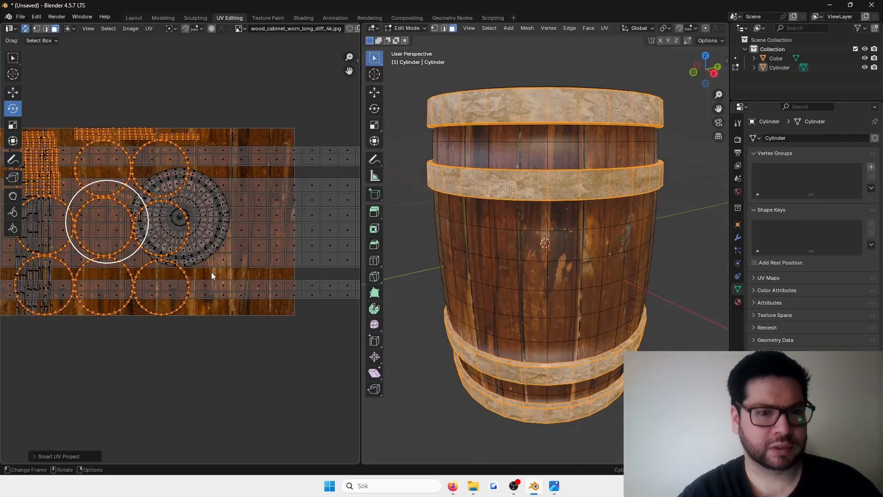
Scale the metal band UV islands up uniformly by about 1.26
{"action": "scroll", "coordinate": [211, 276], "scroll_direction": "up", "scroll_amount": 3}
{"action": "scroll", "coordinate": [138, 230], "scroll_direction": "down", "scroll_amount": 3}
{"action": "left_click", "coordinate": [12, 125]}
{"action": "scroll", "coordinate": [145, 253], "scroll_direction": "up", "scroll_amount": 2}
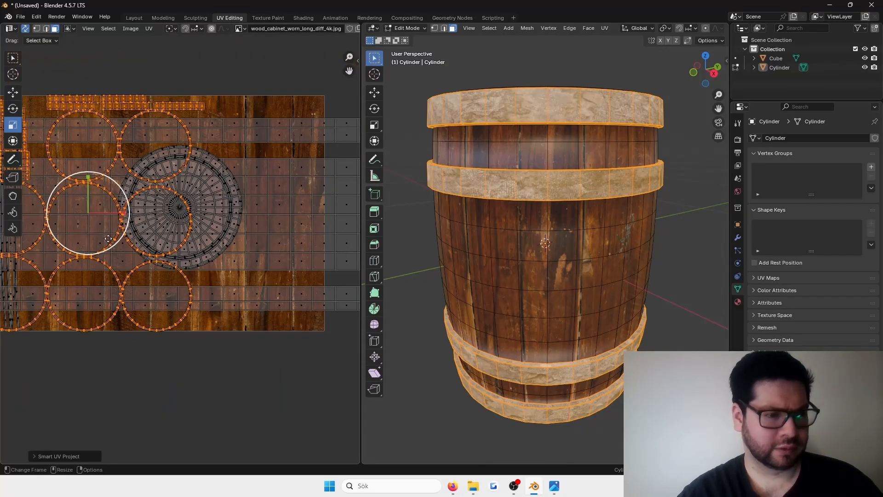
{"action": "left_click_drag", "start_coordinate": [108, 239], "coordinate": [121, 249]}
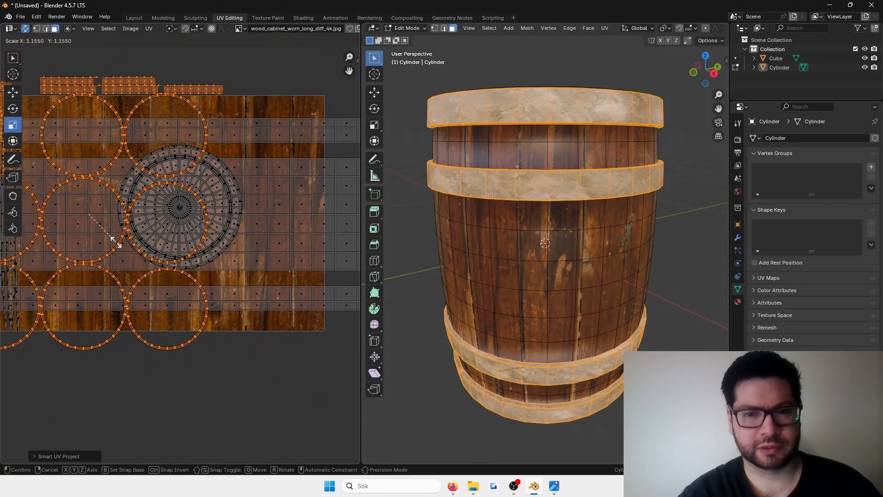
{"action": "left_click", "coordinate": [119, 241]}
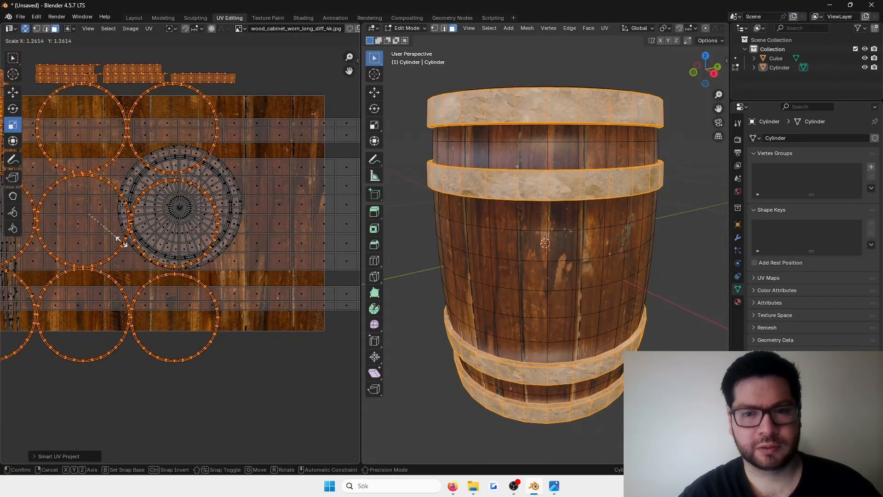
Examine the corroded metal texture on the bands from several sides of the barrel in Object Mode
{"action": "left_click", "coordinate": [133, 18]}
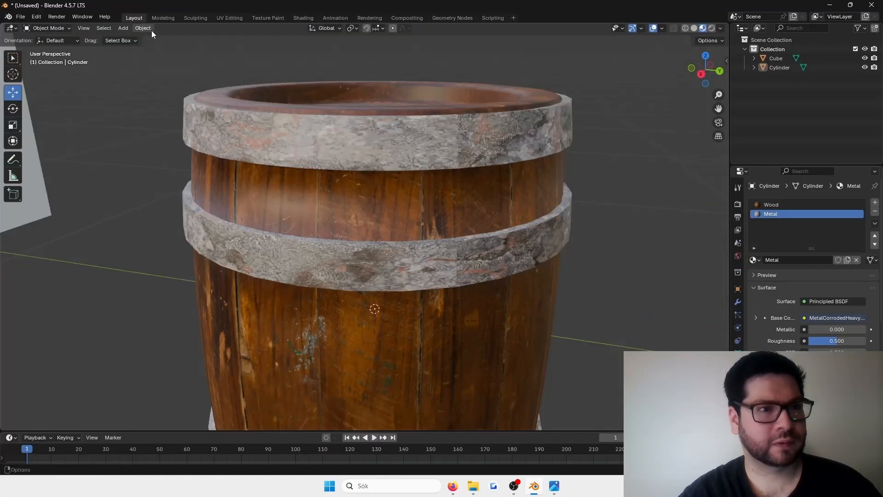
{"action": "scroll", "coordinate": [605, 231], "scroll_direction": "down", "scroll_amount": 5}
{"action": "middle_click_drag", "start_coordinate": [525, 190], "coordinate": [485, 214]}
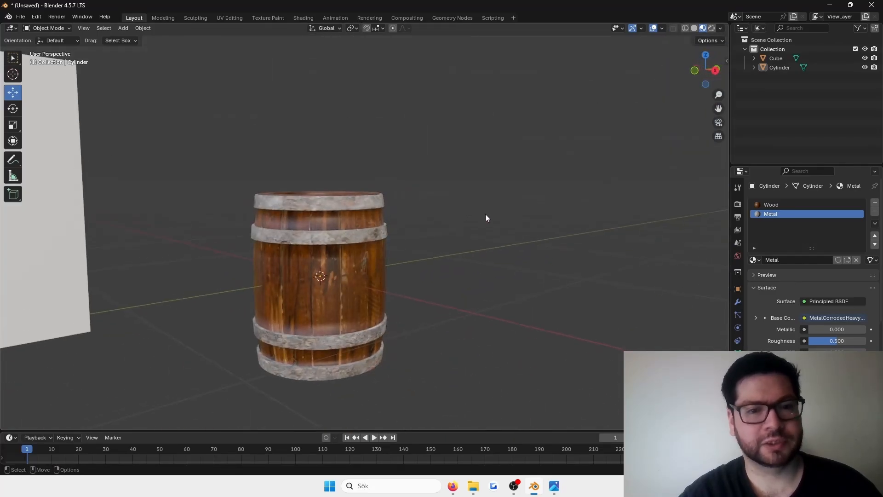
{"action": "scroll", "coordinate": [416, 245], "scroll_direction": "up", "scroll_amount": 3}
{"action": "middle_click_drag", "start_coordinate": [451, 286], "coordinate": [518, 169], "text": "shift"}
{"action": "scroll", "coordinate": [474, 200], "scroll_direction": "down", "scroll_amount": 2}
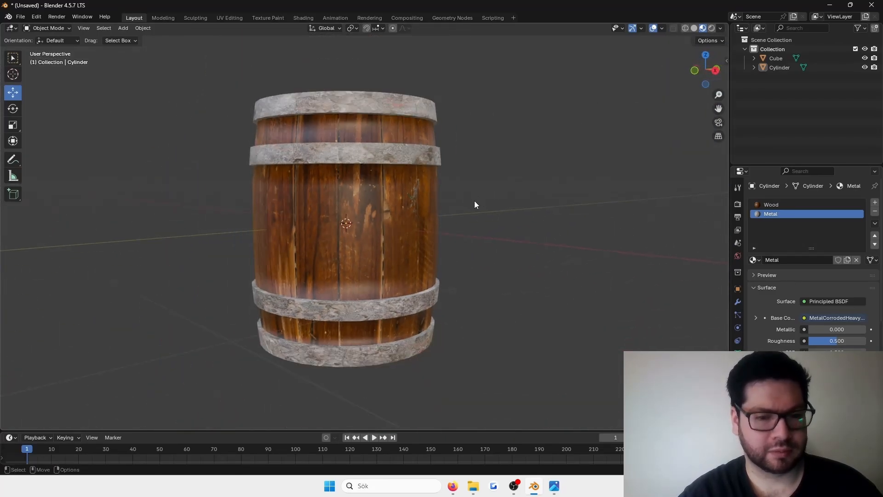
{"action": "middle_click_drag", "start_coordinate": [408, 205], "coordinate": [343, 202]}
Apply Shade Smooth to the whole barrel object
{"action": "left_click", "coordinate": [392, 178]}
{"action": "right_click", "coordinate": [392, 167]}
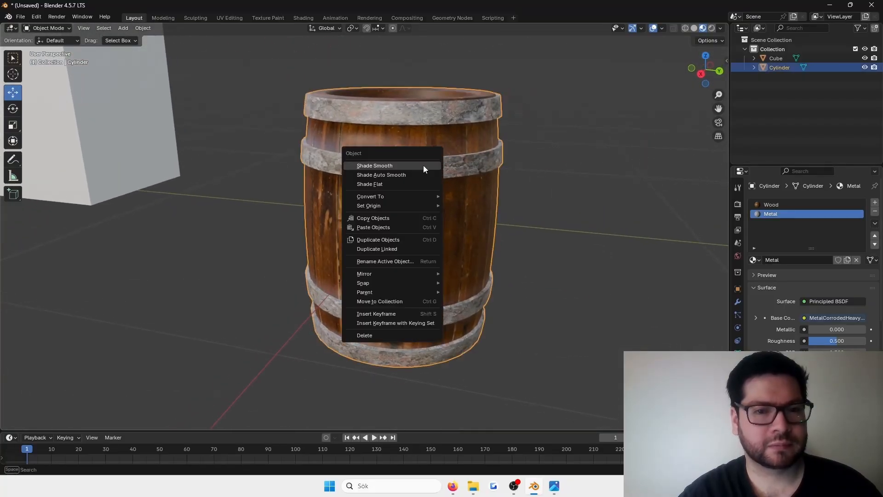
{"action": "left_click", "coordinate": [415, 169]}
Add a single edge loop to the wood close above the third metal band from the top, with a slide factor of about 0.90
{"action": "key", "text": "Tab"}
{"action": "scroll", "coordinate": [437, 266], "scroll_direction": "up", "scroll_amount": 5}
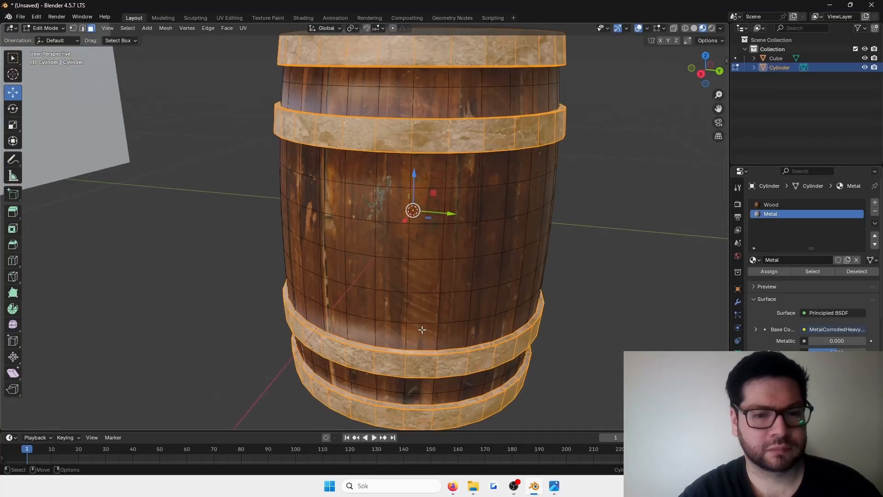
{"action": "scroll", "coordinate": [438, 266], "scroll_direction": "up", "scroll_amount": 3}
{"action": "middle_click_drag", "start_coordinate": [438, 266], "coordinate": [386, 205]}
{"action": "scroll", "coordinate": [387, 205], "scroll_direction": "up", "scroll_amount": 3}
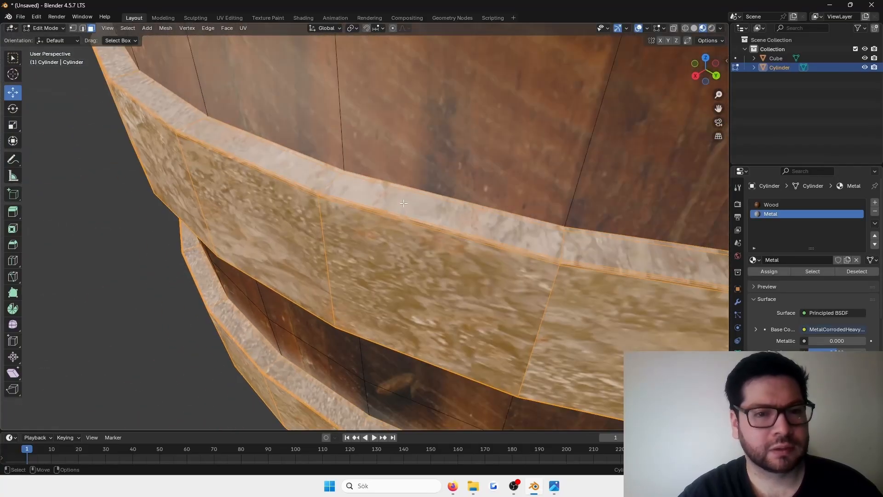
{"action": "key", "text": "2"}
{"action": "key", "text": "ctrl+r"}
{"action": "left_click", "coordinate": [351, 119]}
{"action": "left_click", "coordinate": [372, 230]}
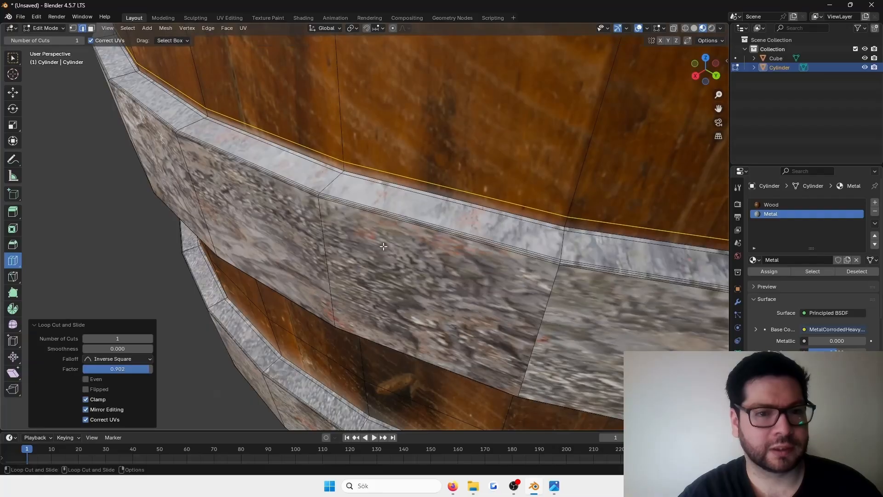
Add two edge loops to the wood strip between the two lowest bands, one near each band, with slide factors about -0.86 and -0.96
{"action": "middle_click_drag", "start_coordinate": [372, 231], "coordinate": [384, 321]}
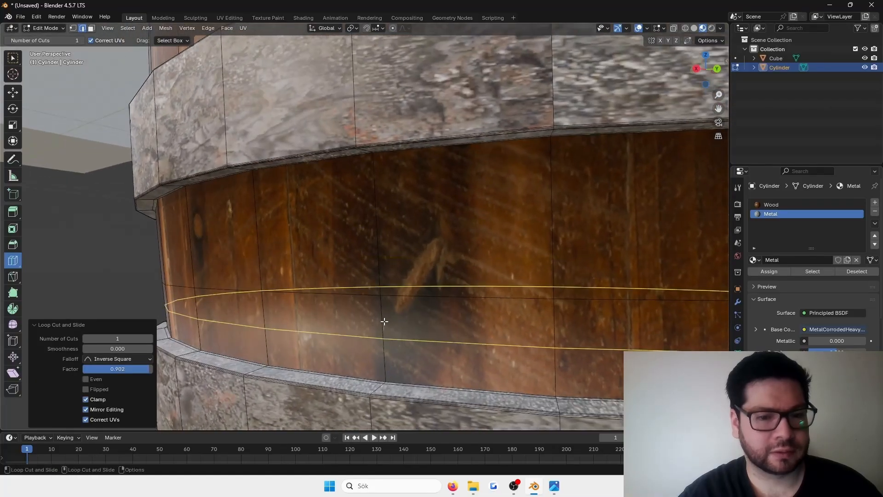
{"action": "left_click", "coordinate": [376, 359]}
{"action": "left_click", "coordinate": [449, 258]}
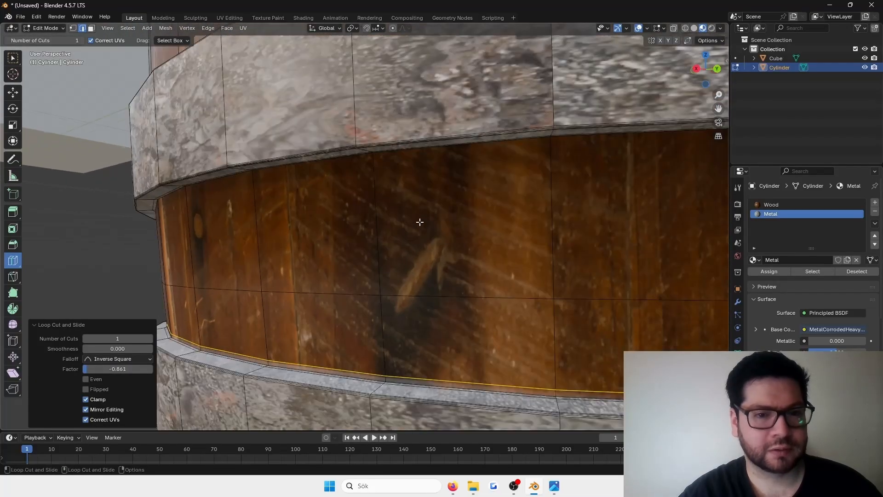
{"action": "scroll", "coordinate": [392, 178], "scroll_direction": "up", "scroll_amount": 3}
{"action": "left_click_drag", "start_coordinate": [393, 184], "coordinate": [394, 28]}
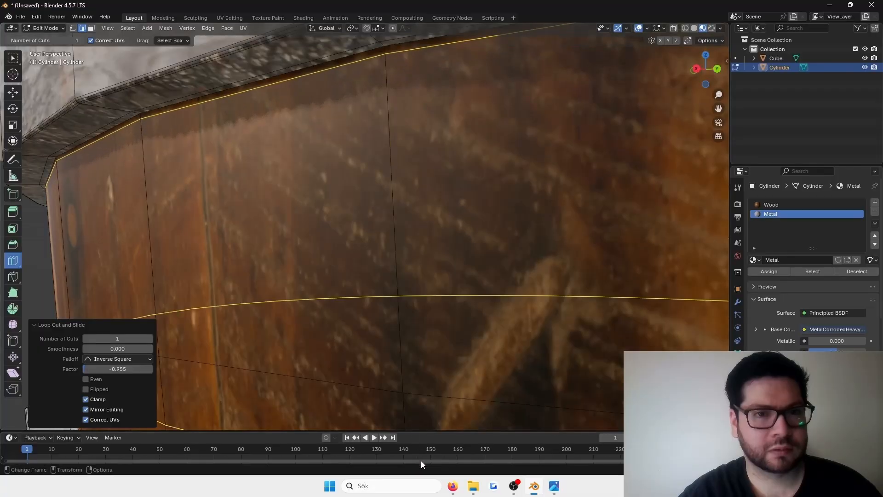
Add an edge loop to the wood close below the second metal band from the top
{"action": "scroll", "coordinate": [419, 217], "scroll_direction": "down", "scroll_amount": 3}
{"action": "scroll", "coordinate": [414, 109], "scroll_direction": "down", "scroll_amount": 3}
{"action": "scroll", "coordinate": [418, 258], "scroll_direction": "up", "scroll_amount": 3}
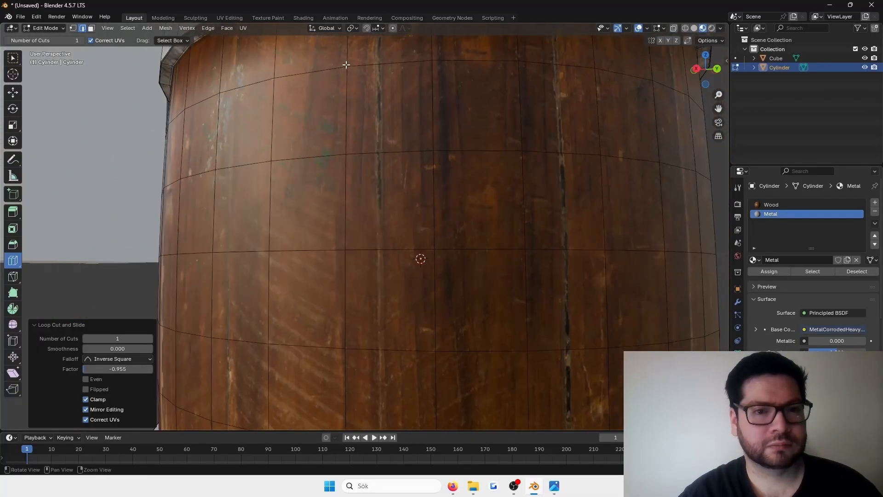
{"action": "middle_click_drag", "start_coordinate": [359, 103], "coordinate": [402, 253]}
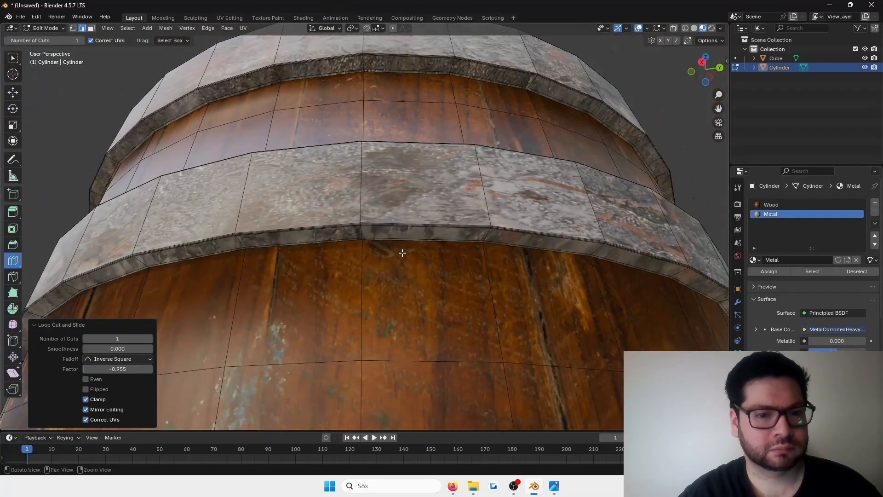
{"action": "left_click_drag", "start_coordinate": [370, 312], "coordinate": [374, 253]}
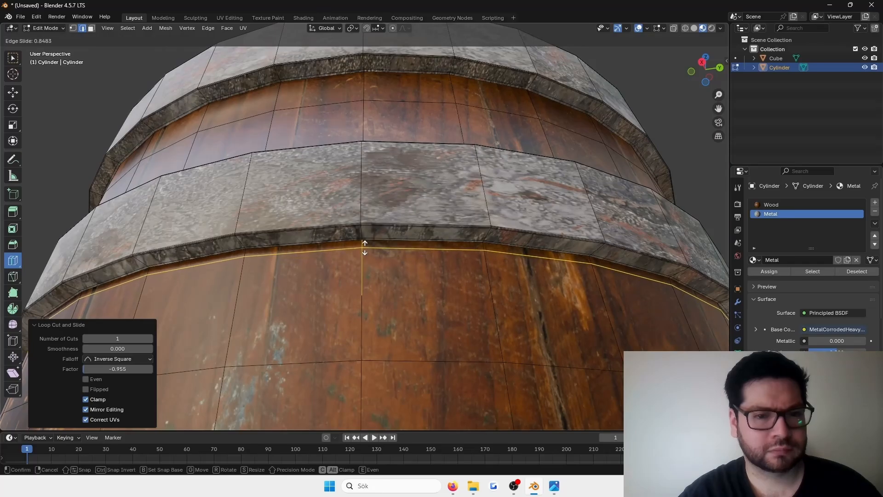
Add two edge loops to the wood strip between the two upper bands, the lower with factor about -0.90, and return to Object Mode
{"action": "middle_click_drag", "start_coordinate": [375, 253], "coordinate": [431, 224]}
{"action": "left_click", "coordinate": [383, 248]}
{"action": "left_click_drag", "start_coordinate": [431, 224], "coordinate": [426, 198], "text": "alt"}
{"action": "scroll", "coordinate": [391, 156], "scroll_direction": "up", "scroll_amount": 2}
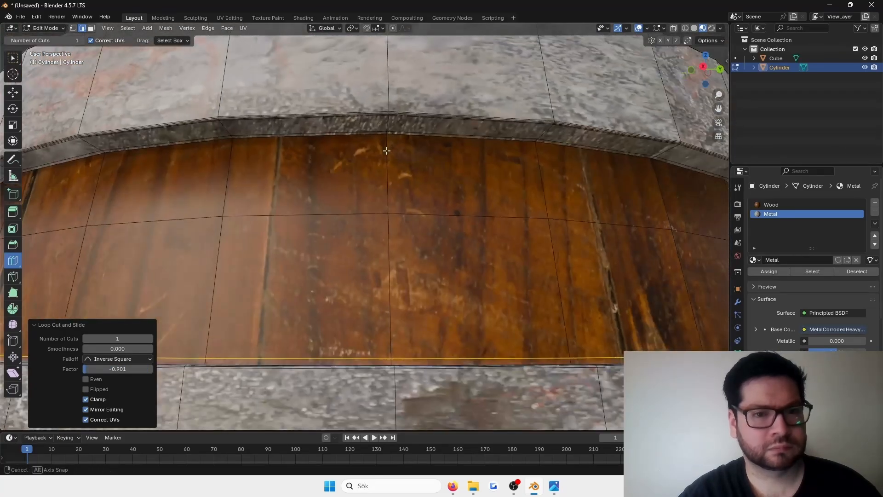
{"action": "left_click_drag", "start_coordinate": [397, 163], "coordinate": [407, 144]}
{"action": "scroll", "coordinate": [418, 145], "scroll_direction": "down", "scroll_amount": 4}
{"action": "scroll", "coordinate": [419, 145], "scroll_direction": "down", "scroll_amount": 3}
{"action": "middle_click_drag", "start_coordinate": [419, 144], "coordinate": [415, 189]}
{"action": "key", "text": "Tab"}
{"action": "scroll", "coordinate": [415, 191], "scroll_direction": "down", "scroll_amount": 3}
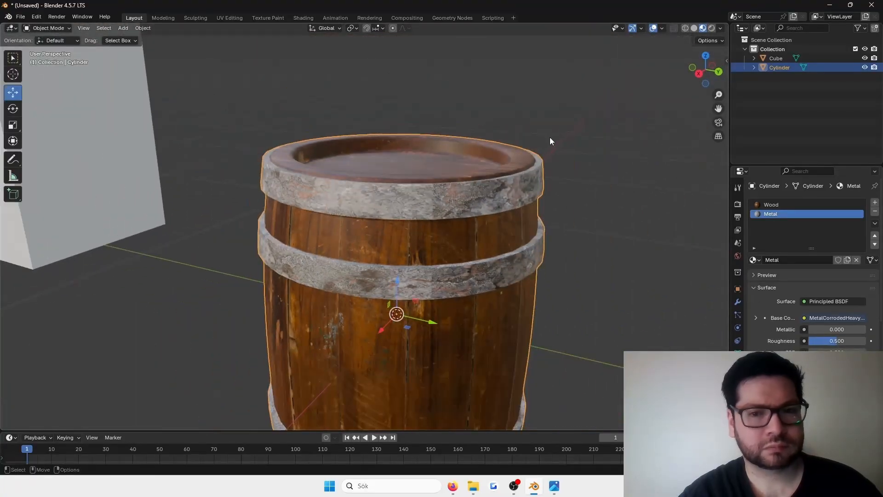
In the right orthographic view, raise the barrel about 0.45 m along Z so its base rests on the ground line
{"action": "left_click", "coordinate": [550, 135]}
{"action": "middle_click_drag", "start_coordinate": [550, 136], "coordinate": [434, 210]}
{"action": "scroll", "coordinate": [444, 171], "scroll_direction": "down", "scroll_amount": 4}
{"action": "left_click", "coordinate": [703, 74]}
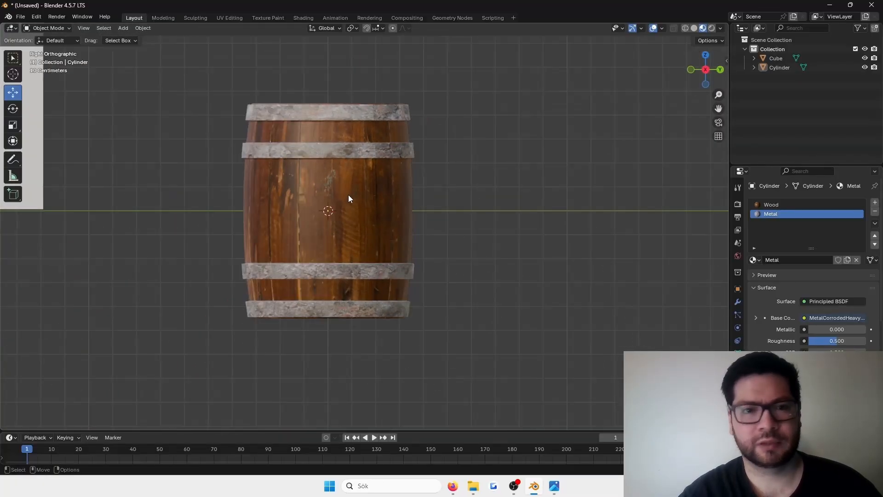
{"action": "left_click", "coordinate": [349, 195]}
{"action": "scroll", "coordinate": [347, 197], "scroll_direction": "down", "scroll_amount": 3}
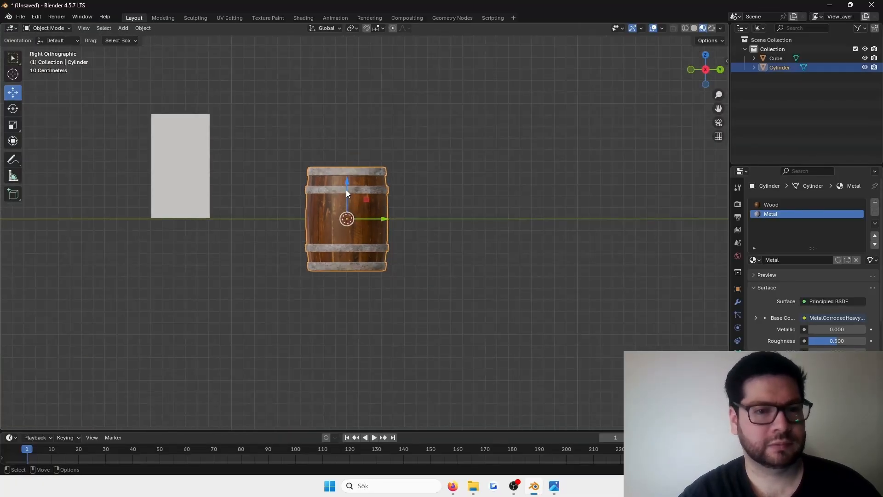
{"action": "left_click", "coordinate": [704, 73]}
{"action": "left_click", "coordinate": [703, 72]}
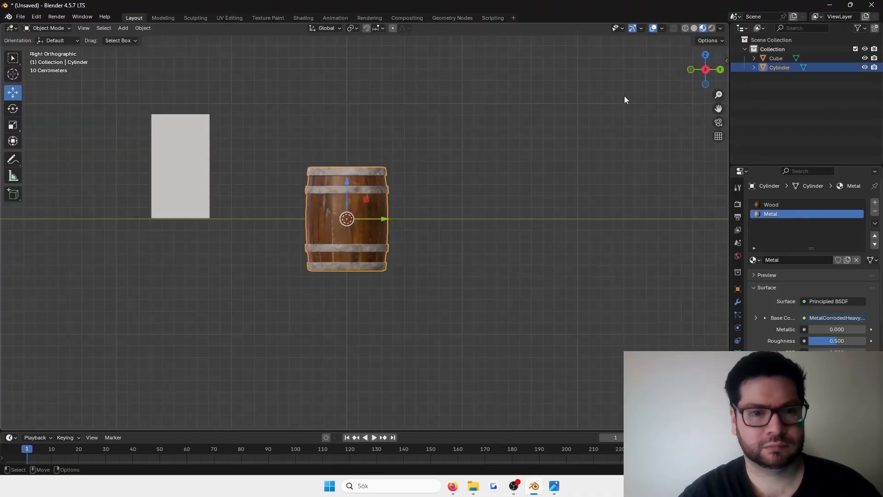
{"action": "scroll", "coordinate": [342, 209], "scroll_direction": "up", "scroll_amount": 3}
{"action": "left_click_drag", "start_coordinate": [334, 177], "coordinate": [346, 80]}
{"action": "scroll", "coordinate": [380, 159], "scroll_direction": "up", "scroll_amount": 4}
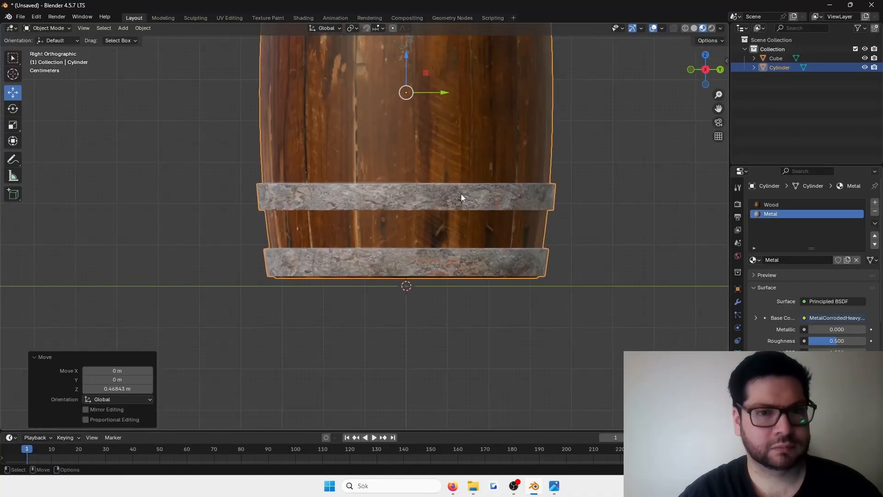
{"action": "left_click_drag", "start_coordinate": [405, 59], "coordinate": [433, 64]}
Apply all transforms to the barrel and check its location, rotation and scale values
{"action": "key", "text": "F3"}
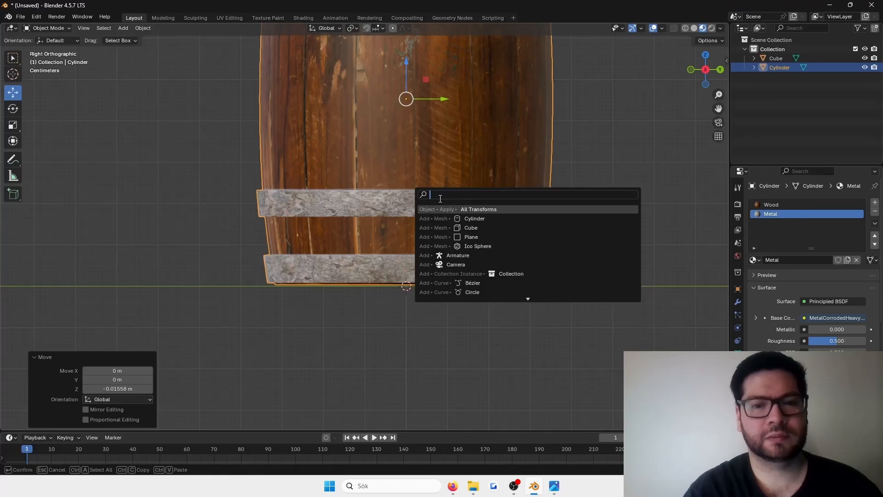
{"action": "key", "text": "Return"}
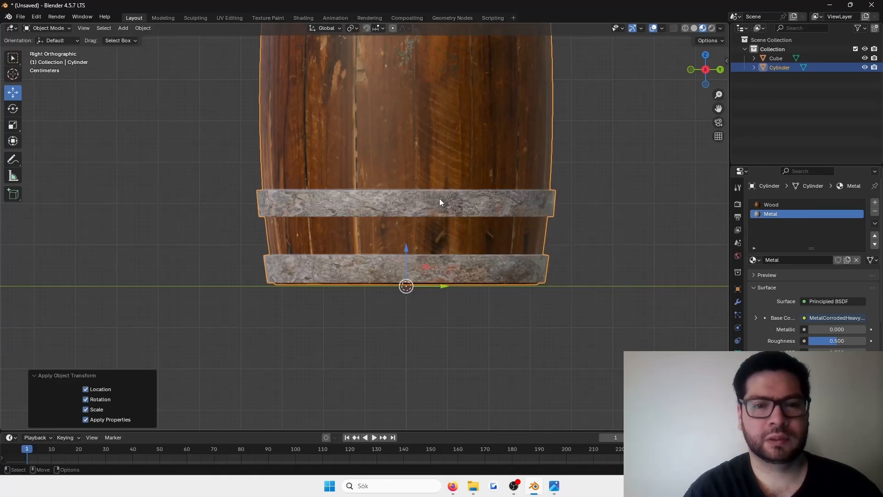
{"action": "left_click", "coordinate": [739, 300]}
{"action": "left_click", "coordinate": [738, 289]}
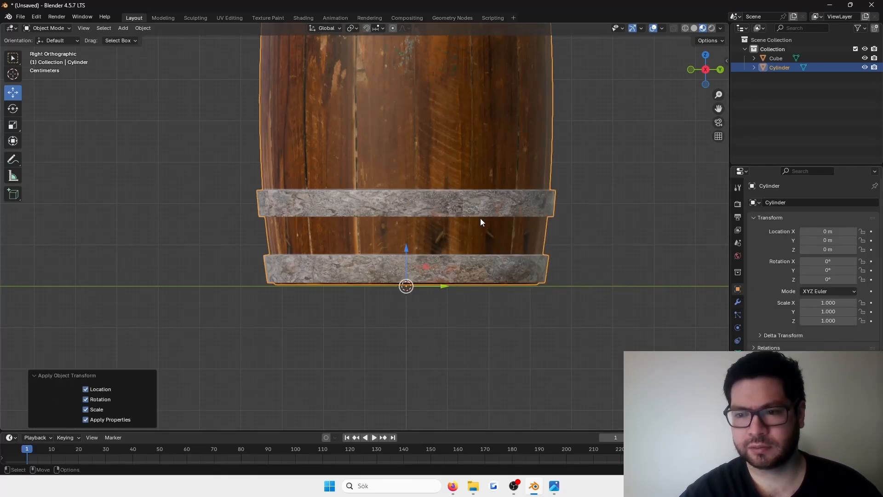
Add a mesh cylinder with 8 vertices and move it about 1.93 m along Y, clear of the barrel
{"action": "scroll", "coordinate": [483, 219], "scroll_direction": "down", "scroll_amount": 5}
{"action": "middle_click_drag", "start_coordinate": [491, 217], "coordinate": [479, 199]}
{"action": "left_click", "coordinate": [490, 187]}
{"action": "key", "text": "F3"}
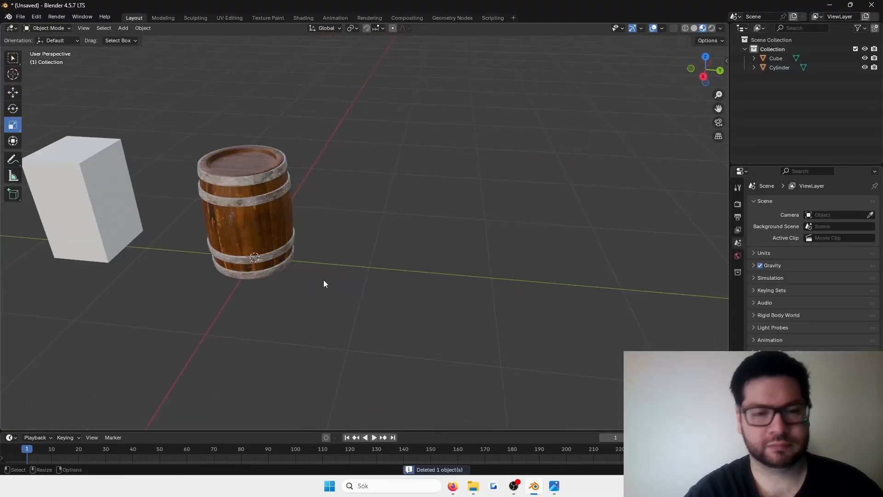
{"action": "key", "text": "F3"}
{"action": "type", "text": "mesh"}
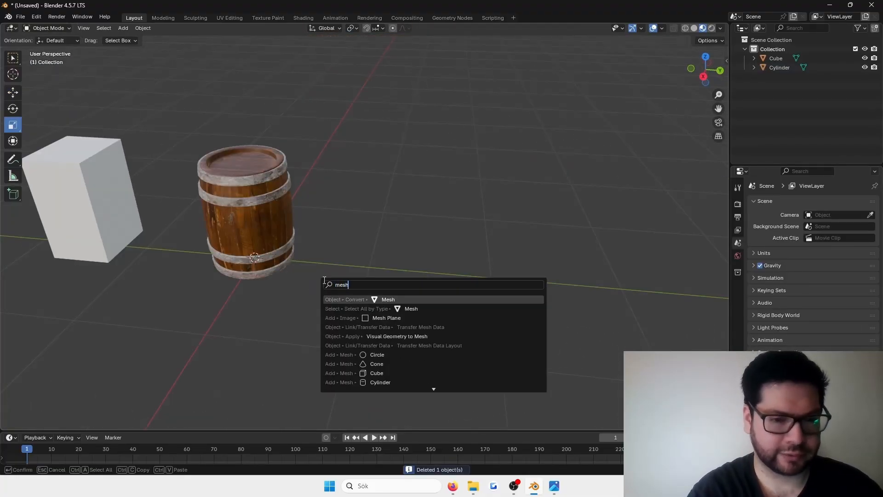
{"action": "type", "text": " cylinder"}
{"action": "key", "text": "Return"}
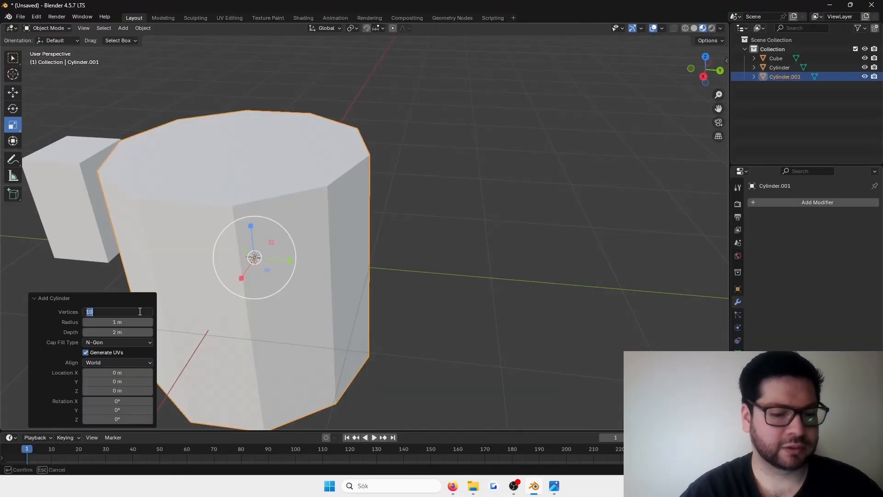
{"action": "type", "text": "8"}
{"action": "key", "text": "Return"}
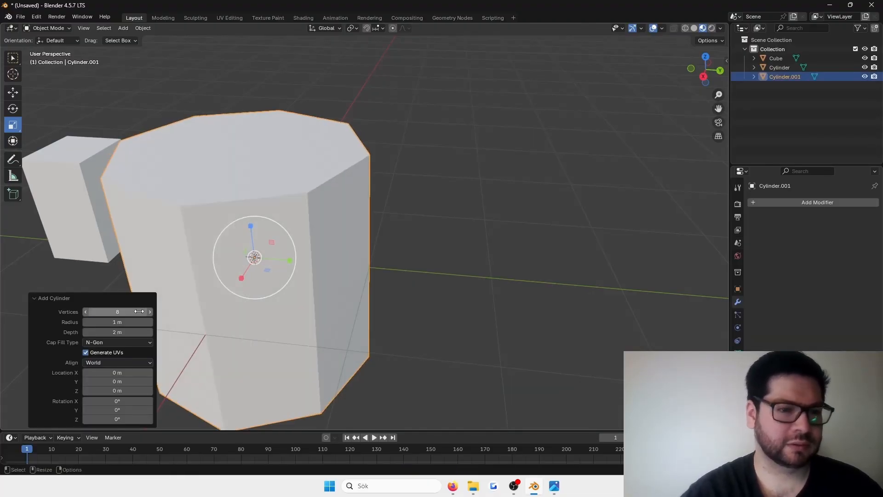
{"action": "left_click_drag", "start_coordinate": [293, 259], "coordinate": [525, 252]}
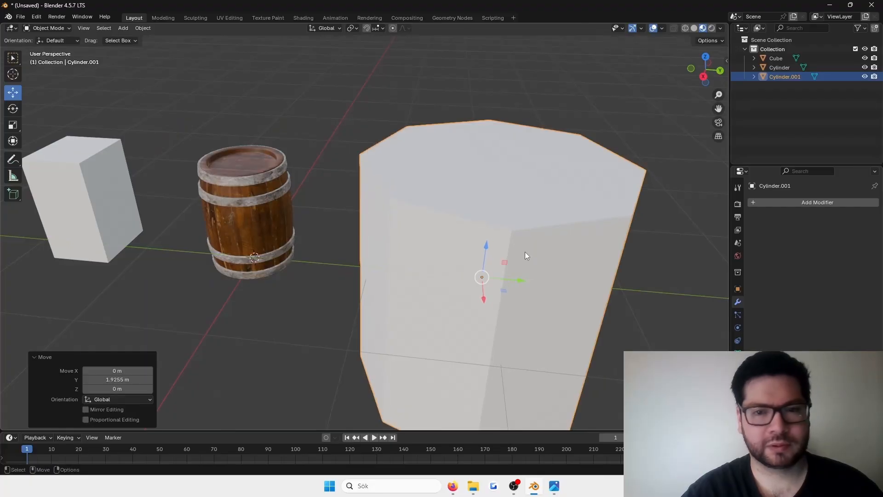
Delete the top and bottom cap faces of the new cylinder in Edit Mode
{"action": "key", "text": "Tab"}
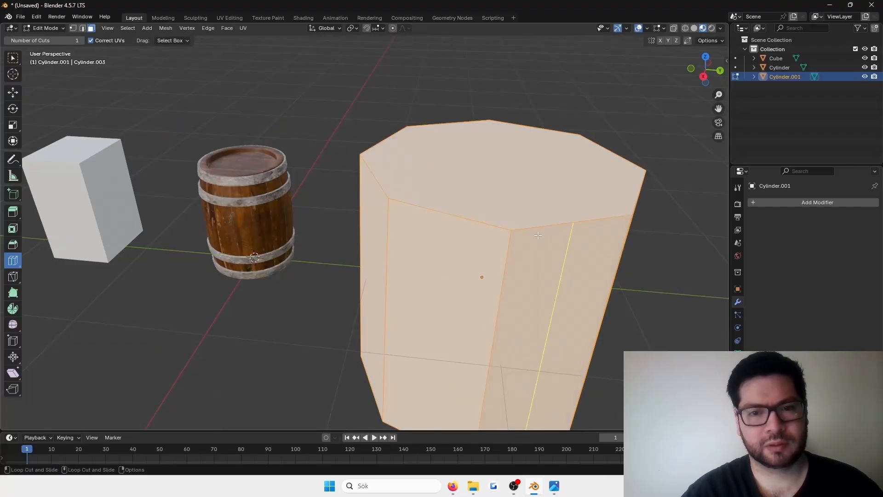
{"action": "key", "text": "w"}
{"action": "left_click", "coordinate": [489, 161]}
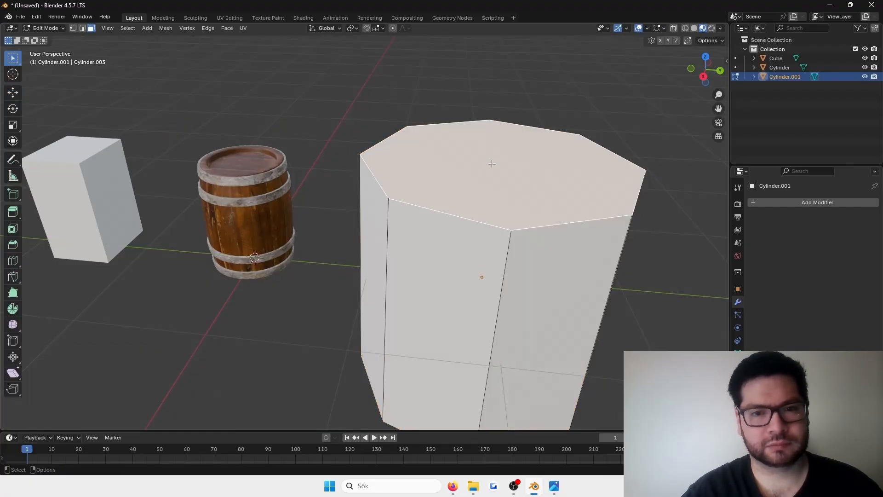
{"action": "right_click", "coordinate": [489, 162]}
{"action": "key", "text": "Escape"}
{"action": "scroll", "coordinate": [456, 314], "scroll_direction": "down", "scroll_amount": 3}
{"action": "middle_click_drag", "start_coordinate": [437, 276], "coordinate": [437, 207]}
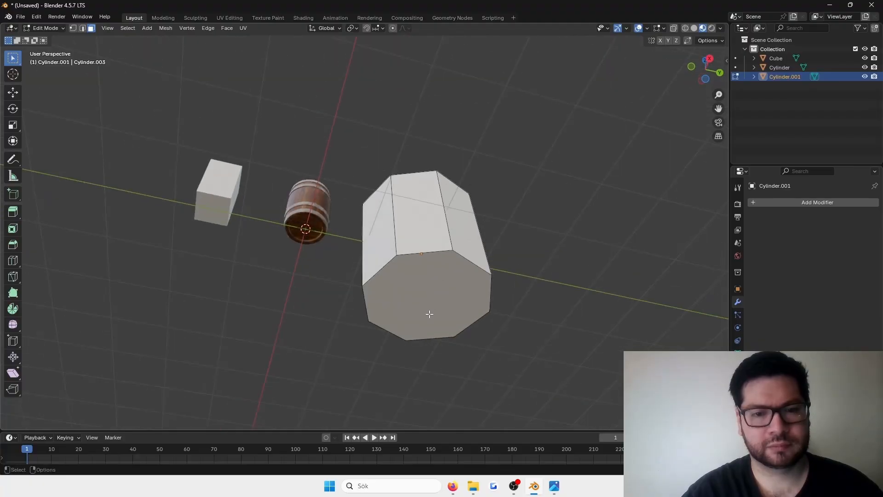
{"action": "left_click", "coordinate": [437, 292]}
{"action": "right_click", "coordinate": [438, 292]}
{"action": "left_click", "coordinate": [418, 293]}
{"action": "middle_click_drag", "start_coordinate": [418, 292], "coordinate": [460, 239]}
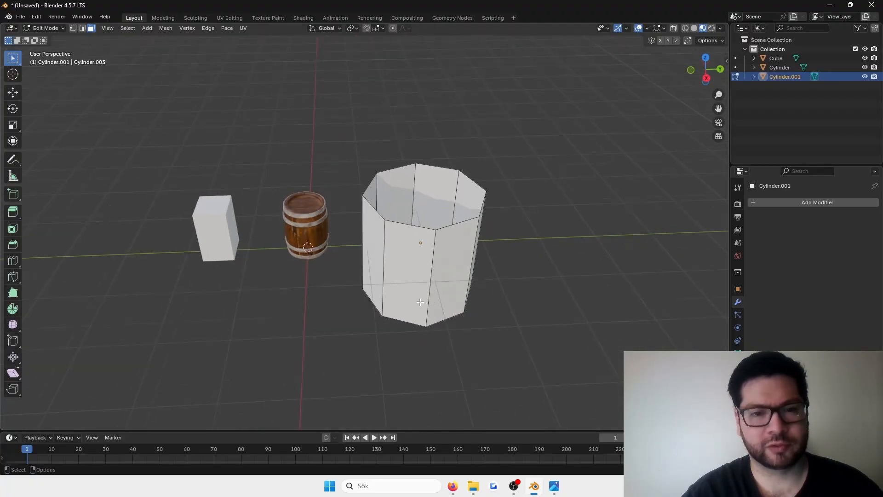
Add a vertical edge loop close to each side of one corner edge of the open cylinder, the second with slide factor about -0.84
{"action": "scroll", "coordinate": [485, 245], "scroll_direction": "up", "scroll_amount": 3}
{"action": "key", "text": "2"}
{"action": "key", "text": "shift+space"}
{"action": "key", "text": "ctrl+r"}
{"action": "left_click_drag", "start_coordinate": [450, 231], "coordinate": [524, 247]}
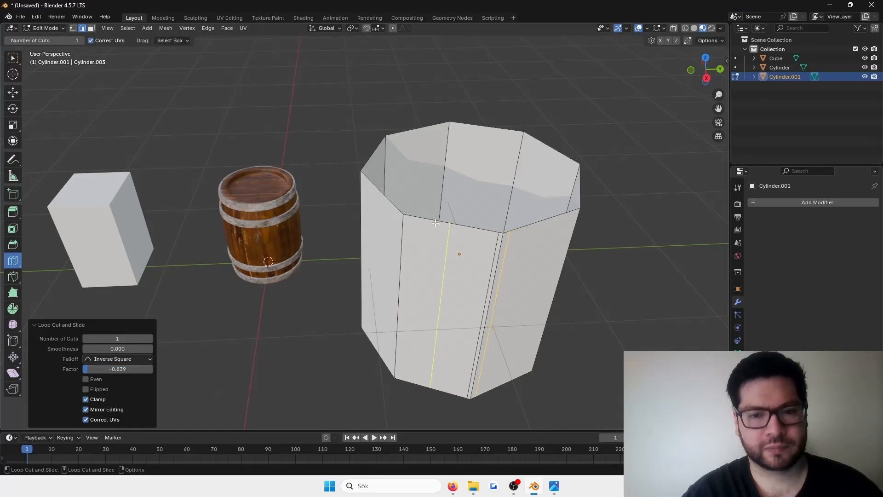
Add pairs of vertical edge loops beside the neighbouring corner edges around the cylinder, the last with slide factor about -0.88
{"action": "left_click_drag", "start_coordinate": [395, 207], "coordinate": [373, 214]}
{"action": "middle_click_drag", "start_coordinate": [456, 206], "coordinate": [446, 201]}
{"action": "left_click_drag", "start_coordinate": [361, 292], "coordinate": [402, 310]}
{"action": "left_click_drag", "start_coordinate": [403, 317], "coordinate": [352, 311]}
{"action": "left_click_drag", "start_coordinate": [480, 309], "coordinate": [496, 283]}
Add vertical edge loops around the following two corner edges, with slide factors about -0.90 at the first and 0.94 and -0.88 at the second
{"action": "middle_click_drag", "start_coordinate": [496, 283], "coordinate": [440, 242]}
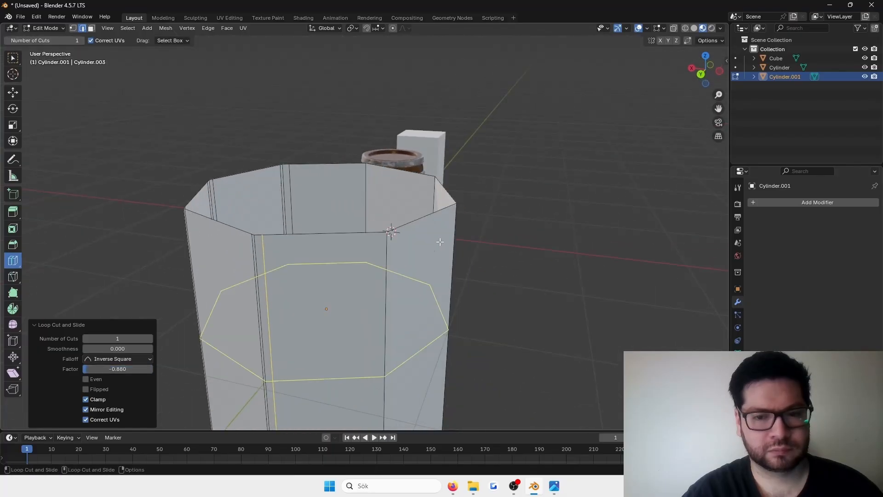
{"action": "mouse_move", "coordinate": [388, 234]}
{"action": "left_mouse_down"}
{"action": "mouse_move", "coordinate": [430, 236]}
{"action": "mouse_move", "coordinate": [392, 238]}
{"action": "left_mouse_up"}
{"action": "middle_click_drag", "start_coordinate": [392, 238], "coordinate": [322, 307]}
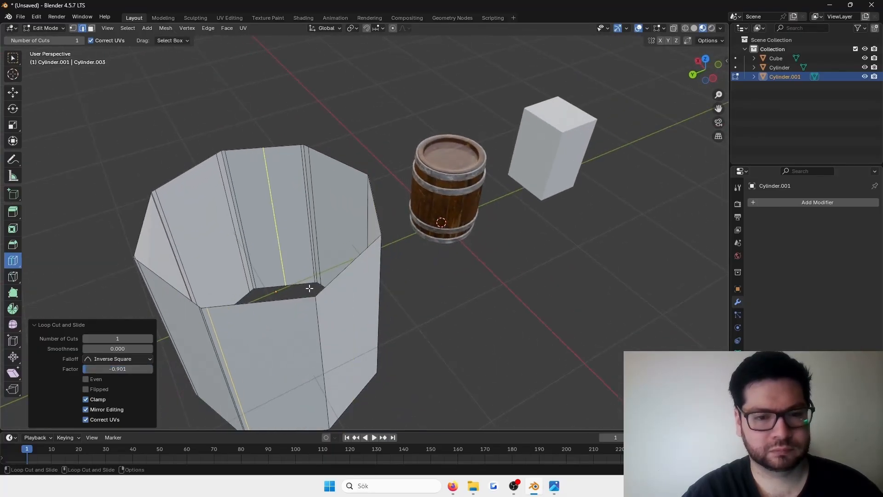
{"action": "left_click_drag", "start_coordinate": [322, 307], "coordinate": [326, 310]}
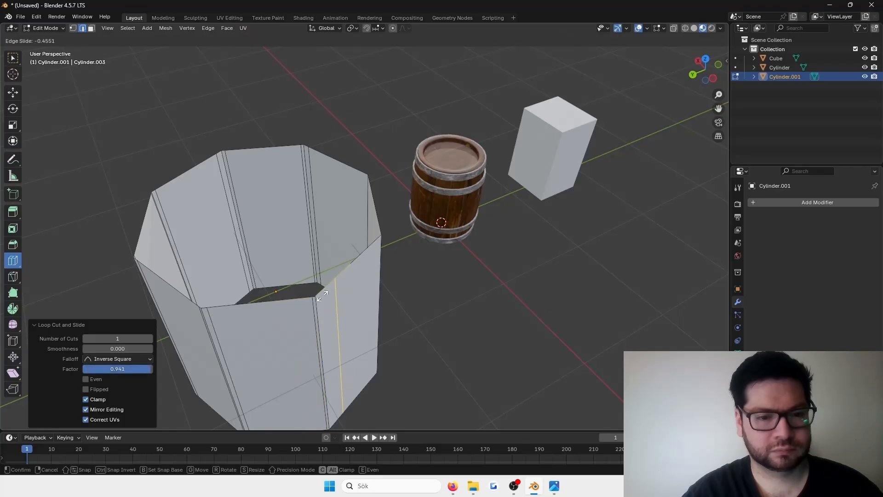
{"action": "left_click", "coordinate": [289, 299]}
{"action": "middle_click_drag", "start_coordinate": [289, 299], "coordinate": [318, 239]}
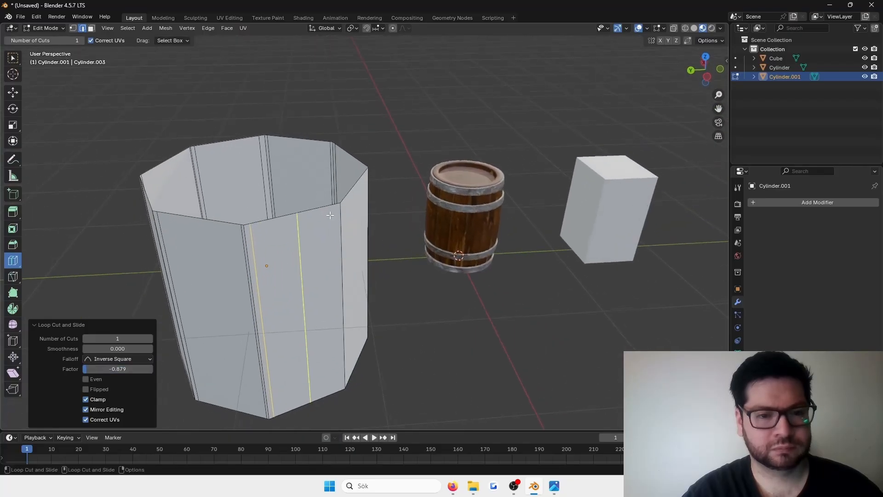
Add vertical edge loops on both sides of the last two unsupported corner edges, ending with slide factors about -0.89 and -0.81
{"action": "scroll", "coordinate": [317, 239], "scroll_direction": "up", "scroll_amount": 3}
{"action": "left_click_drag", "start_coordinate": [322, 197], "coordinate": [326, 196]}
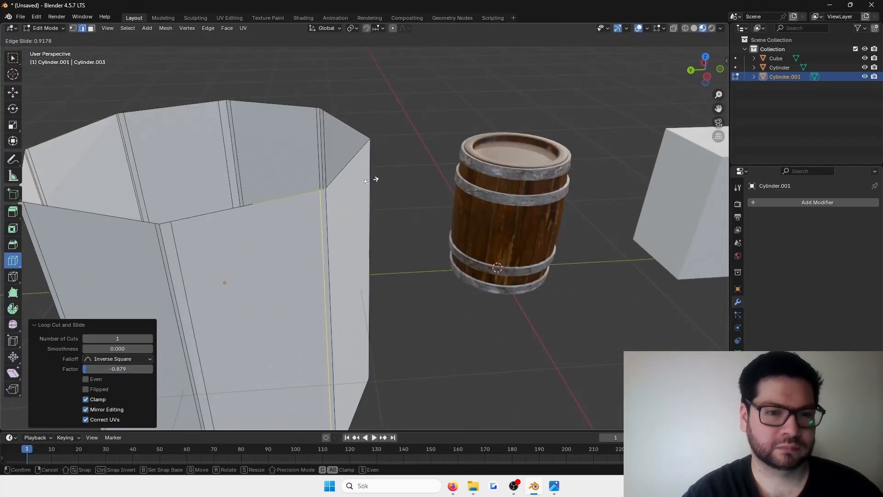
{"action": "left_click_drag", "start_coordinate": [371, 179], "coordinate": [372, 179]}
{"action": "left_click_drag", "start_coordinate": [346, 177], "coordinate": [341, 175]}
{"action": "left_click", "coordinate": [317, 189]}
{"action": "middle_click_drag", "start_coordinate": [318, 188], "coordinate": [368, 166]}
{"action": "scroll", "coordinate": [368, 166], "scroll_direction": "down", "scroll_amount": 2}
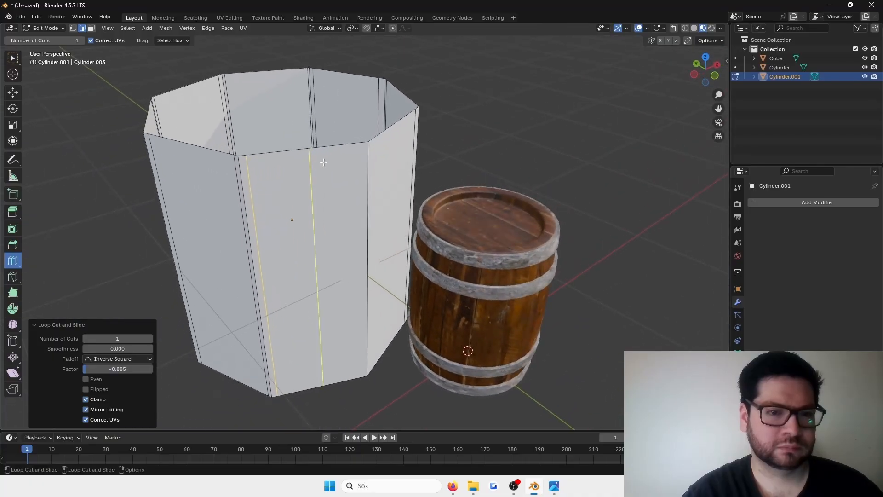
{"action": "left_click_drag", "start_coordinate": [386, 150], "coordinate": [348, 144]}
{"action": "left_click", "coordinate": [405, 143]}
{"action": "left_click", "coordinate": [360, 142]}
{"action": "middle_click_drag", "start_coordinate": [360, 141], "coordinate": [482, 162]}
Extrude the cylinder's top rim inward twice, scaling the edges to about 0.822 and 0.577
{"action": "middle_click_drag", "start_coordinate": [440, 212], "coordinate": [381, 152]}
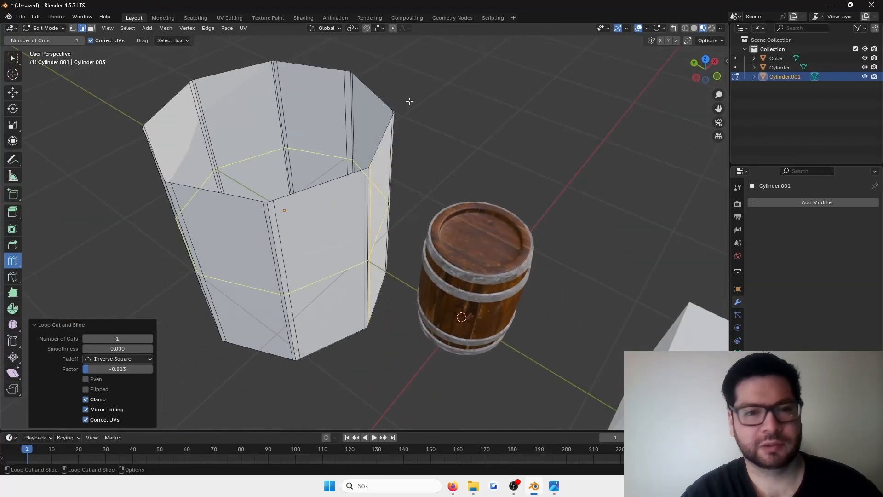
{"action": "left_click", "coordinate": [381, 151]}
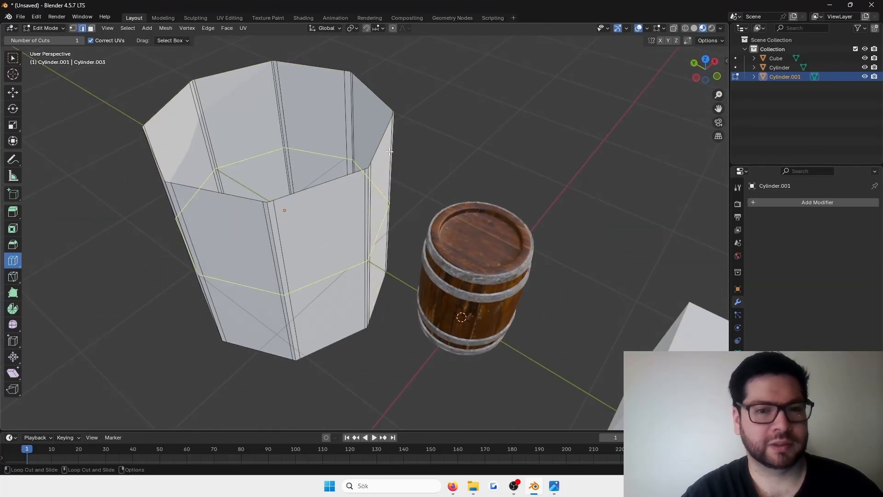
{"action": "key", "text": "w"}
{"action": "right_click", "coordinate": [380, 121]}
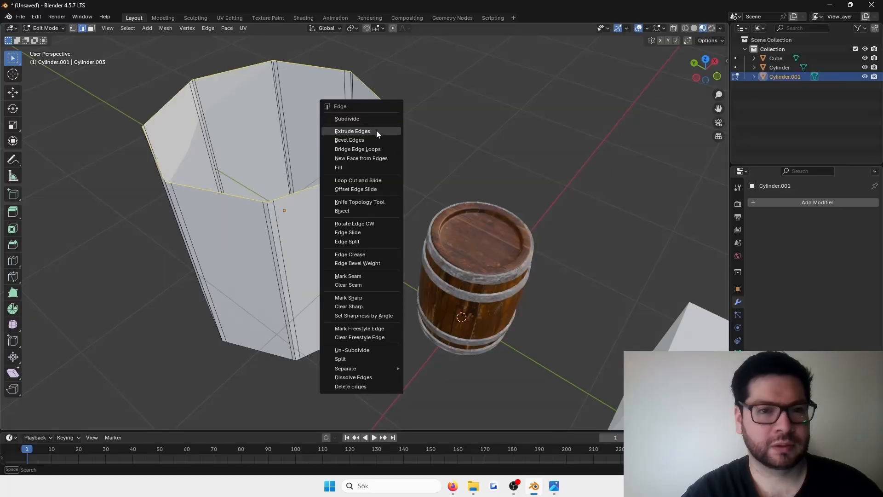
{"action": "left_click", "coordinate": [377, 132]}
{"action": "key", "text": "s"}
{"action": "left_click", "coordinate": [355, 143]}
{"action": "right_click", "coordinate": [357, 137]}
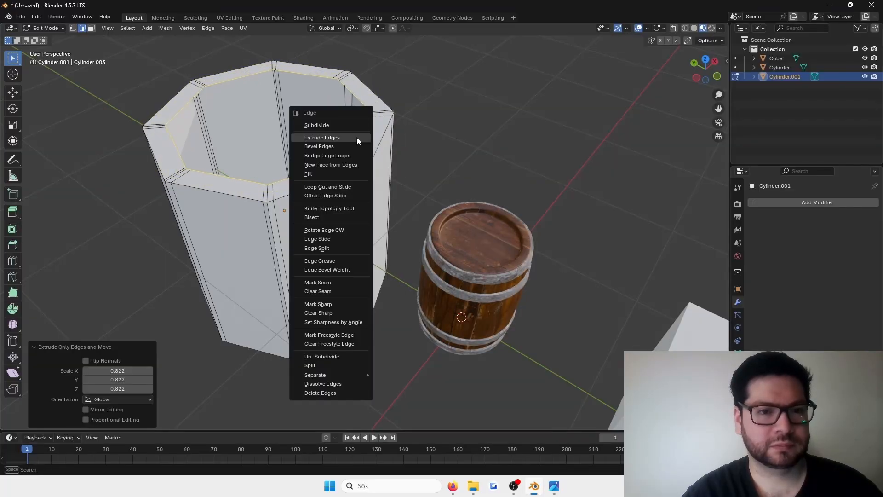
{"action": "left_click", "coordinate": [357, 137]}
{"action": "key", "text": "s"}
{"action": "left_click", "coordinate": [302, 151]}
Fill the remaining top opening with a new face from its edges and poke that face
{"action": "right_click", "coordinate": [308, 118]}
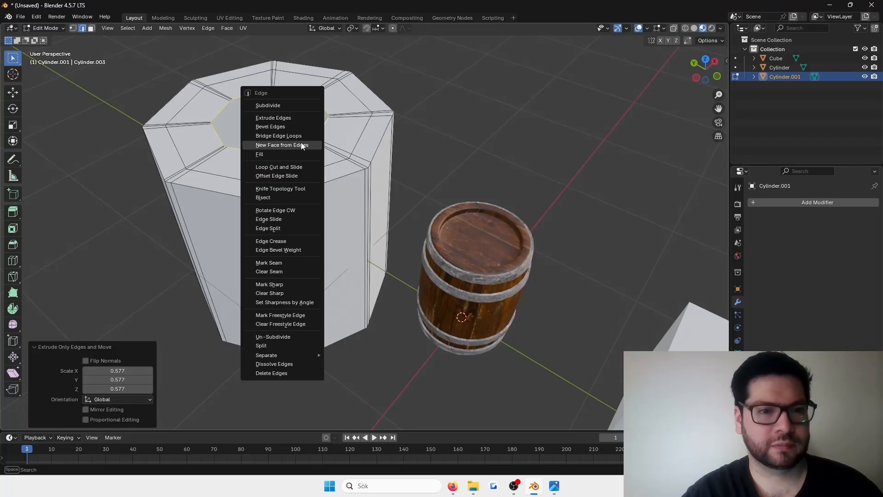
{"action": "left_click", "coordinate": [296, 147]}
{"action": "key", "text": "3"}
{"action": "right_click", "coordinate": [306, 126]}
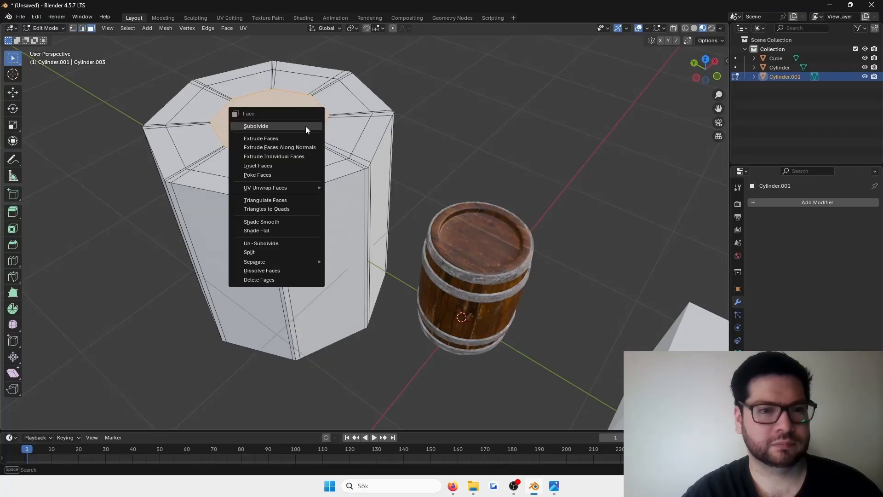
{"action": "left_click", "coordinate": [280, 175]}
Extrude the cylinder's bottom rim inward, scaling the edges to about 0.742
{"action": "middle_click_drag", "start_coordinate": [280, 175], "coordinate": [404, 178]}
{"action": "key", "text": "2"}
{"action": "right_click", "coordinate": [403, 179]}
{"action": "left_click", "coordinate": [396, 189]}
{"action": "key", "text": "s"}
{"action": "left_click", "coordinate": [392, 201]}
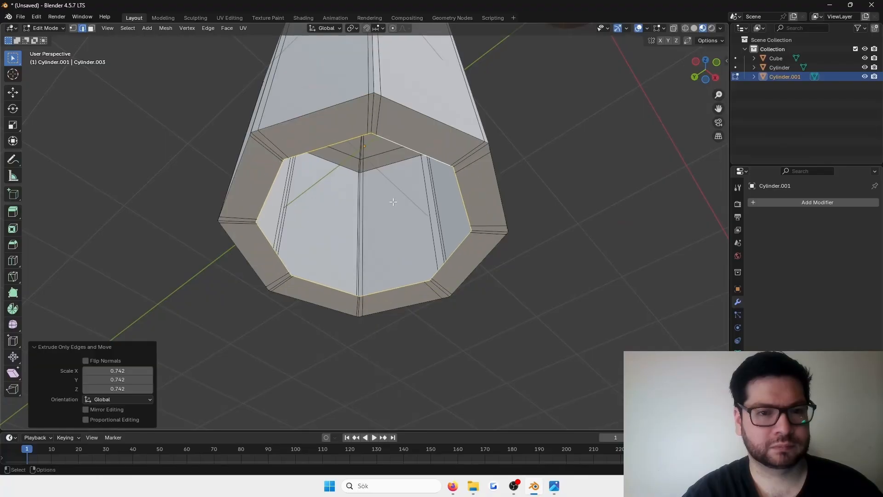
Extrude the cylinder's bottom rim inward a second time, scaling the edges to about 0.522
{"action": "right_click", "coordinate": [393, 199]}
{"action": "left_click", "coordinate": [393, 199]}
{"action": "key", "text": "s"}
{"action": "left_click", "coordinate": [384, 228]}
Fill the remaining bottom opening with a new face from its edges and poke that face
{"action": "right_click", "coordinate": [387, 208]}
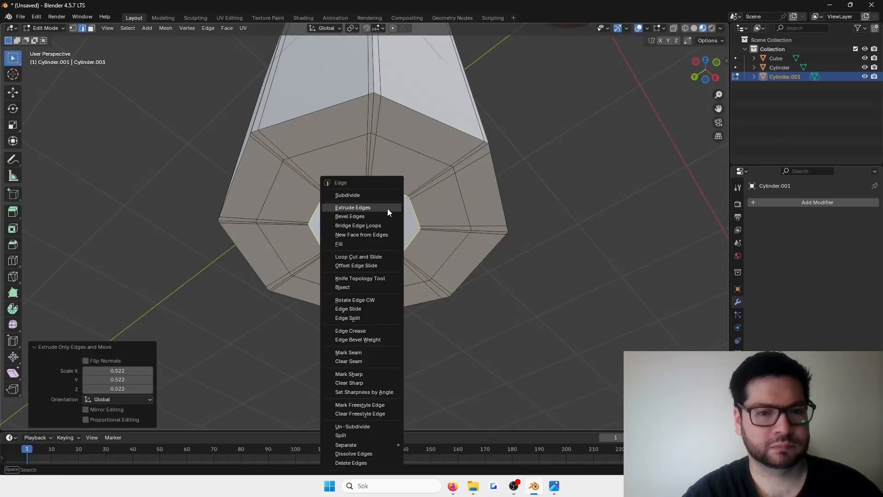
{"action": "left_click", "coordinate": [372, 237]}
{"action": "key", "text": "3"}
{"action": "right_click", "coordinate": [351, 239]}
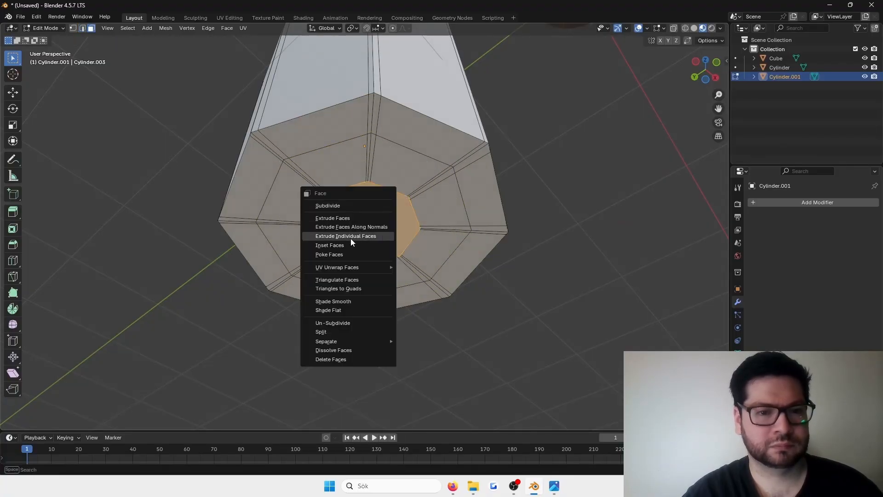
{"action": "left_click", "coordinate": [346, 254]}
Add horizontal edge loops close to the cylinder's top and bottom rims, with slide factors about -0.98 and 0.97
{"action": "middle_click_drag", "start_coordinate": [350, 251], "coordinate": [396, 239]}
{"action": "scroll", "coordinate": [396, 241], "scroll_direction": "up", "scroll_amount": 5}
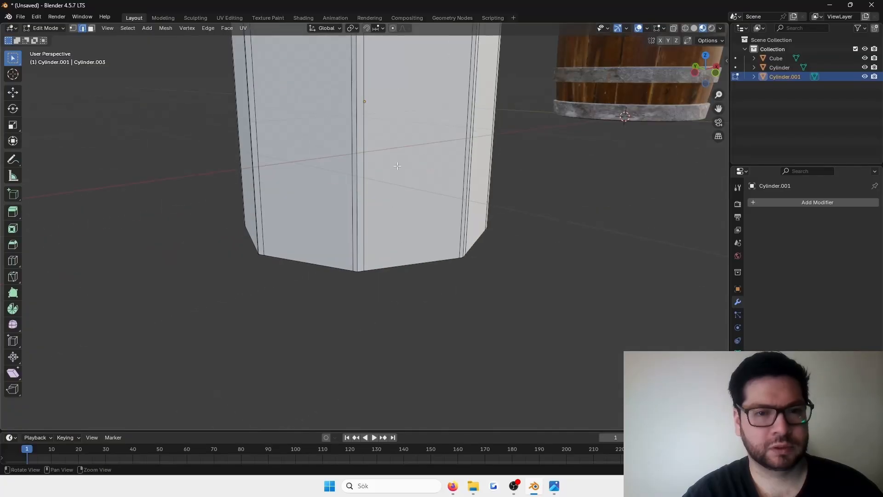
{"action": "key", "text": "ctrl+r"}
{"action": "left_click", "coordinate": [376, 174]}
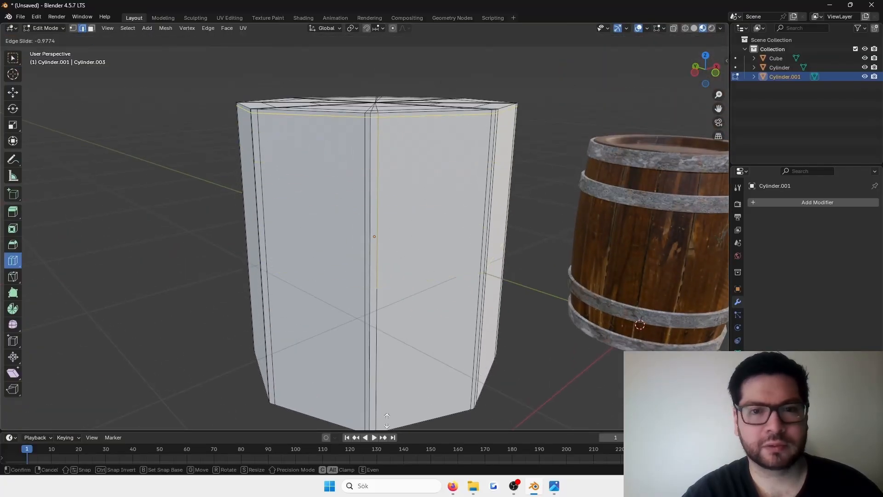
{"action": "left_click", "coordinate": [387, 420]}
{"action": "left_click_drag", "start_coordinate": [387, 356], "coordinate": [448, 106]}
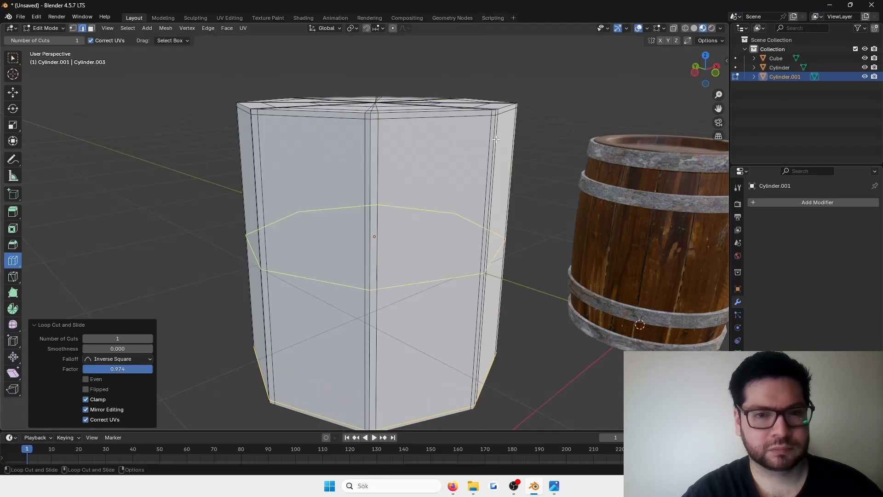
Add an edge loop between the two inner rings of the bottom cap, with a slide factor of about 0.68
{"action": "middle_click_drag", "start_coordinate": [570, 152], "coordinate": [586, 203]}
{"action": "left_click_drag", "start_coordinate": [568, 228], "coordinate": [583, 226]}
{"action": "middle_click_drag", "start_coordinate": [584, 226], "coordinate": [434, 157]}
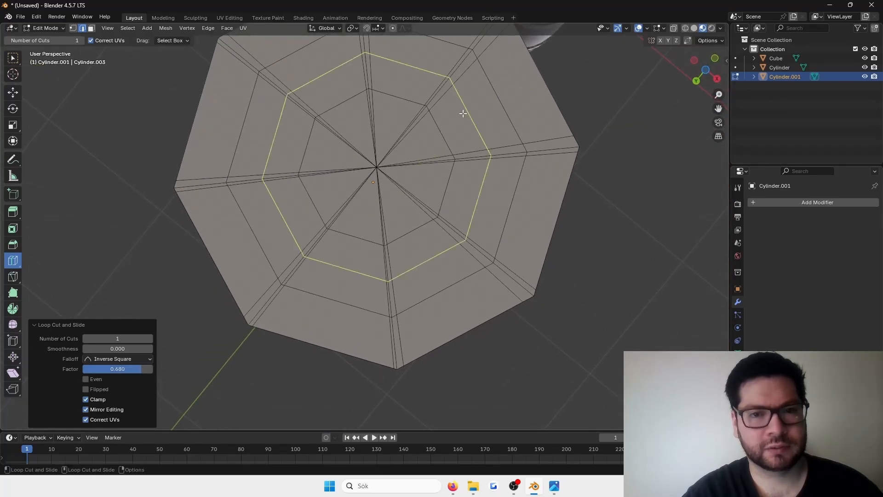
Return to Object Mode and add a Subdivision Surface modifier to the 8-sided cylinder
{"action": "key", "text": "Tab"}
{"action": "middle_click_drag", "start_coordinate": [479, 83], "coordinate": [504, 217]}
{"action": "left_click", "coordinate": [804, 202]}
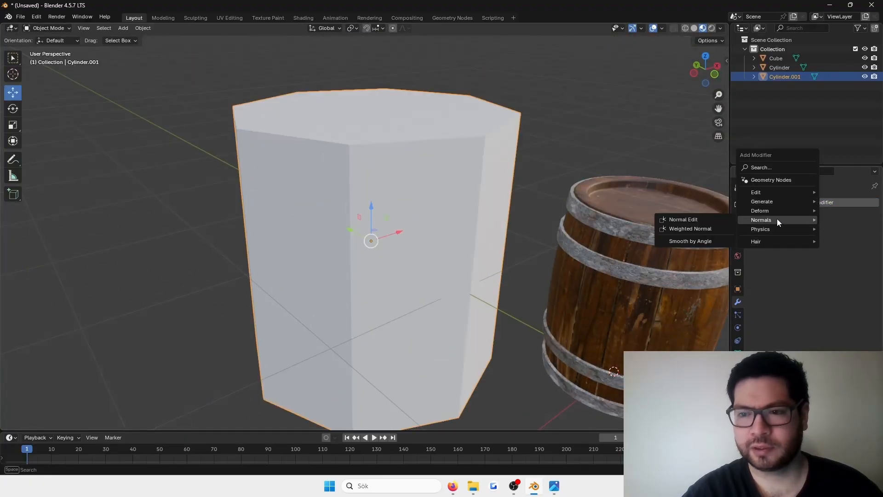
{"action": "mouse_move", "coordinate": [779, 203]}
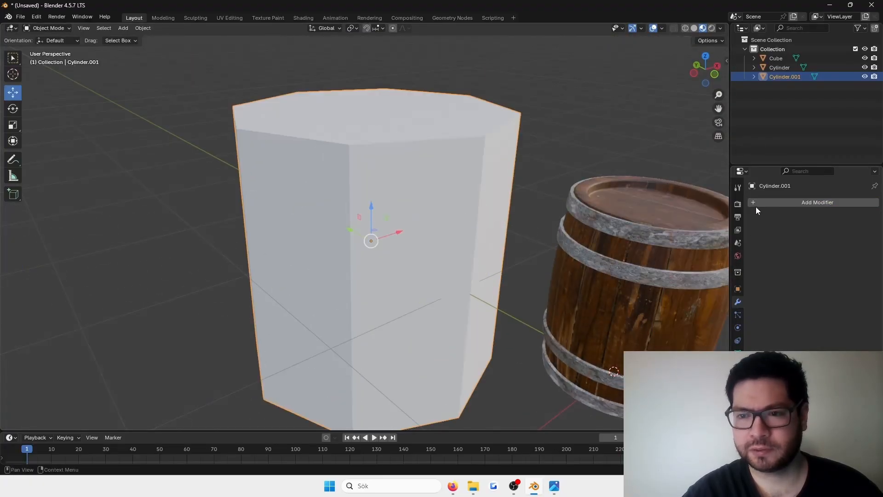
{"action": "left_click", "coordinate": [757, 206]}
{"action": "mouse_move", "coordinate": [745, 197]}
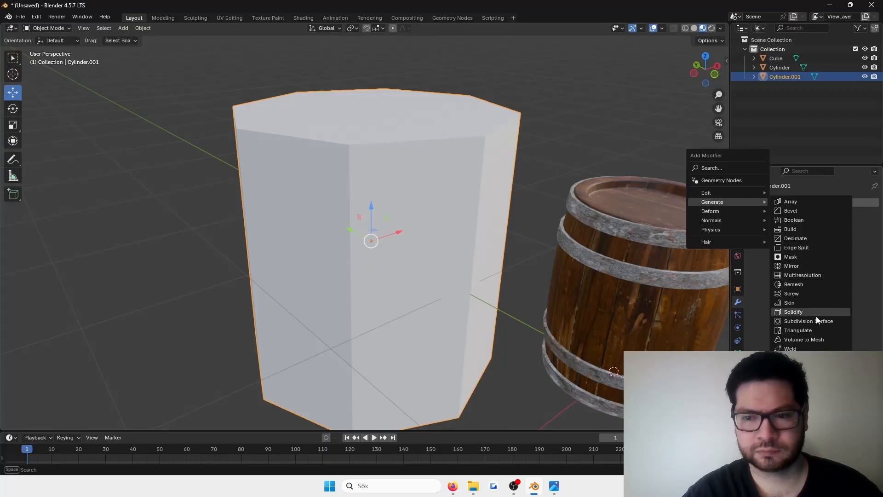
{"action": "left_click", "coordinate": [811, 321]}
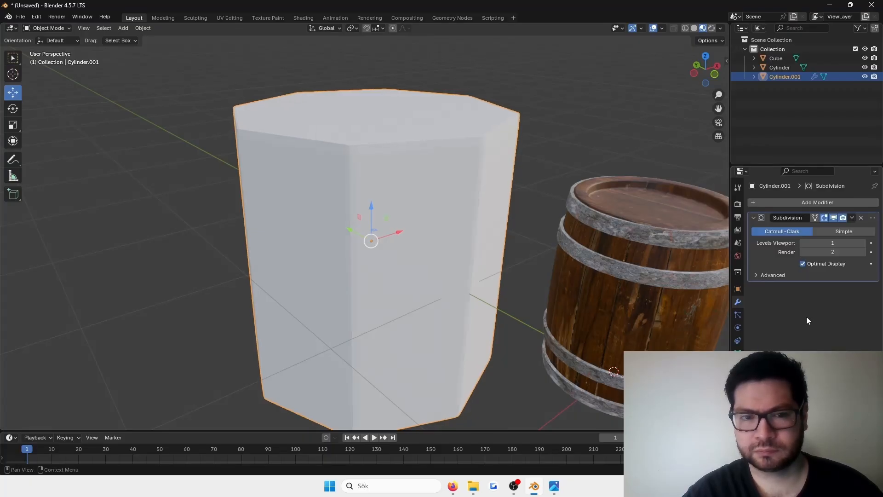
Keep the Subdivision modifier's viewport level at 1, apply the modifier and deselect the cylinder
{"action": "scroll", "coordinate": [454, 163], "scroll_direction": "up", "scroll_amount": 6}
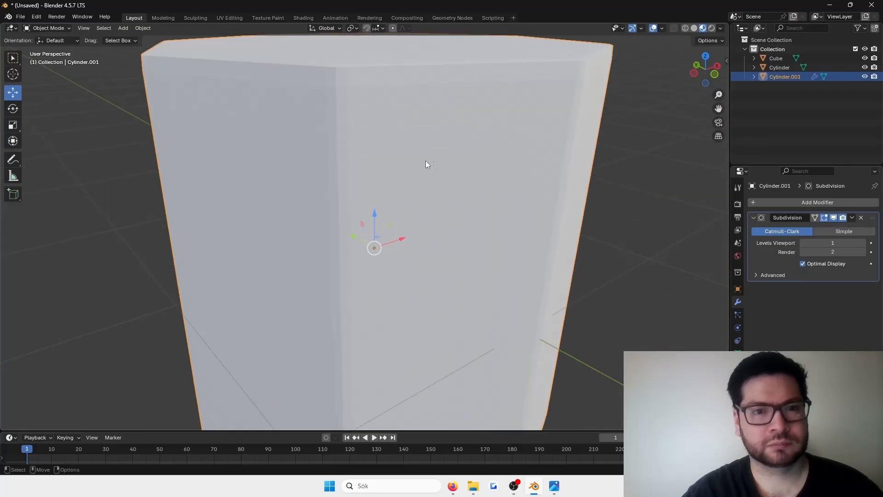
{"action": "middle_click_drag", "start_coordinate": [426, 161], "coordinate": [430, 183]}
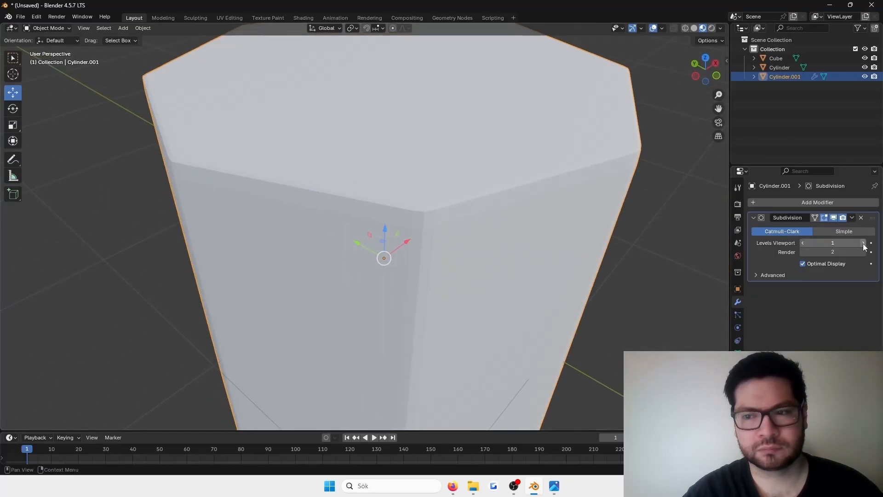
{"action": "left_click", "coordinate": [804, 243]}
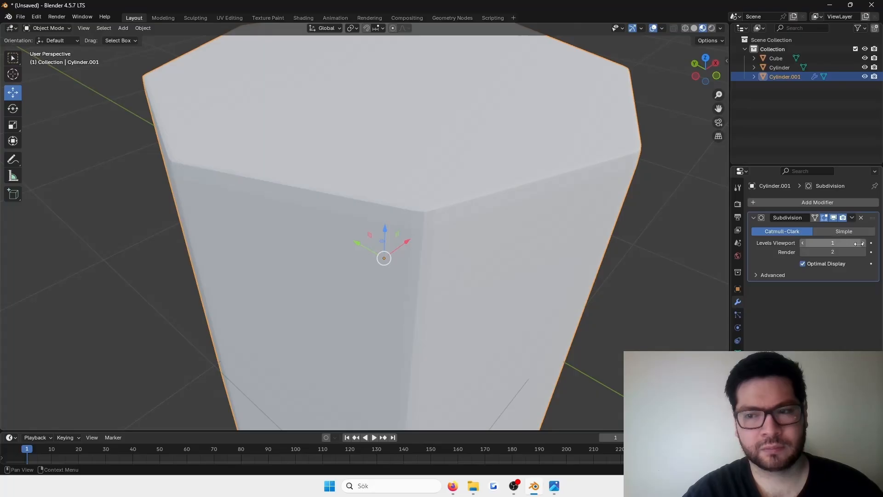
{"action": "left_click", "coordinate": [852, 218]}
{"action": "left_click", "coordinate": [826, 231]}
{"action": "scroll", "coordinate": [597, 183], "scroll_direction": "down", "scroll_amount": 5}
{"action": "left_click", "coordinate": [535, 150]}
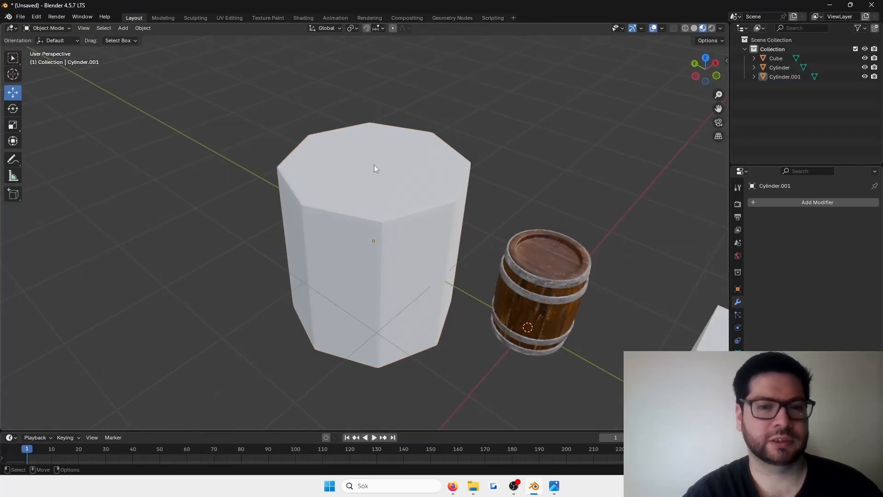
Scale the 8-sided cylinder down to bolt size and bring it in front of the barrel
{"action": "left_click", "coordinate": [373, 163]}
{"action": "key", "text": "KP_Decimal"}
{"action": "middle_click_drag", "start_coordinate": [372, 163], "coordinate": [385, 233]}
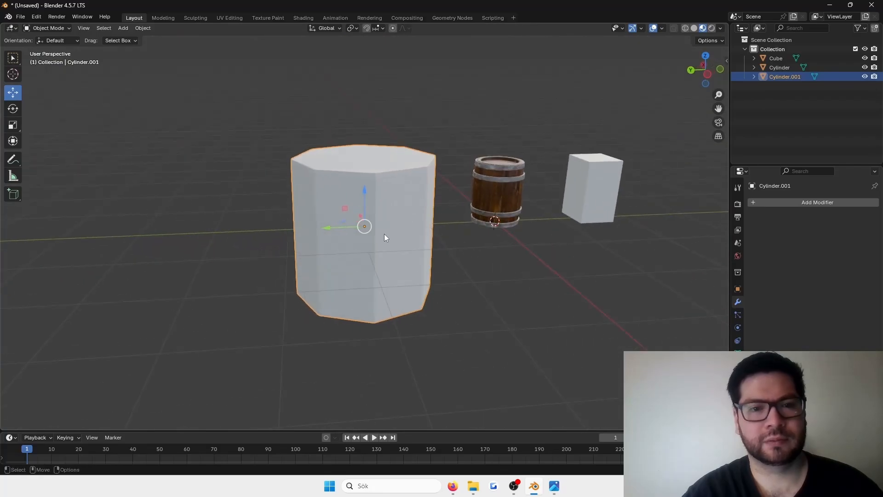
{"action": "key", "text": "shift+space"}
{"action": "key", "text": "s"}
{"action": "left_click_drag", "start_coordinate": [381, 246], "coordinate": [444, 226]}
{"action": "middle_click_drag", "start_coordinate": [445, 206], "coordinate": [584, 185]}
{"action": "left_click_drag", "start_coordinate": [353, 237], "coordinate": [322, 144]}
{"action": "key", "text": "shift+space"}
{"action": "key", "text": "s"}
{"action": "left_click_drag", "start_coordinate": [344, 189], "coordinate": [323, 178]}
Raise the small cylinder about 0.387 m along Z to the height of the barrel's upper hoops
{"action": "key", "text": "shift+space"}
{"action": "key", "text": "g"}
{"action": "left_click_drag", "start_coordinate": [314, 93], "coordinate": [315, 88]}
{"action": "key", "text": "f"}
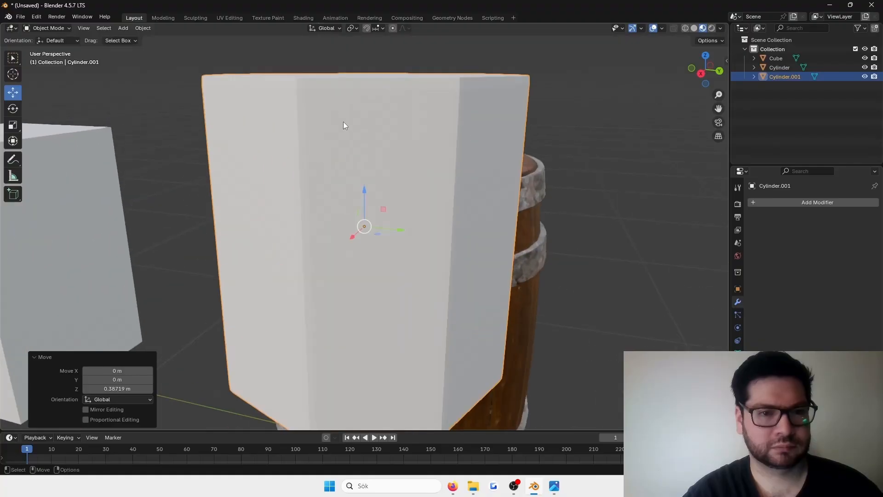
Rotate the small cylinder 90° about the global Y axis so its cap faces outward
{"action": "scroll", "coordinate": [350, 138], "scroll_direction": "down", "scroll_amount": 4}
{"action": "key", "text": "r"}
{"action": "left_click_drag", "start_coordinate": [391, 225], "coordinate": [352, 248]}
{"action": "key", "text": "e"}
{"action": "key", "text": "ctrl+z"}
{"action": "left_click_drag", "start_coordinate": [358, 205], "coordinate": [354, 230]}
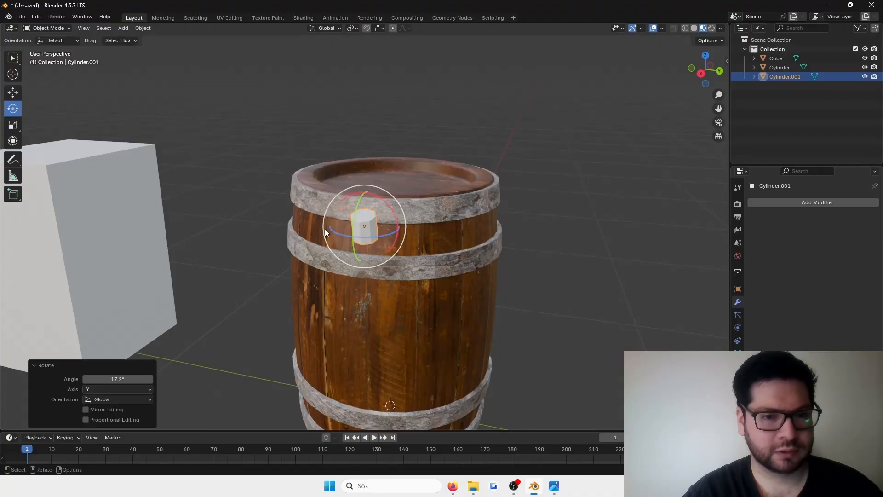
{"action": "left_click", "coordinate": [113, 379]}
{"action": "type", "text": "90"}
{"action": "key", "text": "Return"}
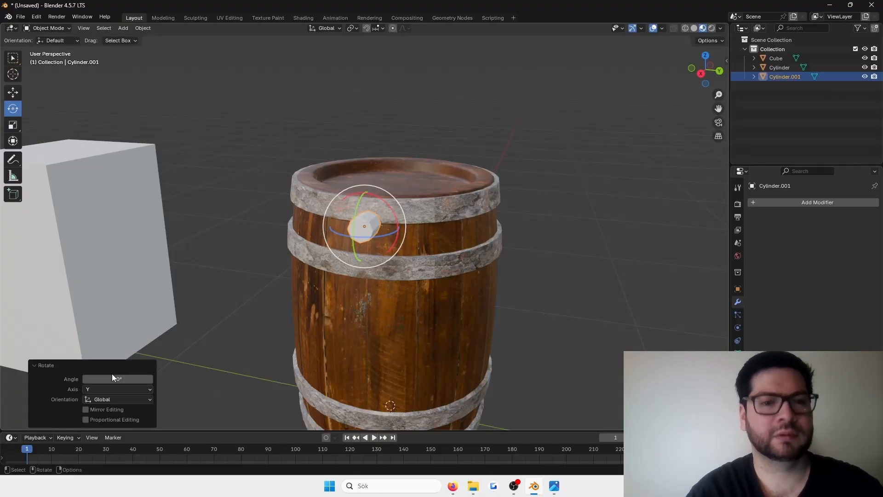
Move the small cylinder along X toward the barrel's top hoop by about -0.361 m and -0.058 m, adjusting its height in between
{"action": "key", "text": "w"}
{"action": "middle_click_drag", "start_coordinate": [449, 164], "coordinate": [377, 182]}
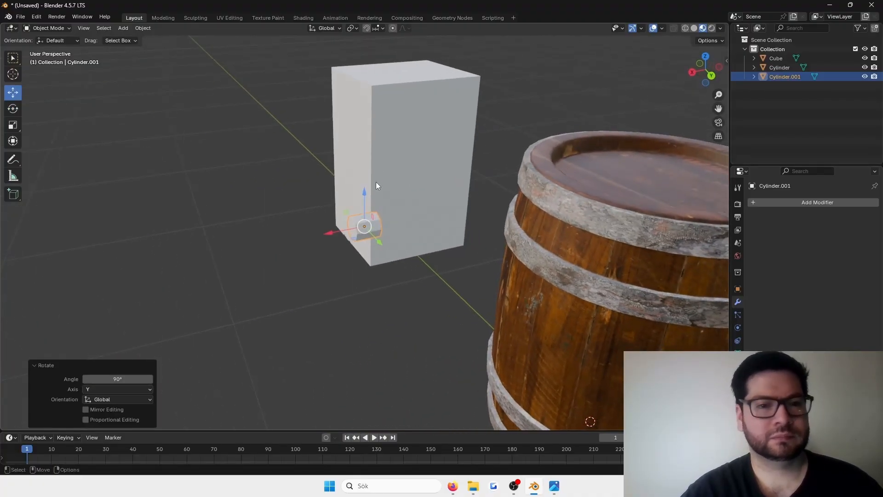
{"action": "left_click_drag", "start_coordinate": [327, 236], "coordinate": [523, 196]}
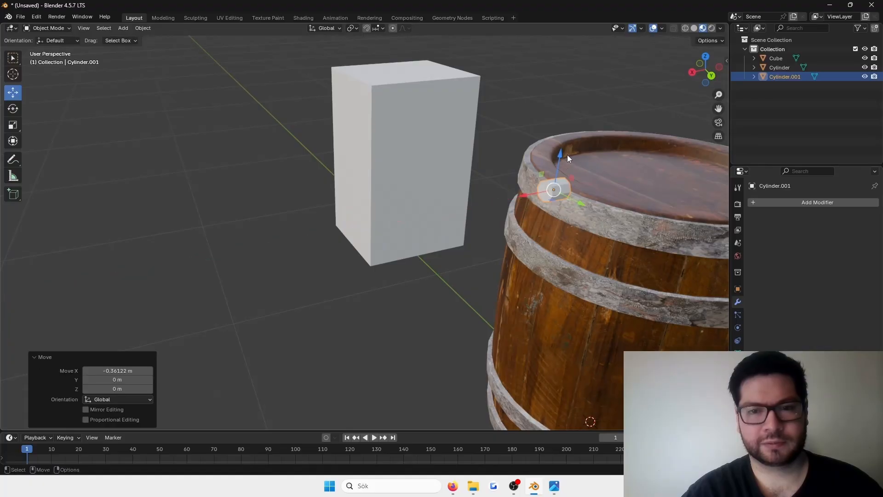
{"action": "left_click_drag", "start_coordinate": [567, 154], "coordinate": [565, 163]}
{"action": "left_click_drag", "start_coordinate": [523, 215], "coordinate": [548, 214]}
{"action": "key", "text": "KP_Decimal"}
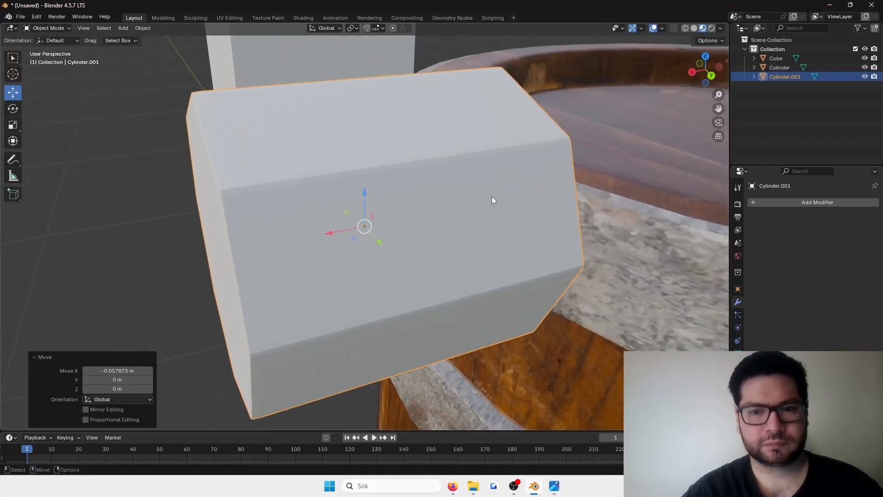
Move the small cylinder farther inward along X and lower it by about 0.046 m and 0.063 m toward the top hoop
{"action": "scroll", "coordinate": [492, 197], "scroll_direction": "down", "scroll_amount": 8}
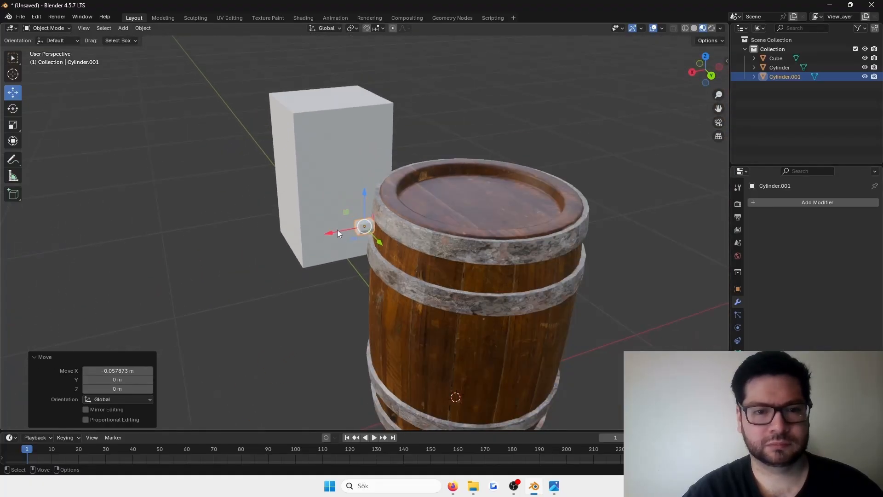
{"action": "left_click_drag", "start_coordinate": [337, 231], "coordinate": [390, 227]}
{"action": "left_click_drag", "start_coordinate": [405, 186], "coordinate": [405, 193]}
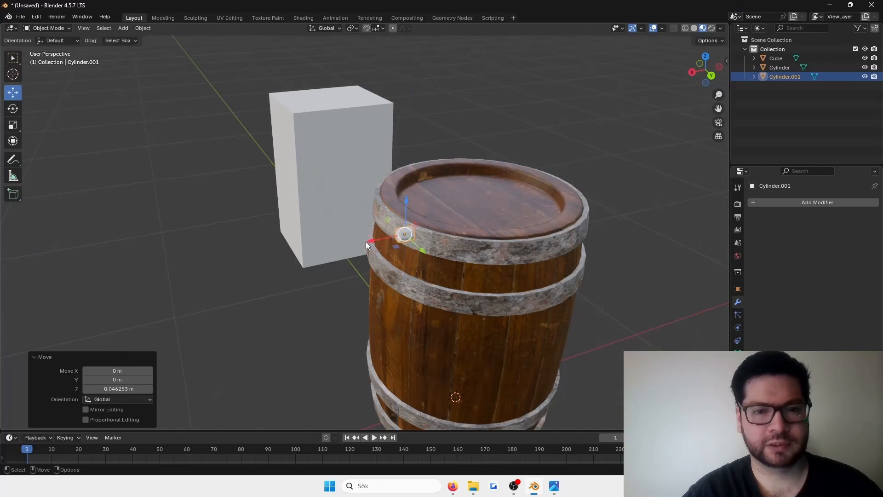
{"action": "left_click_drag", "start_coordinate": [366, 242], "coordinate": [389, 237]}
{"action": "left_click_drag", "start_coordinate": [430, 191], "coordinate": [425, 214]}
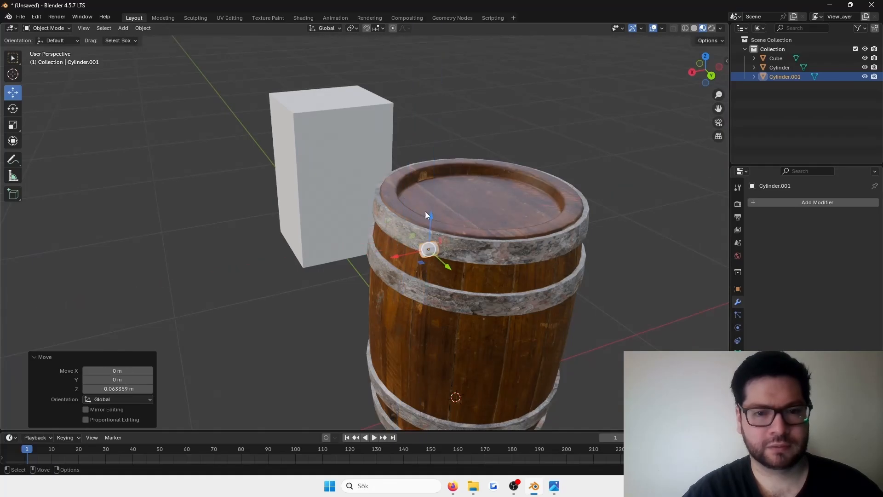
Shift the small cylinder about -0.165 m along Y, adjust it outward along X and raise it about 0.015 m on the top hoop
{"action": "mouse_move", "coordinate": [426, 215]}
{"action": "middle_mouse_down"}
{"action": "mouse_move", "coordinate": [457, 239]}
{"action": "mouse_move", "coordinate": [442, 220]}
{"action": "middle_mouse_up"}
{"action": "left_click_drag", "start_coordinate": [410, 191], "coordinate": [354, 192]}
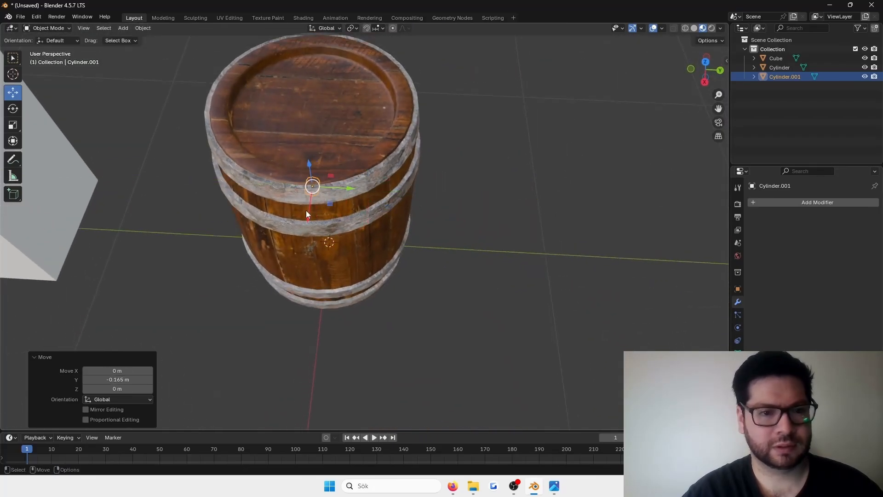
{"action": "left_click_drag", "start_coordinate": [307, 214], "coordinate": [305, 231]}
{"action": "key", "text": "KP_Decimal"}
{"action": "middle_click_drag", "start_coordinate": [368, 144], "coordinate": [375, 197]}
{"action": "left_click_drag", "start_coordinate": [365, 182], "coordinate": [366, 162]}
Shorten the small cylinder along X into a shallow bolt head on the top hoop, and deselect it
{"action": "middle_click_drag", "start_coordinate": [404, 158], "coordinate": [331, 203]}
{"action": "key", "text": "s"}
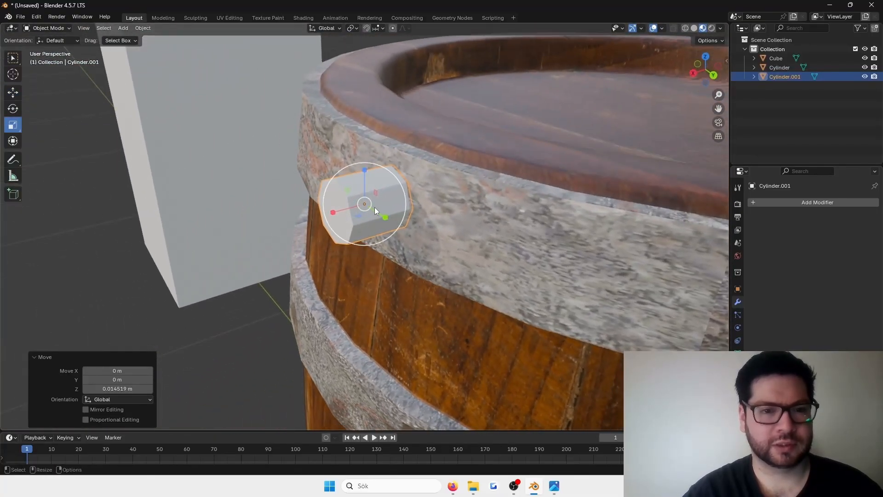
{"action": "left_click_drag", "start_coordinate": [336, 212], "coordinate": [353, 198]}
{"action": "key", "text": "g"}
{"action": "middle_click_drag", "start_coordinate": [352, 198], "coordinate": [398, 134]}
{"action": "scroll", "coordinate": [398, 135], "scroll_direction": "up", "scroll_amount": 4}
{"action": "middle_click_drag", "start_coordinate": [440, 167], "coordinate": [381, 90]}
{"action": "left_click", "coordinate": [392, 94]}
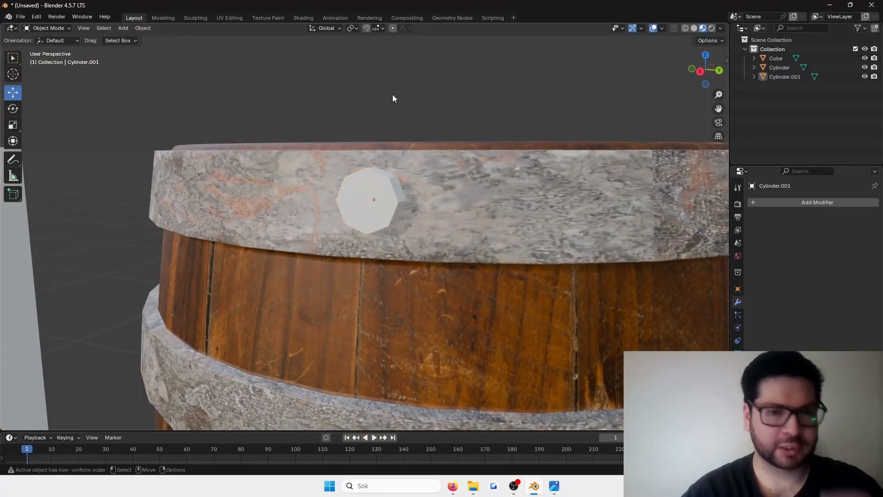
Duplicate the bolt and move the copy about 0.301 m along X, away from the barrel
{"action": "scroll", "coordinate": [394, 116], "scroll_direction": "down", "scroll_amount": 2}
{"action": "middle_click_drag", "start_coordinate": [396, 132], "coordinate": [414, 186]}
{"action": "scroll", "coordinate": [413, 186], "scroll_direction": "down", "scroll_amount": 3}
{"action": "middle_click_drag", "start_coordinate": [372, 208], "coordinate": [352, 219]}
{"action": "left_click", "coordinate": [369, 220]}
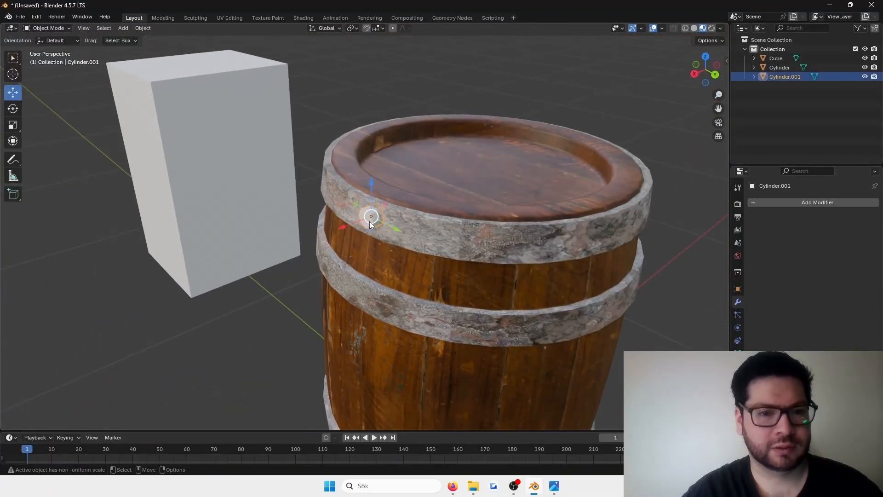
{"action": "key", "text": "shift+d"}
{"action": "right_click", "coordinate": [315, 243]}
{"action": "key", "text": "g"}
{"action": "left_click", "coordinate": [205, 289]}
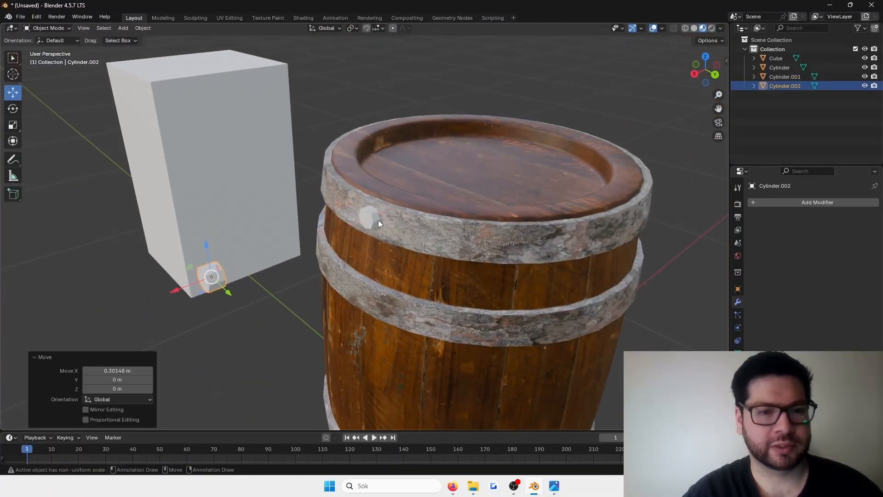
Rotate the original bolt about -11.7° around the Y axis to match the slope of the top hoop
{"action": "left_click", "coordinate": [375, 220]}
{"action": "key", "text": "KP_Decimal"}
{"action": "middle_click_drag", "start_coordinate": [382, 164], "coordinate": [386, 198]}
{"action": "key", "text": "shift+space"}
{"action": "key", "text": "r"}
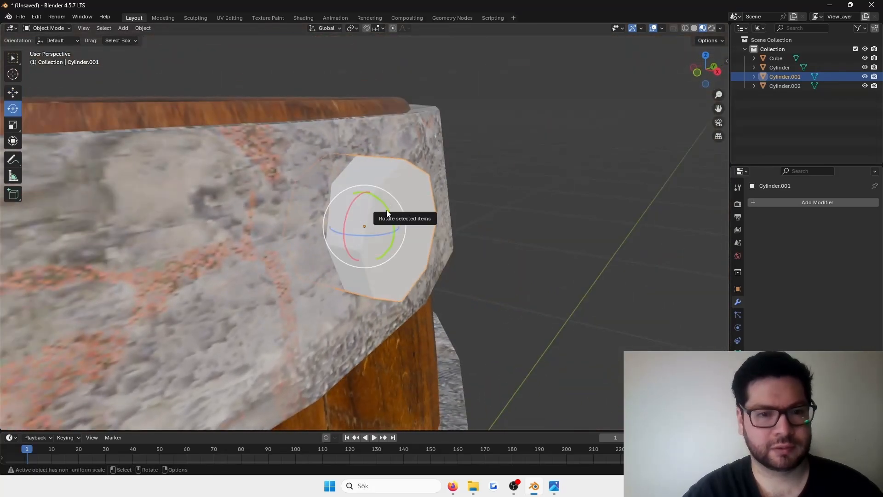
{"action": "left_click_drag", "start_coordinate": [385, 209], "coordinate": [389, 222]}
{"action": "middle_click_drag", "start_coordinate": [389, 222], "coordinate": [330, 169]}
{"action": "scroll", "coordinate": [386, 168], "scroll_direction": "down", "scroll_amount": 6}
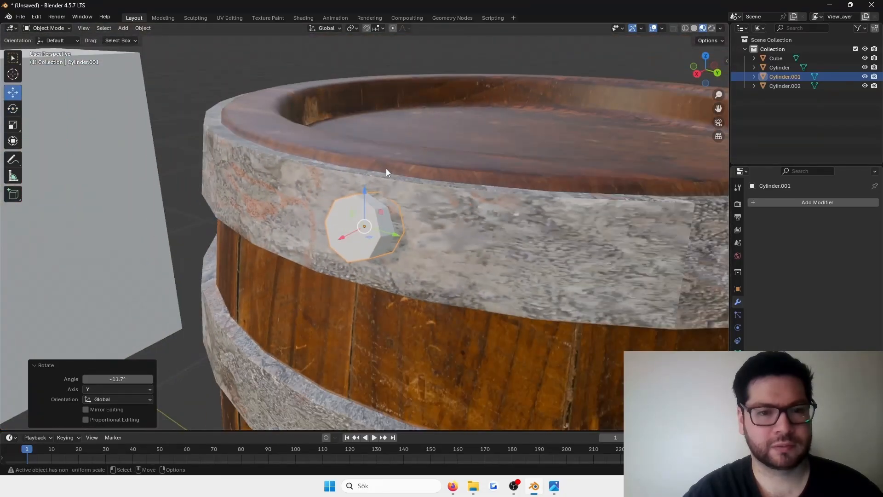
Set the hoop bolt's origin to the 3D cursor at the barrel's centre
{"action": "key", "text": "shift+space"}
{"action": "key", "text": "g"}
{"action": "scroll", "coordinate": [397, 178], "scroll_direction": "up", "scroll_amount": 3}
{"action": "right_click", "coordinate": [432, 193]}
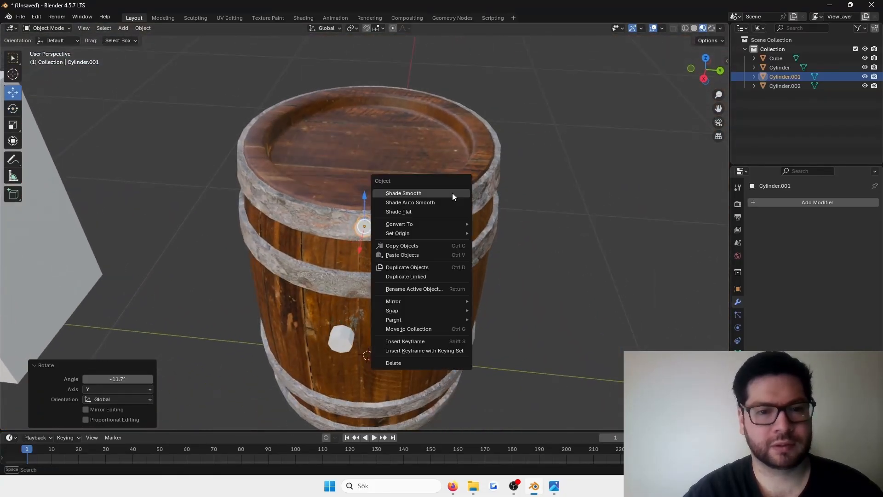
{"action": "mouse_move", "coordinate": [445, 234]}
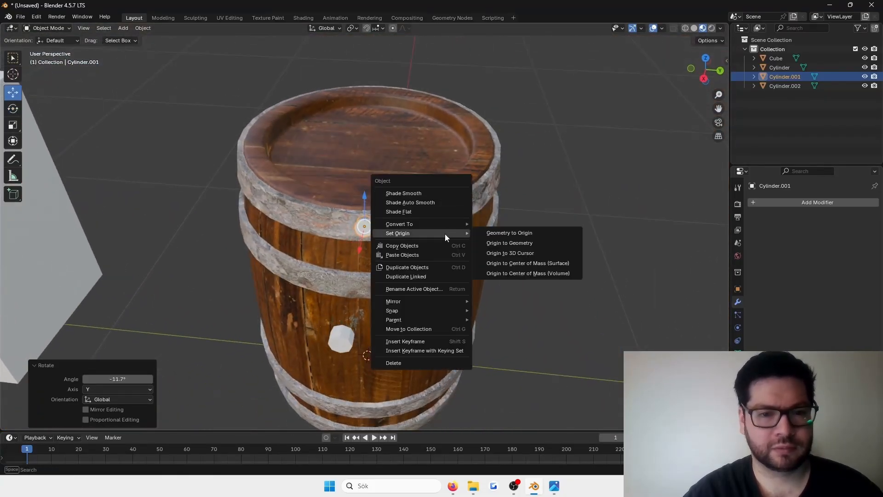
{"action": "left_click", "coordinate": [540, 254]}
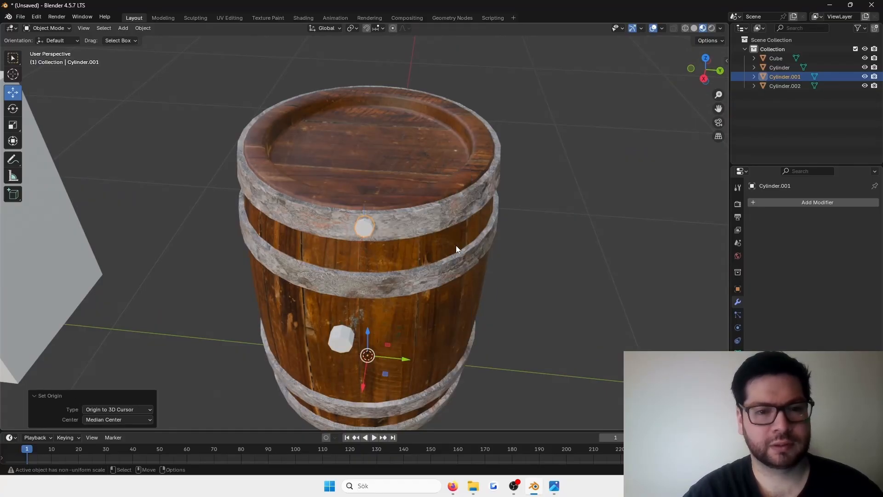
Duplicate the hoop bolt in place without moving the copy
{"action": "middle_click_drag", "start_coordinate": [449, 252], "coordinate": [445, 266]}
{"action": "key", "text": "shift+d"}
{"action": "right_click", "coordinate": [443, 272]}
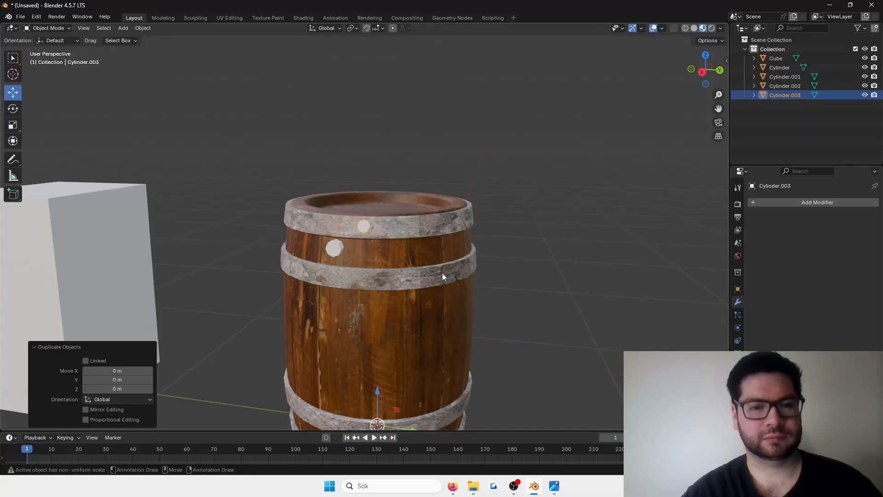
Rotate the duplicated bolt about 70.9° around the Z axis to place it farther along the top hoop
{"action": "key", "text": "shift+space"}
{"action": "key", "text": "r"}
{"action": "scroll", "coordinate": [405, 390], "scroll_direction": "down", "scroll_amount": 2}
{"action": "left_click_drag", "start_coordinate": [397, 389], "coordinate": [506, 260]}
{"action": "middle_click_drag", "start_coordinate": [575, 258], "coordinate": [421, 323]}
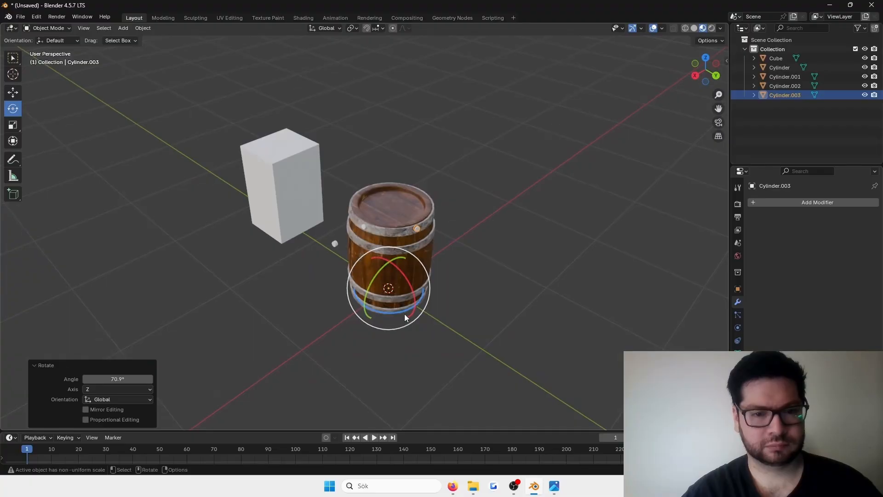
{"action": "left_click_drag", "start_coordinate": [404, 314], "coordinate": [453, 254]}
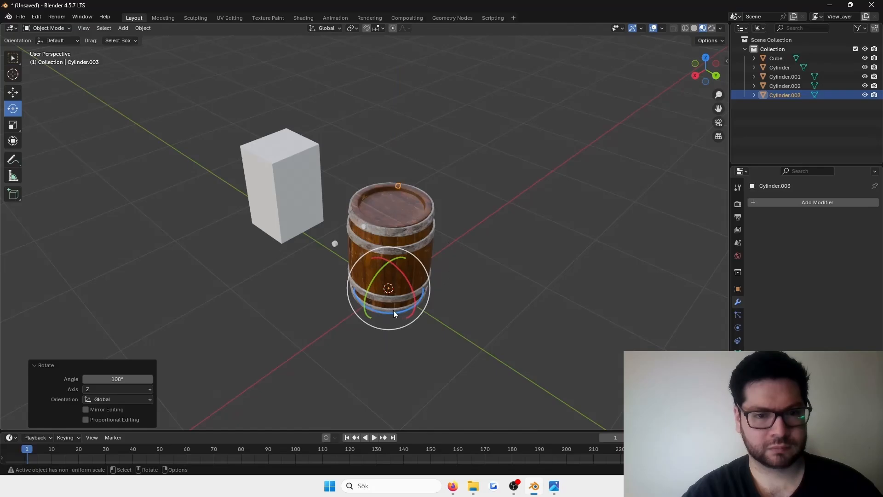
{"action": "left_click_drag", "start_coordinate": [388, 311], "coordinate": [434, 307]}
{"action": "scroll", "coordinate": [399, 275], "scroll_direction": "up", "scroll_amount": 10}
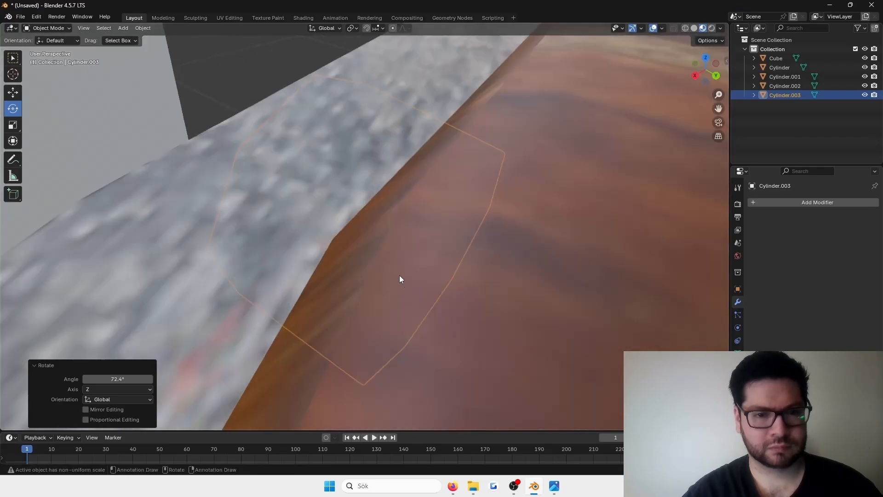
{"action": "scroll", "coordinate": [399, 279], "scroll_direction": "down", "scroll_amount": 10}
{"action": "middle_click_drag", "start_coordinate": [506, 276], "coordinate": [478, 392]}
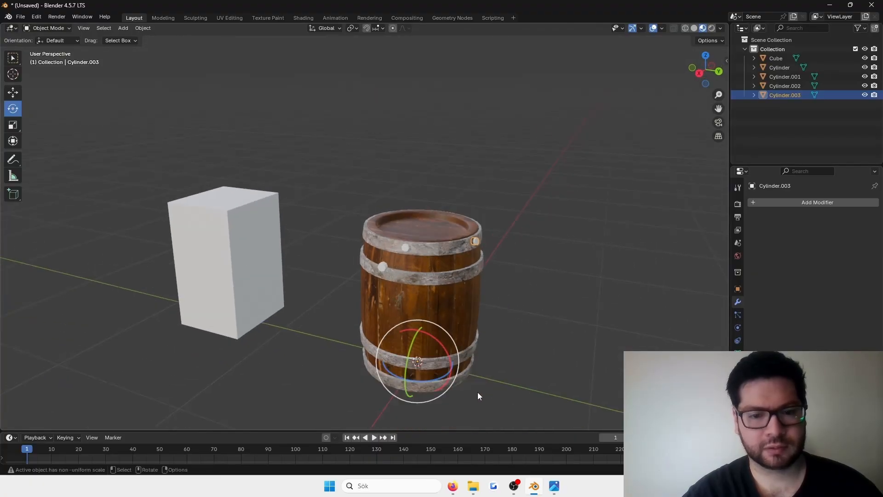
{"action": "left_click_drag", "start_coordinate": [426, 383], "coordinate": [436, 316]}
{"action": "key", "text": "ctrl+z"}
Duplicate the top-hoop bolt twice around the barrel, rotating the first copy about 121° and the second another 62.1° around Z
{"action": "key", "text": "shift+d"}
{"action": "right_click", "coordinate": [471, 340]}
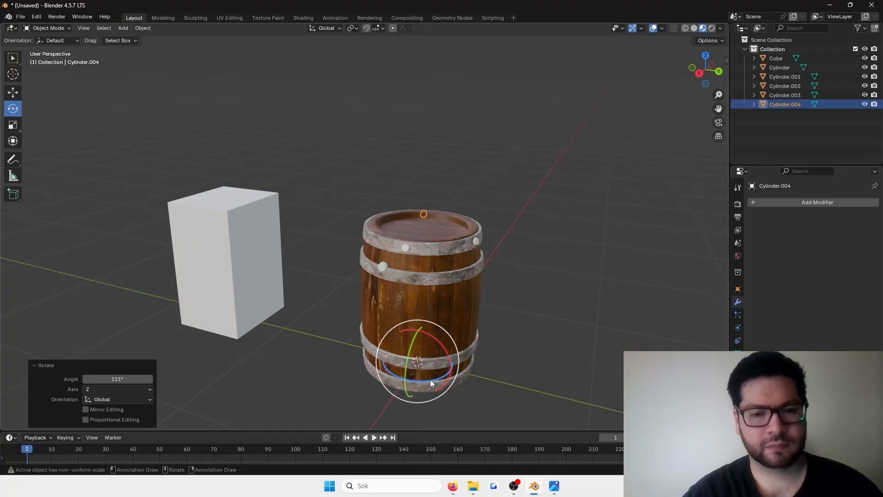
{"action": "key", "text": "shift+d"}
{"action": "right_click", "coordinate": [438, 355]}
{"action": "left_click_drag", "start_coordinate": [429, 379], "coordinate": [524, 349]}
{"action": "key", "text": "KP_Decimal"}
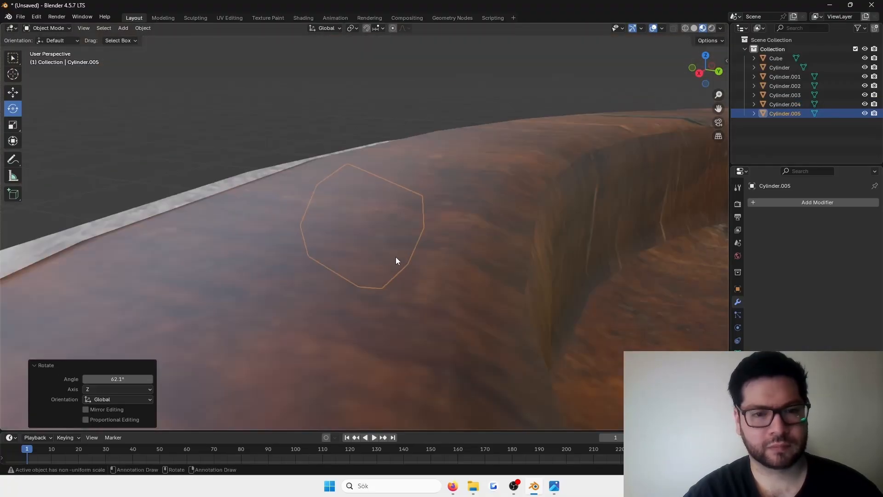
{"action": "scroll", "coordinate": [396, 261], "scroll_direction": "down", "scroll_amount": 8}
{"action": "middle_click_drag", "start_coordinate": [493, 248], "coordinate": [475, 269]}
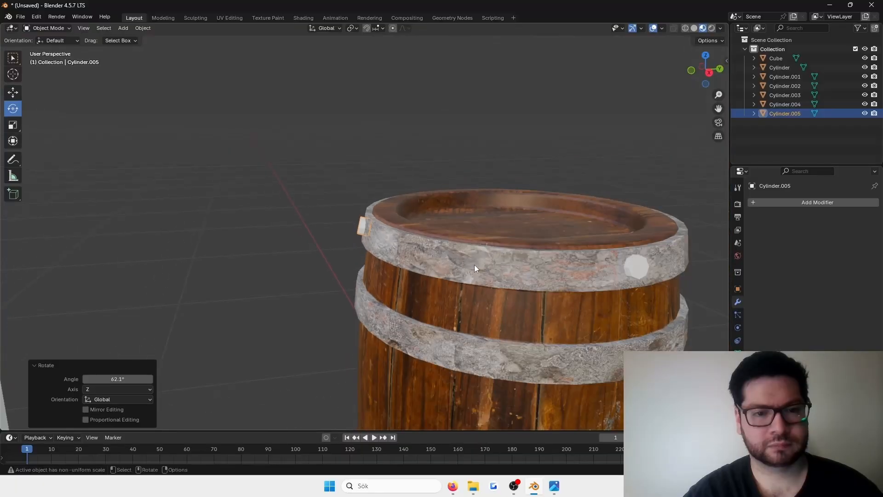
Select the four bolts on the top hoop and duplicate them in place
{"action": "scroll", "coordinate": [474, 264], "scroll_direction": "down", "scroll_amount": 5}
{"action": "middle_click_drag", "start_coordinate": [534, 263], "coordinate": [386, 246]}
{"action": "left_click", "coordinate": [432, 257]}
{"action": "left_click", "coordinate": [380, 259], "text": "shift"}
{"action": "left_click", "coordinate": [386, 246], "text": "shift"}
{"action": "middle_click_drag", "start_coordinate": [410, 219], "coordinate": [496, 224]}
{"action": "left_click", "coordinate": [371, 225], "text": "shift"}
{"action": "left_click", "coordinate": [369, 225], "text": "shift"}
{"action": "left_click", "coordinate": [365, 226], "text": "shift"}
{"action": "middle_click_drag", "start_coordinate": [439, 265], "coordinate": [380, 263]}
{"action": "key", "text": "w"}
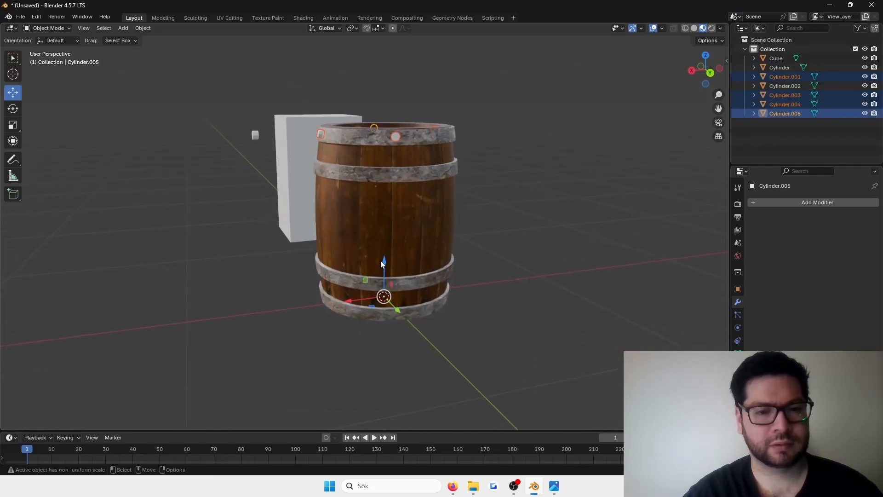
{"action": "key", "text": "shift+d"}
{"action": "key", "text": "Escape"}
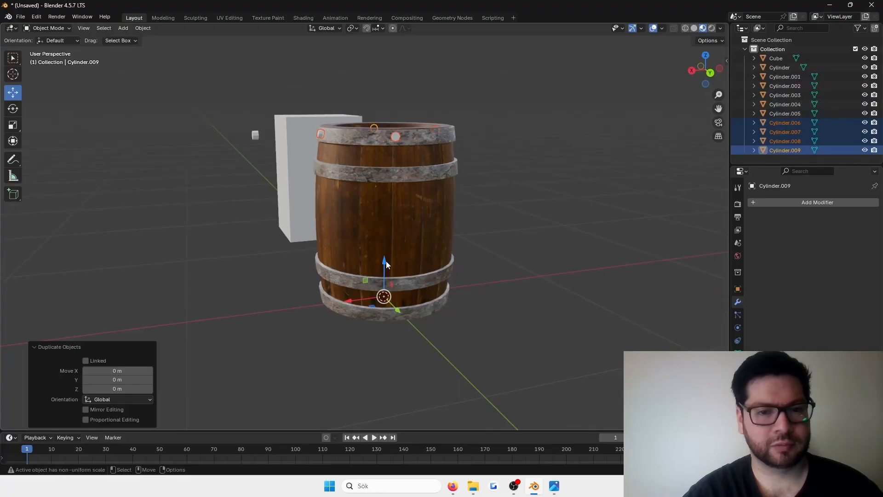
Try to fit the four copies to the second hoop by lowering them about 0.171 m and scaling them, and discard them
{"action": "left_click_drag", "start_coordinate": [387, 264], "coordinate": [388, 305]}
{"action": "scroll", "coordinate": [394, 279], "scroll_direction": "up", "scroll_amount": 4}
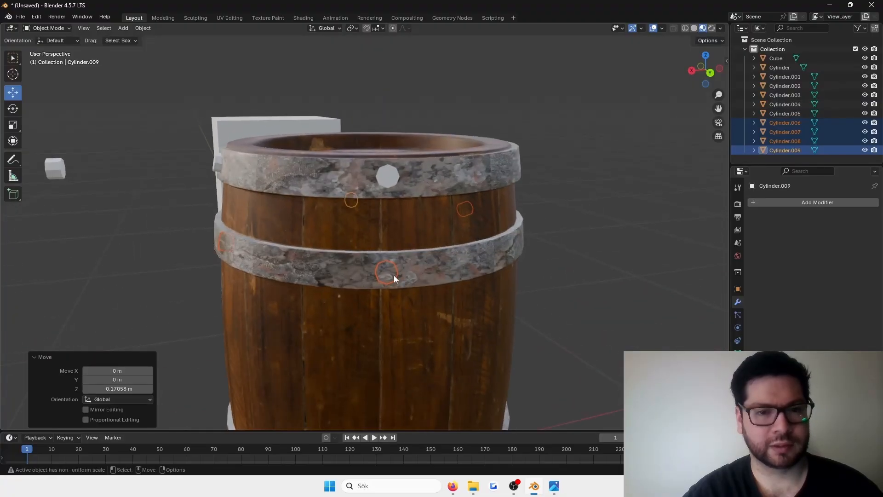
{"action": "scroll", "coordinate": [394, 275], "scroll_direction": "down", "scroll_amount": 4}
{"action": "middle_click_drag", "start_coordinate": [412, 267], "coordinate": [441, 253]}
{"action": "scroll", "coordinate": [441, 254], "scroll_direction": "down", "scroll_amount": 2}
{"action": "key", "text": "s"}
{"action": "left_click_drag", "start_coordinate": [390, 386], "coordinate": [399, 394]}
{"action": "middle_click_drag", "start_coordinate": [430, 257], "coordinate": [417, 264]}
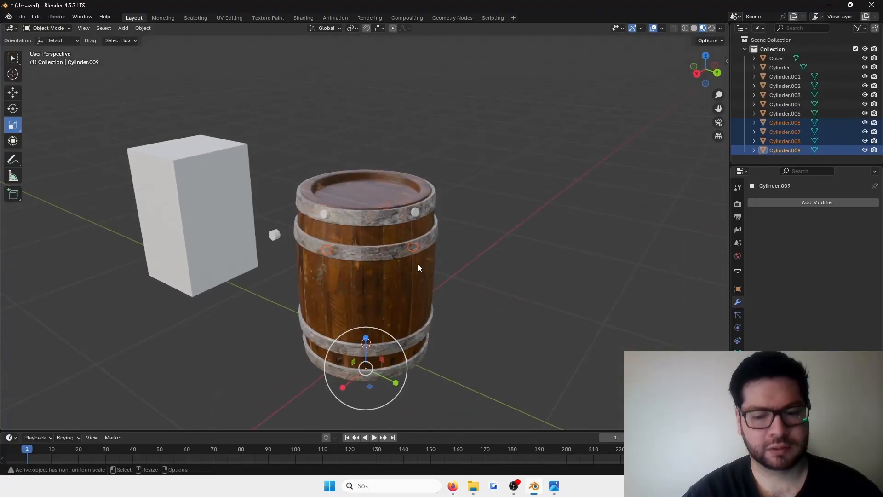
{"action": "key", "text": "Delete"}
Duplicate the front top-hoop bolt and move the copy down to the second hoop and about 0.098 m outward along X
{"action": "left_click", "coordinate": [321, 218]}
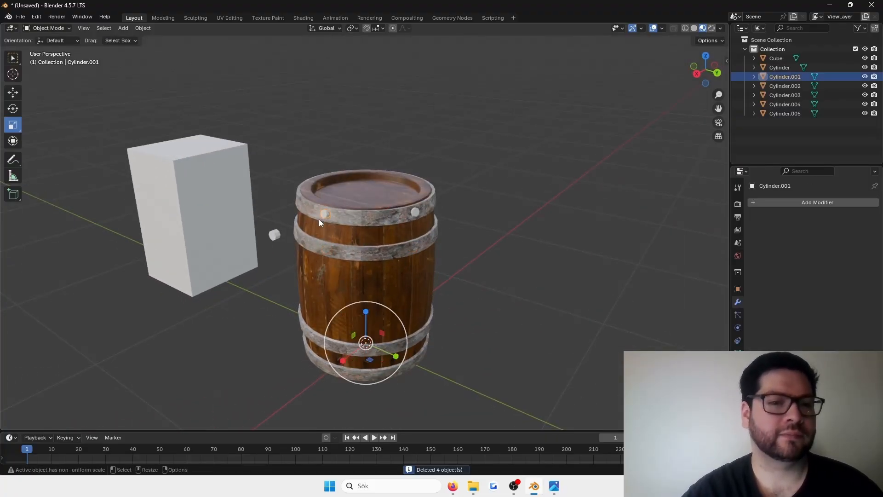
{"action": "key", "text": "w"}
{"action": "key", "text": "ctrl+d"}
{"action": "left_click", "coordinate": [341, 213]}
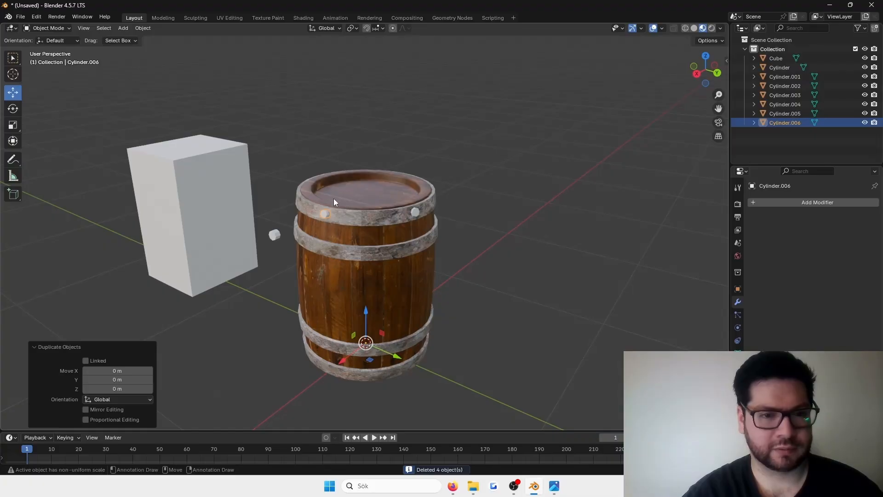
{"action": "left_click_drag", "start_coordinate": [366, 319], "coordinate": [329, 349]}
Set the bolt copy's origin to its center of mass (surface)
{"action": "right_click", "coordinate": [327, 267]}
{"action": "mouse_move", "coordinate": [327, 267]}
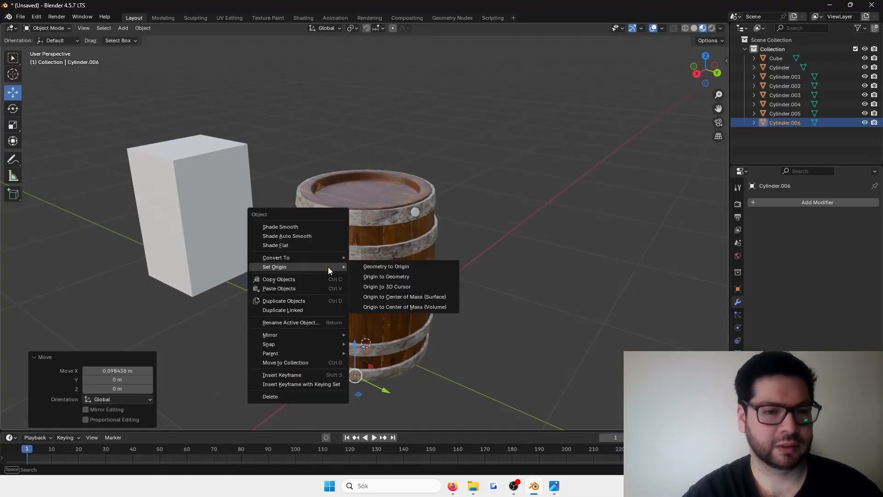
{"action": "left_click", "coordinate": [420, 296]}
Move the bolt copy about -0.055 m along X toward the second hoop and adjust its height by about -0.0077 m
{"action": "left_click_drag", "start_coordinate": [334, 240], "coordinate": [297, 258]}
{"action": "key", "text": "KP_Decimal"}
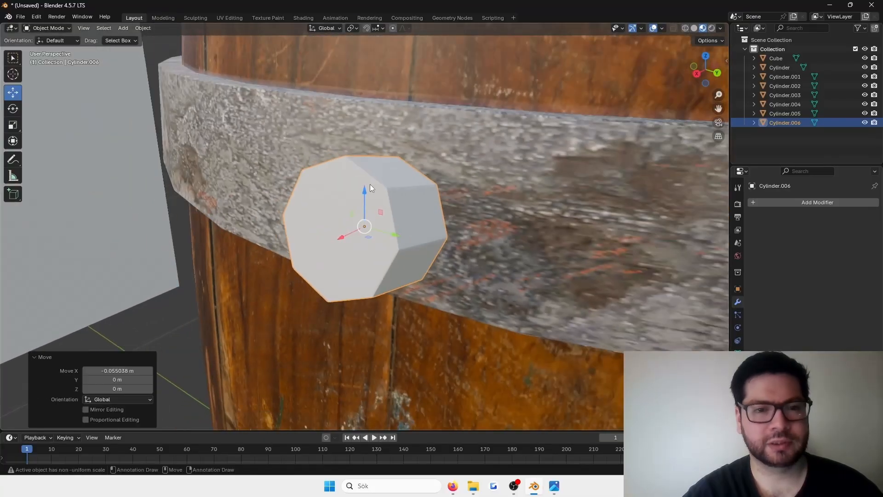
{"action": "left_click_drag", "start_coordinate": [370, 184], "coordinate": [387, 167]}
{"action": "middle_click_drag", "start_coordinate": [386, 168], "coordinate": [428, 188]}
{"action": "left_click_drag", "start_coordinate": [396, 182], "coordinate": [338, 181]}
{"action": "left_click_drag", "start_coordinate": [304, 147], "coordinate": [322, 170]}
{"action": "middle_click_drag", "start_coordinate": [322, 169], "coordinate": [228, 166]}
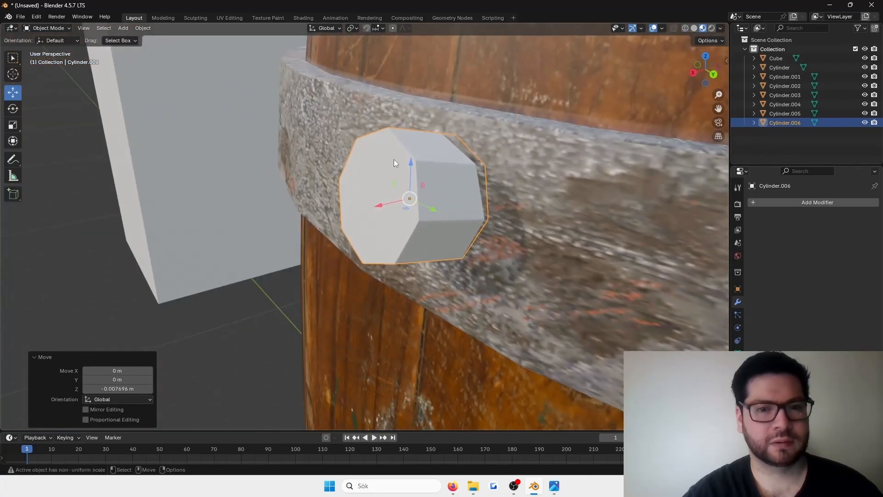
Nudge the bolt copy closer to the second hoop by about -0.0019 m and -0.003 m along X
{"action": "left_click_drag", "start_coordinate": [410, 161], "coordinate": [391, 202]}
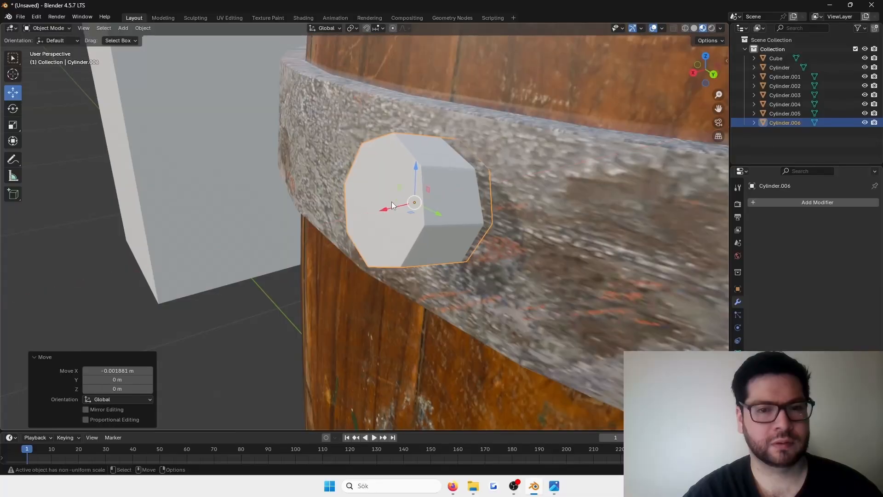
{"action": "middle_click_drag", "start_coordinate": [391, 201], "coordinate": [338, 124]}
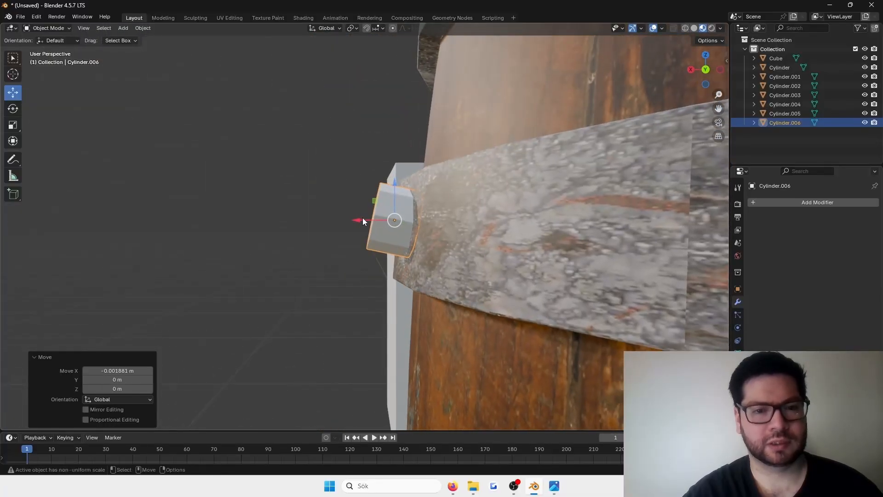
{"action": "left_click_drag", "start_coordinate": [362, 220], "coordinate": [369, 218]}
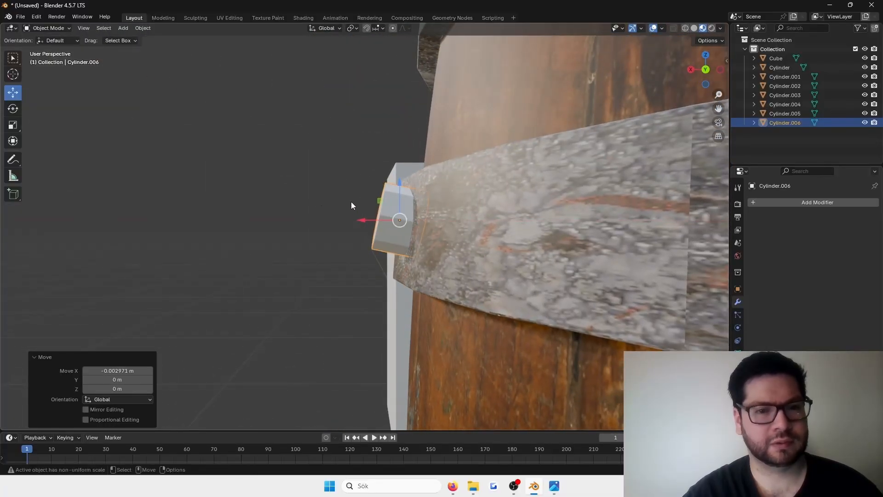
Set the transform orientation to Local and rotate the second-hoop bolt 2° around the Y axis
{"action": "left_click", "coordinate": [72, 41]}
{"action": "left_click", "coordinate": [67, 68]}
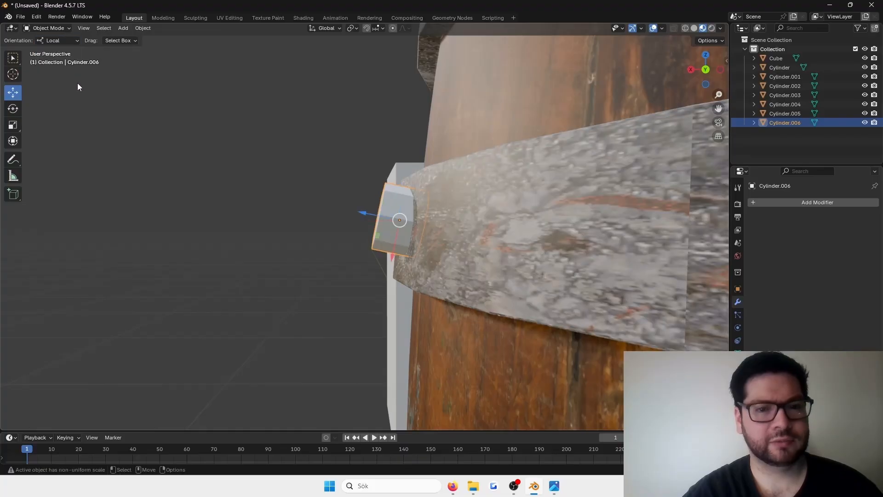
{"action": "key", "text": "shift+space"}
{"action": "key", "text": "r"}
{"action": "middle_click_drag", "start_coordinate": [323, 208], "coordinate": [299, 191]}
{"action": "key", "text": "r"}
{"action": "key", "text": "y"}
{"action": "key", "text": "2"}
{"action": "key", "text": "Return"}
Move the second-hoop bolt along its local Z axis to seat it against the hoop
{"action": "key", "text": "shift+space"}
{"action": "key", "text": "g"}
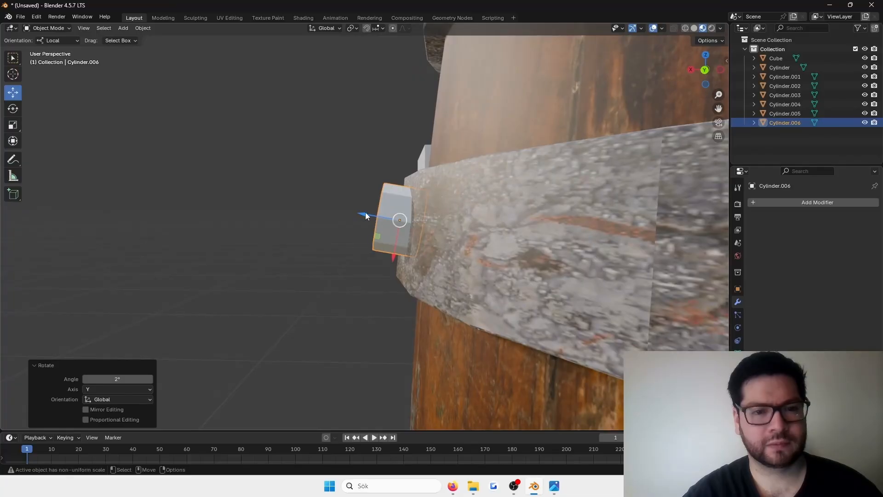
{"action": "key", "text": "g"}
{"action": "key", "text": "z"}
{"action": "left_click", "coordinate": [370, 213]}
{"action": "middle_click_drag", "start_coordinate": [370, 213], "coordinate": [259, 178]}
{"action": "scroll", "coordinate": [258, 178], "scroll_direction": "down", "scroll_amount": 3}
{"action": "mouse_move", "coordinate": [389, 192]}
{"action": "middle_mouse_down"}
{"action": "mouse_move", "coordinate": [492, 199]}
{"action": "mouse_move", "coordinate": [386, 187]}
{"action": "middle_mouse_up"}
Set the second-hoop bolt's origin to the 3D cursor
{"action": "left_click", "coordinate": [493, 200]}
{"action": "left_click", "coordinate": [372, 223]}
{"action": "right_click", "coordinate": [371, 222]}
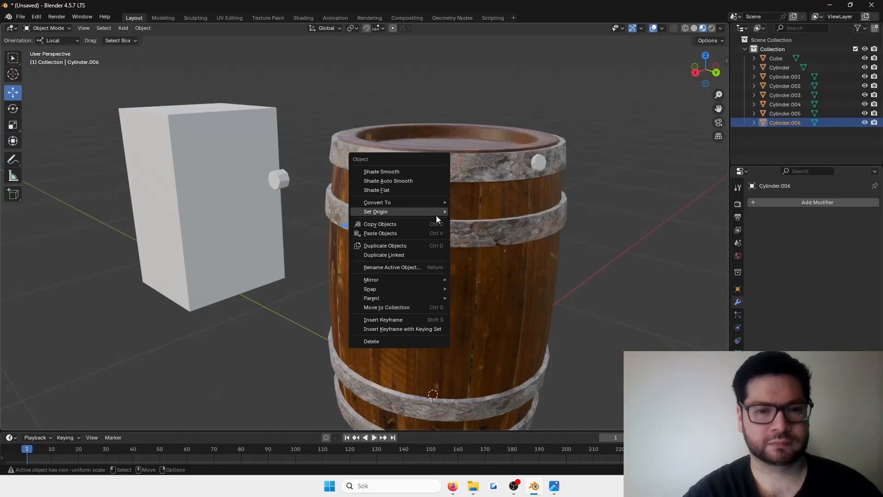
{"action": "mouse_move", "coordinate": [444, 215]}
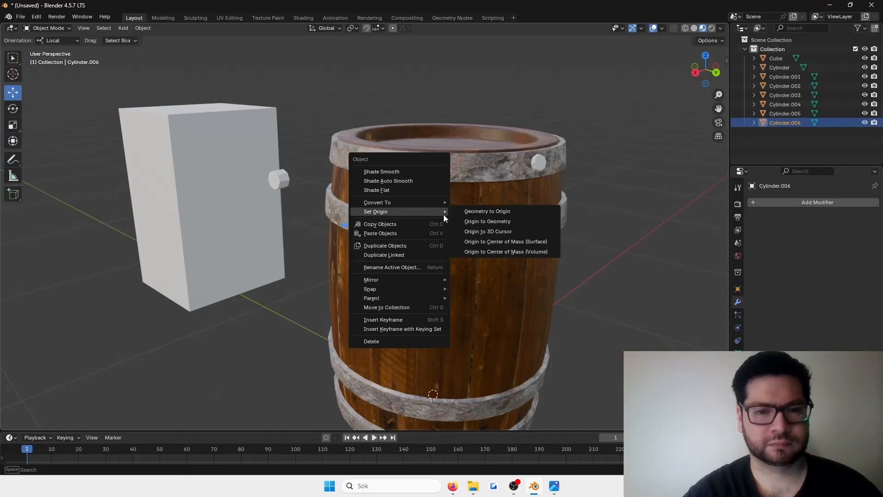
{"action": "left_click", "coordinate": [526, 230]}
Duplicate the second-hoop bolt in place and rotate the copy about 62° around the Z axis
{"action": "middle_click_drag", "start_coordinate": [517, 230], "coordinate": [418, 279]}
{"action": "key", "text": "shift+d"}
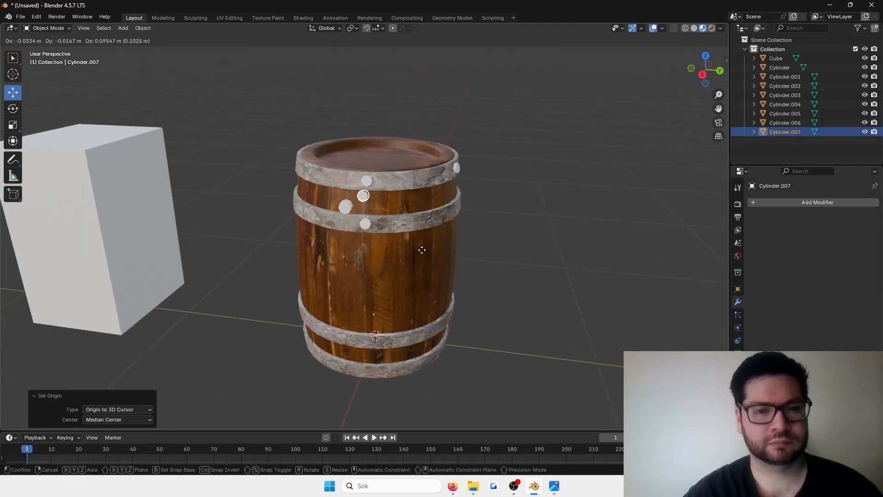
{"action": "key", "text": "Escape"}
{"action": "key", "text": "shift+space"}
{"action": "key", "text": "r"}
{"action": "left_click_drag", "start_coordinate": [390, 354], "coordinate": [466, 319]}
Duplicate the second-hoop bolt again and rotate the copy around Z, fine-tuning by about 23.6° and 15.8°
{"action": "key", "text": "shift+d"}
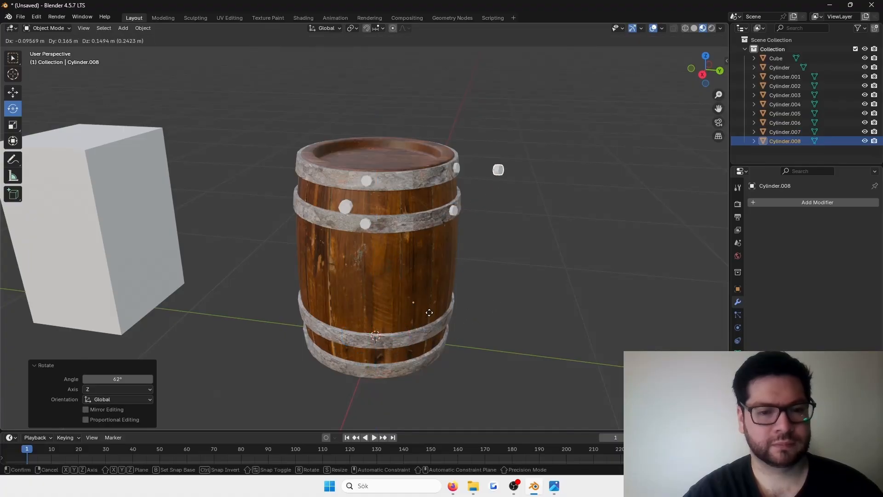
{"action": "key", "text": "Escape"}
{"action": "left_click_drag", "start_coordinate": [398, 354], "coordinate": [459, 305]}
{"action": "middle_click_drag", "start_coordinate": [460, 304], "coordinate": [440, 329]}
{"action": "left_click_drag", "start_coordinate": [440, 328], "coordinate": [458, 315]}
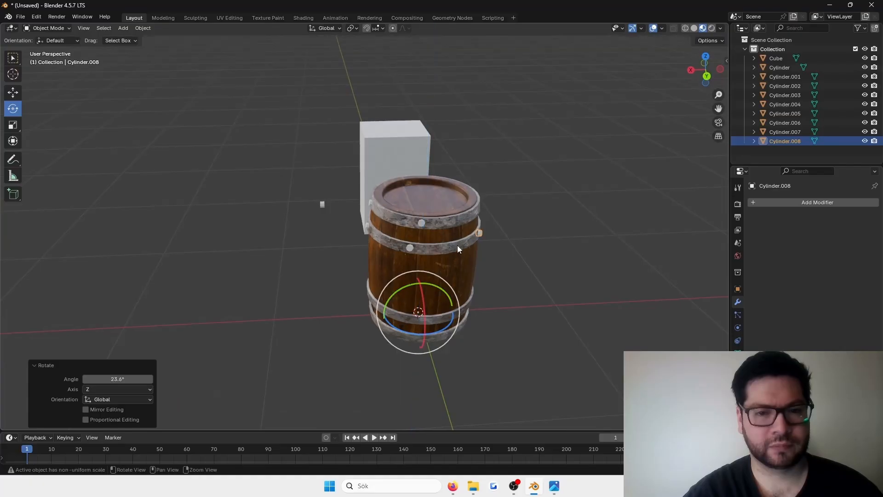
{"action": "middle_click_drag", "start_coordinate": [458, 245], "coordinate": [391, 226]}
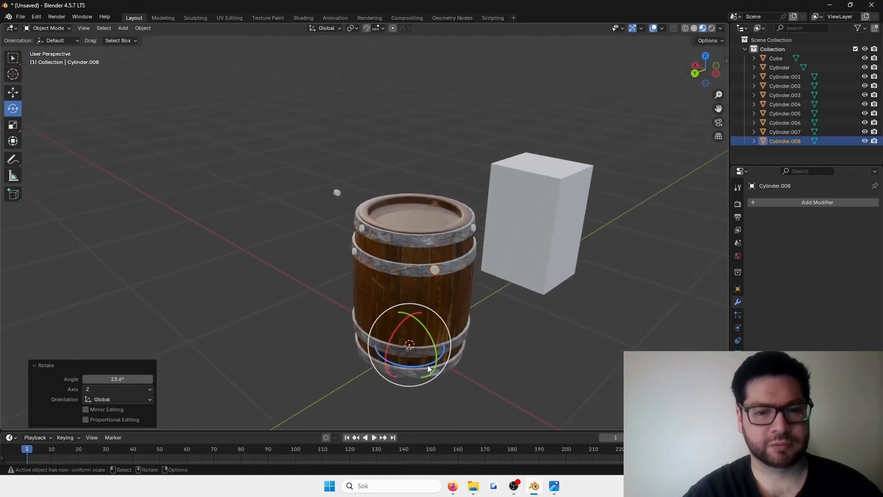
{"action": "left_click_drag", "start_coordinate": [427, 365], "coordinate": [421, 367]}
{"action": "middle_click_drag", "start_coordinate": [421, 367], "coordinate": [434, 272]}
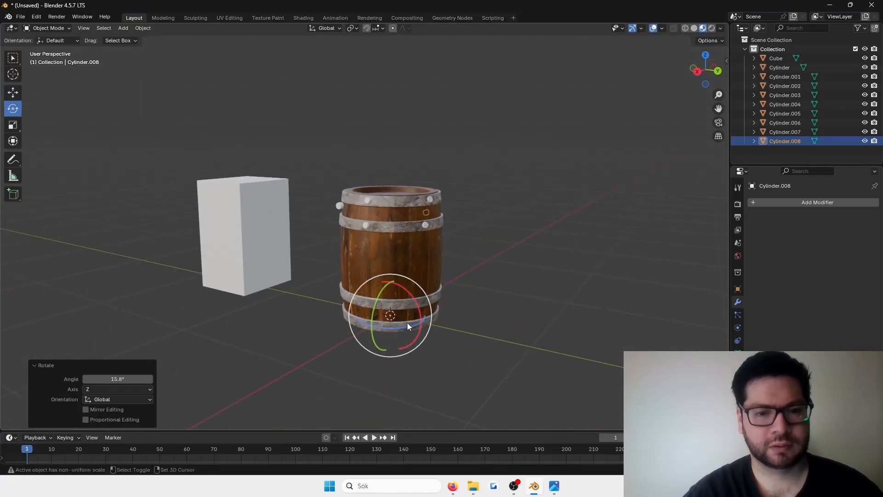
Rotate the newest second-hoop bolt about 64.7° further around Z, adjust its spacing on the hoop, and deselect it
{"action": "left_click_drag", "start_coordinate": [402, 330], "coordinate": [548, 258]}
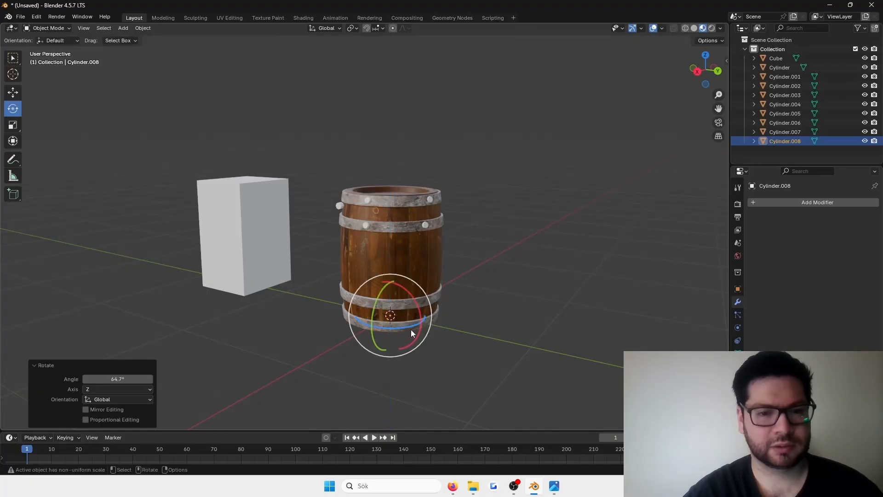
{"action": "left_click_drag", "start_coordinate": [423, 322], "coordinate": [474, 292]}
{"action": "scroll", "coordinate": [418, 232], "scroll_direction": "up", "scroll_amount": 6}
{"action": "middle_click_drag", "start_coordinate": [418, 232], "coordinate": [443, 331]}
{"action": "scroll", "coordinate": [391, 272], "scroll_direction": "down", "scroll_amount": 6}
{"action": "left_click_drag", "start_coordinate": [436, 374], "coordinate": [421, 376]}
{"action": "left_click", "coordinate": [562, 311]}
Duplicate the second hoop's front bolt in place and set the copy's origin to its center of mass (surface)
{"action": "middle_click_drag", "start_coordinate": [562, 311], "coordinate": [496, 241]}
{"action": "scroll", "coordinate": [523, 208], "scroll_direction": "down", "scroll_amount": 4}
{"action": "scroll", "coordinate": [523, 208], "scroll_direction": "up", "scroll_amount": 4}
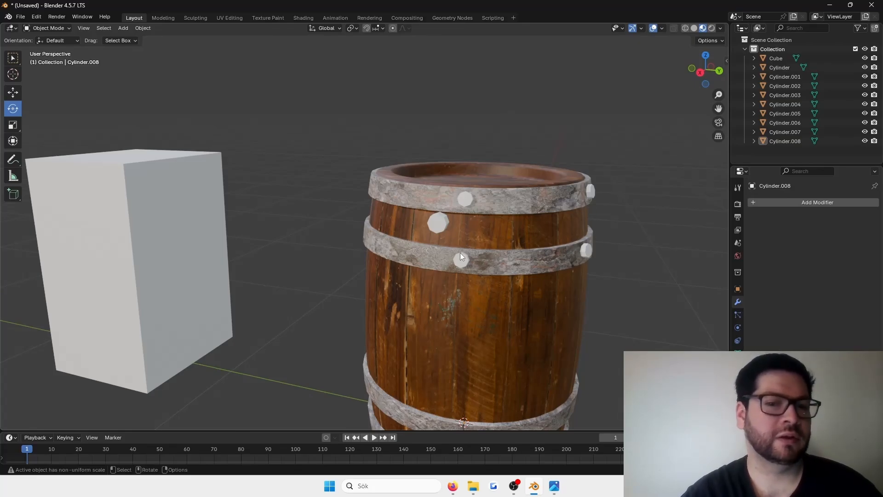
{"action": "scroll", "coordinate": [470, 265], "scroll_direction": "down", "scroll_amount": 2}
{"action": "scroll", "coordinate": [491, 282], "scroll_direction": "up", "scroll_amount": 1}
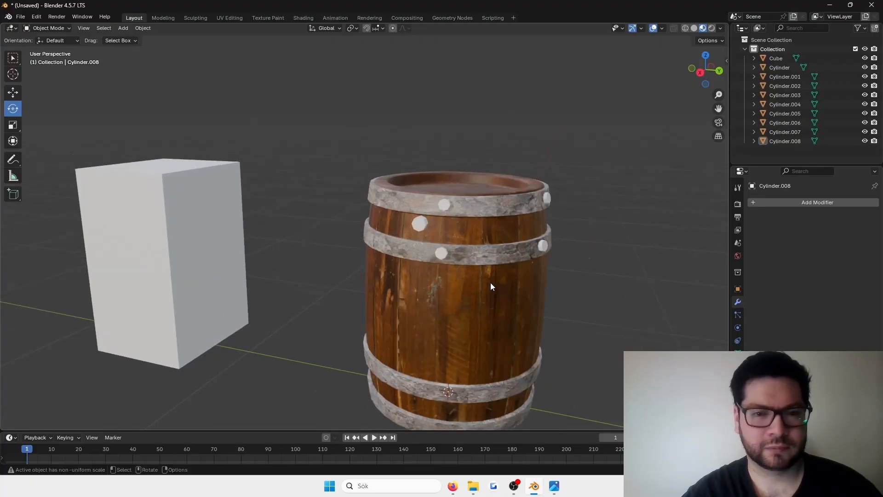
{"action": "left_click", "coordinate": [437, 249]}
{"action": "key", "text": "KP_Decimal"}
{"action": "scroll", "coordinate": [460, 297], "scroll_direction": "down", "scroll_amount": 14}
{"action": "left_click", "coordinate": [12, 92]}
{"action": "middle_click_drag", "start_coordinate": [392, 320], "coordinate": [304, 205], "text": "shift"}
{"action": "key", "text": "shift+d"}
{"action": "right_click", "coordinate": [376, 235]}
{"action": "right_click", "coordinate": [318, 152]}
{"action": "left_click", "coordinate": [412, 174]}
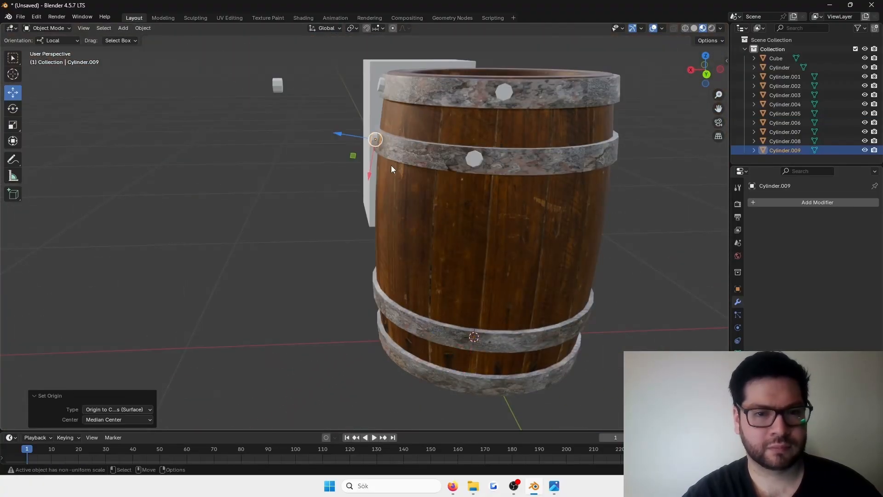
Move the bolt copy down to the third hoop and shift it about 0.009 m along its local Z axis
{"action": "left_click_drag", "start_coordinate": [372, 184], "coordinate": [372, 332]}
{"action": "left_click_drag", "start_coordinate": [353, 299], "coordinate": [366, 301]}
{"action": "key", "text": "KP_Decimal"}
Rotate the bolt copy to match the third hoop's slope and shift it about 0.0042 m along its local X axis
{"action": "middle_click_drag", "start_coordinate": [363, 269], "coordinate": [340, 166]}
{"action": "left_click_drag", "start_coordinate": [340, 166], "coordinate": [350, 170]}
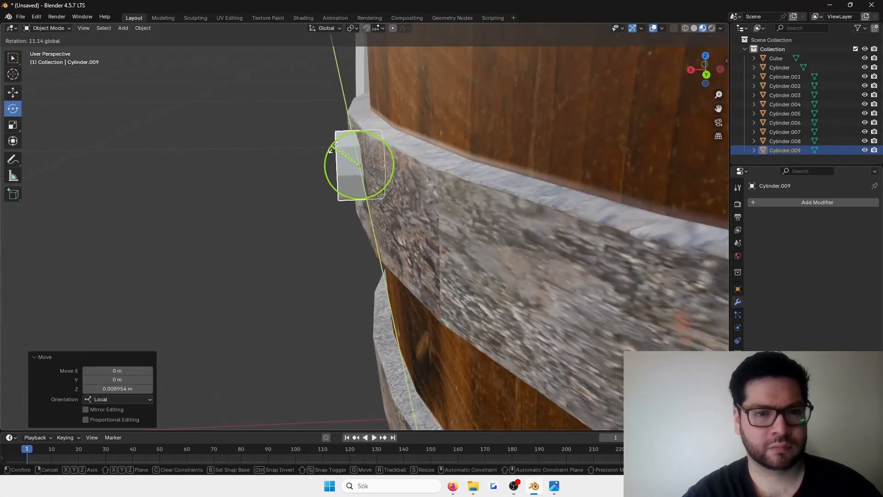
{"action": "middle_click_drag", "start_coordinate": [350, 170], "coordinate": [363, 214]}
{"action": "scroll", "coordinate": [482, 195], "scroll_direction": "down", "scroll_amount": 5}
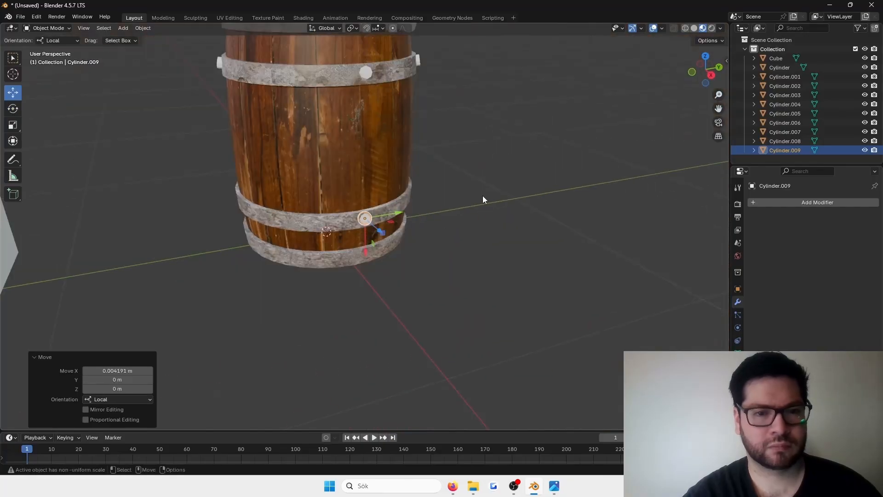
Set the third-hoop bolt's origin to the 3D cursor
{"action": "middle_click_drag", "start_coordinate": [483, 195], "coordinate": [352, 234]}
{"action": "scroll", "coordinate": [404, 202], "scroll_direction": "up", "scroll_amount": 3}
{"action": "right_click", "coordinate": [405, 202]}
{"action": "mouse_move", "coordinate": [414, 201]}
{"action": "left_click", "coordinate": [508, 221]}
Duplicate the third-hoop bolt repeatedly and rotate each copy around Z to space the bolts around the hoop
{"action": "left_click", "coordinate": [12, 108]}
{"action": "key", "text": "ctrl+d"}
{"action": "right_click", "coordinate": [417, 251]}
{"action": "left_click_drag", "start_coordinate": [370, 281], "coordinate": [436, 262]}
{"action": "left_click", "coordinate": [415, 249]}
{"action": "middle_click_drag", "start_coordinate": [437, 254], "coordinate": [475, 235]}
{"action": "key", "text": "shift+d"}
{"action": "right_click", "coordinate": [473, 231]}
{"action": "left_click_drag", "start_coordinate": [375, 286], "coordinate": [459, 247]}
Duplicate the third hoop's front bolt in place and set the copy's origin to its center of mass (surface)
{"action": "middle_click_drag", "start_coordinate": [459, 247], "coordinate": [364, 225]}
{"action": "left_click", "coordinate": [334, 307]}
{"action": "left_click", "coordinate": [12, 92]}
{"action": "key", "text": "shift+d"}
{"action": "right_click", "coordinate": [388, 299]}
{"action": "scroll", "coordinate": [536, 286], "scroll_direction": "up", "scroll_amount": 8}
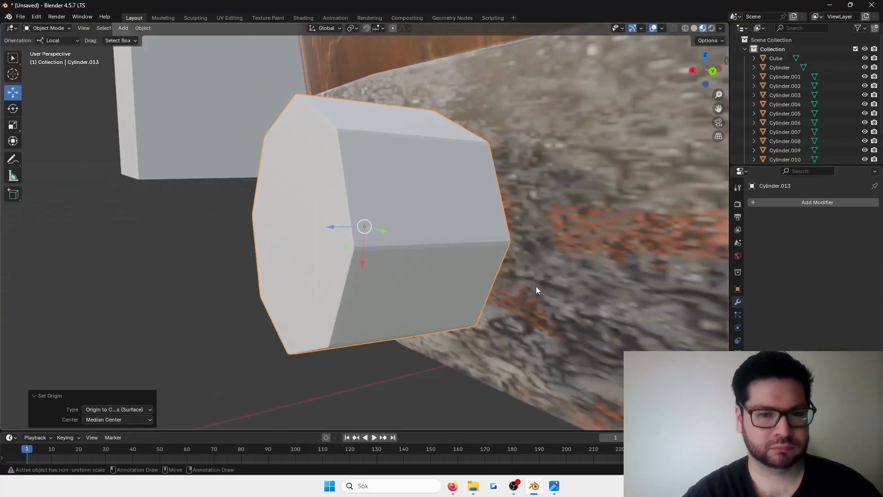
Shift the bottom-hoop bolt about -0.0022 m along its local Z axis and set its origin to the 3D cursor
{"action": "middle_click_drag", "start_coordinate": [536, 286], "coordinate": [431, 193]}
{"action": "left_click", "coordinate": [13, 109]}
{"action": "left_click_drag", "start_coordinate": [395, 216], "coordinate": [404, 198]}
{"action": "middle_click_drag", "start_coordinate": [405, 198], "coordinate": [484, 210]}
{"action": "scroll", "coordinate": [276, 195], "scroll_direction": "down", "scroll_amount": 6}
{"action": "right_click", "coordinate": [484, 211]}
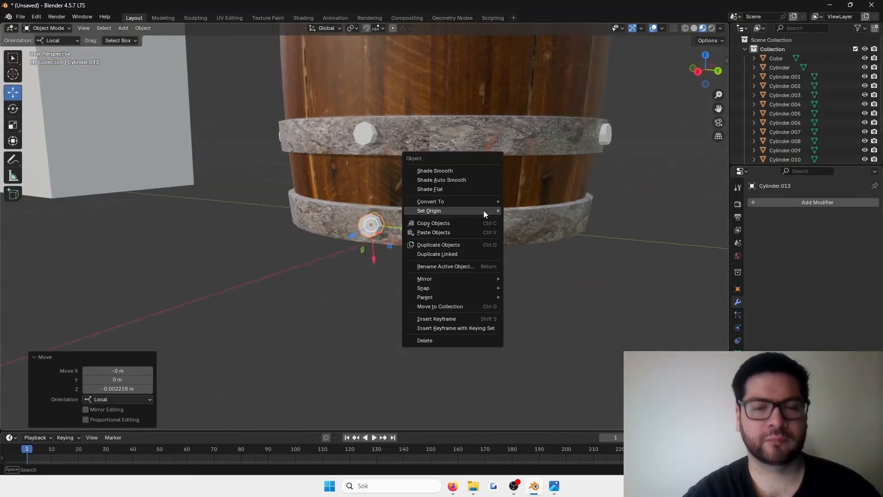
{"action": "left_click", "coordinate": [571, 228]}
Duplicate the bottom-hoop bolt repeatedly and rotate each copy around Z to space the bolts around the hoop
{"action": "key", "text": "shift+d"}
{"action": "right_click", "coordinate": [411, 251]}
{"action": "key", "text": "r"}
{"action": "key", "text": "z"}
{"action": "left_click", "coordinate": [504, 191]}
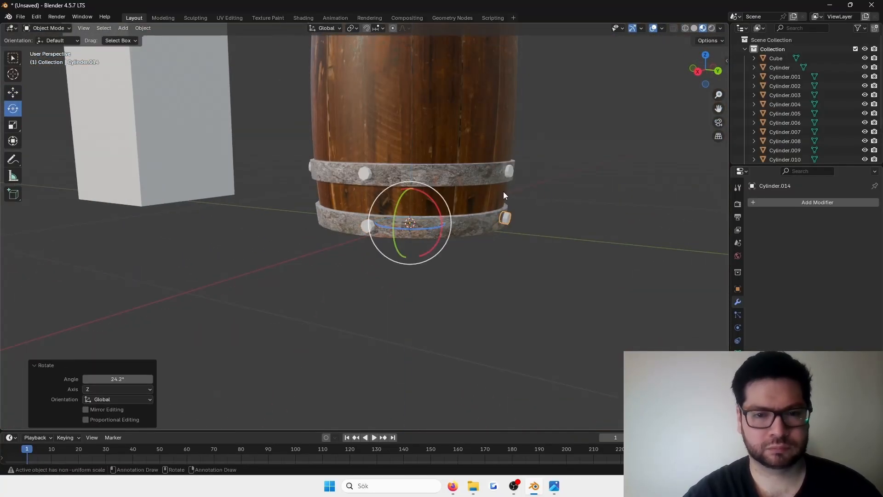
{"action": "scroll", "coordinate": [525, 222], "scroll_direction": "down", "scroll_amount": 4}
{"action": "key", "text": "shift+d"}
{"action": "key", "text": "r"}
{"action": "key", "text": "z"}
{"action": "middle_click_drag", "start_coordinate": [525, 222], "coordinate": [424, 166]}
{"action": "left_click", "coordinate": [403, 289]}
{"action": "scroll", "coordinate": [403, 289], "scroll_direction": "down", "scroll_amount": 3}
{"action": "key", "text": "shift+d"}
{"action": "right_click", "coordinate": [405, 203]}
{"action": "left_click", "coordinate": [495, 266]}
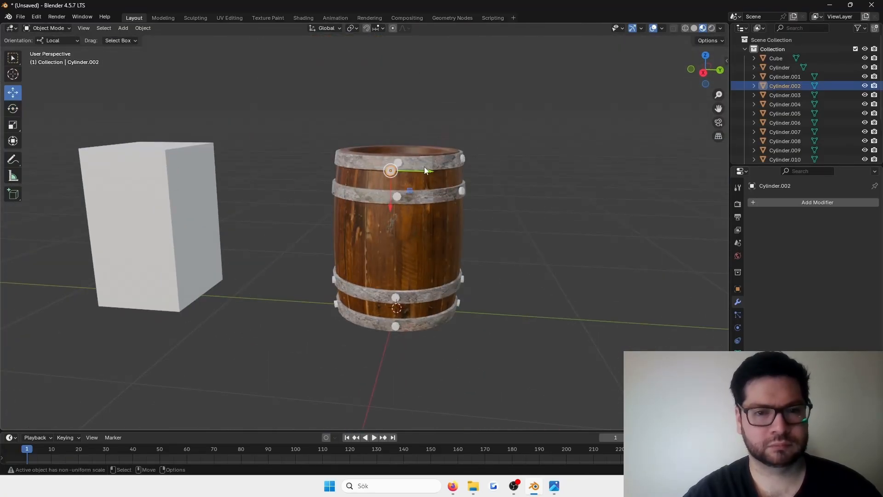
Apply Shade Smooth to one of the top hoop's bolts and check it up close
{"action": "key", "text": "shift+space"}
{"action": "key", "text": "g"}
{"action": "scroll", "coordinate": [425, 166], "scroll_direction": "up", "scroll_amount": 3}
{"action": "scroll", "coordinate": [529, 207], "scroll_direction": "up", "scroll_amount": 3}
{"action": "middle_click_drag", "start_coordinate": [529, 207], "coordinate": [399, 226]}
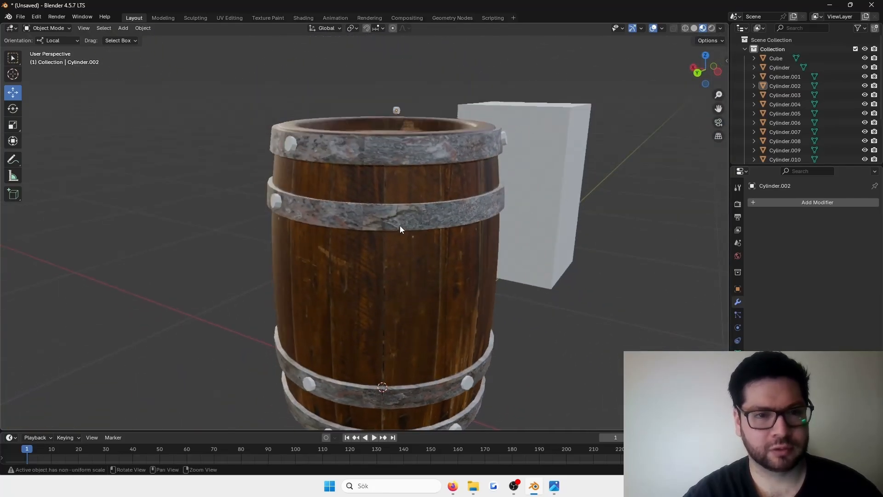
{"action": "left_click", "coordinate": [293, 148]}
{"action": "right_click", "coordinate": [293, 147]}
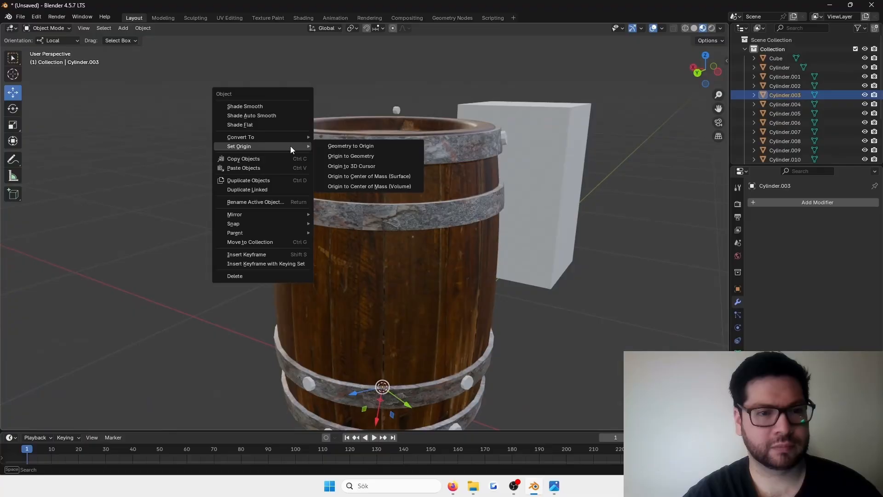
{"action": "left_click", "coordinate": [284, 107]}
{"action": "key", "text": "KP_Decimal"}
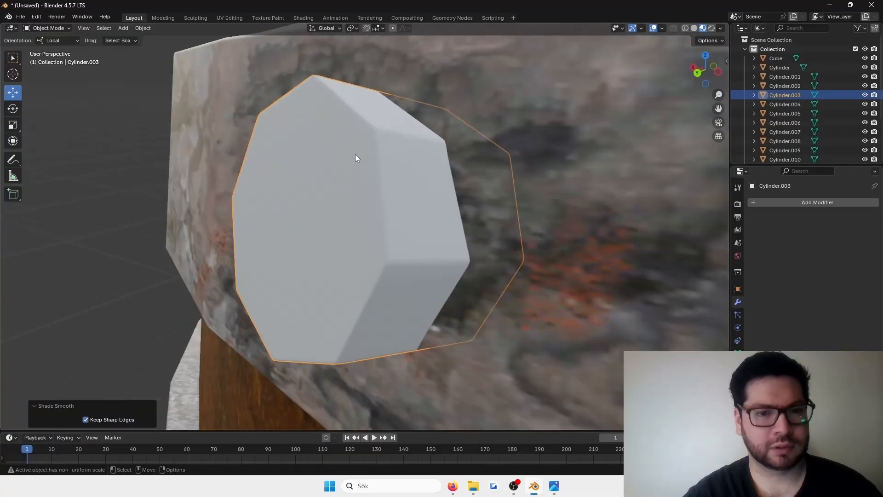
{"action": "left_click", "coordinate": [150, 140]}
{"action": "scroll", "coordinate": [346, 276], "scroll_direction": "down", "scroll_amount": 8}
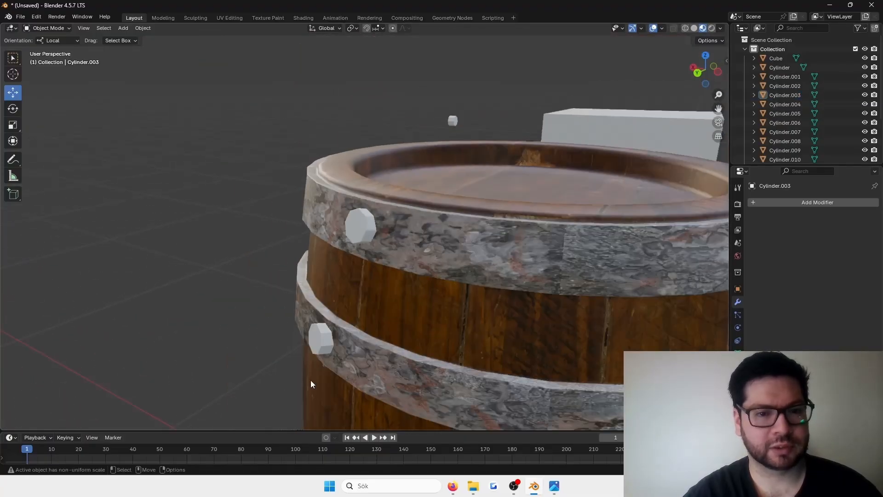
Apply Shade Smooth to the second-hoop bolt below it
{"action": "left_click", "coordinate": [318, 352]}
{"action": "right_click", "coordinate": [318, 328]}
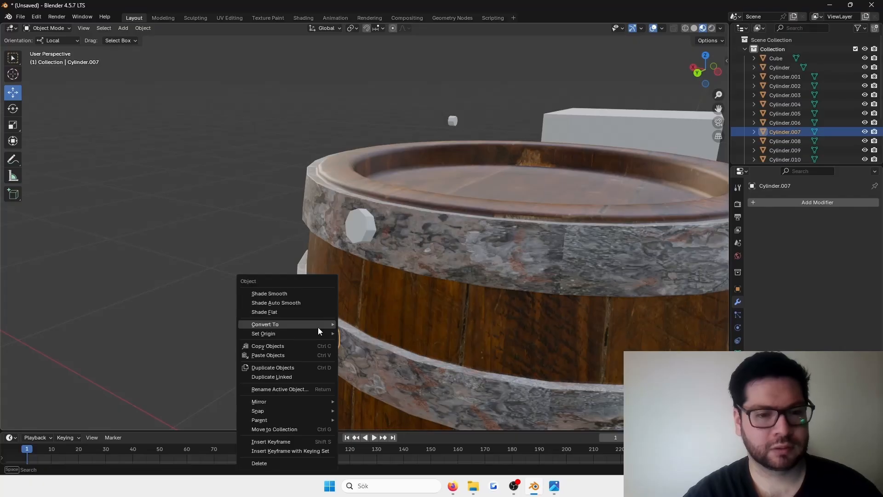
{"action": "left_click", "coordinate": [300, 293]}
{"action": "scroll", "coordinate": [321, 266], "scroll_direction": "down", "scroll_amount": 3}
{"action": "left_click", "coordinate": [321, 266]}
{"action": "scroll", "coordinate": [317, 268], "scroll_direction": "down", "scroll_amount": 3}
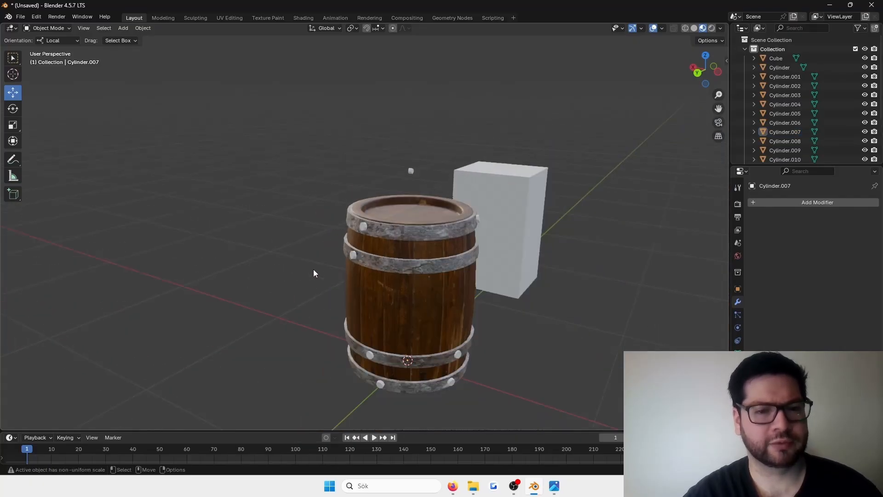
Show the object transform properties of the smoothed top-hoop bolt and look over the barrel
{"action": "middle_click_drag", "start_coordinate": [315, 272], "coordinate": [382, 353]}
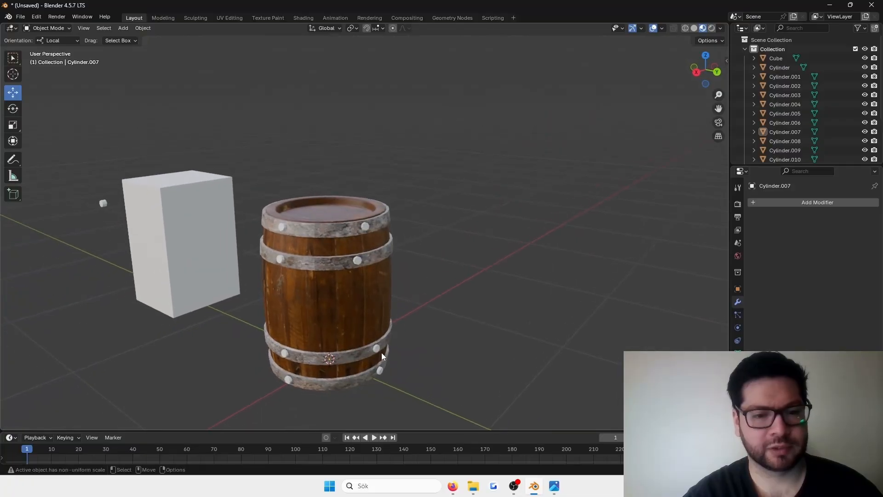
{"action": "left_click", "coordinate": [364, 228]}
{"action": "left_click", "coordinate": [739, 289]}
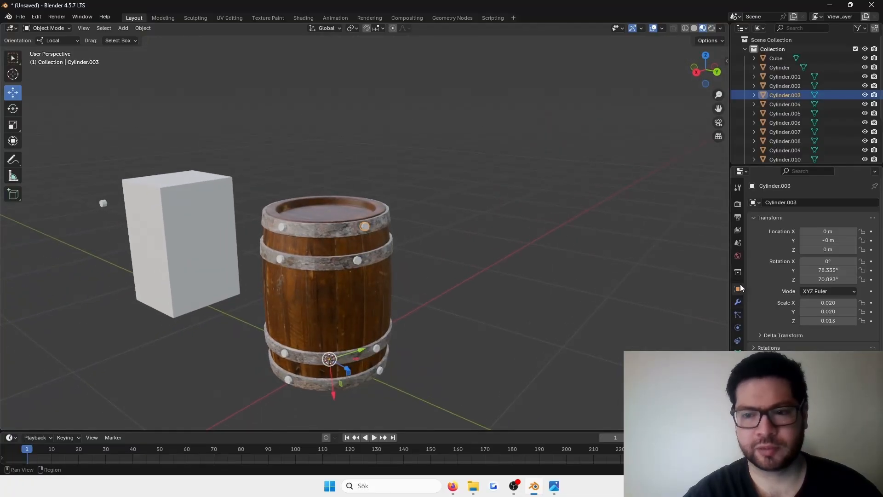
{"action": "left_click", "coordinate": [456, 203]}
{"action": "scroll", "coordinate": [408, 227], "scroll_direction": "up", "scroll_amount": 3}
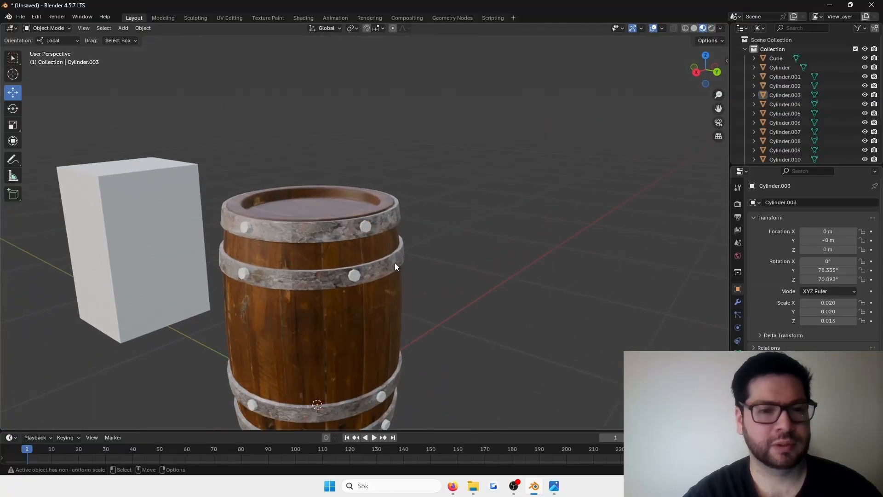
{"action": "middle_click_drag", "start_coordinate": [395, 264], "coordinate": [415, 226]}
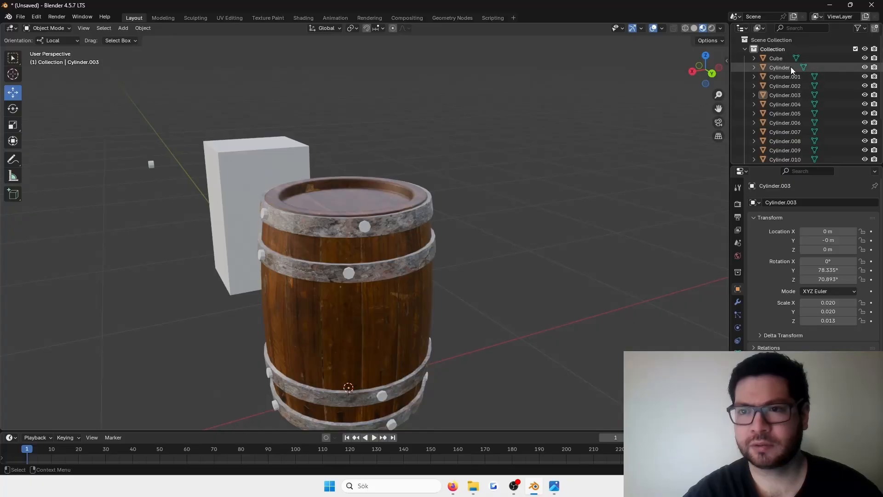
Rename the barrel object as Barrel
{"action": "left_click", "coordinate": [412, 233]}
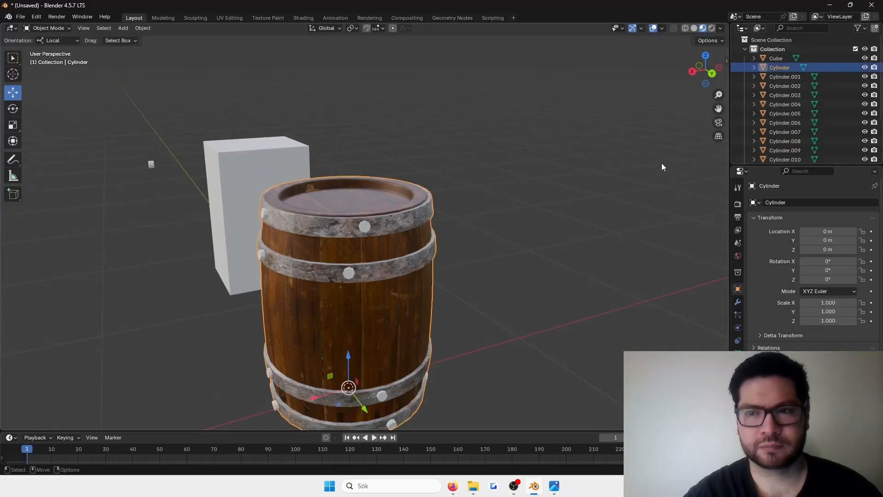
{"action": "key", "text": "F2"}
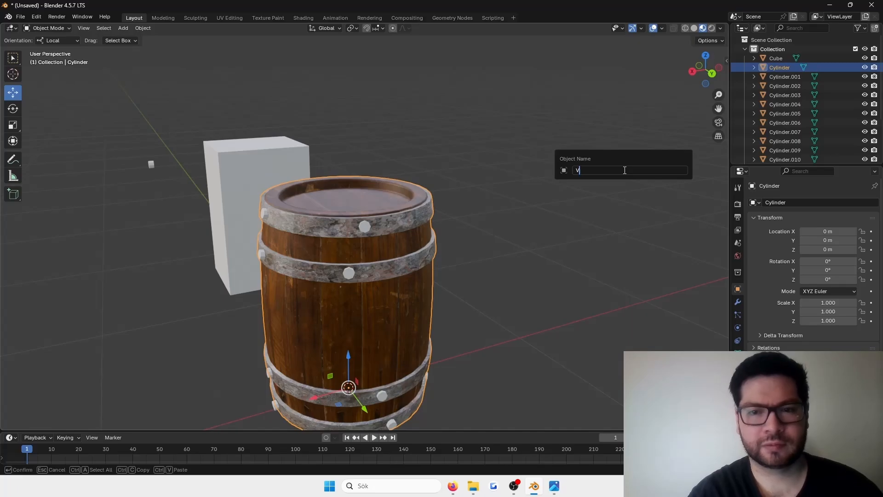
{"action": "type", "text": "Barrel"}
{"action": "key", "text": "Return"}
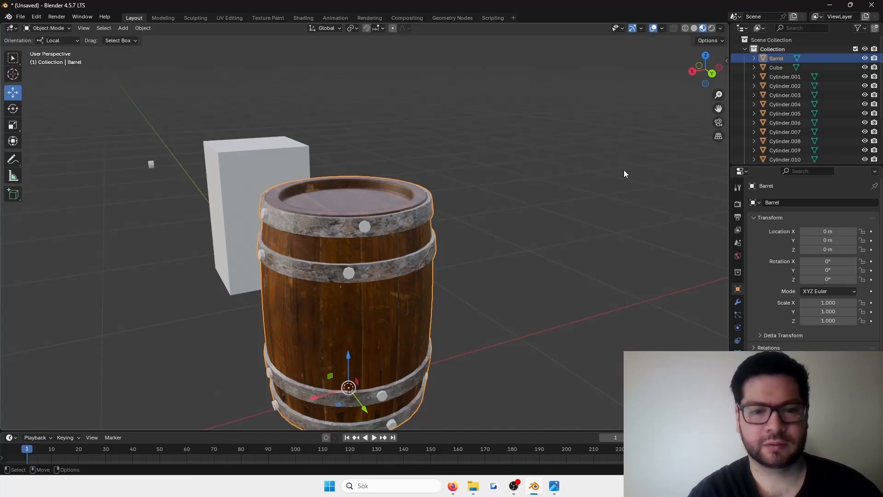
Join all the bolt objects from Cylinder.001 to Cylinder.016 into one object
{"action": "left_click", "coordinate": [780, 70]}
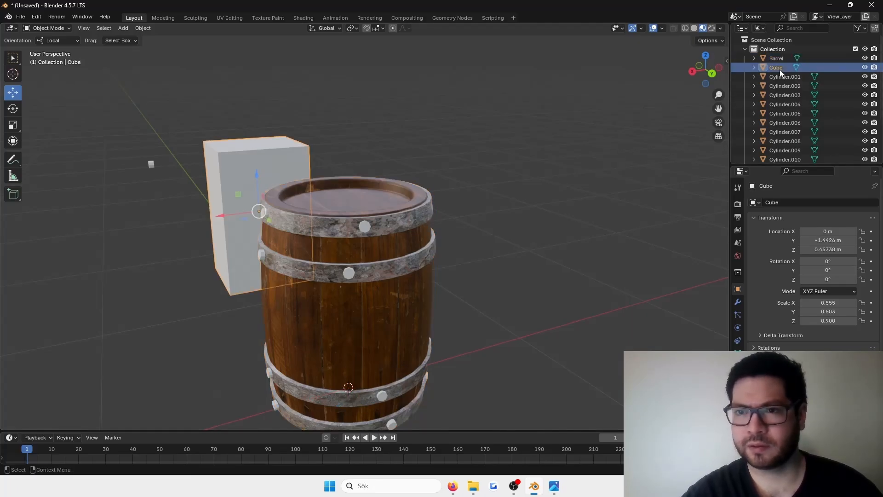
{"action": "left_click", "coordinate": [780, 76]}
{"action": "scroll", "coordinate": [791, 118], "scroll_direction": "down", "scroll_amount": 3}
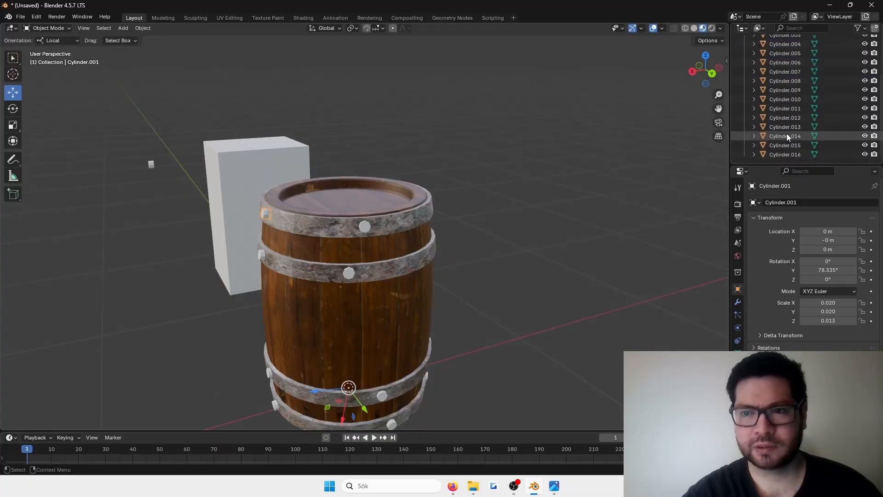
{"action": "left_click", "coordinate": [796, 155], "text": "shift"}
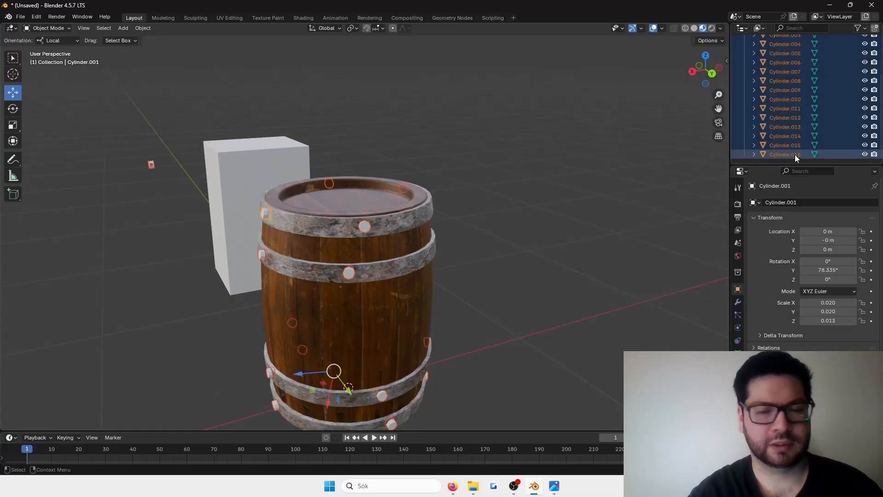
{"action": "right_click", "coordinate": [437, 192]}
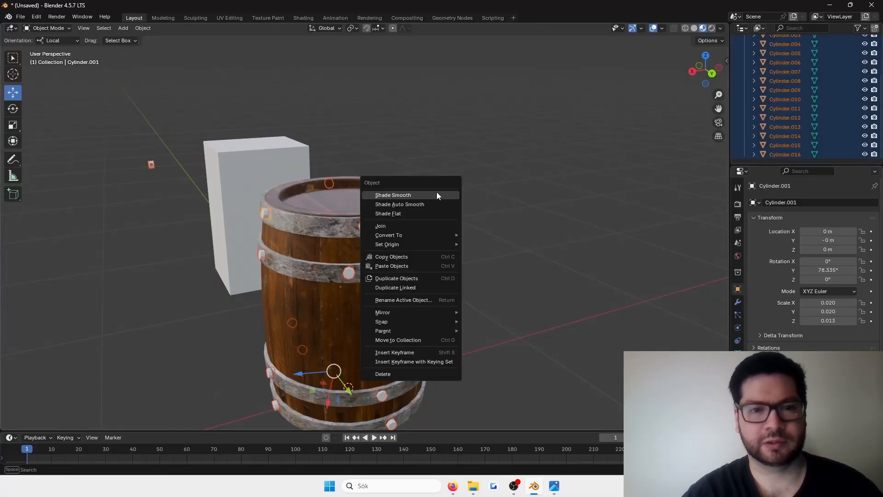
{"action": "left_click", "coordinate": [420, 226]}
Inspect the joined bolts in Edit Mode and undo the join
{"action": "middle_click_drag", "start_coordinate": [451, 227], "coordinate": [570, 242]}
{"action": "key", "text": "Tab"}
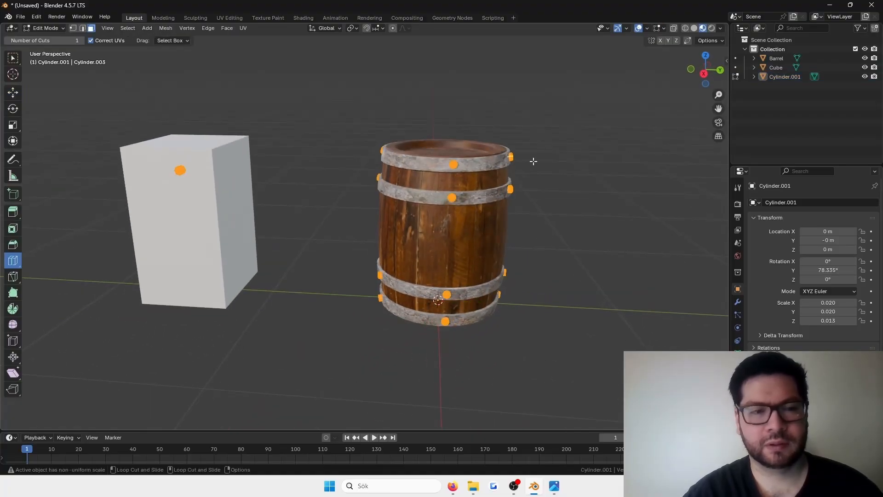
{"action": "middle_click_drag", "start_coordinate": [510, 167], "coordinate": [331, 185]}
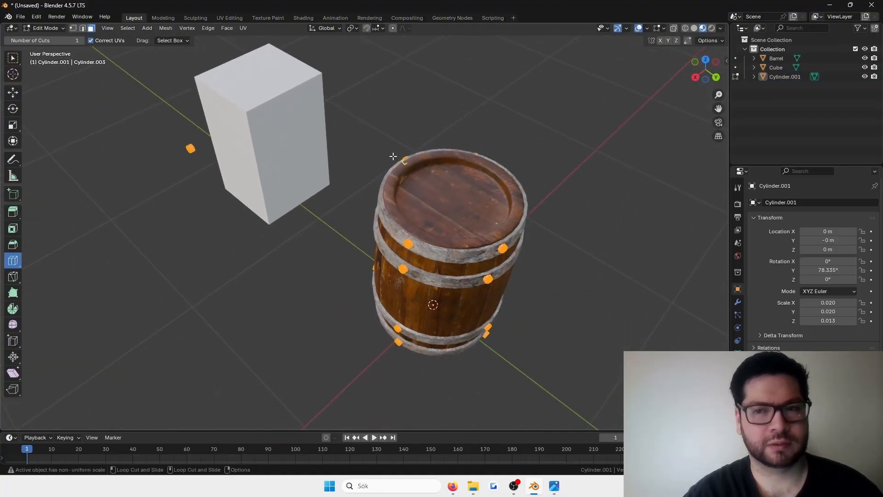
{"action": "key", "text": "2"}
{"action": "key", "text": "ctrl+z"}
{"action": "key", "text": "ctrl+z"}
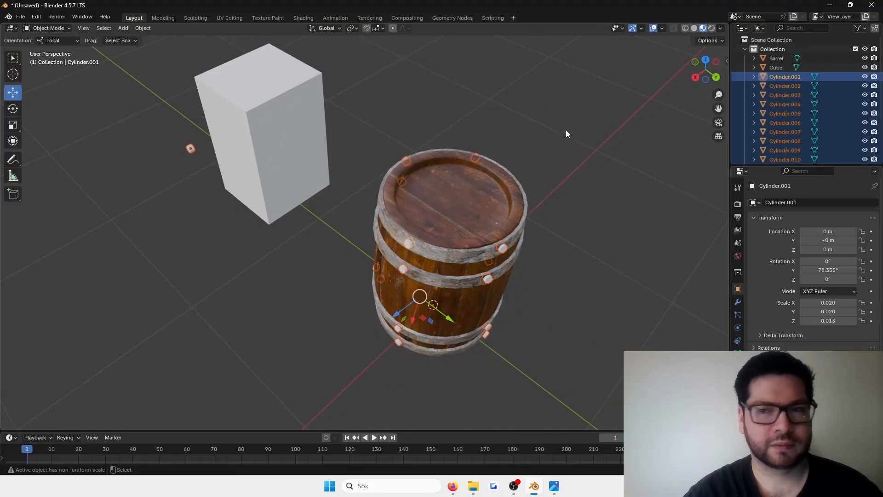
Join the bolts Cylinder.003 to Cylinder.016 into Cylinder.010, leaving out the loose bolt Cylinder.002 beside the box
{"action": "left_click", "coordinate": [786, 77]}
{"action": "scroll", "coordinate": [792, 120], "scroll_direction": "down", "scroll_amount": 5}
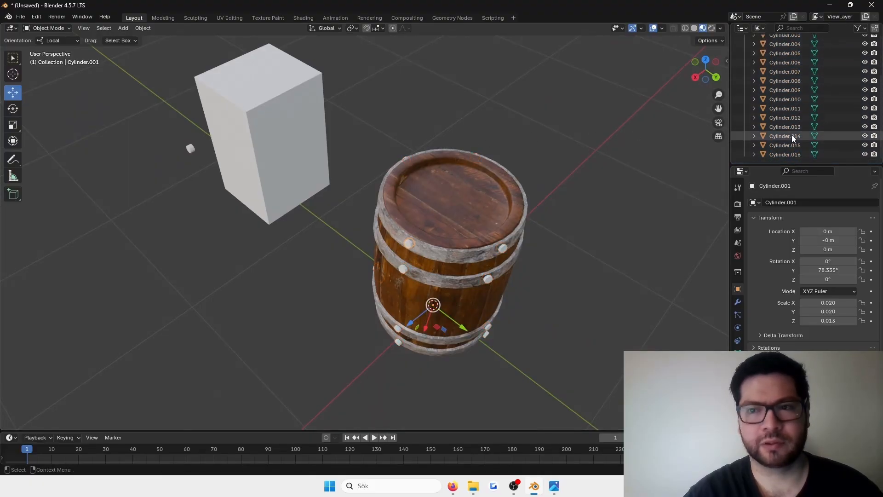
{"action": "left_click", "coordinate": [192, 151]}
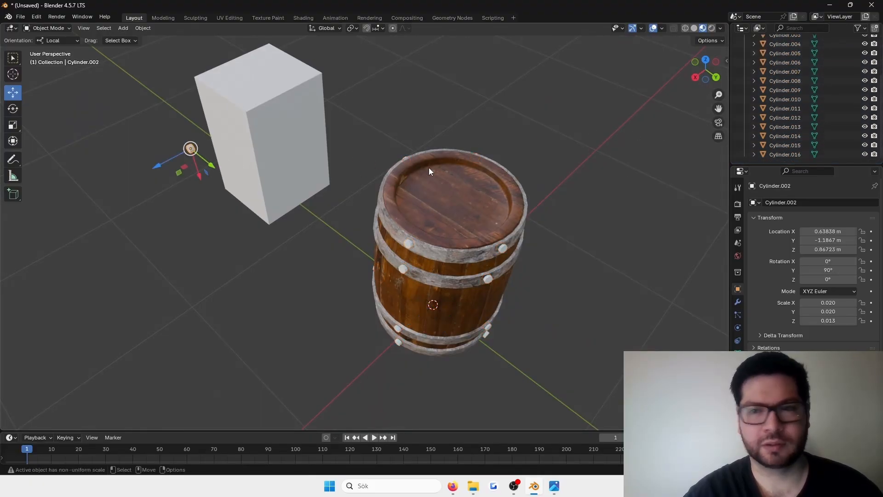
{"action": "scroll", "coordinate": [807, 107], "scroll_direction": "up", "scroll_amount": 3}
{"action": "left_click", "coordinate": [799, 53]}
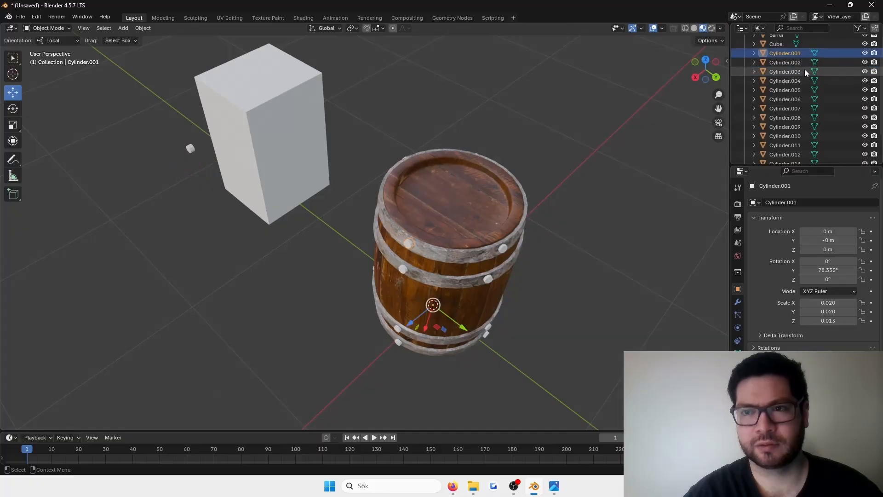
{"action": "left_click", "coordinate": [805, 71], "text": "ctrl"}
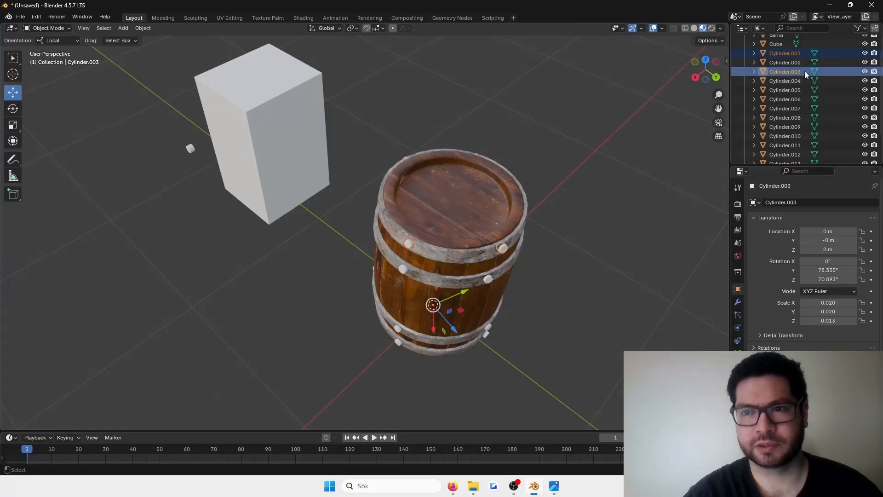
{"action": "scroll", "coordinate": [790, 152], "scroll_direction": "down", "scroll_amount": 2}
{"action": "left_click", "coordinate": [795, 151], "text": "shift"}
{"action": "right_click", "coordinate": [802, 101]}
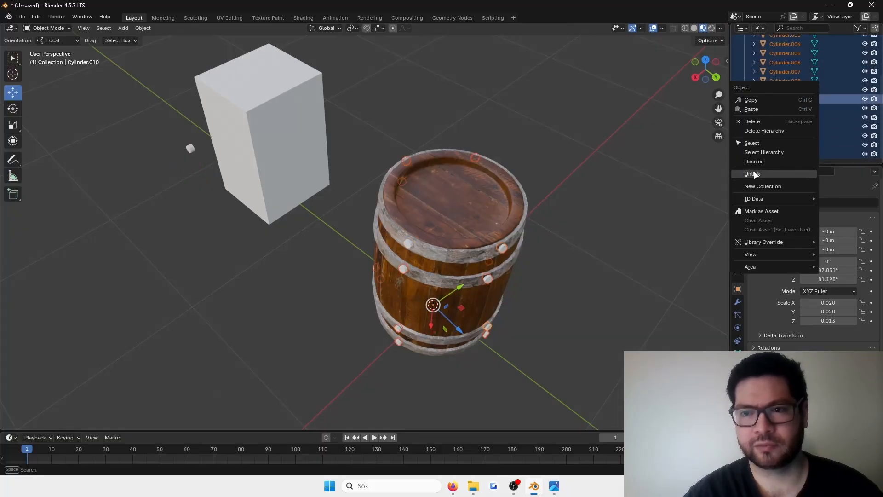
{"action": "right_click", "coordinate": [641, 136]}
{"action": "left_click", "coordinate": [636, 137]}
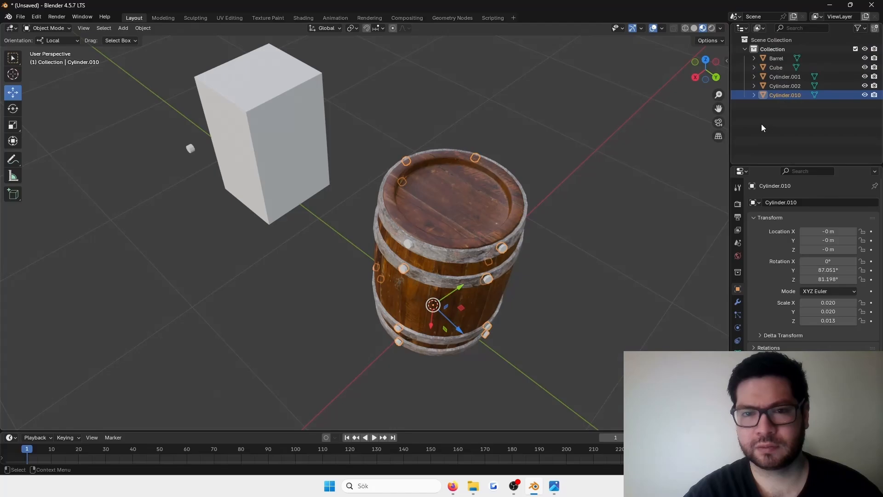
Join Cylinder.010 into Cylinder.001 to make all the barrel's bolts a single object
{"action": "left_click", "coordinate": [788, 77]}
{"action": "left_click", "coordinate": [789, 96], "text": "ctrl"}
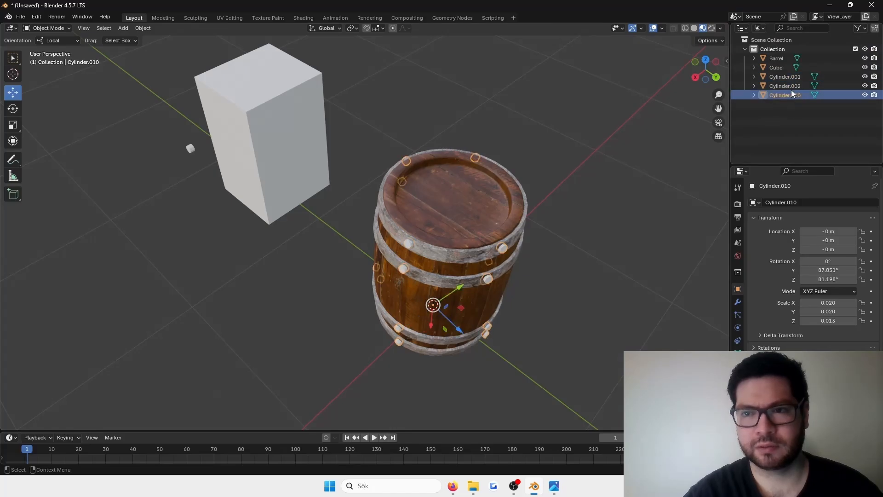
{"action": "left_click", "coordinate": [794, 79], "text": "ctrl"}
{"action": "right_click", "coordinate": [590, 159]}
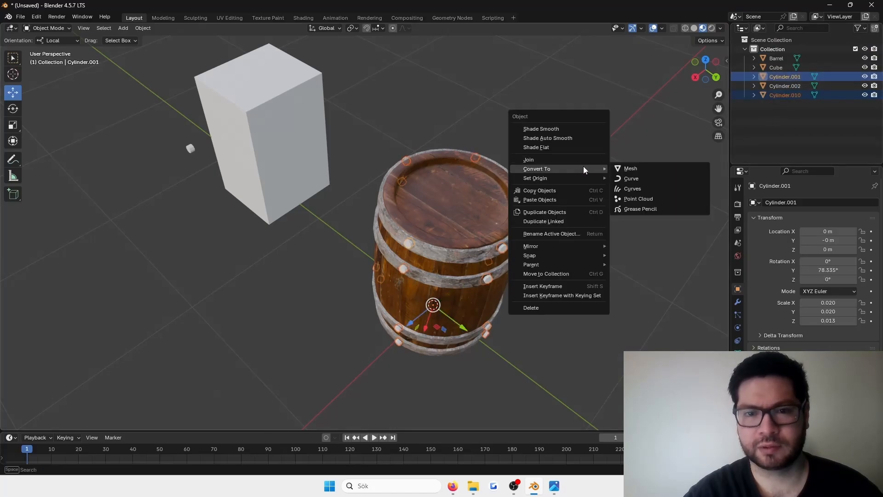
{"action": "left_click", "coordinate": [589, 159]}
Set the joined bolts' origin to their center of mass (surface) and deselect them
{"action": "right_click", "coordinate": [565, 208]}
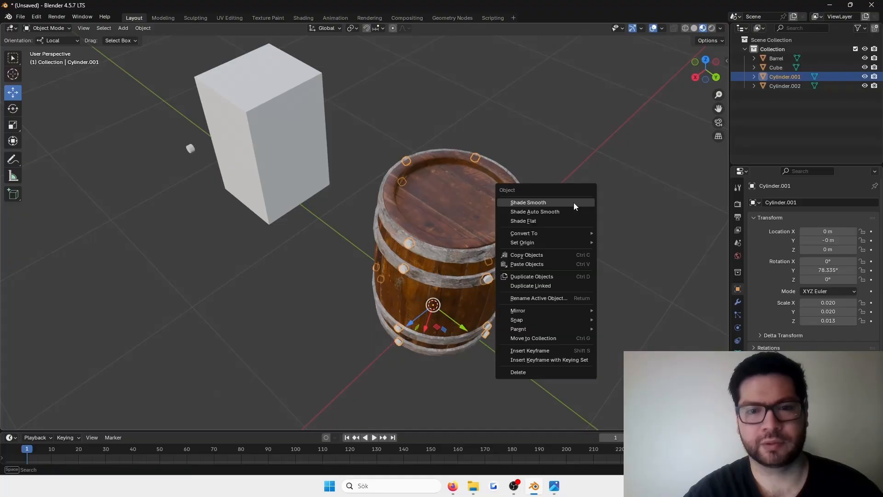
{"action": "mouse_move", "coordinate": [563, 234]}
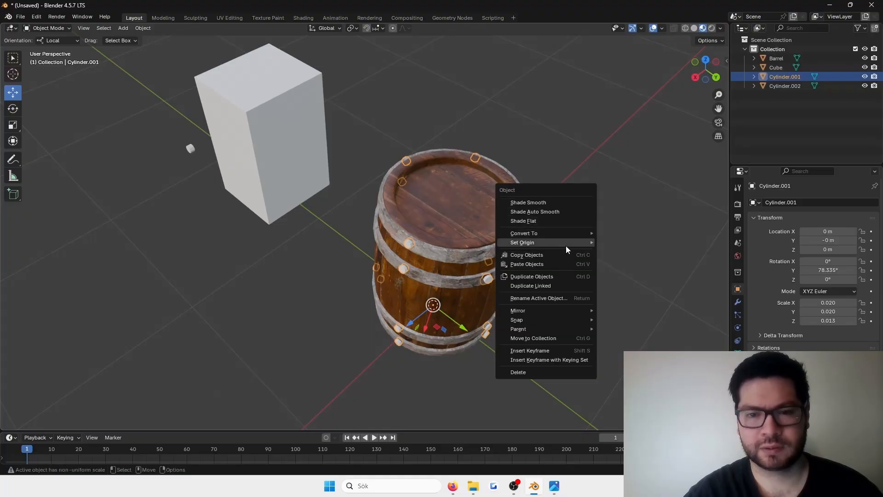
{"action": "left_click", "coordinate": [649, 272]}
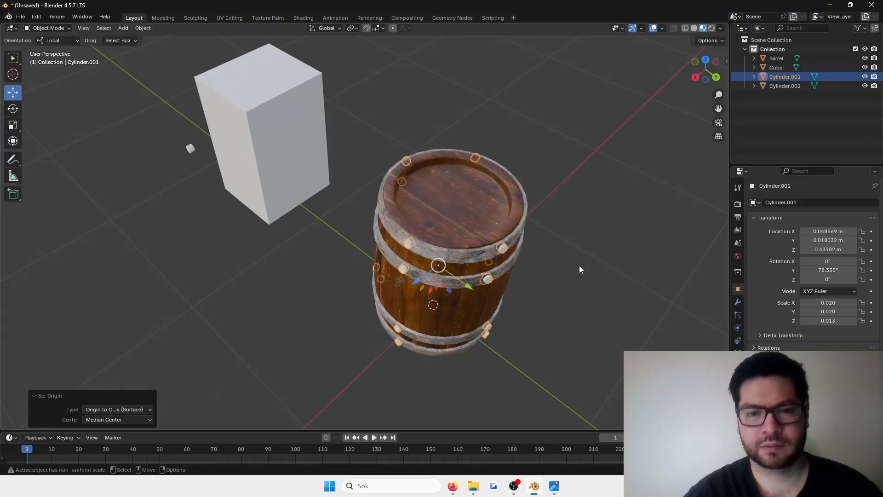
{"action": "middle_click_drag", "start_coordinate": [579, 266], "coordinate": [542, 153]}
{"action": "left_click", "coordinate": [509, 206]}
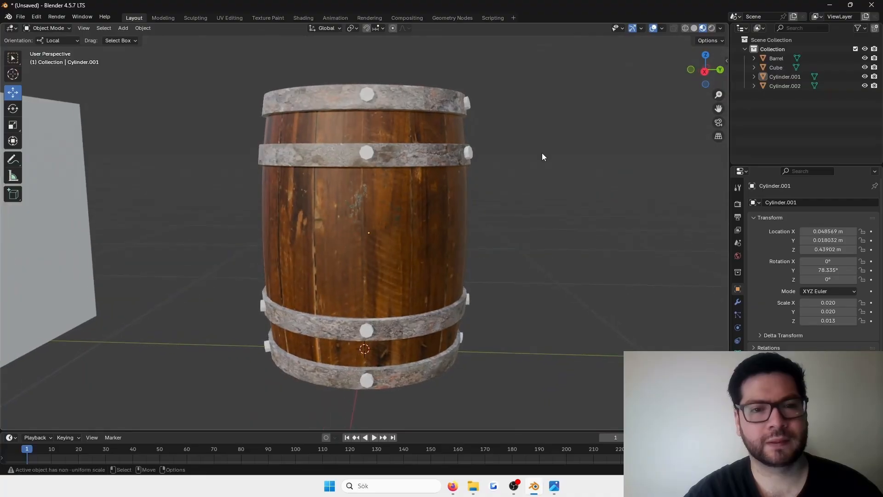
Add a new material named Bolt to the joined bolts object Cylinder.001
{"action": "key", "text": "Tab"}
{"action": "key", "text": "Tab"}
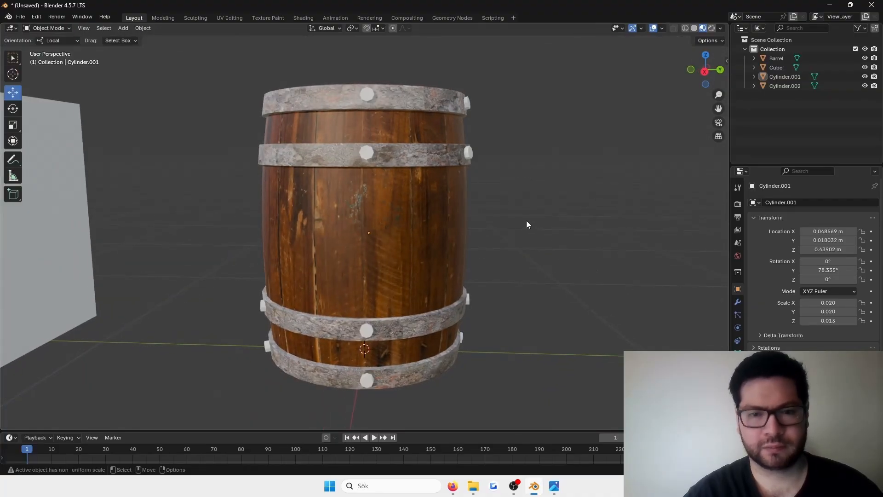
{"action": "left_click", "coordinate": [473, 151]}
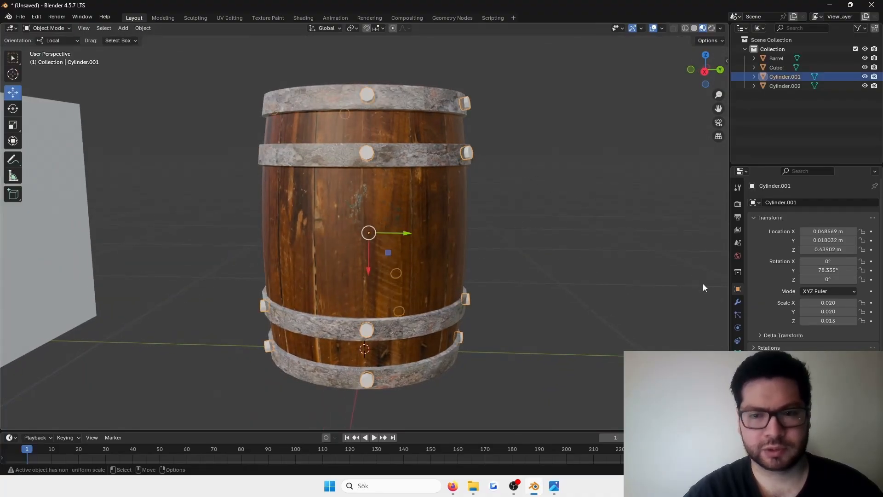
{"action": "left_click", "coordinate": [737, 351]}
{"action": "left_click", "coordinate": [798, 241]}
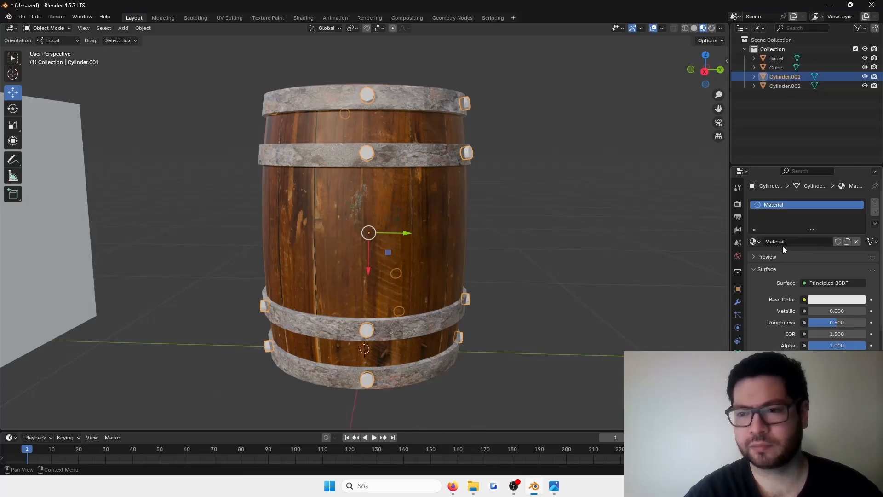
{"action": "left_click", "coordinate": [783, 244]}
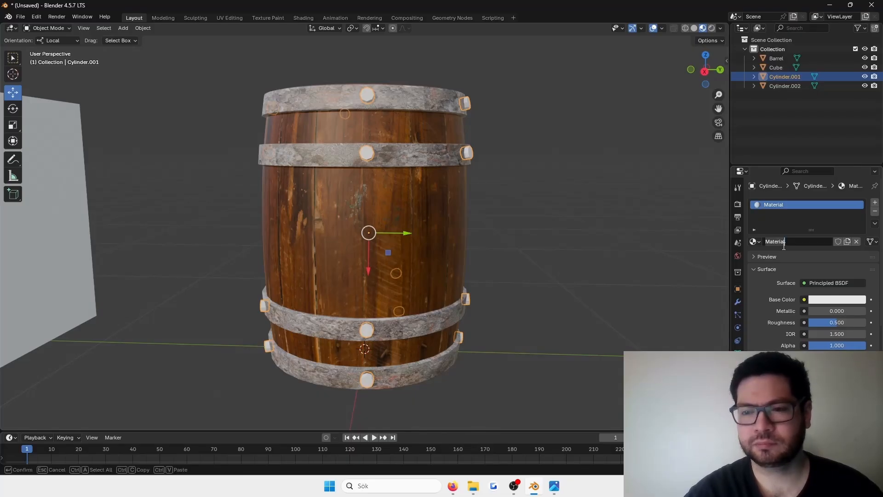
{"action": "type", "text": "Bolt"}
{"action": "key", "text": "Return"}
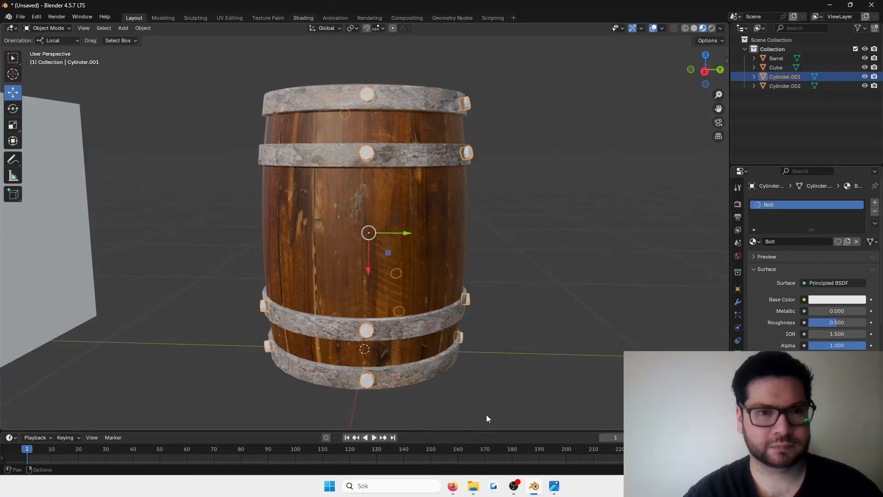
Bring the rusty_metal_04_diff_1k image into the Bolt material's shader nodes and connect its color to the Principled BSDF's Base Color
{"action": "left_click", "coordinate": [303, 18]}
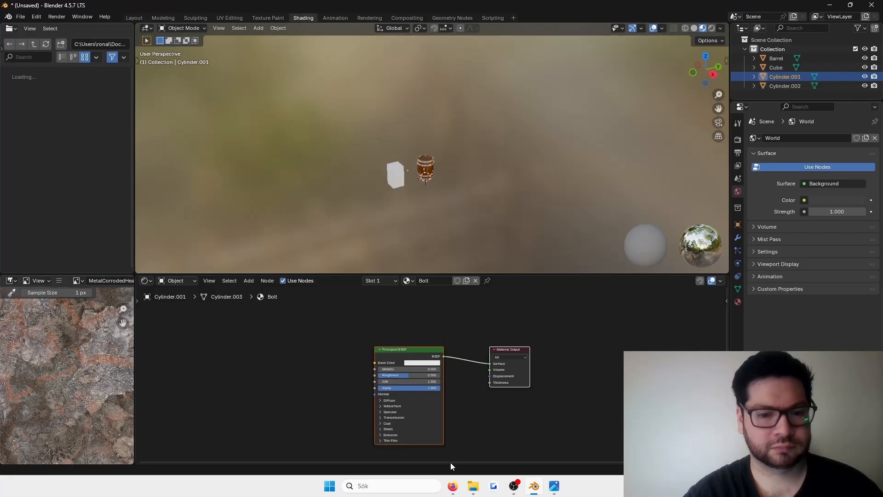
{"action": "left_click", "coordinate": [473, 486]}
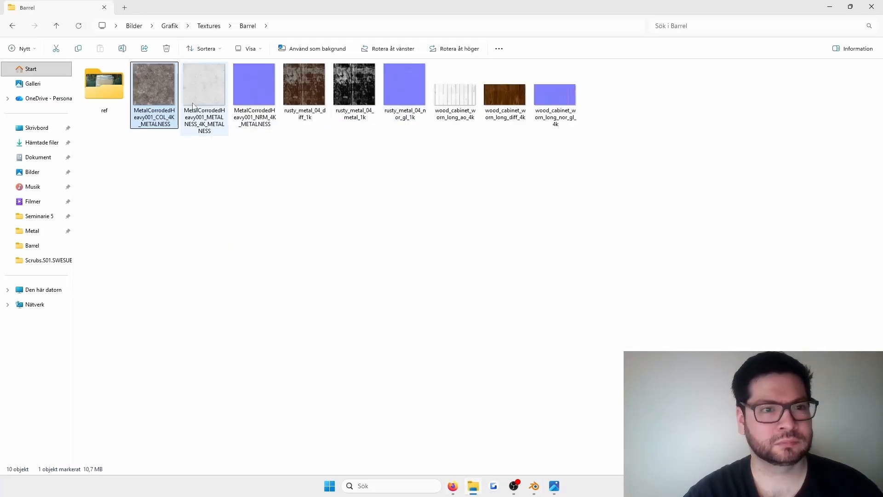
{"action": "left_click", "coordinate": [306, 99]}
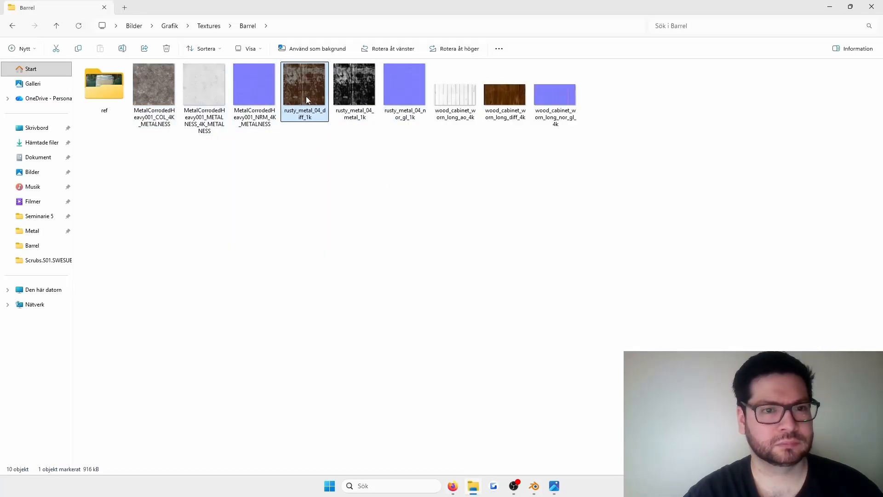
{"action": "left_click_drag", "start_coordinate": [308, 100], "coordinate": [376, 363]}
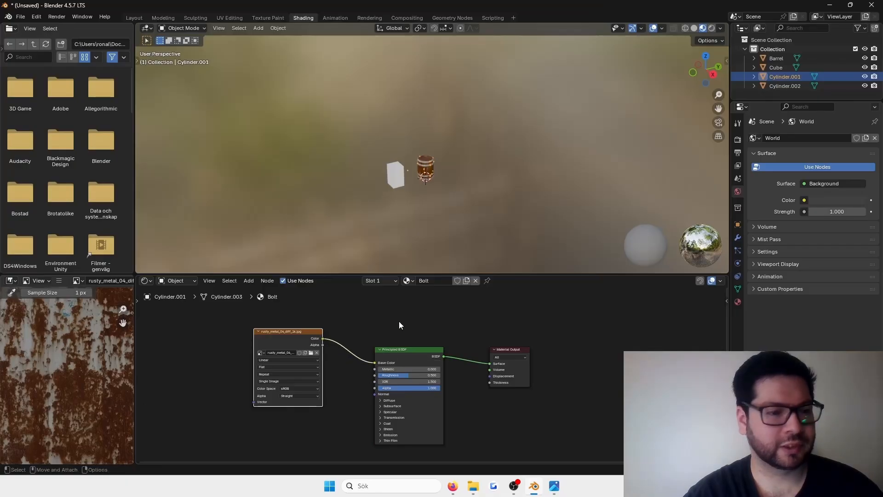
{"action": "key", "text": "alt+Tab"}
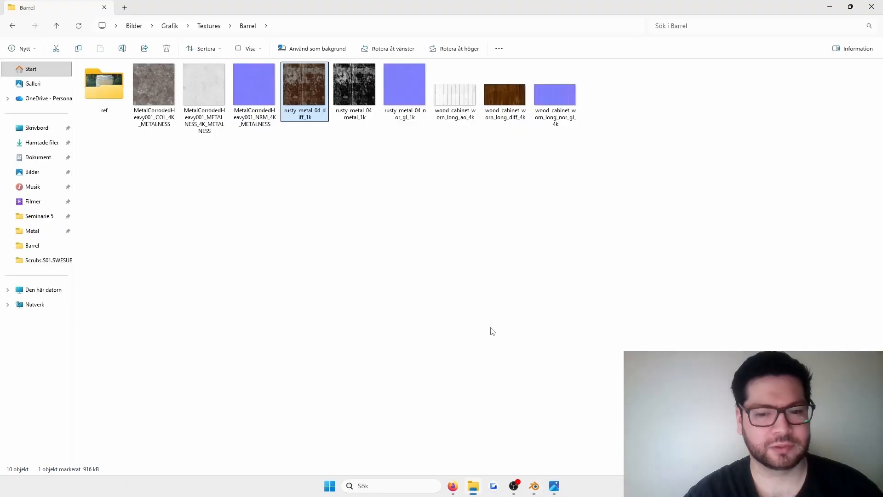
{"action": "key", "text": "alt+Tab"}
{"action": "key", "text": "alt+Tab"}
{"action": "left_click", "coordinate": [534, 486]}
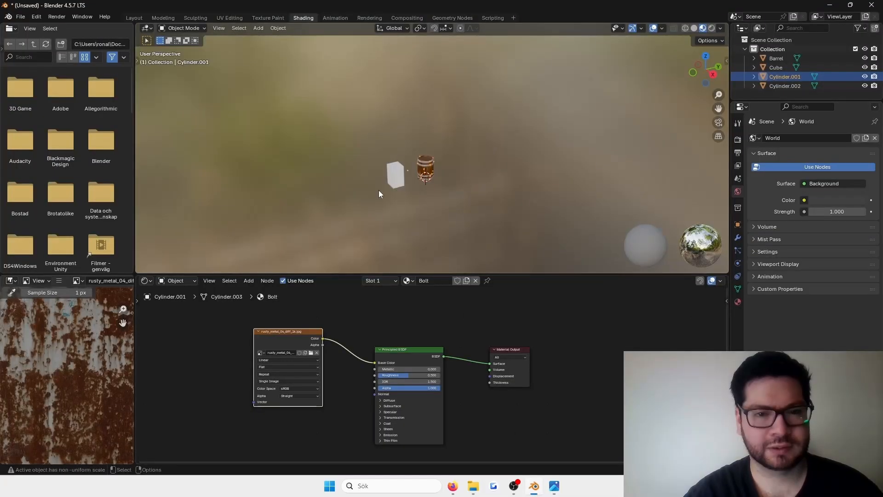
{"action": "scroll", "coordinate": [379, 193], "scroll_direction": "up", "scroll_amount": 4}
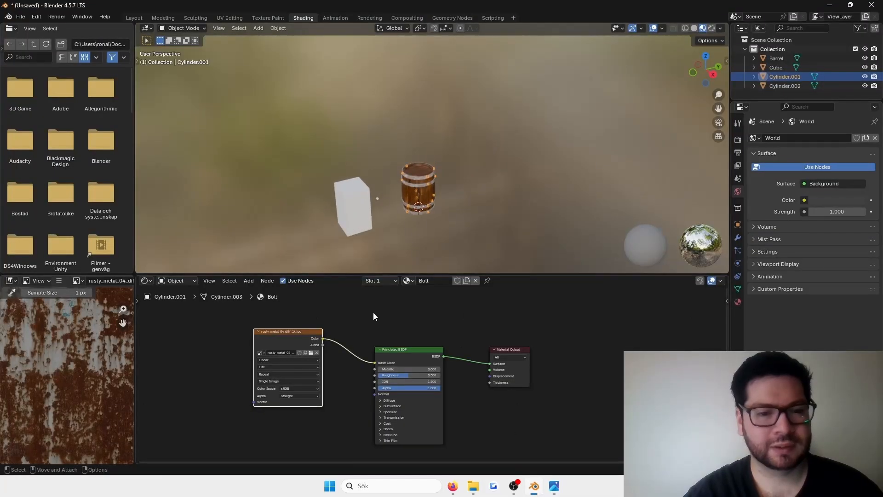
Unwrap the joined bolts in Edit Mode with Smart UV Project, using a 66° angle limit and scaled margin method
{"action": "left_click", "coordinate": [134, 18]}
{"action": "key", "text": "Tab"}
{"action": "scroll", "coordinate": [419, 189], "scroll_direction": "up", "scroll_amount": 3}
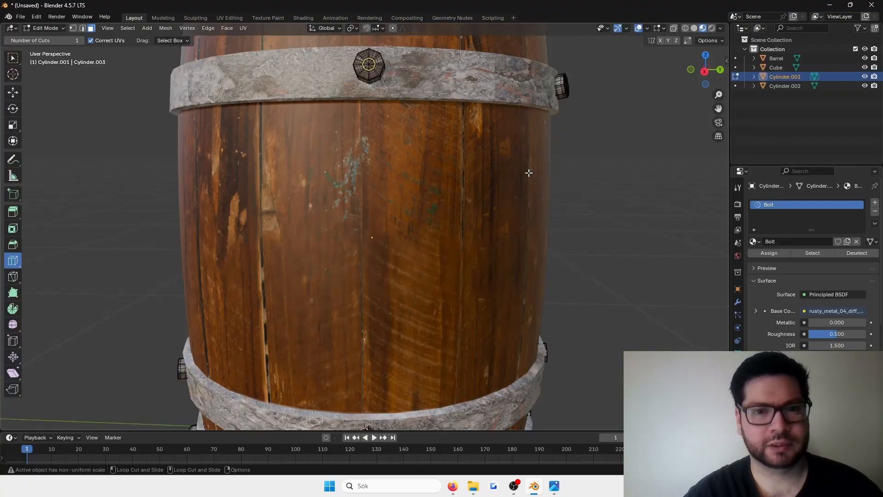
{"action": "scroll", "coordinate": [565, 185], "scroll_direction": "down", "scroll_amount": 8}
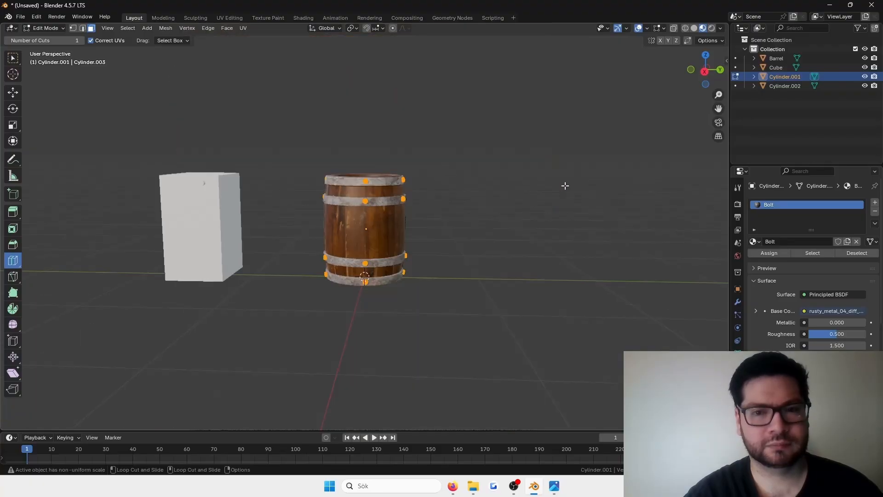
{"action": "scroll", "coordinate": [529, 200], "scroll_direction": "up", "scroll_amount": 2}
{"action": "key", "text": "F3"}
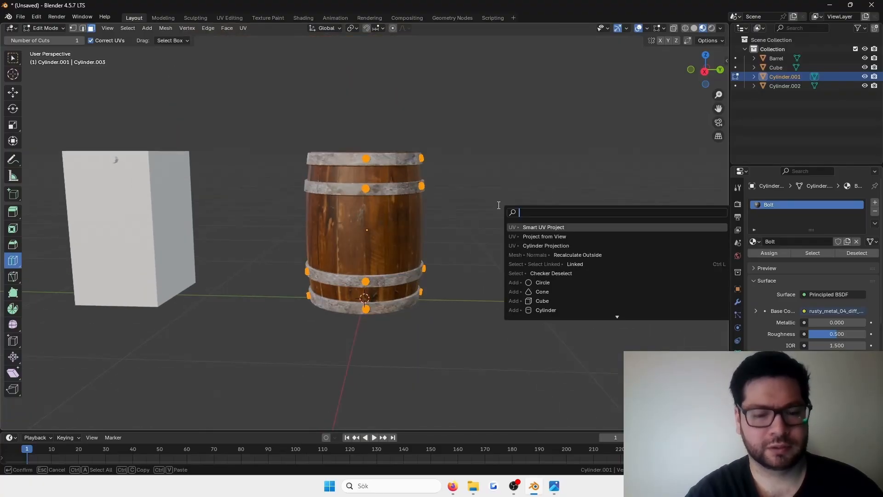
{"action": "key", "text": "Return"}
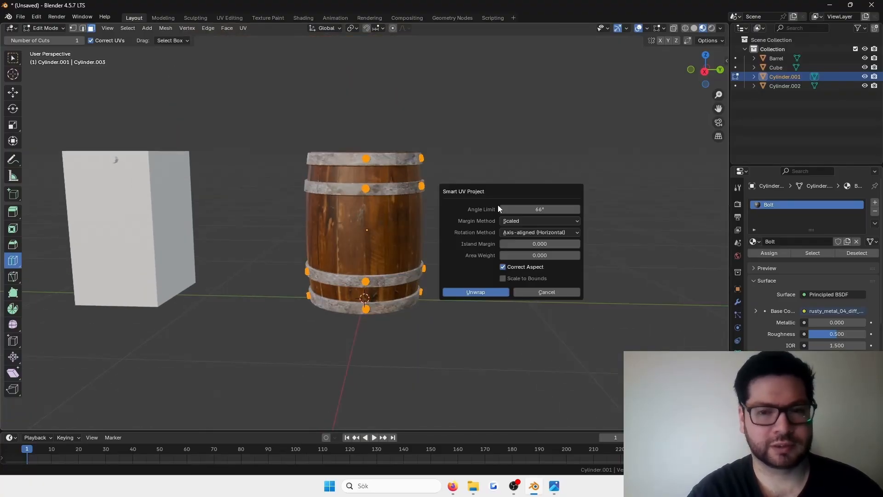
{"action": "left_click", "coordinate": [496, 293]}
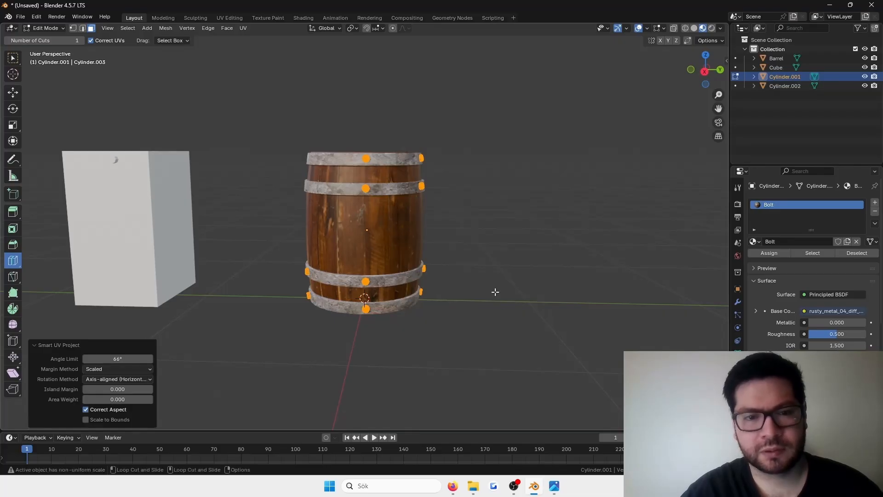
Examine the bolts' UV layout and how the rusty metal texture looks on the bolts of the lower hoops
{"action": "left_click", "coordinate": [229, 18]}
{"action": "scroll", "coordinate": [506, 172], "scroll_direction": "up", "scroll_amount": 3}
{"action": "scroll", "coordinate": [507, 173], "scroll_direction": "down", "scroll_amount": 1}
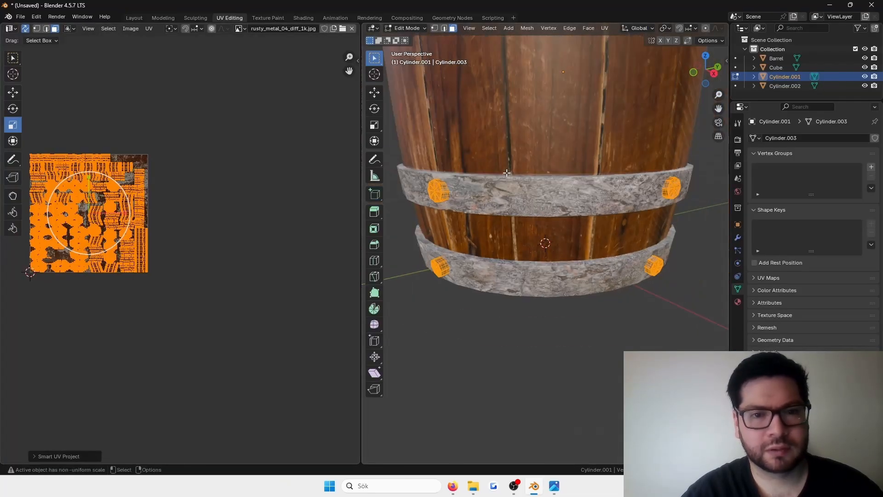
{"action": "scroll", "coordinate": [507, 173], "scroll_direction": "up", "scroll_amount": 5}
{"action": "scroll", "coordinate": [133, 236], "scroll_direction": "up", "scroll_amount": 1}
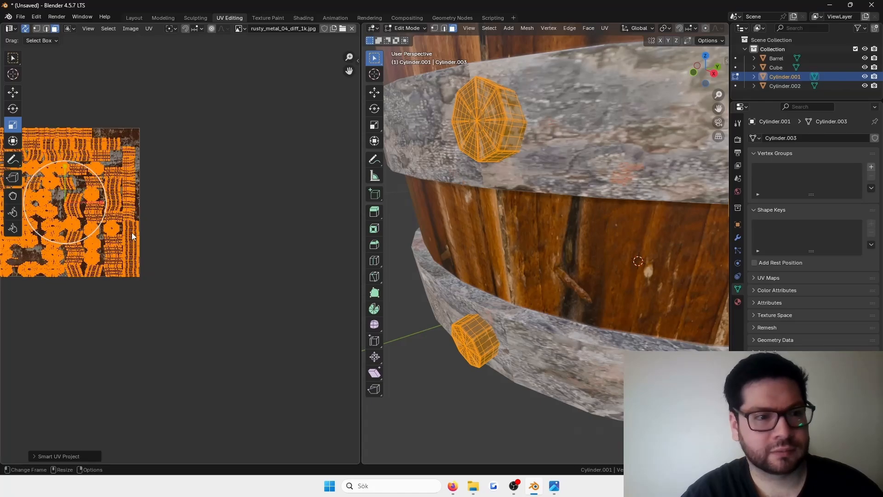
{"action": "left_click", "coordinate": [244, 155]}
{"action": "key", "text": "Tab"}
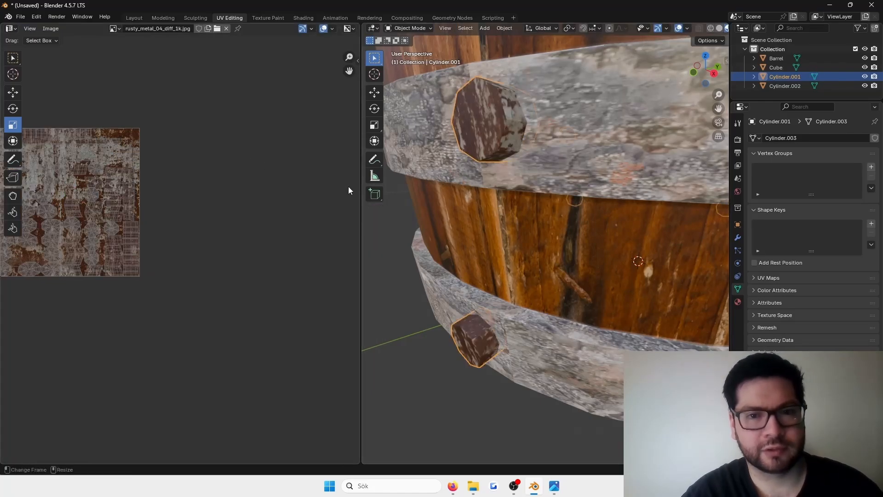
{"action": "left_click", "coordinate": [403, 252]}
{"action": "middle_click_drag", "start_coordinate": [403, 252], "coordinate": [524, 164]}
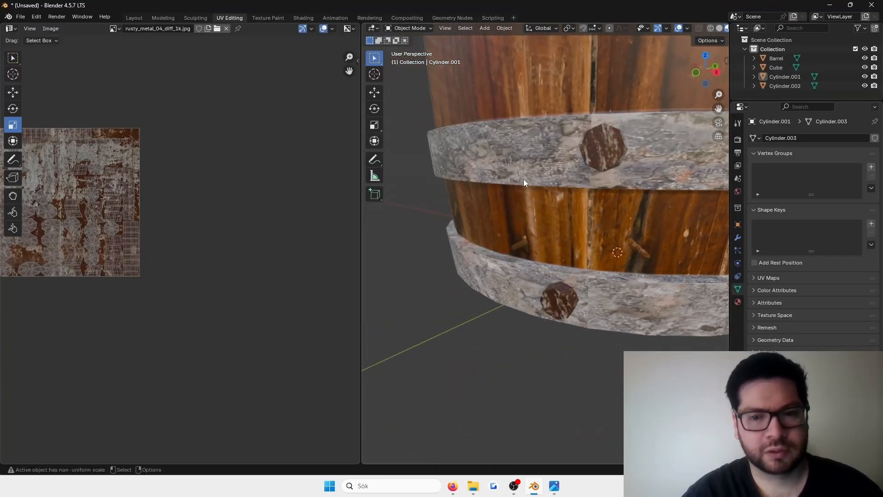
{"action": "middle_click_drag", "start_coordinate": [572, 225], "coordinate": [512, 239], "text": "shift"}
{"action": "scroll", "coordinate": [150, 210], "scroll_direction": "down", "scroll_amount": 1}
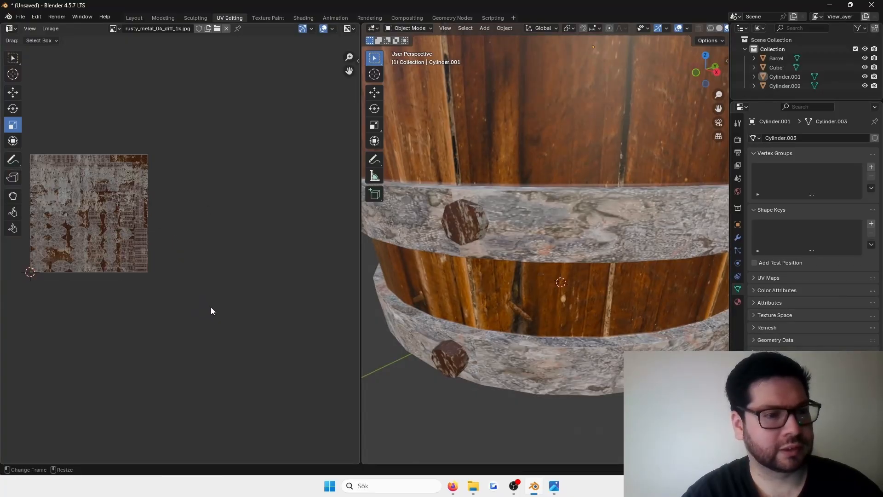
Try scaling all of the bolts' UV islands up to about 1.95 times over the rusty metal image
{"action": "key", "text": "Tab"}
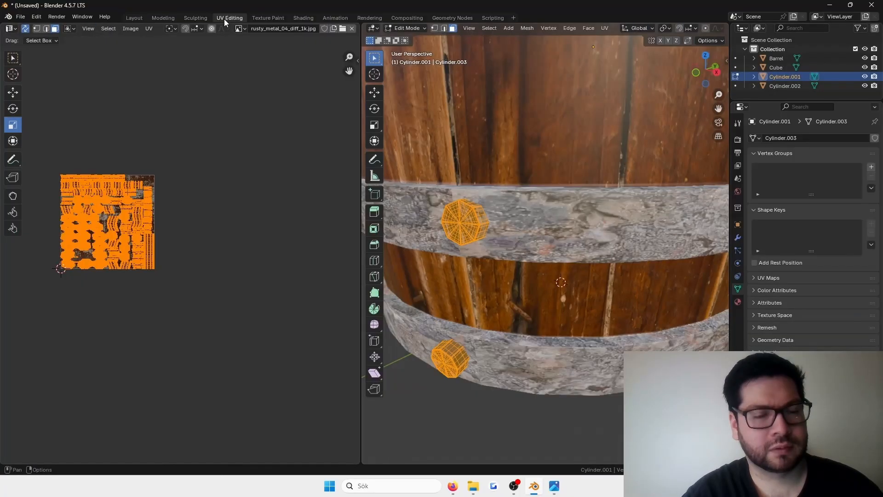
{"action": "middle_click_drag", "start_coordinate": [288, 228], "coordinate": [336, 238]}
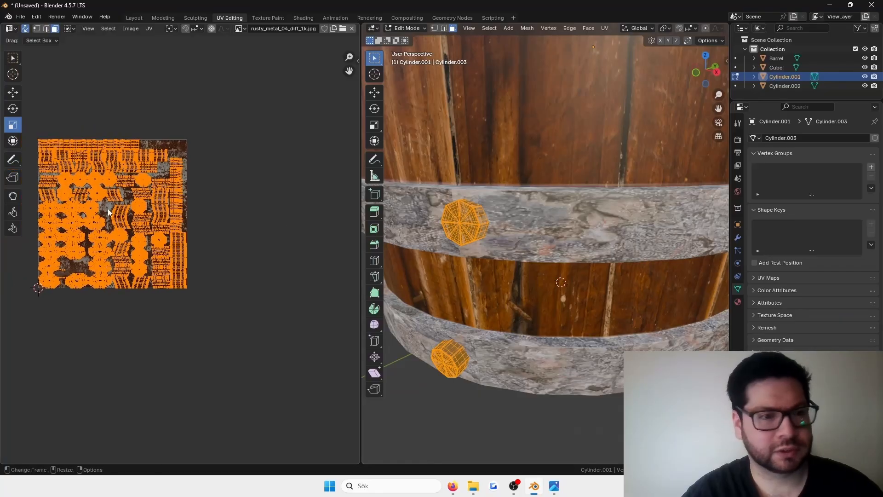
{"action": "key", "text": "s"}
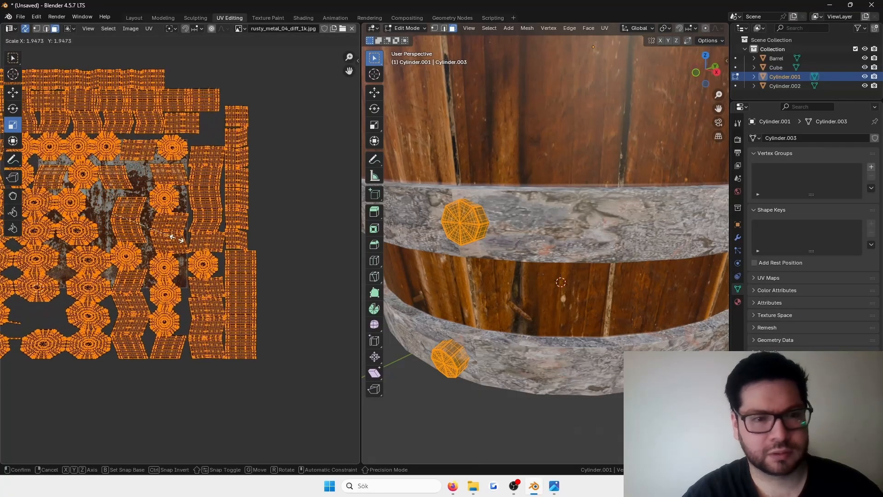
{"action": "left_click", "coordinate": [175, 210]}
{"action": "left_click", "coordinate": [308, 201]}
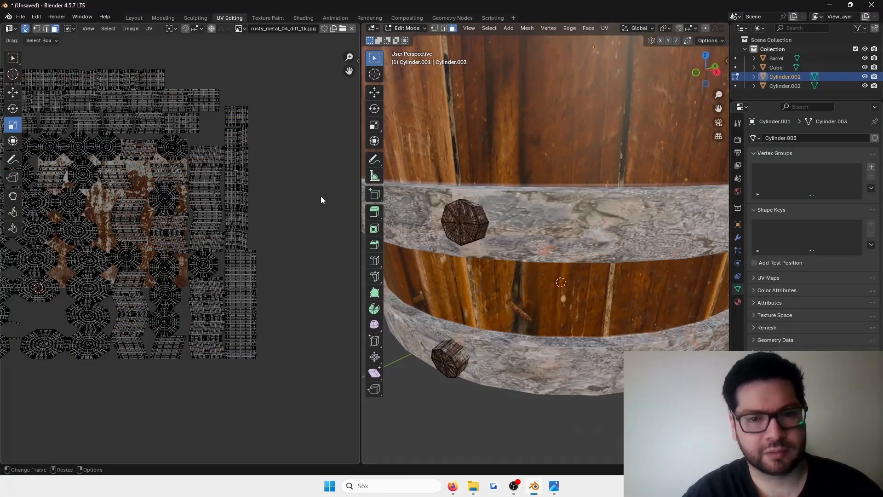
Scale all of the bolts' UV islands down inside the rusty metal image and return to Object Mode
{"action": "key", "text": "a"}
{"action": "key", "text": "s"}
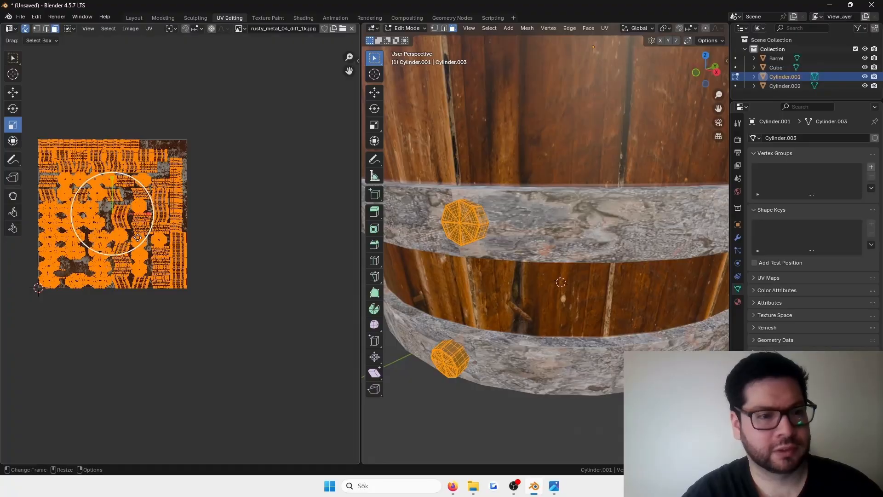
{"action": "left_click", "coordinate": [166, 226]}
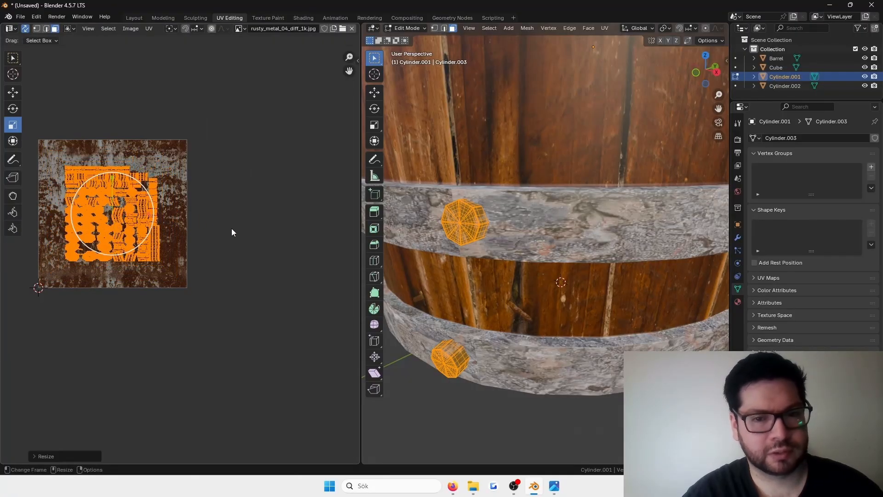
{"action": "left_click", "coordinate": [232, 232]}
{"action": "scroll", "coordinate": [465, 232], "scroll_direction": "up", "scroll_amount": 4}
{"action": "key", "text": "Tab"}
{"action": "scroll", "coordinate": [384, 229], "scroll_direction": "down", "scroll_amount": 6}
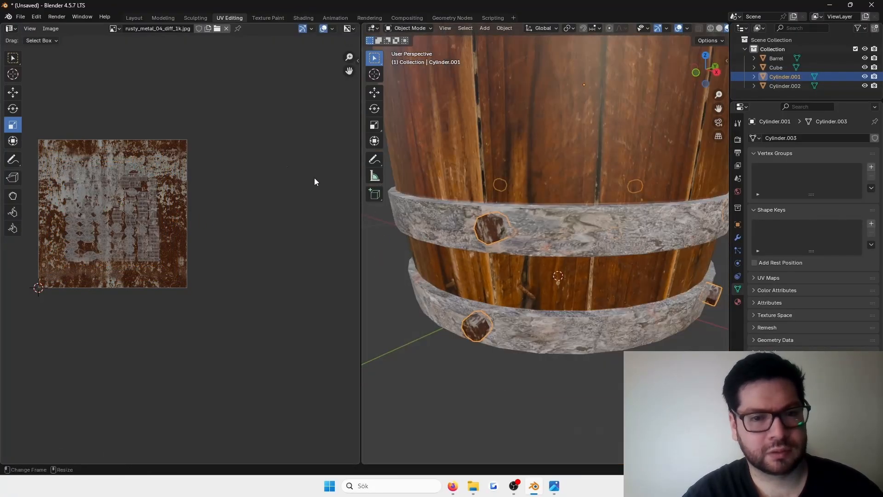
{"action": "scroll", "coordinate": [499, 232], "scroll_direction": "up", "scroll_amount": 4}
{"action": "scroll", "coordinate": [479, 236], "scroll_direction": "down", "scroll_amount": 2}
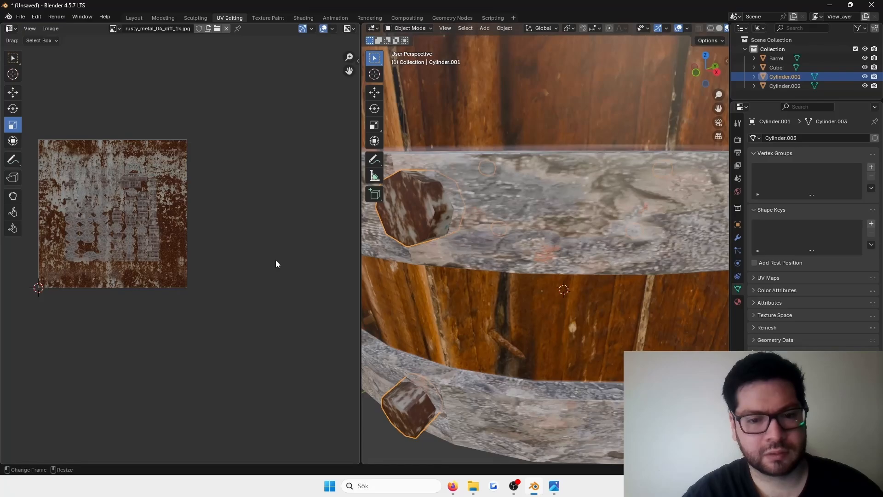
{"action": "scroll", "coordinate": [258, 225], "scroll_direction": "up", "scroll_amount": 1}
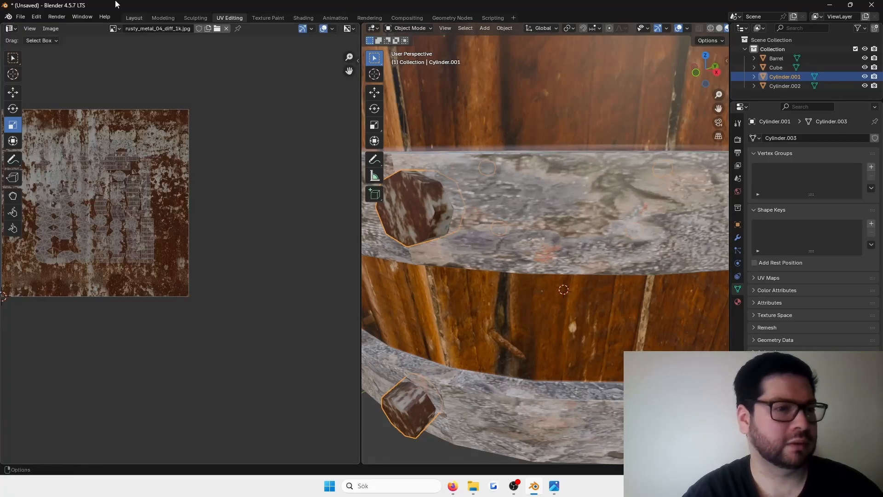
Deselect the bolts in the Layout workspace and examine the textured bolts around the whole barrel
{"action": "left_click", "coordinate": [134, 18]}
{"action": "left_click", "coordinate": [519, 217]}
{"action": "middle_click_drag", "start_coordinate": [567, 229], "coordinate": [506, 198]}
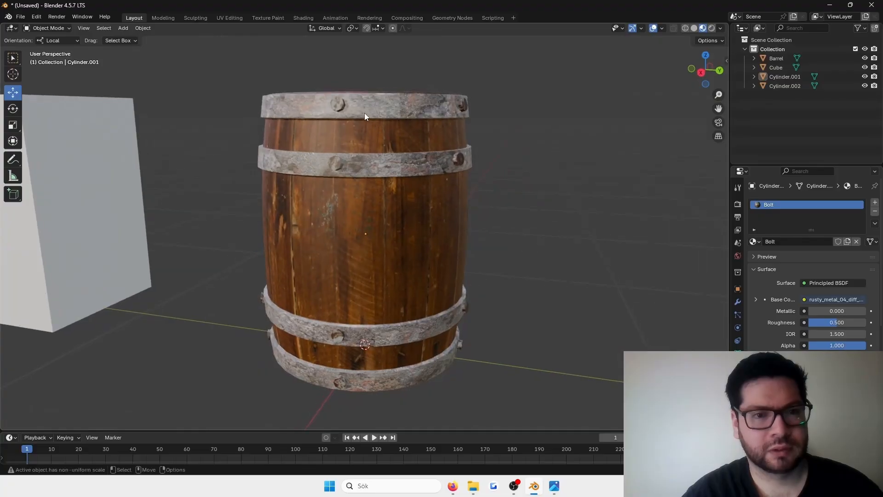
{"action": "left_click", "coordinate": [340, 107]}
{"action": "left_click", "coordinate": [537, 163]}
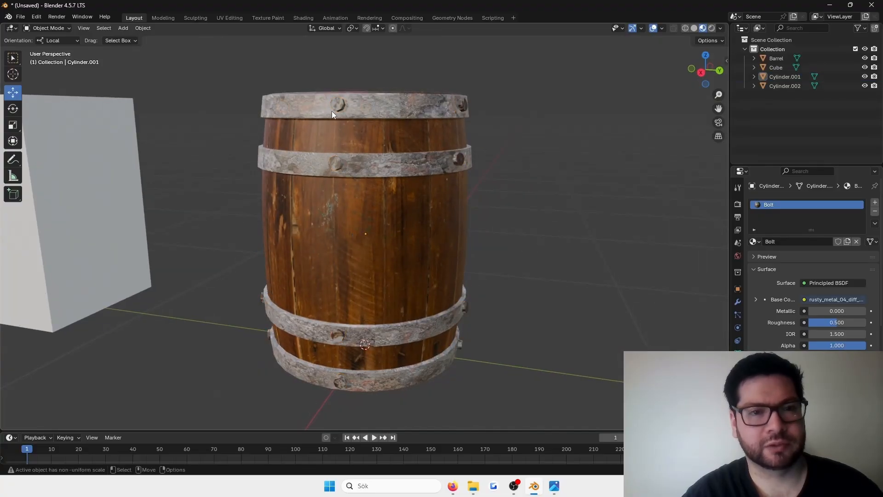
{"action": "middle_click_drag", "start_coordinate": [349, 104], "coordinate": [412, 174]}
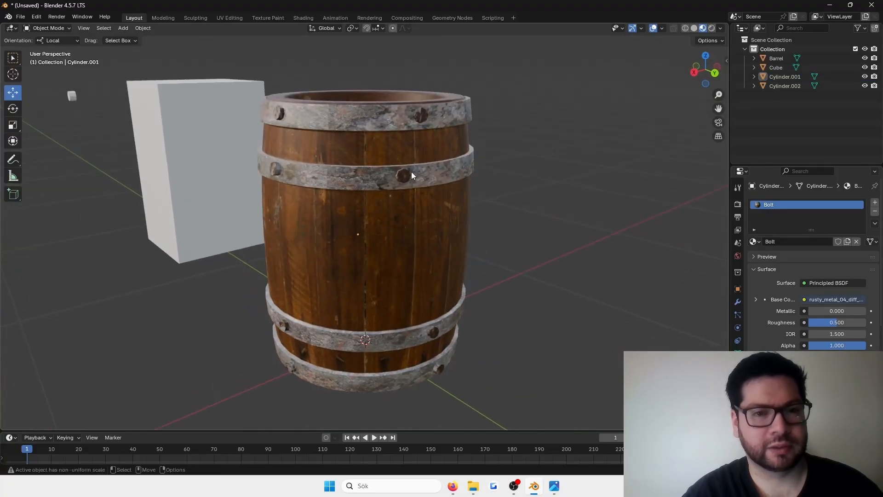
{"action": "scroll", "coordinate": [493, 184], "scroll_direction": "down", "scroll_amount": 4}
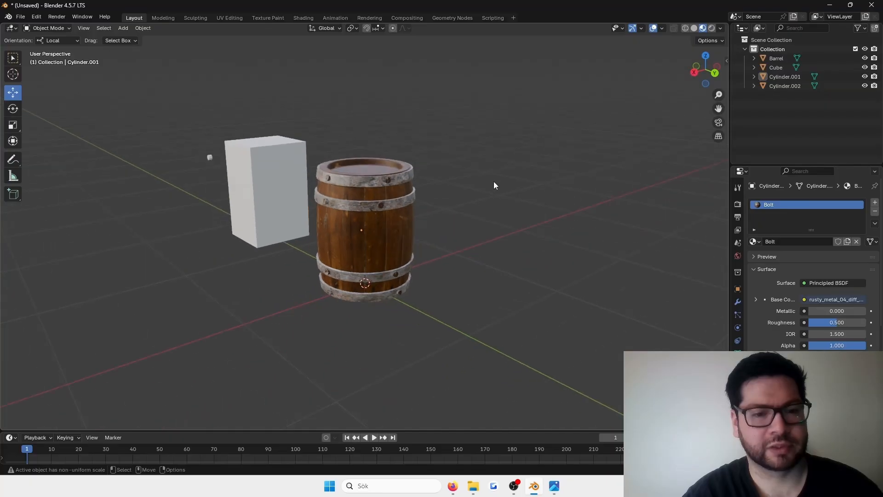
Examine the finished barrel's wood, metal hoops and bolts up close and from a distance
{"action": "middle_click_drag", "start_coordinate": [493, 183], "coordinate": [538, 185]}
{"action": "scroll", "coordinate": [462, 214], "scroll_direction": "up", "scroll_amount": 3}
{"action": "scroll", "coordinate": [462, 213], "scroll_direction": "up", "scroll_amount": 3}
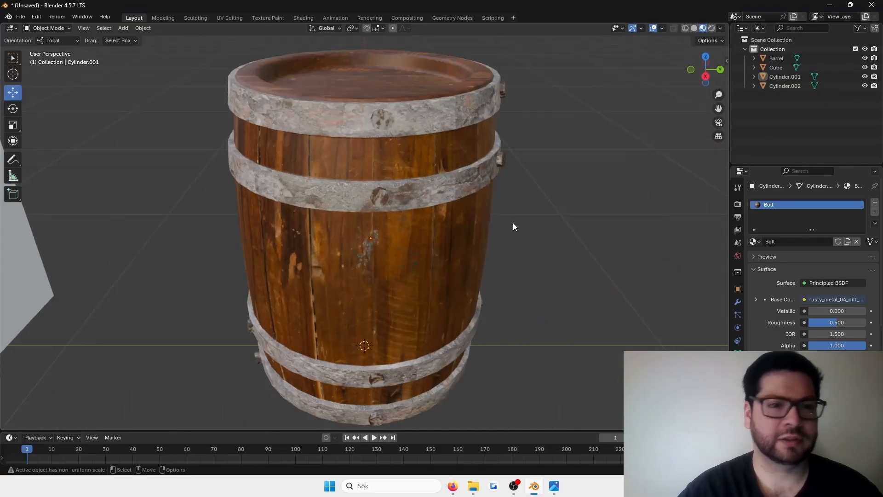
{"action": "middle_click_drag", "start_coordinate": [489, 212], "coordinate": [495, 193]}
{"action": "middle_click_drag", "start_coordinate": [575, 173], "coordinate": [498, 190]}
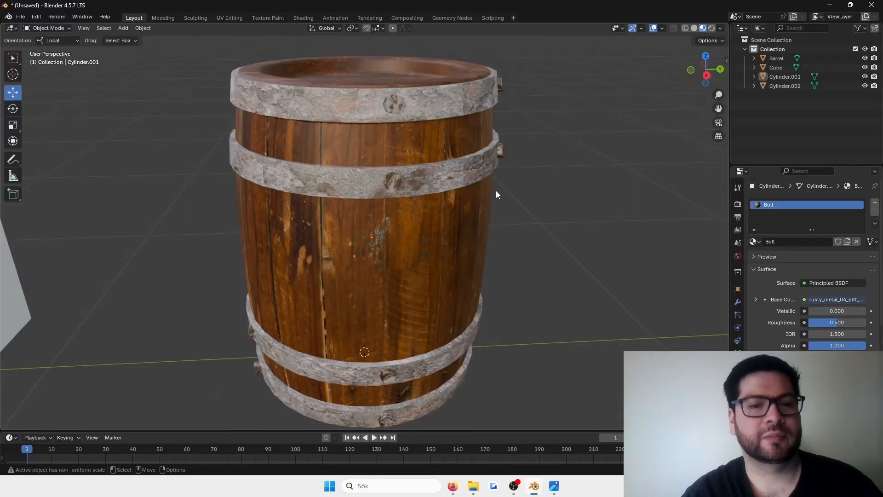
{"action": "scroll", "coordinate": [489, 269], "scroll_direction": "down", "scroll_amount": 5}
{"action": "middle_click_drag", "start_coordinate": [488, 269], "coordinate": [462, 240]}
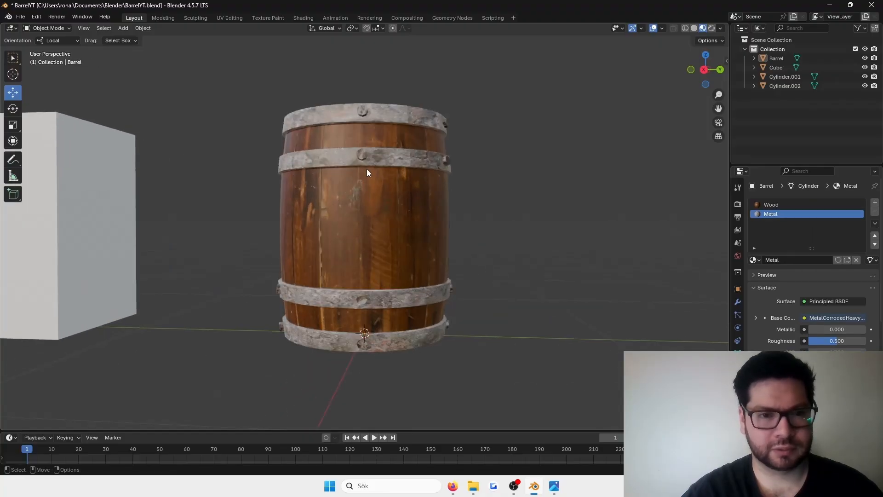
Join the bolts into the Barrel object so that barrel and bolts form one mesh
{"action": "left_click", "coordinate": [361, 157]}
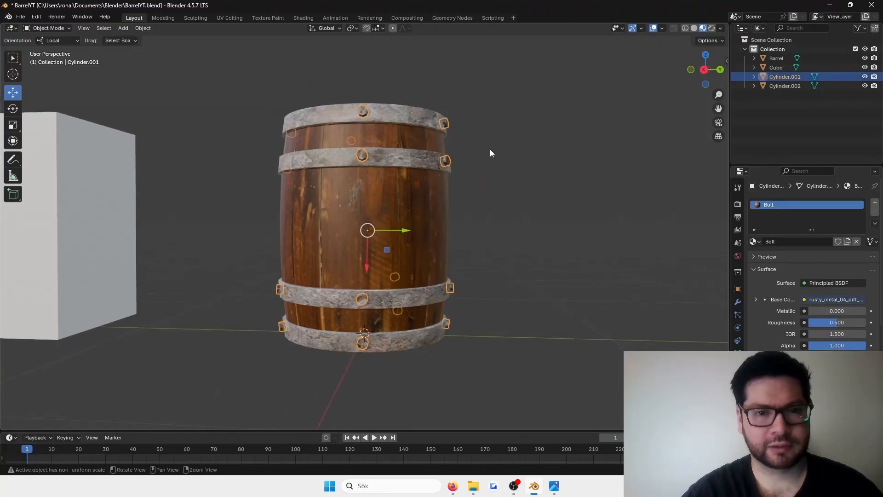
{"action": "middle_click_drag", "start_coordinate": [490, 149], "coordinate": [486, 187]}
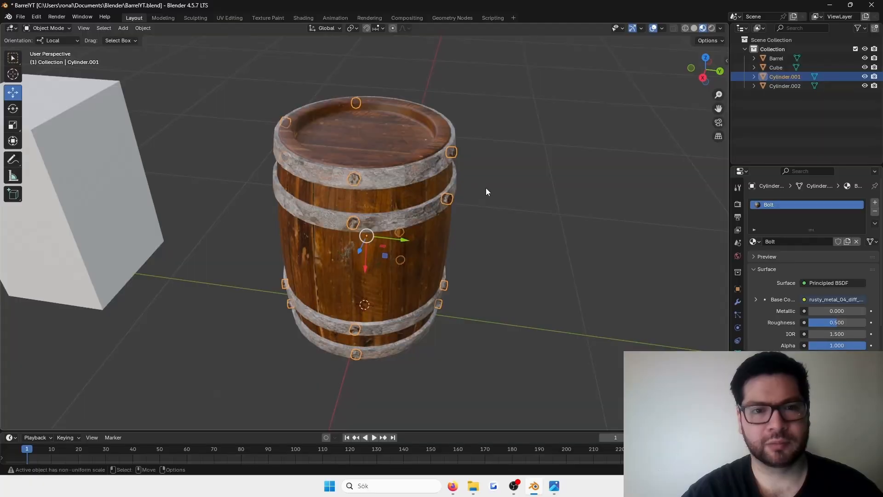
{"action": "left_click", "coordinate": [418, 147], "text": "shift"}
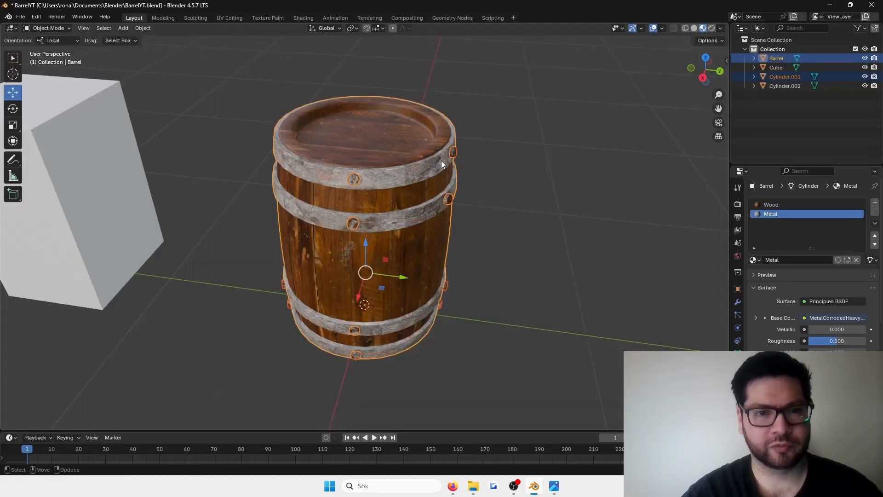
{"action": "scroll", "coordinate": [427, 237], "scroll_direction": "up", "scroll_amount": 2}
{"action": "right_click", "coordinate": [435, 176]}
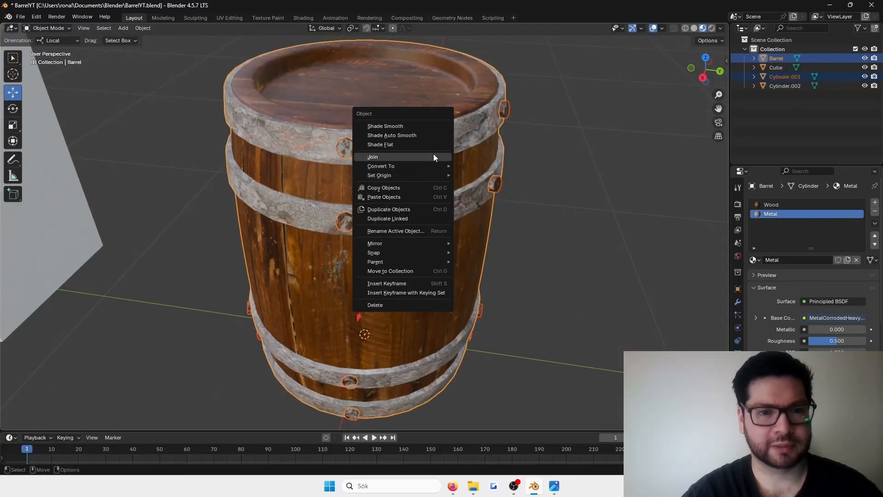
{"action": "left_click", "coordinate": [433, 155]}
{"action": "middle_click_drag", "start_coordinate": [501, 194], "coordinate": [492, 151]}
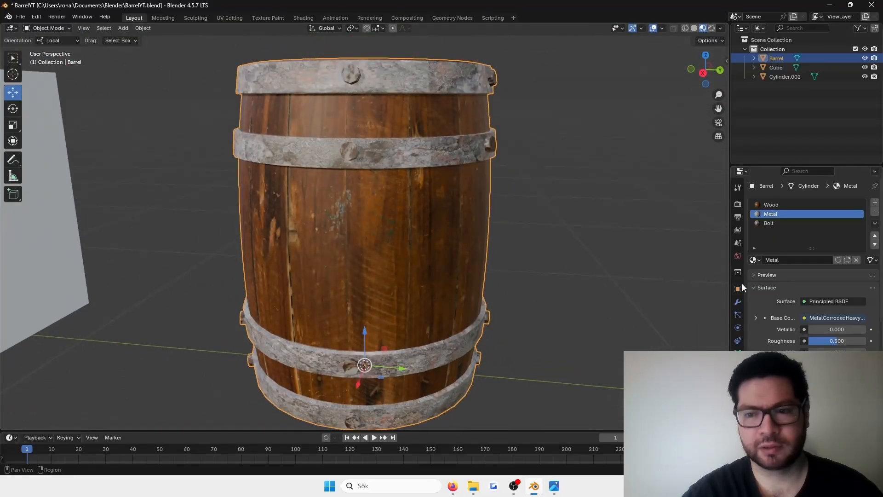
Check the joined barrel's modifiers and its location, rotation and scale, inspect its underside, and deselect it
{"action": "left_click", "coordinate": [738, 301]}
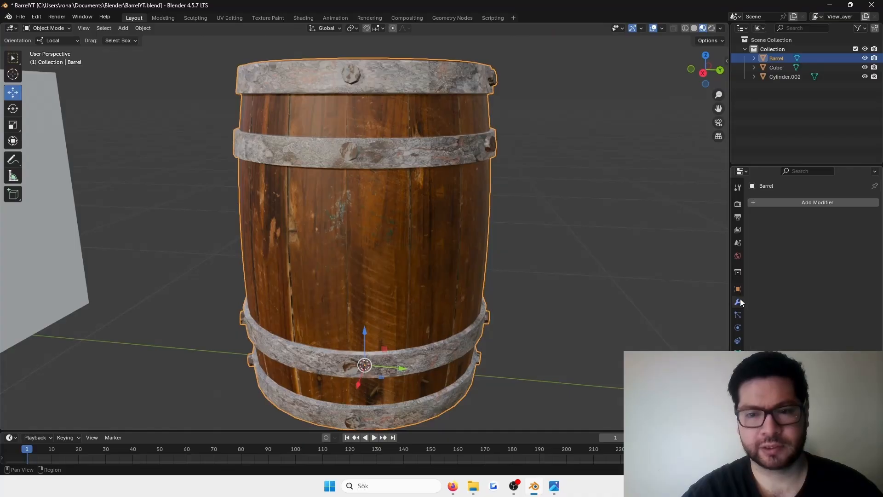
{"action": "left_click", "coordinate": [738, 289]}
{"action": "scroll", "coordinate": [561, 216], "scroll_direction": "down", "scroll_amount": 4}
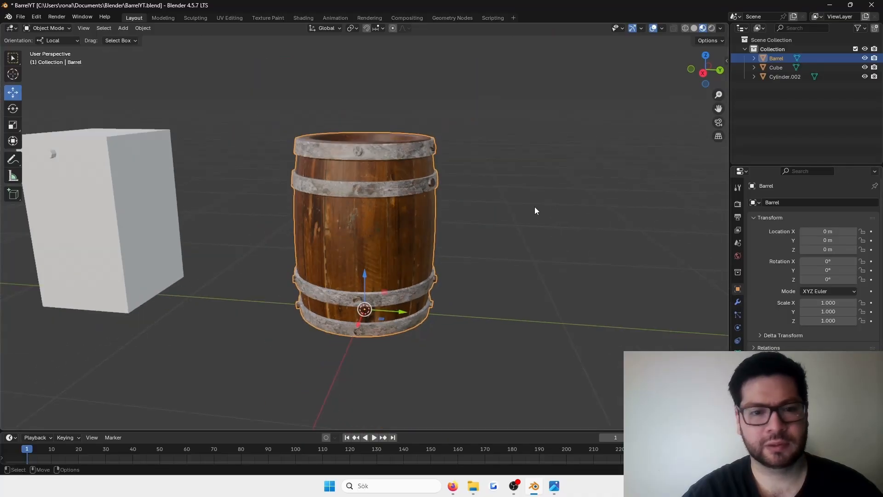
{"action": "left_click", "coordinate": [453, 239]}
{"action": "middle_click_drag", "start_coordinate": [453, 239], "coordinate": [418, 170]}
{"action": "left_click", "coordinate": [434, 210]}
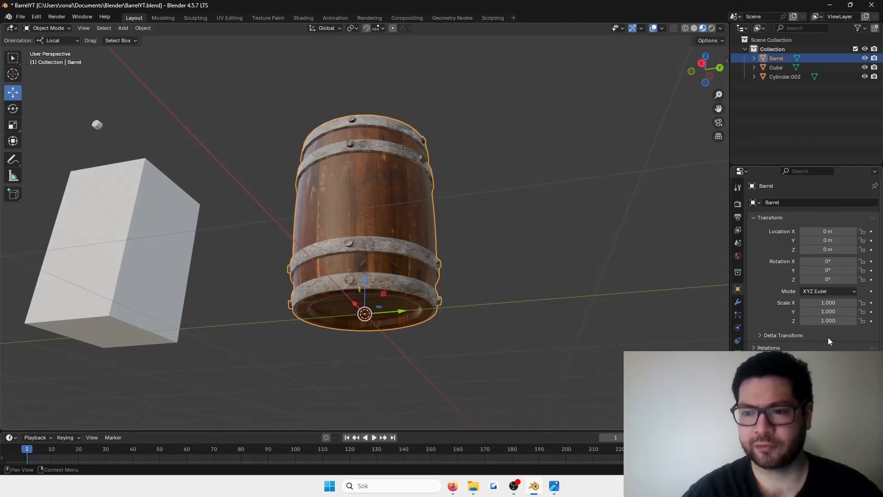
{"action": "middle_click_drag", "start_coordinate": [669, 211], "coordinate": [452, 172]}
{"action": "left_click", "coordinate": [536, 203]}
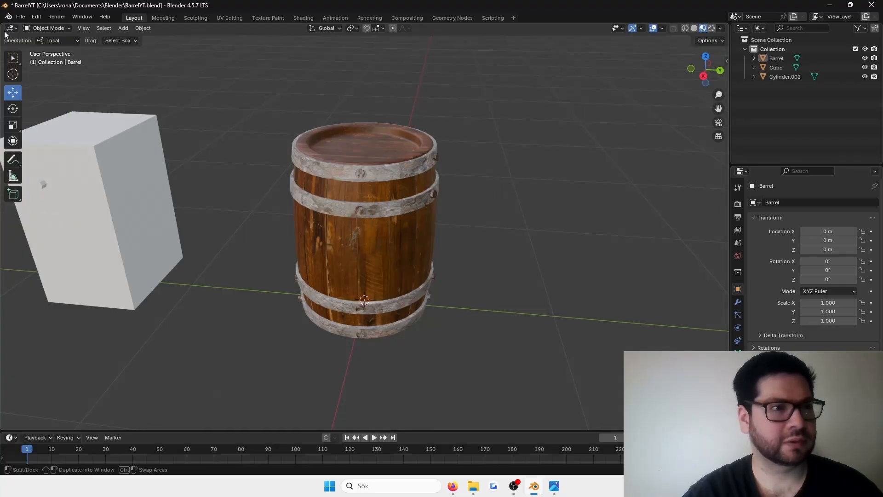
{"action": "left_click", "coordinate": [18, 19]}
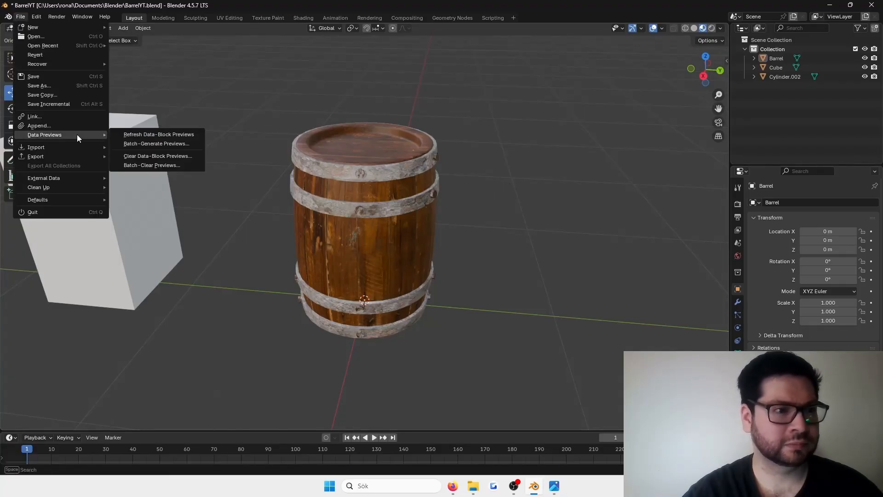
{"action": "mouse_move", "coordinate": [69, 156]}
{"action": "left_click", "coordinate": [136, 239]}
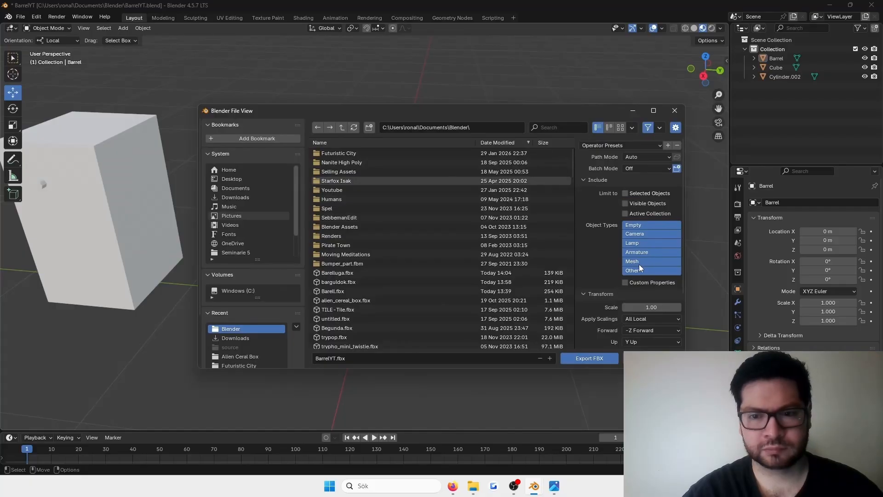
{"action": "left_click", "coordinate": [633, 261]}
{"action": "left_click", "coordinate": [626, 194]}
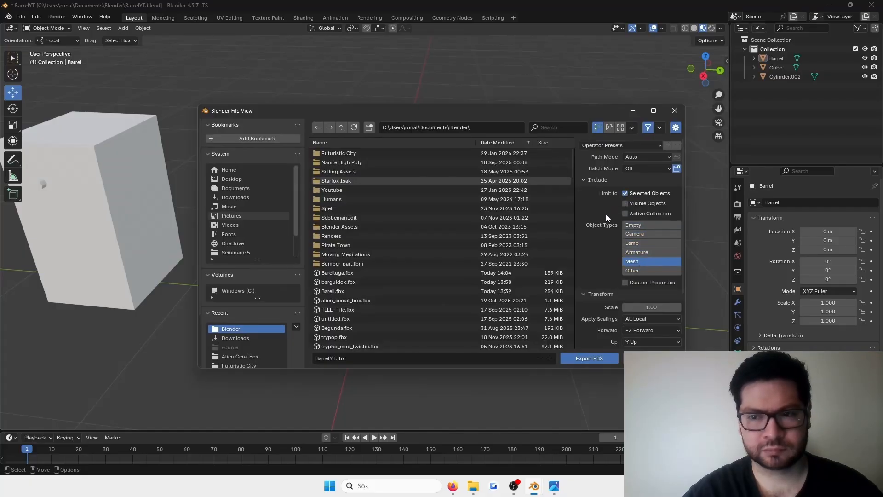
{"action": "left_click", "coordinate": [675, 110]}
Select the barrel and set up an FBX export limited to selected objects and the Mesh object type
{"action": "left_click", "coordinate": [364, 207]}
{"action": "left_click", "coordinate": [20, 16]}
{"action": "mouse_move", "coordinate": [55, 156]}
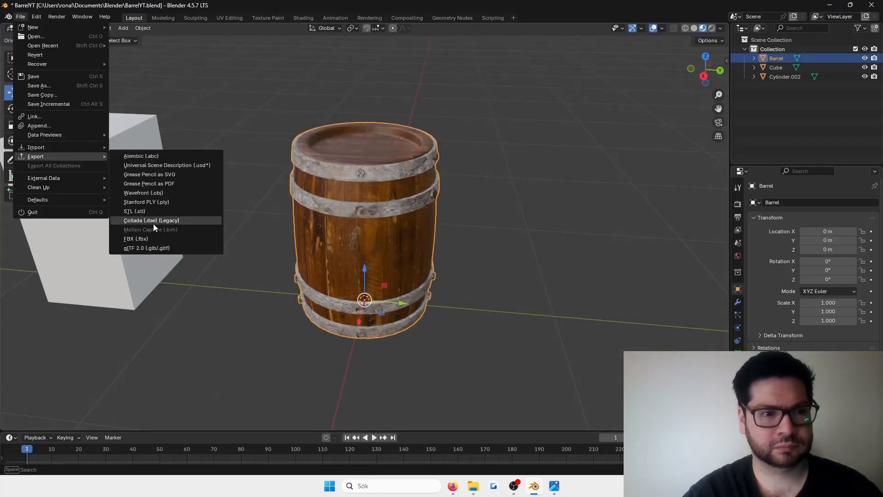
{"action": "left_click", "coordinate": [161, 238]}
{"action": "left_click", "coordinate": [633, 261]}
{"action": "left_click", "coordinate": [633, 194]}
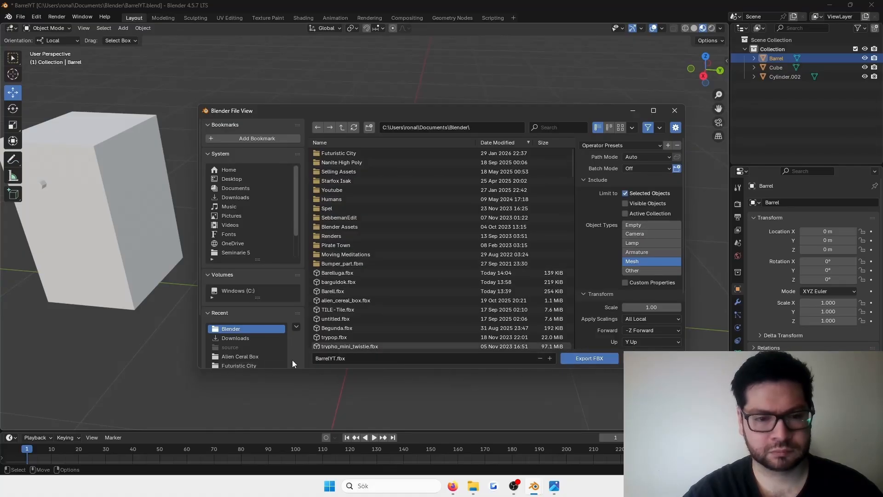
Name the export file BarrelBig.fbx and go through the FBX transform options
{"action": "left_click", "coordinate": [336, 358]}
{"action": "key", "text": "BackSpace"}
{"action": "key", "text": "BackSpace"}
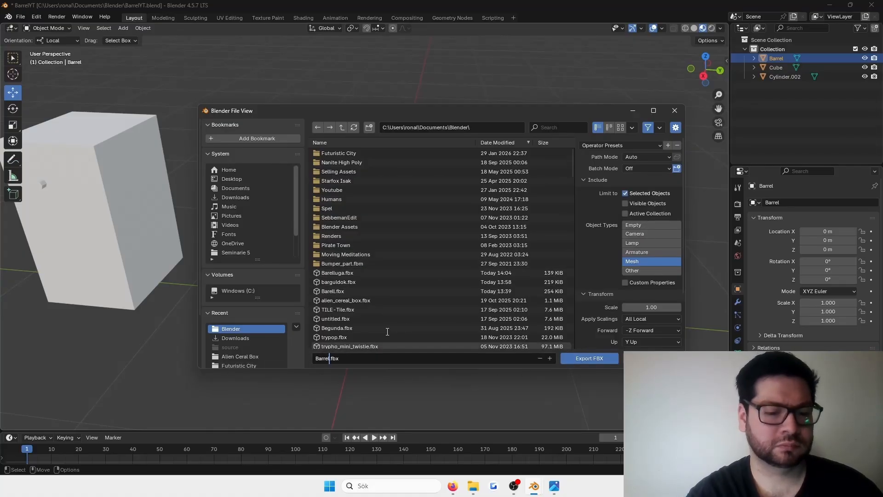
{"action": "type", "text": "ig"}
{"action": "type", "text": "ig"}
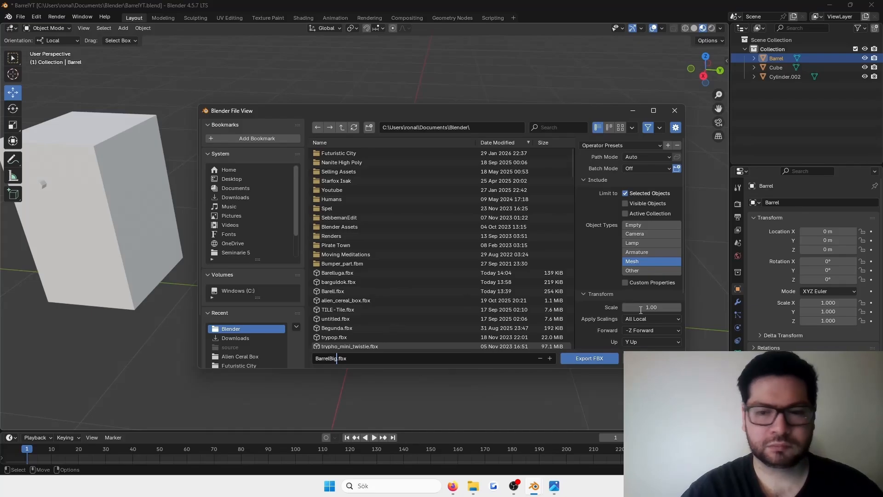
{"action": "scroll", "coordinate": [685, 290], "scroll_direction": "down", "scroll_amount": 4}
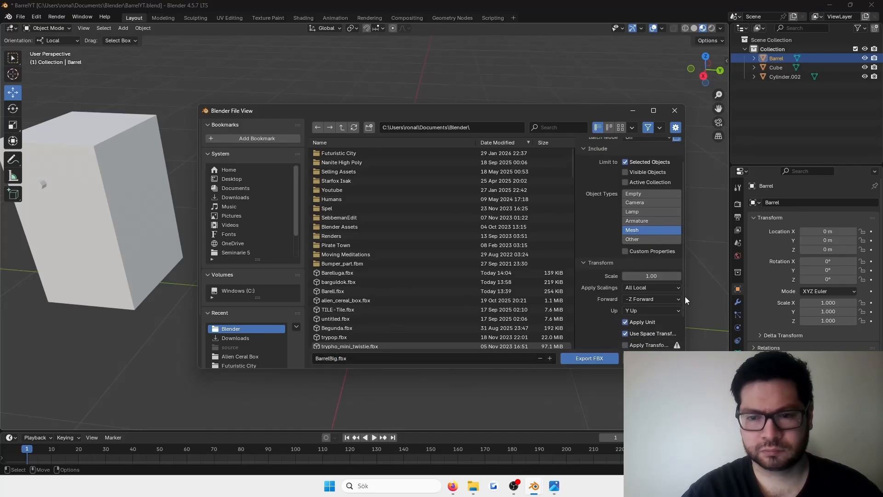
{"action": "left_click", "coordinate": [628, 309]}
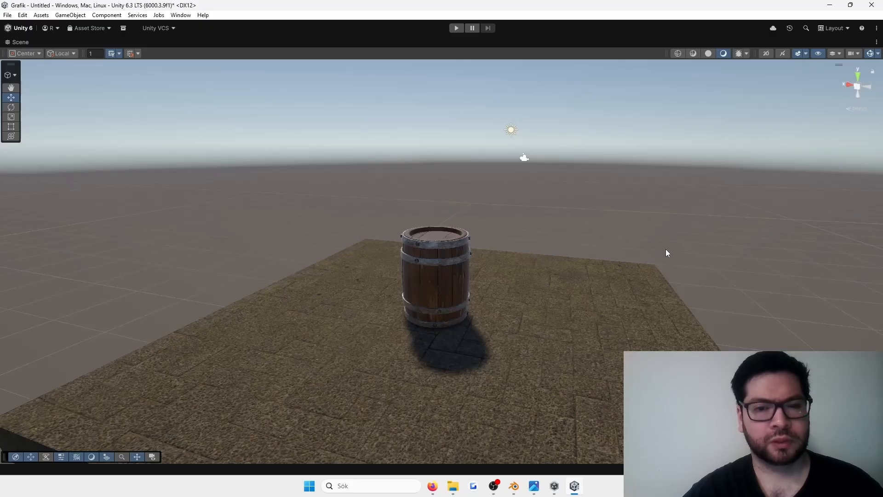
Examine the barrel standing on the paved floor in the Unity scene from different sides
{"action": "right_click_drag", "start_coordinate": [666, 250], "coordinate": [391, 225]}
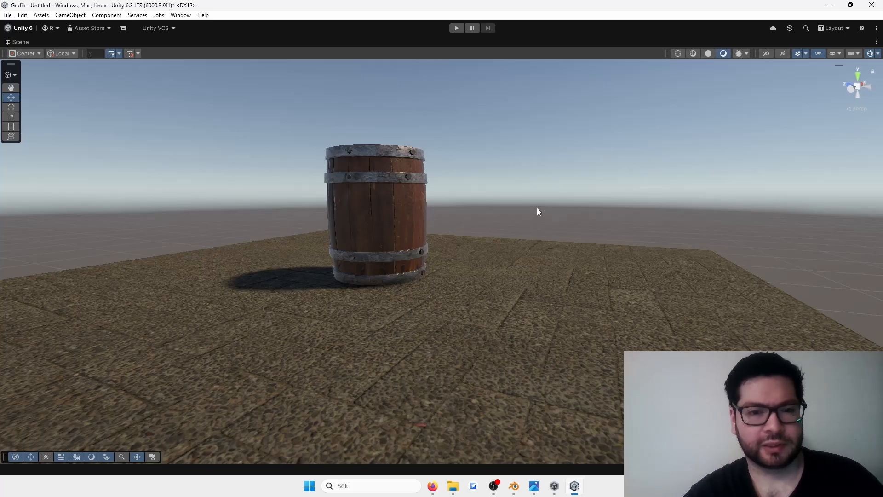
{"action": "right_click_drag", "start_coordinate": [538, 209], "coordinate": [518, 201]}
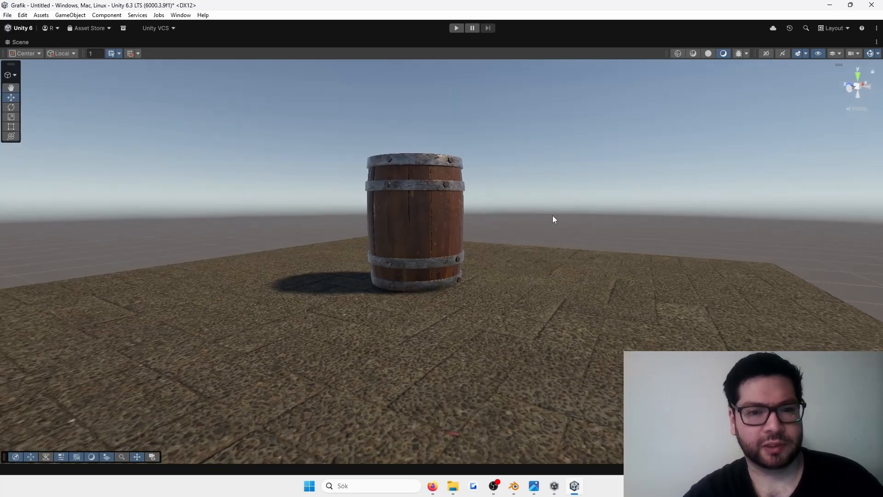